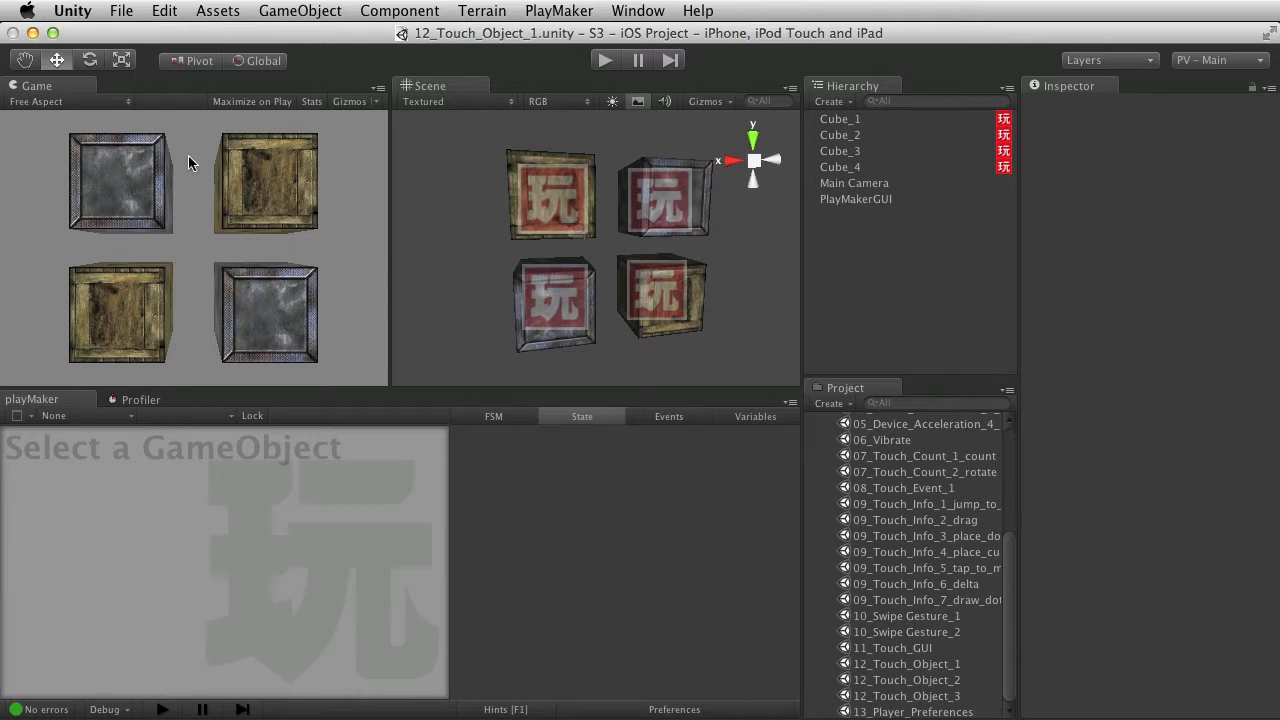
# Look over the four crates in the scene and go through Cube_1 to Cube_4 to view their components
pyautogui.keyDown('alt'); pyautogui.moveTo(560, 264); pyautogui.dragTo(403, 214); pyautogui.keyUp('alt')
pyautogui.keyDown('alt'); pyautogui.moveTo(670, 219); pyautogui.dragTo(606, 226); pyautogui.keyUp('alt')
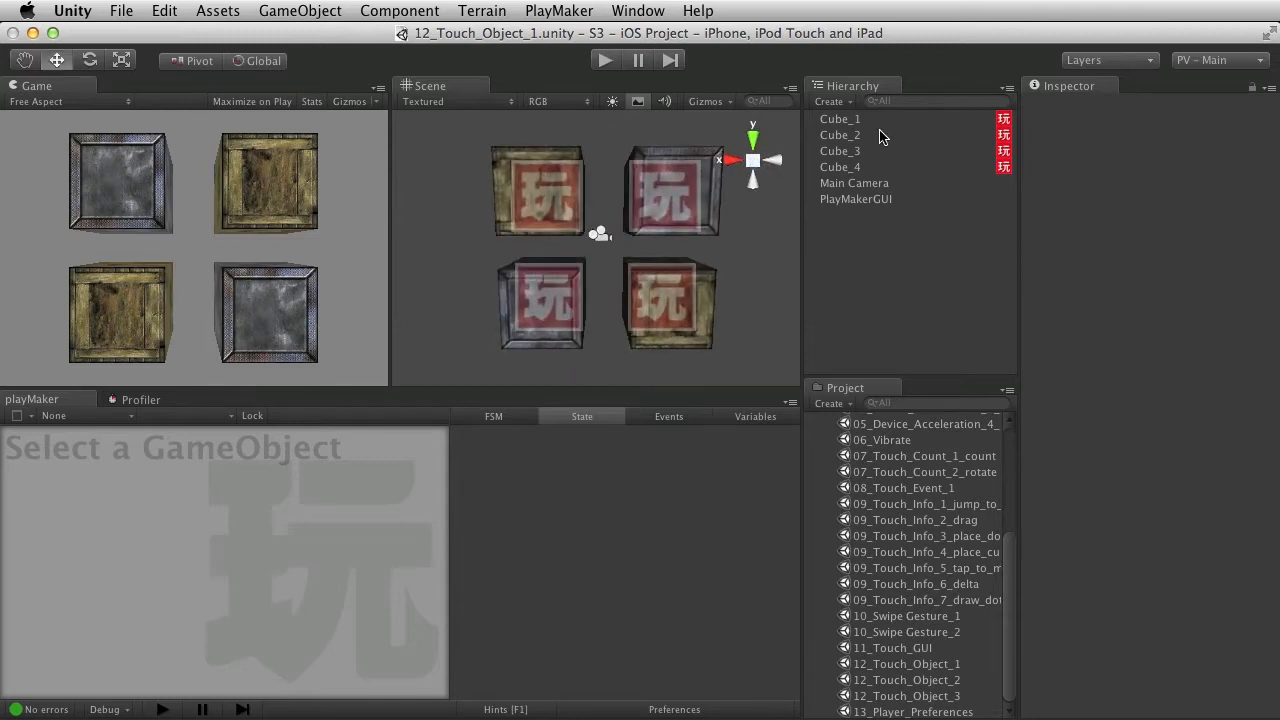
pyautogui.click(857, 120)
pyautogui.click(865, 137)
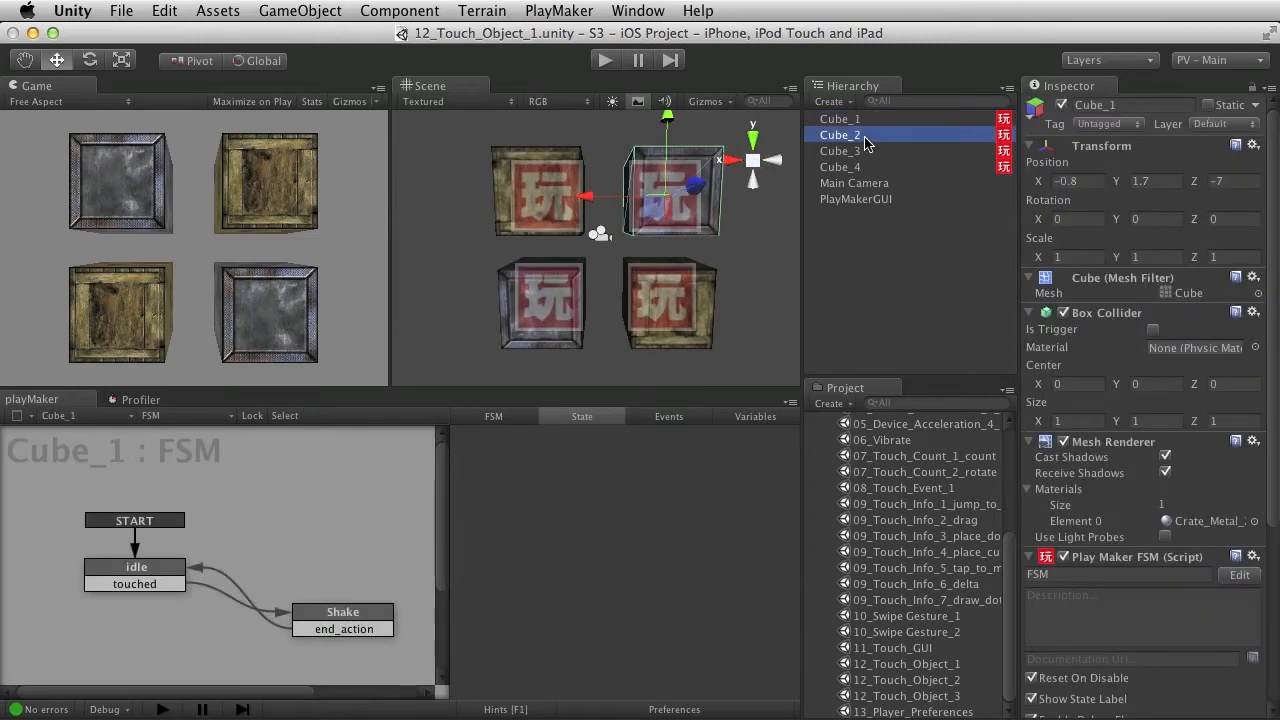
pyautogui.click(858, 151)
pyautogui.click(856, 167)
# Show Cube_1's state machine maximized and examine the idle state's Touch Object Event action, including its Finger Id options
pyautogui.click(854, 121)
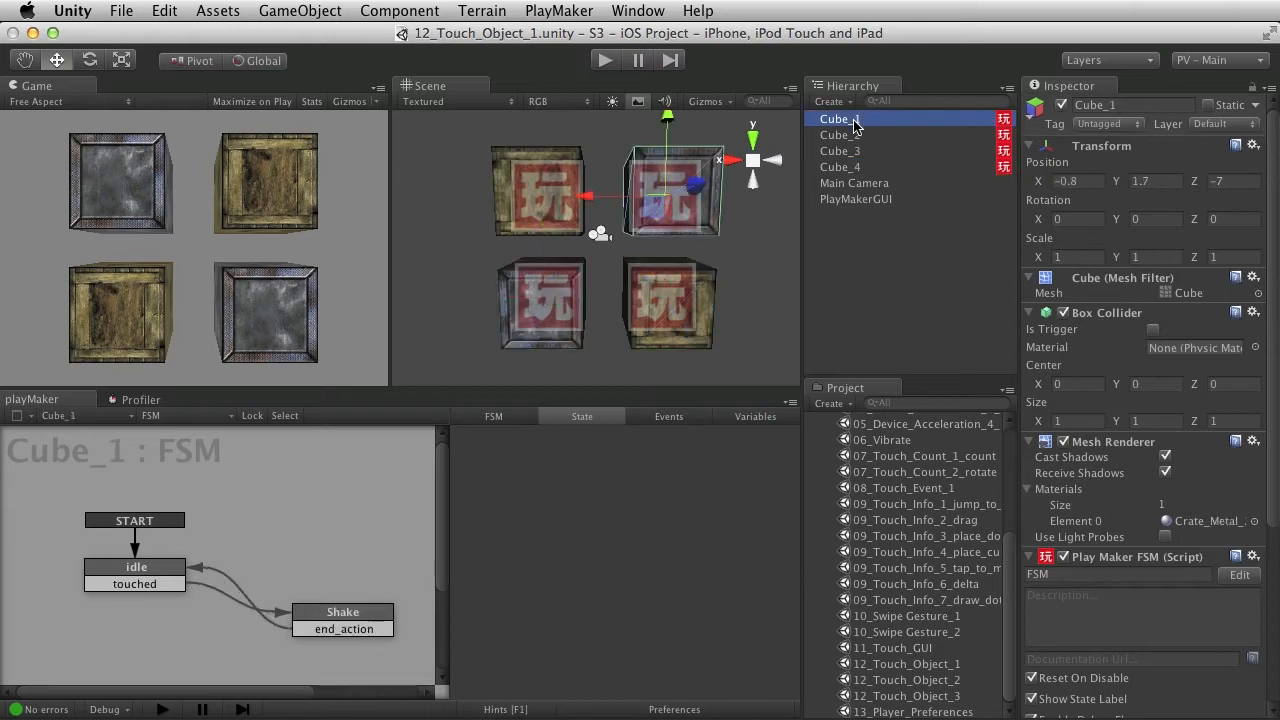
pyautogui.hotkey('shift', 'space')
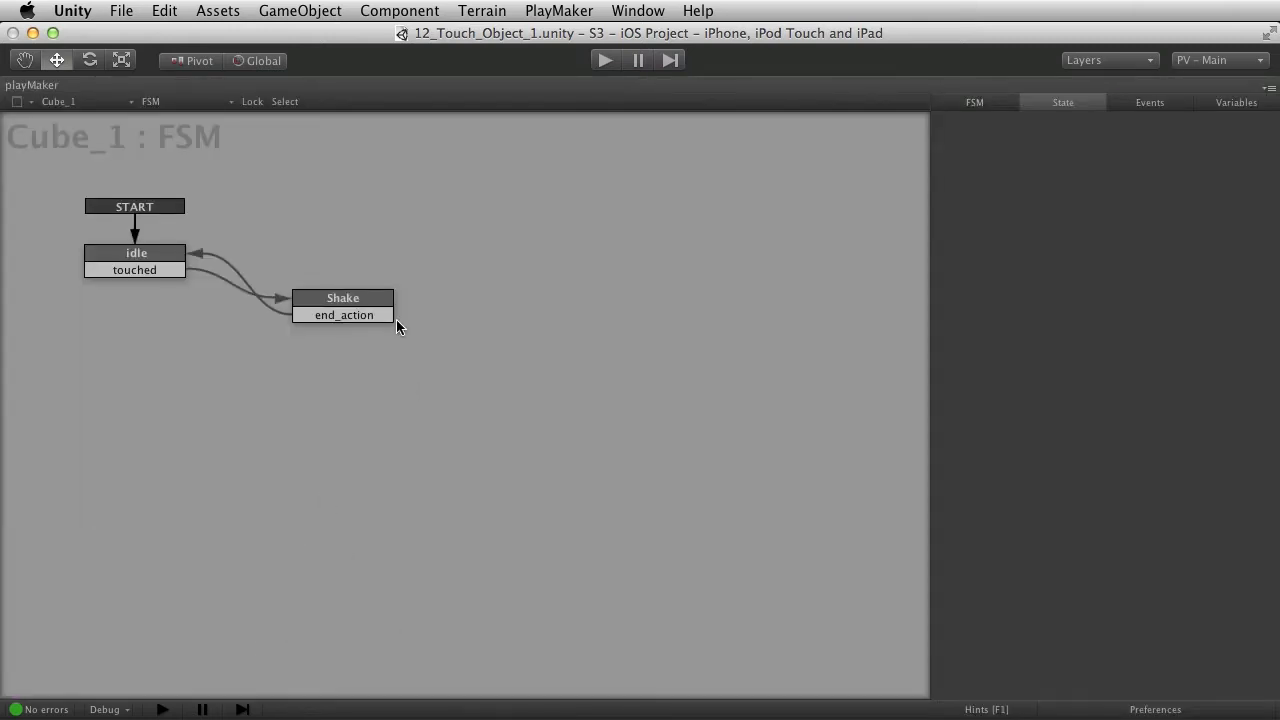
pyautogui.click(152, 258)
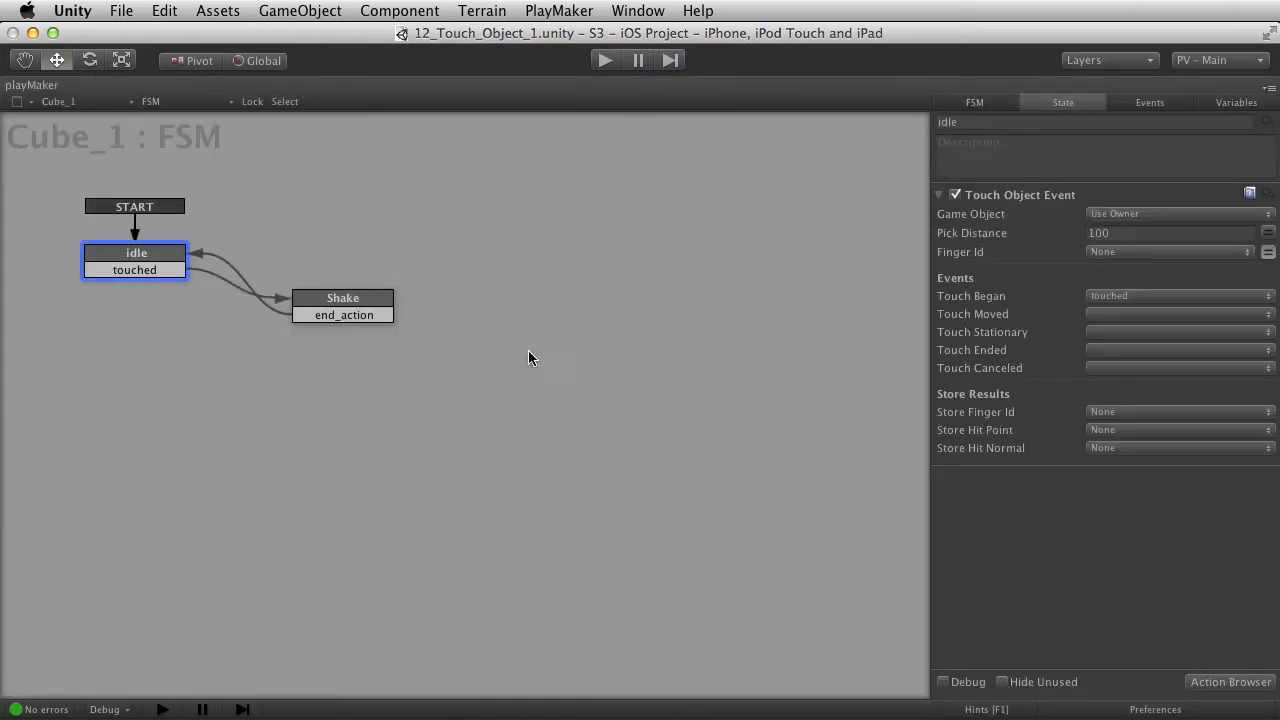
pyautogui.click(1076, 202)
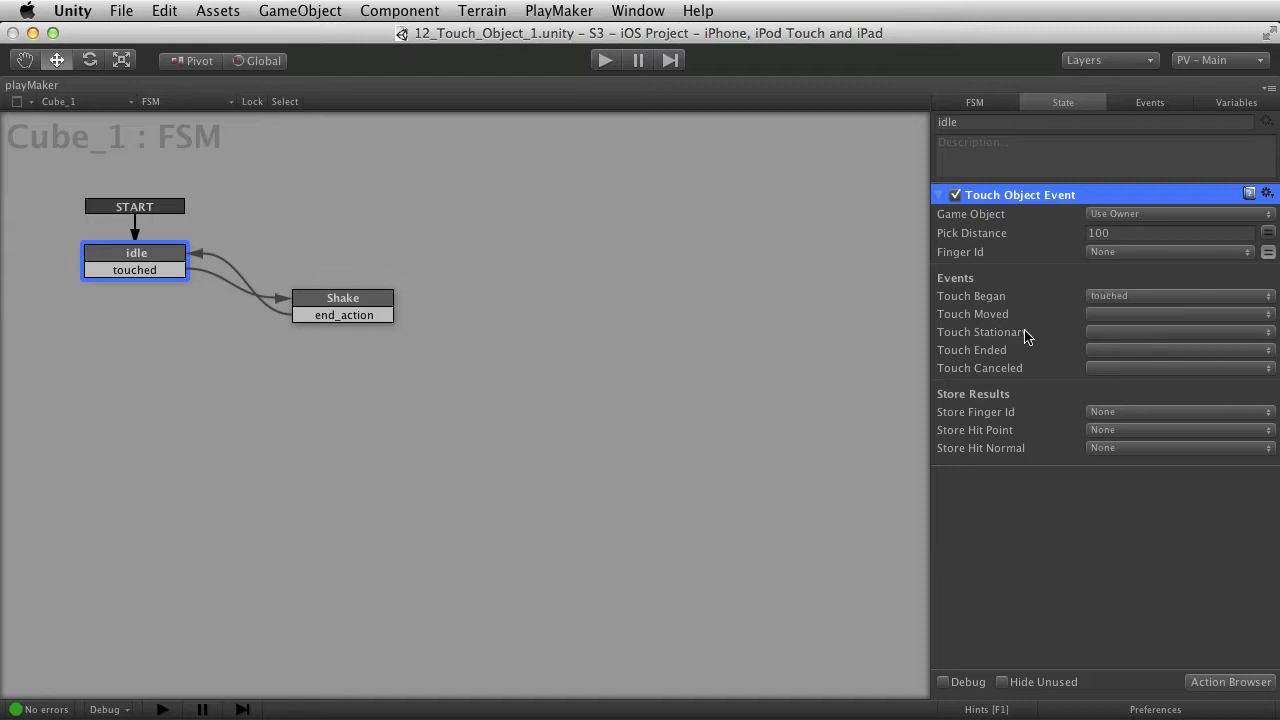
pyautogui.click(1144, 313)
pyautogui.click(1149, 283)
pyautogui.click(1165, 252)
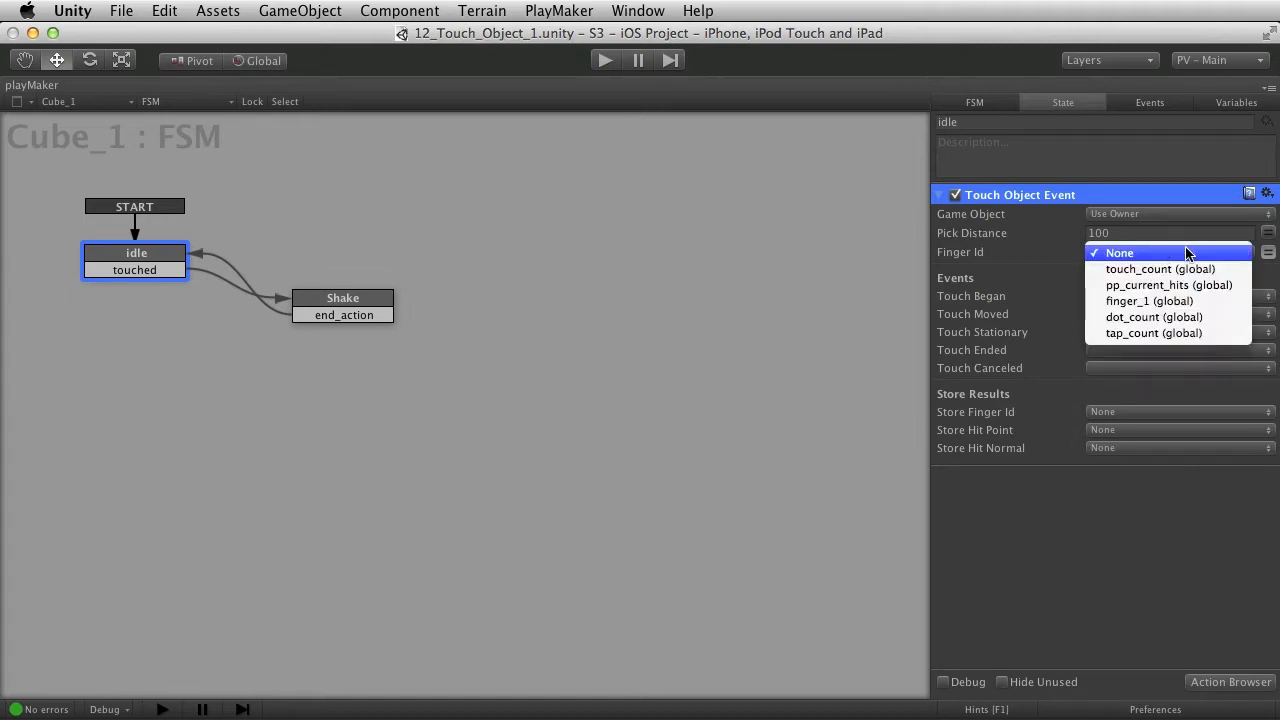
pyautogui.click(1188, 254)
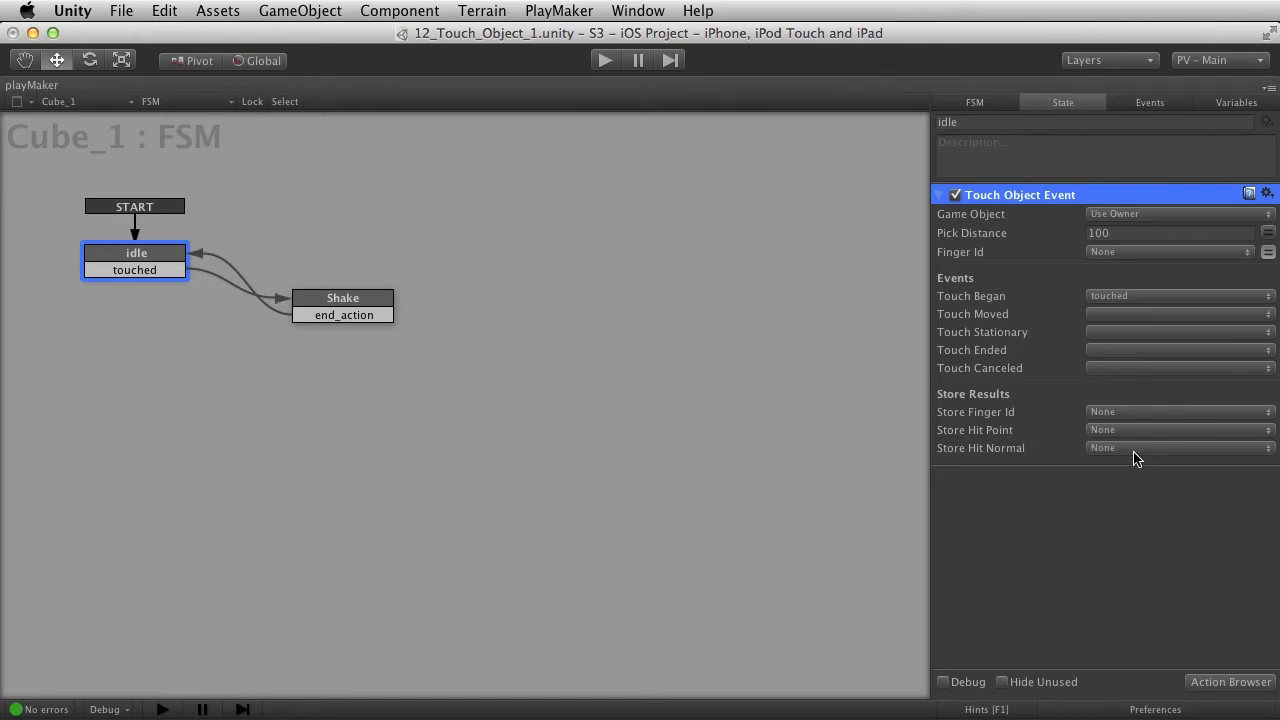
# Check which variables are offered for Store Finger Id, Store Hit Point and Store Hit Normal in Cube_1's idle state
pyautogui.click(1130, 413)
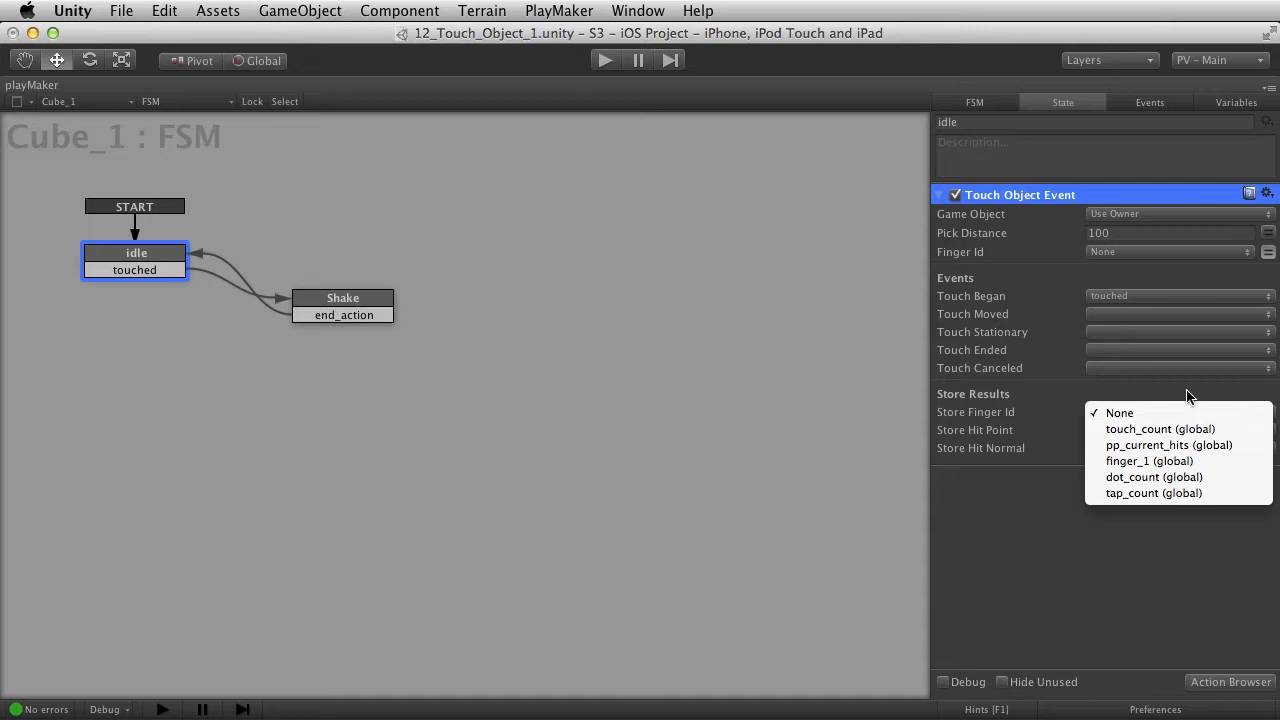
pyautogui.click(1188, 397)
pyautogui.click(1155, 431)
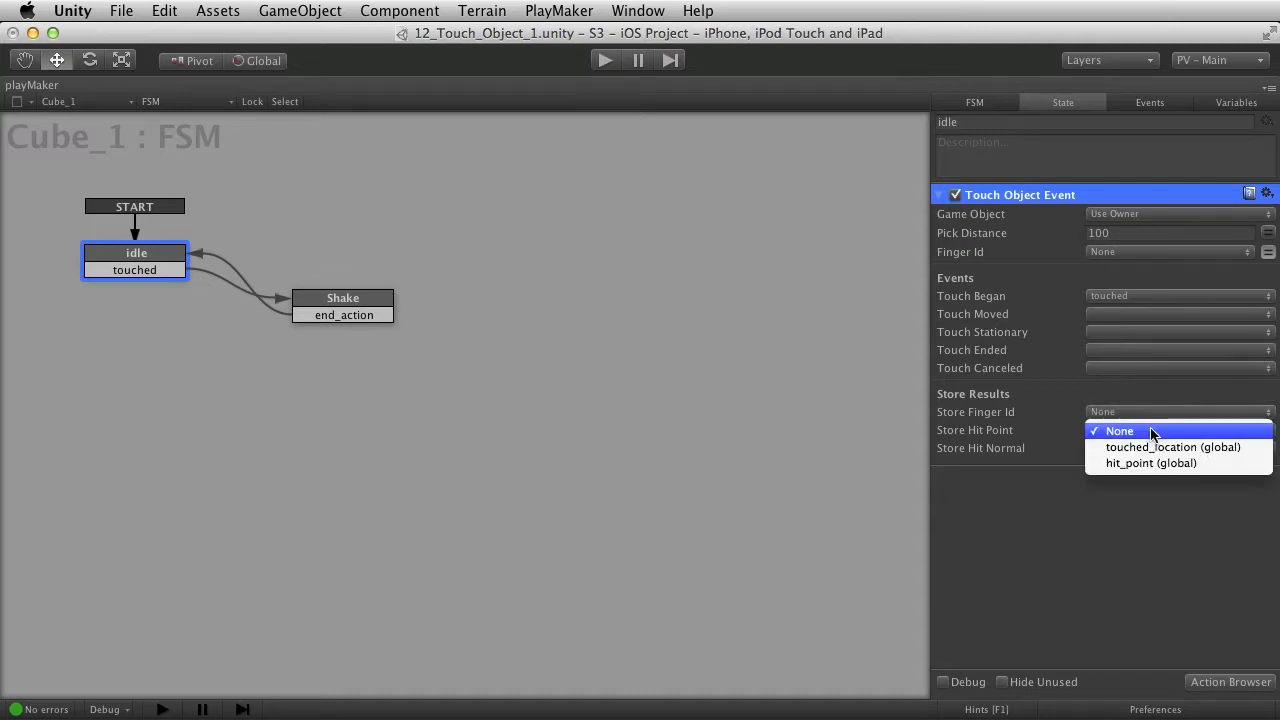
pyautogui.click(1204, 397)
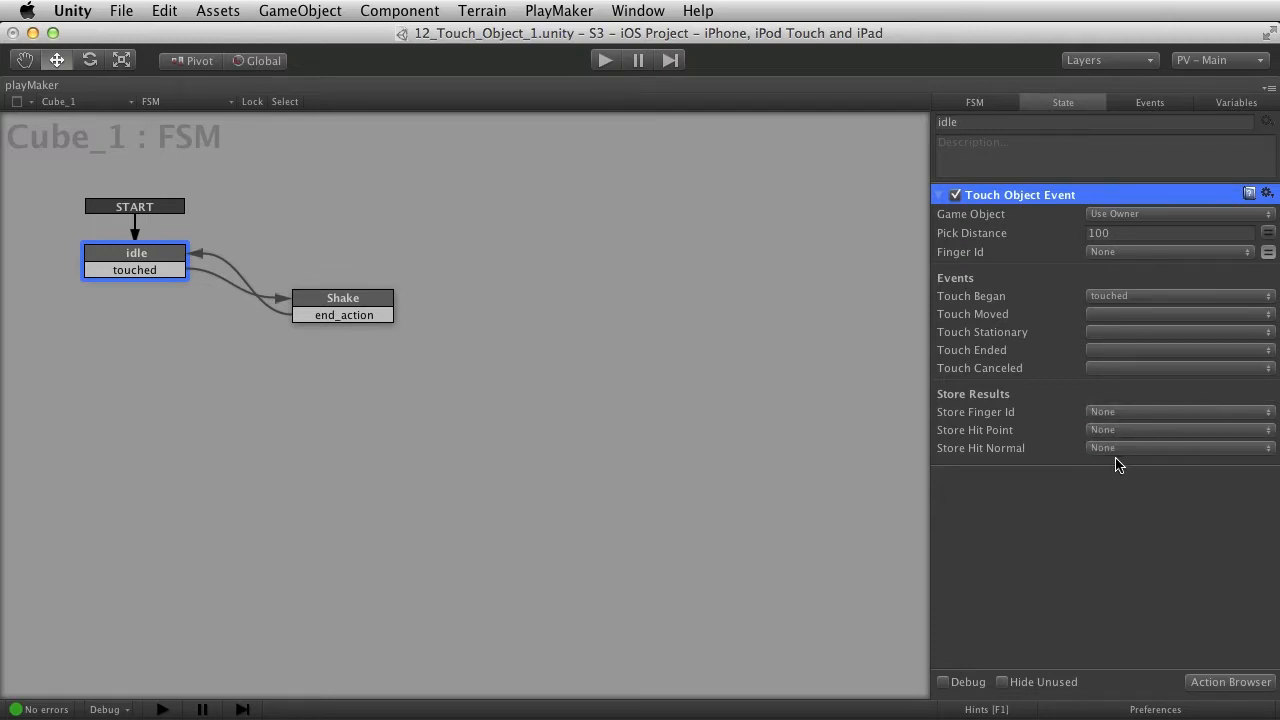
pyautogui.click(1157, 449)
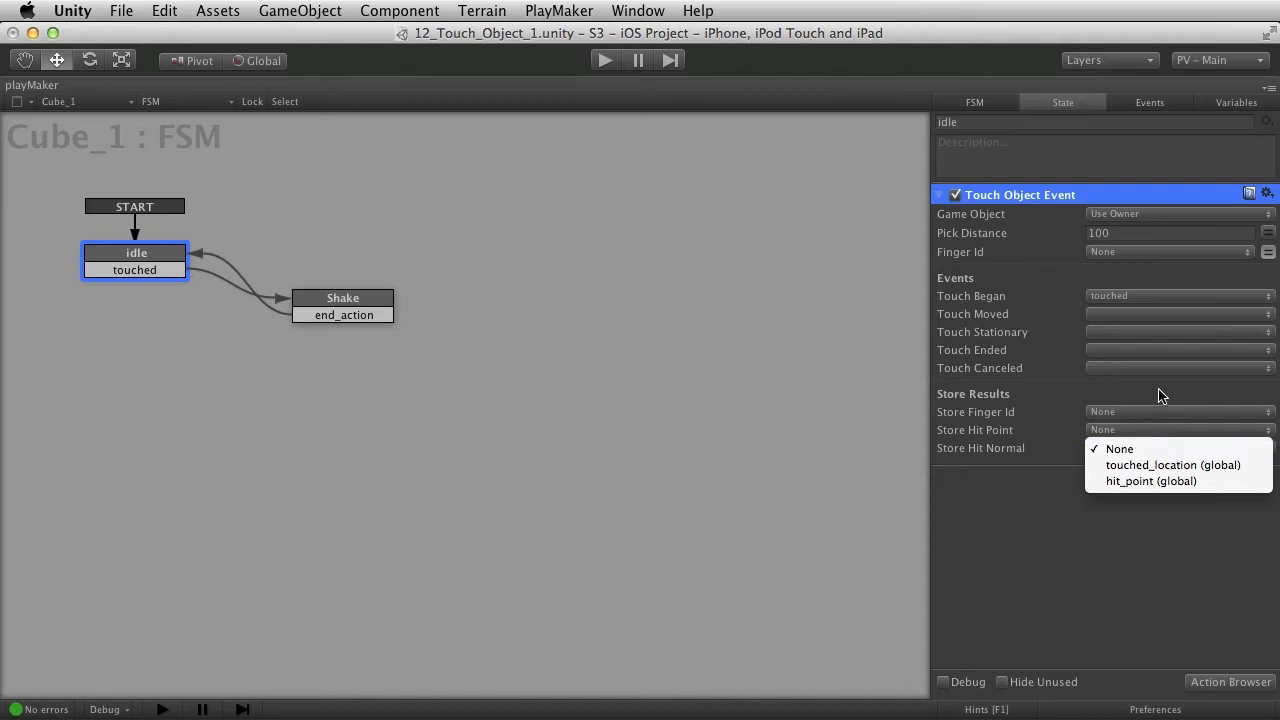
pyautogui.click(1158, 398)
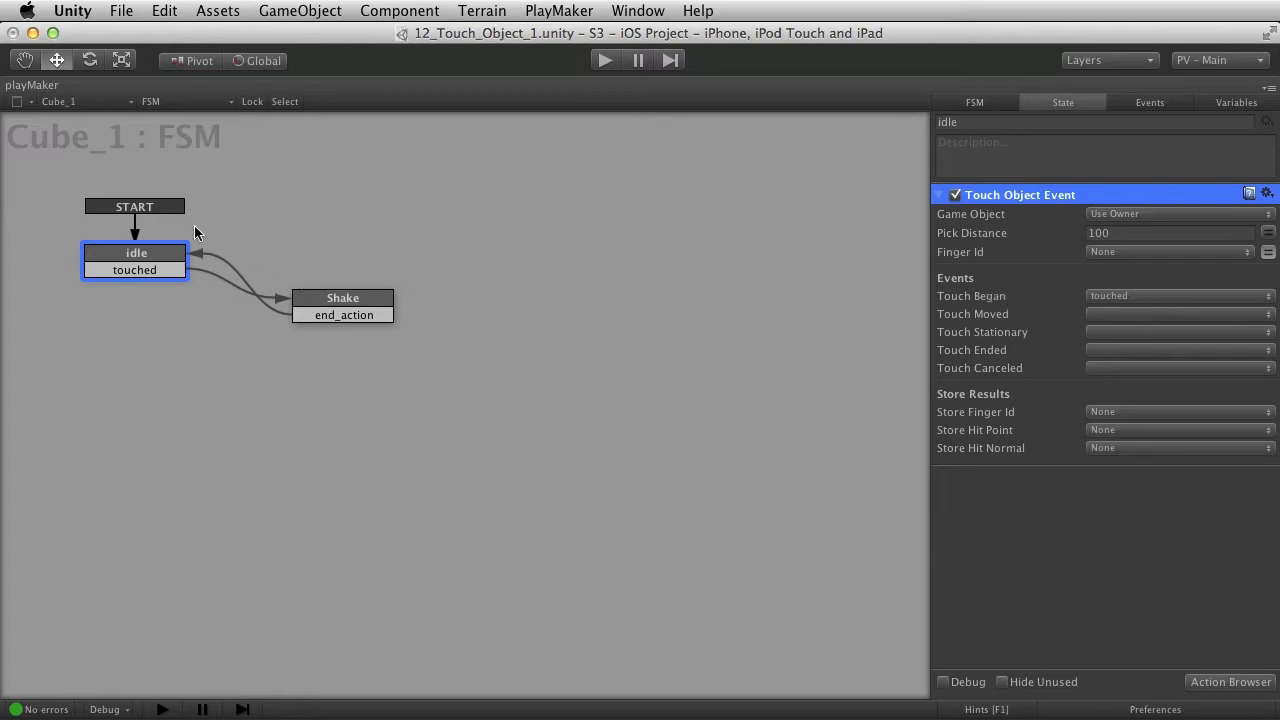
# Examine the iTween Shake Position and iTween Shake Rotation actions in Cube_1's Shake state, and return to the idle state
pyautogui.click(354, 310)
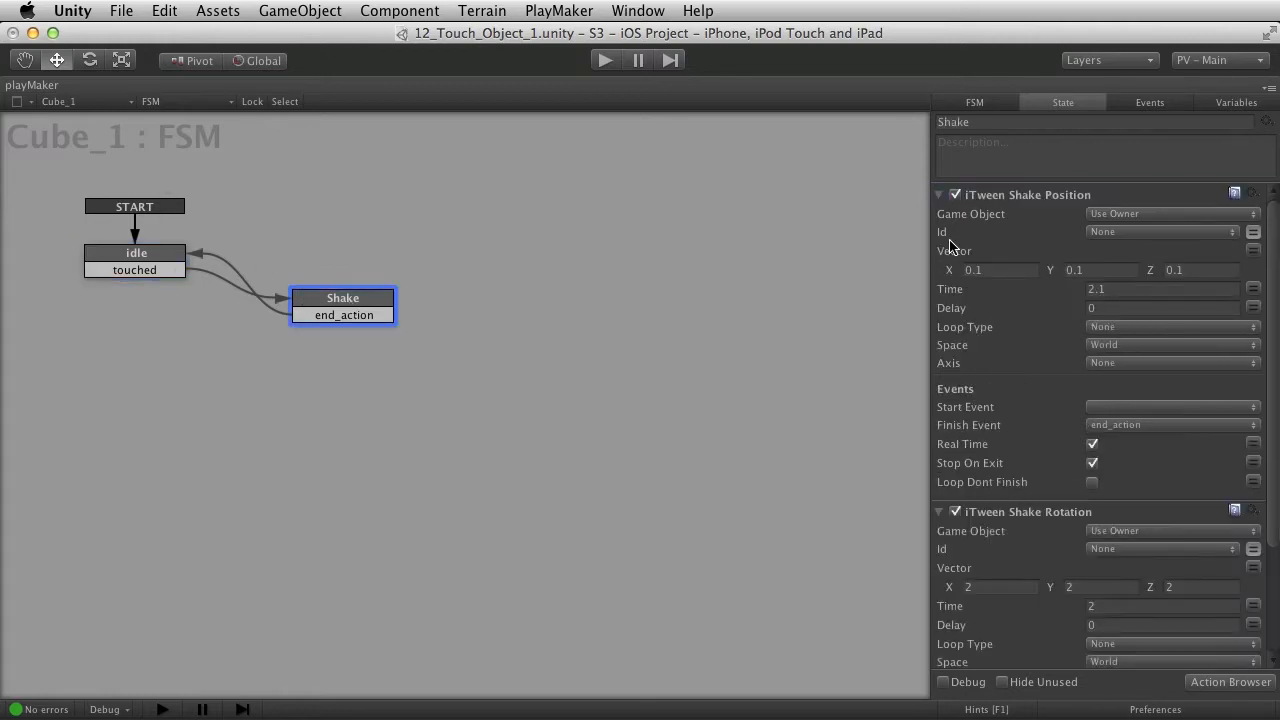
pyautogui.click(1061, 198)
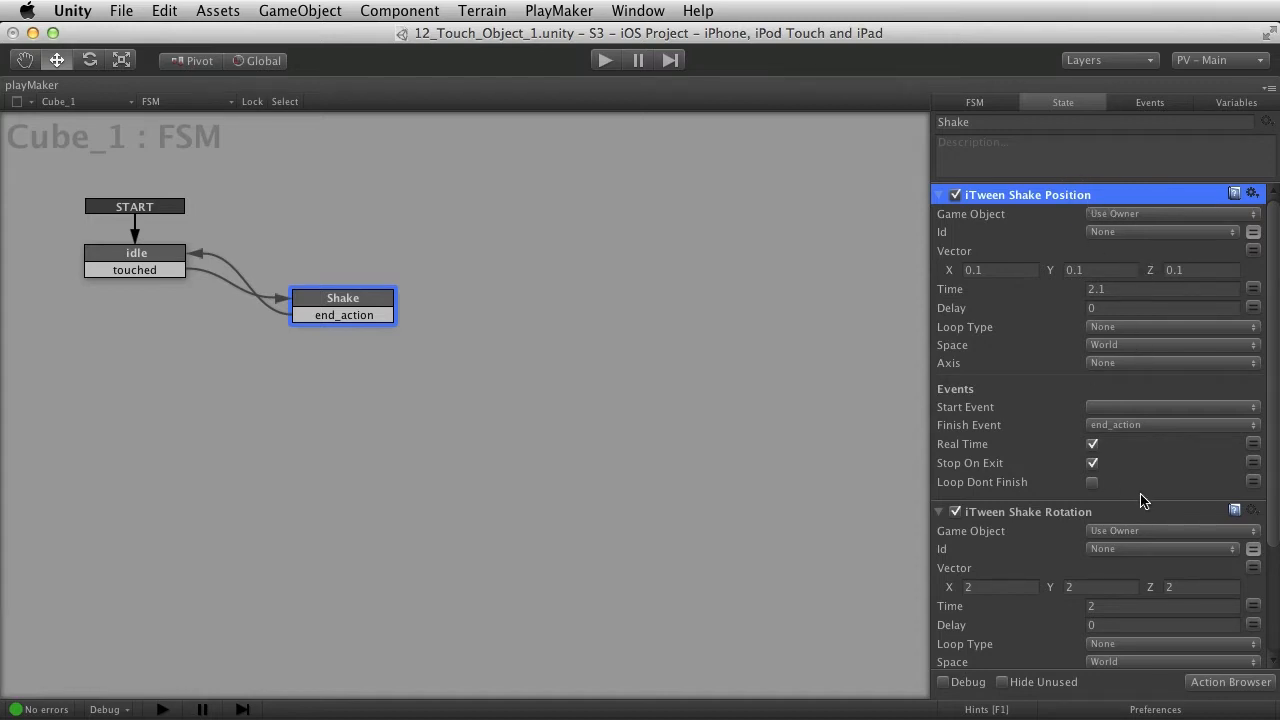
pyautogui.click(1012, 270)
pyautogui.click(1008, 586)
pyautogui.scroll(-3, 1163, 330)
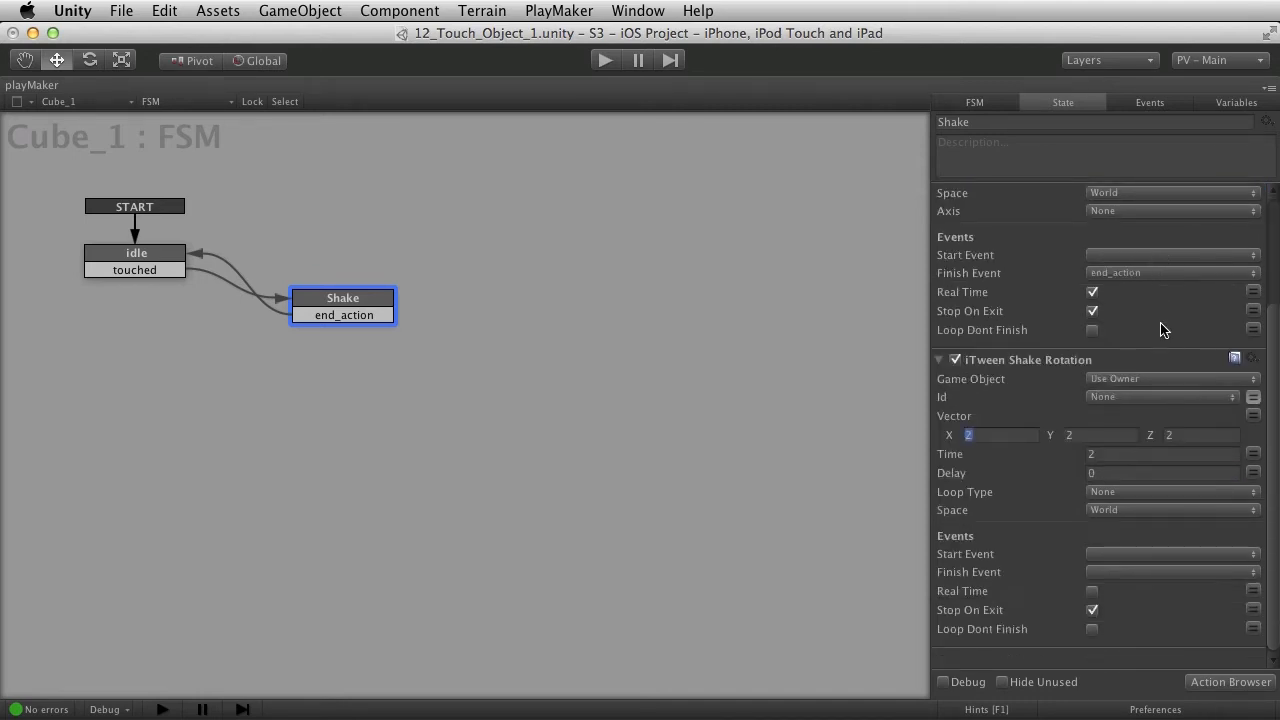
pyautogui.scroll(3, 1160, 336)
pyautogui.click(113, 259)
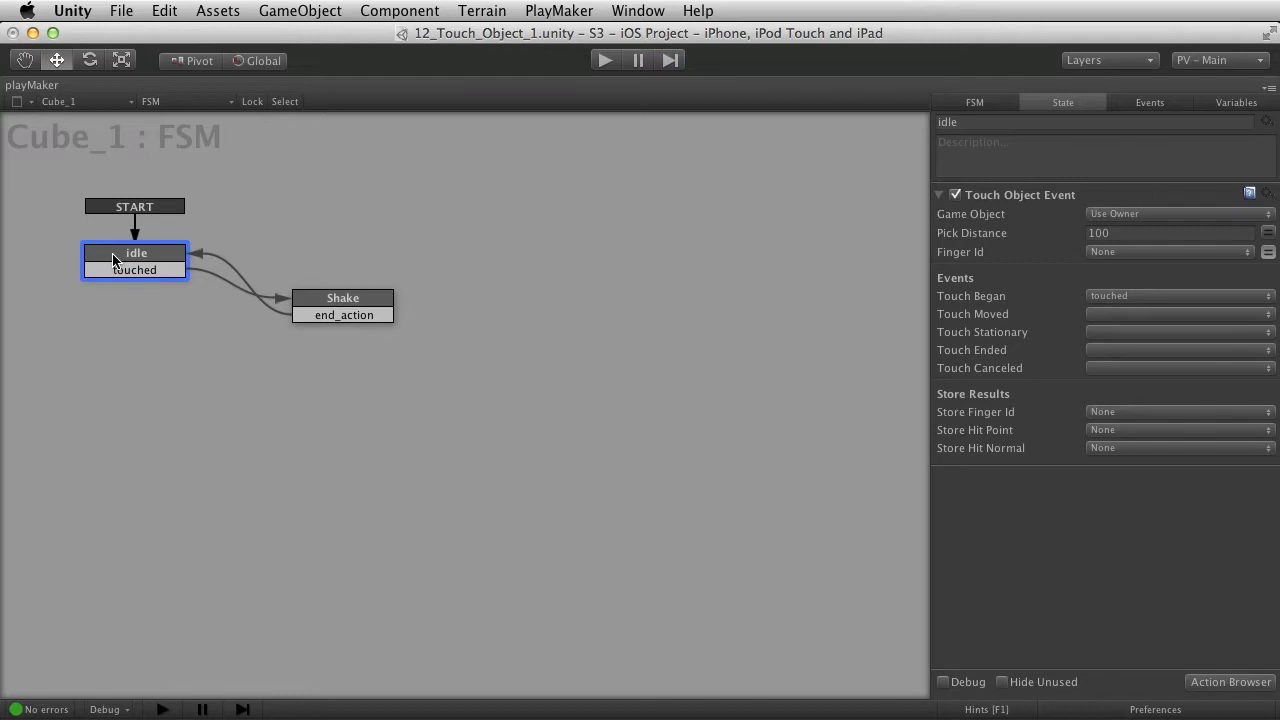
# Show Cube_2's state machine maximized and check the Touch Began event in its idle state
pyautogui.hotkey('shift', 'space')
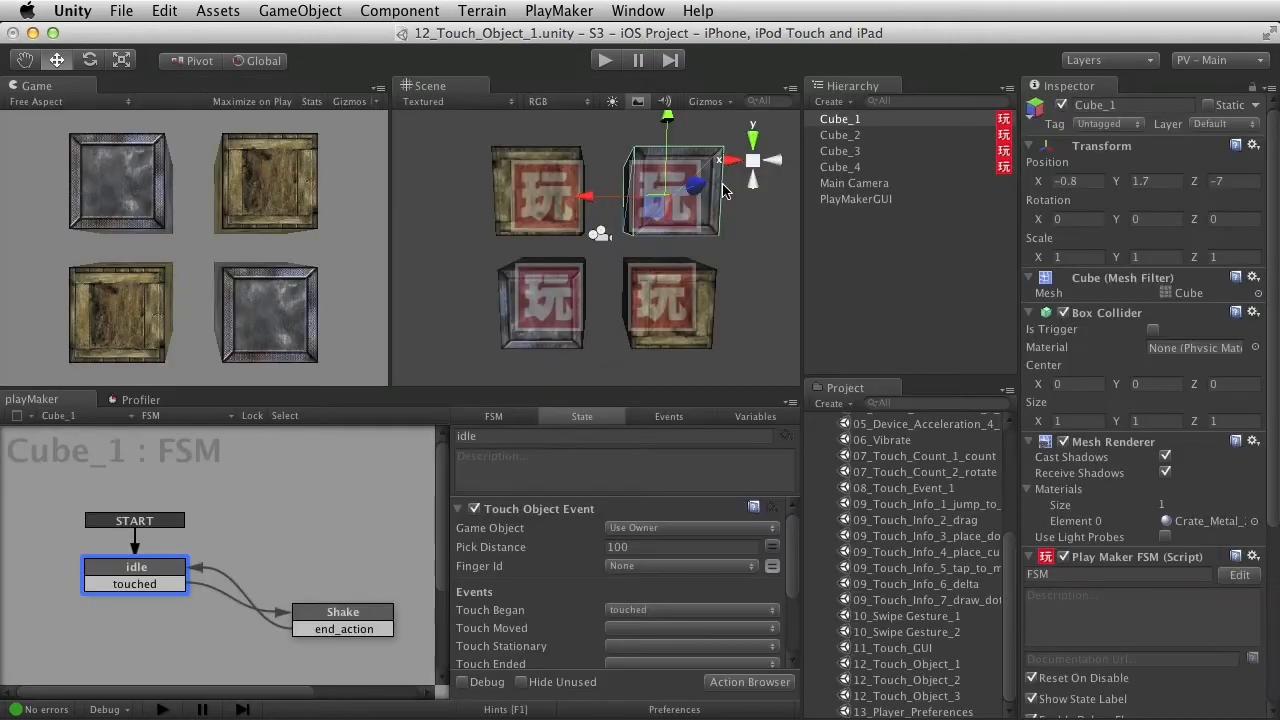
pyautogui.click(852, 135)
pyautogui.hotkey('shift', 'space')
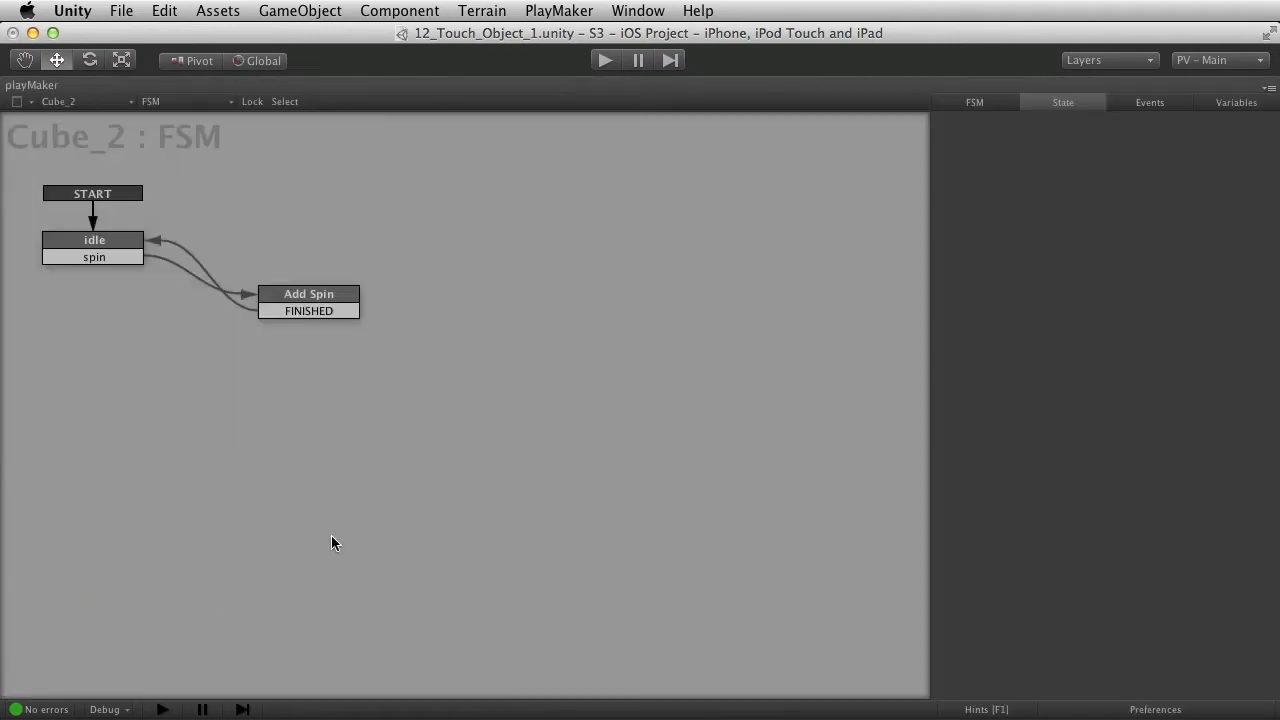
pyautogui.click(118, 241)
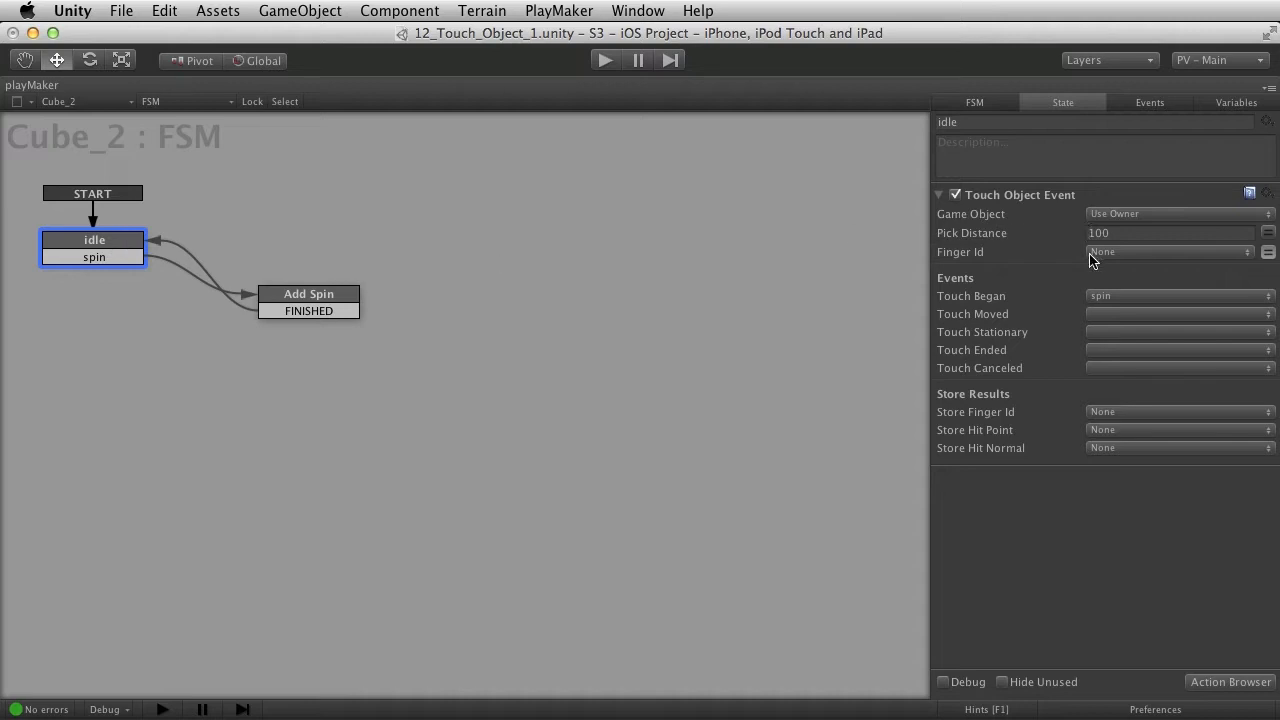
pyautogui.click(1113, 293)
pyautogui.click(1118, 295)
# Examine the Add Torque action in Cube_2's Add Spin state, and return to its idle state
pyautogui.click(314, 308)
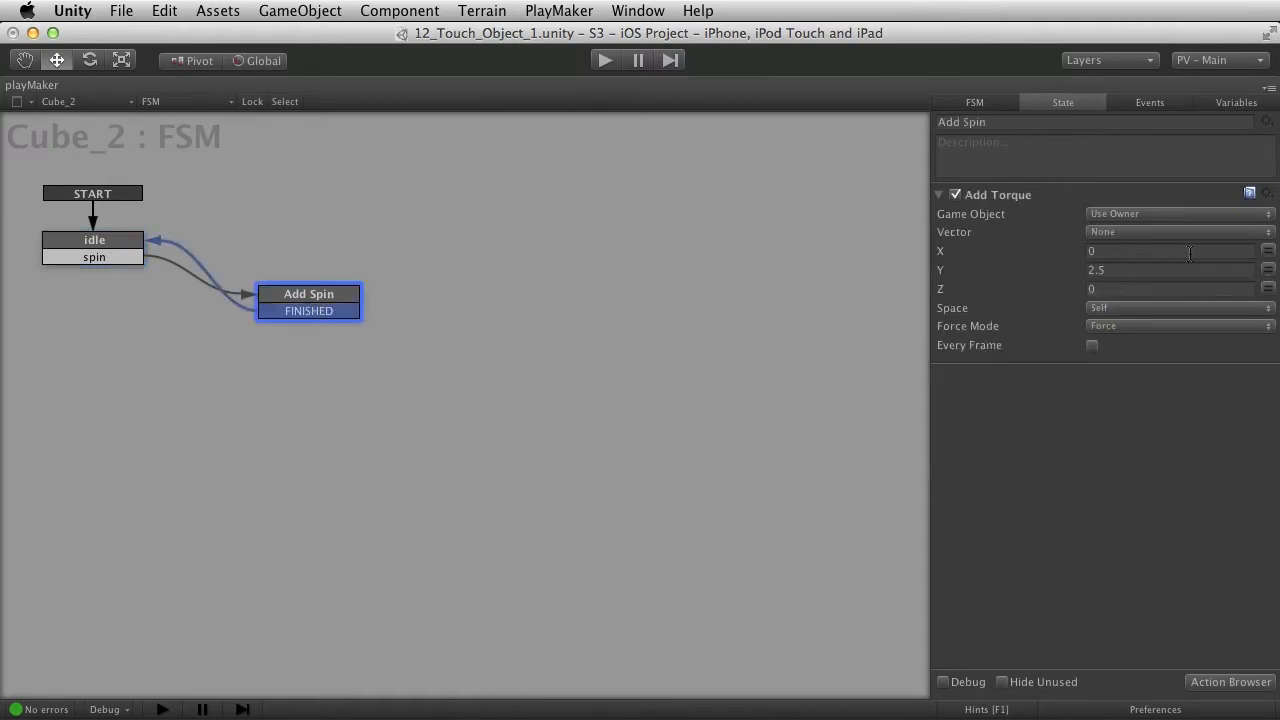
pyautogui.press('Return')
pyautogui.click(1016, 197)
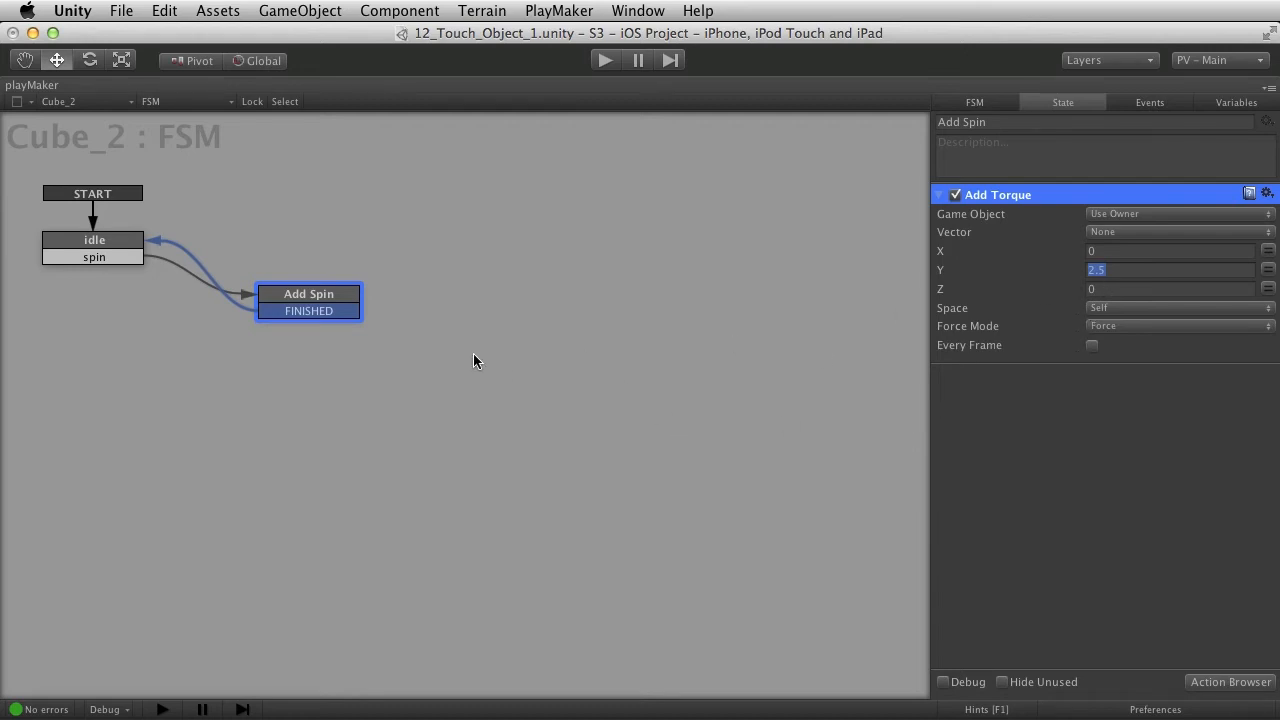
pyautogui.click(473, 353)
pyautogui.click(70, 257)
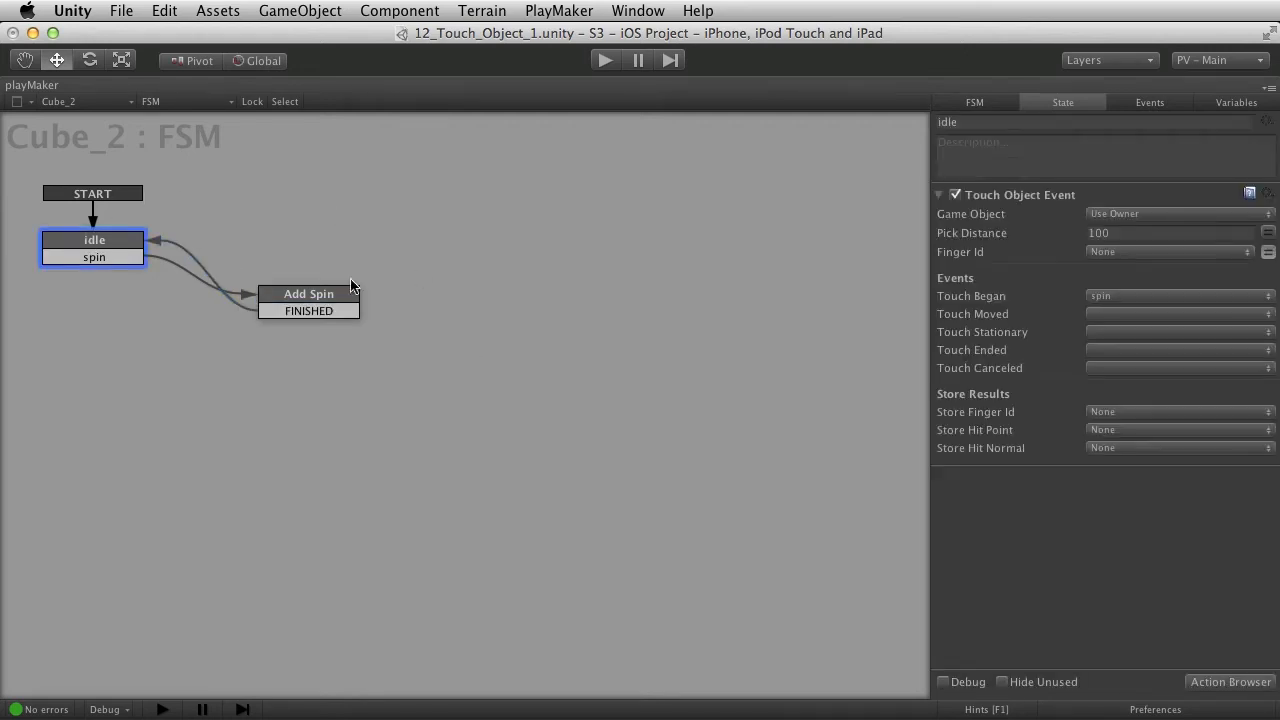
# Show Cube_3's state machine maximized and examine its idle state and the touched transition
pyautogui.hotkey('shift', 'space')
pyautogui.click(840, 150)
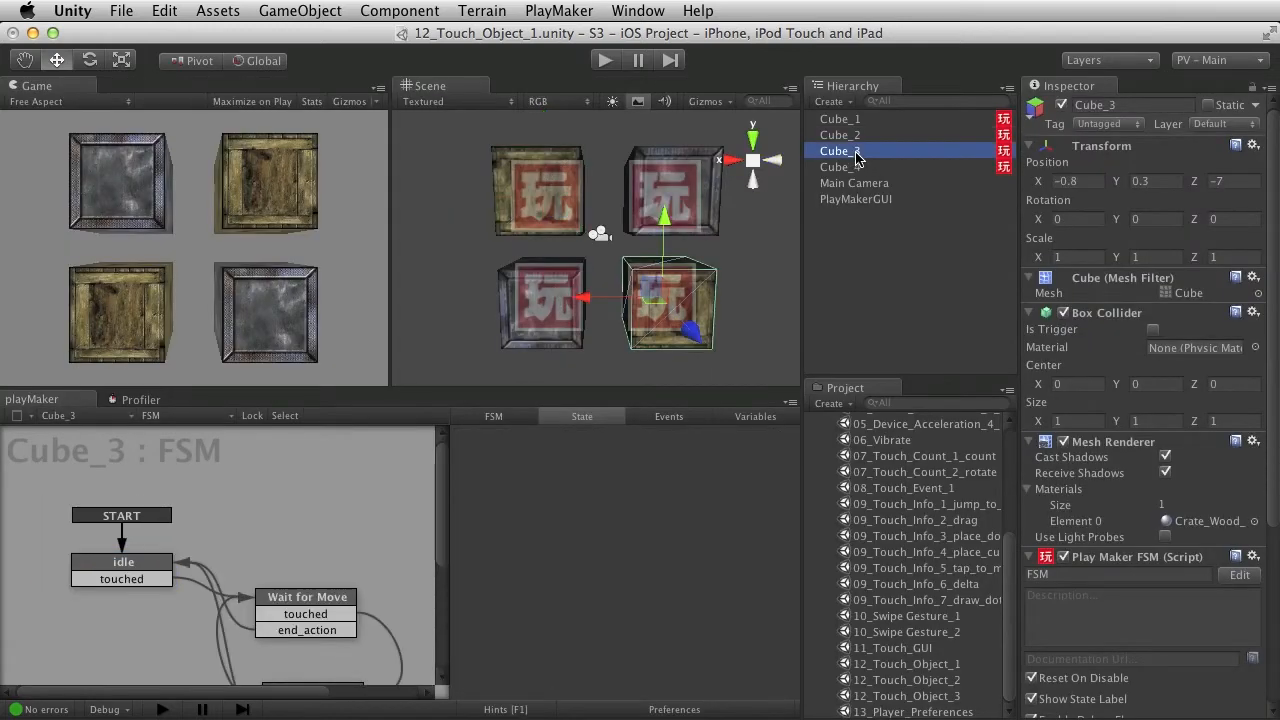
pyautogui.hotkey('shift', 'space')
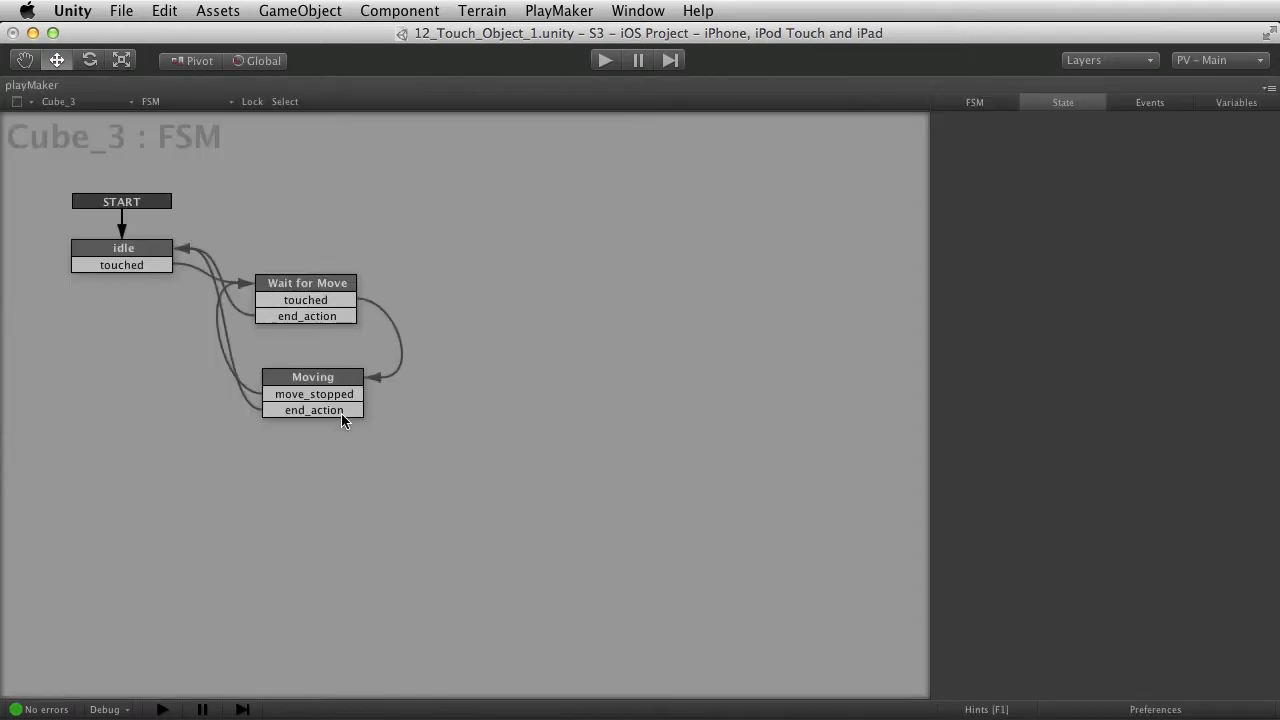
pyautogui.click(123, 249)
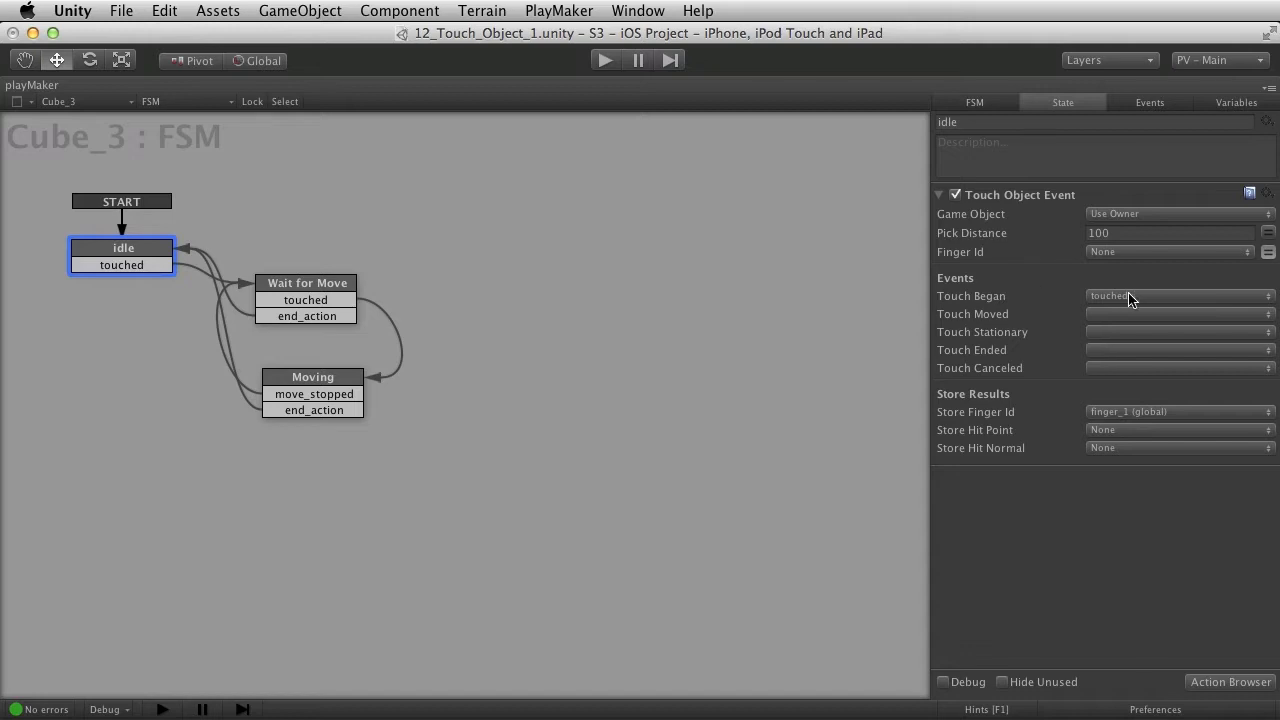
pyautogui.click(144, 267)
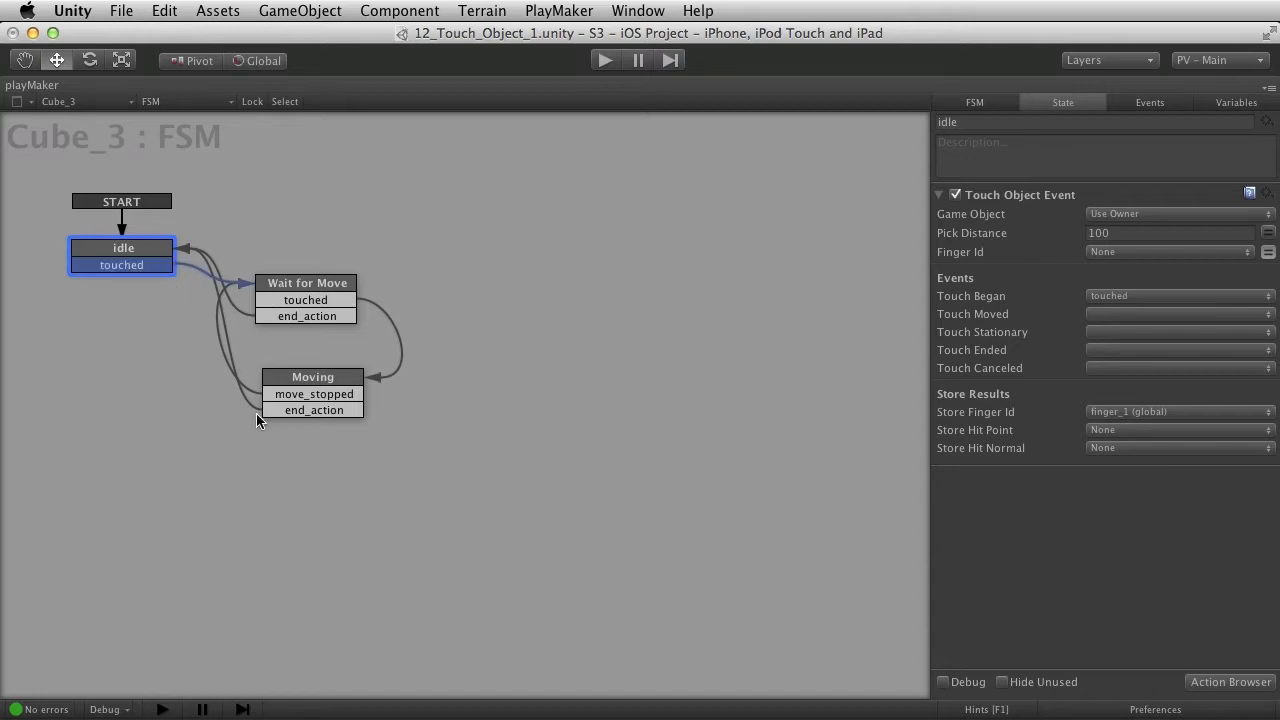
# Examine the Touch Object Event action in Cube_3's Wait for Move state, checking its Touch Moved event and Finger Id
pyautogui.click(291, 285)
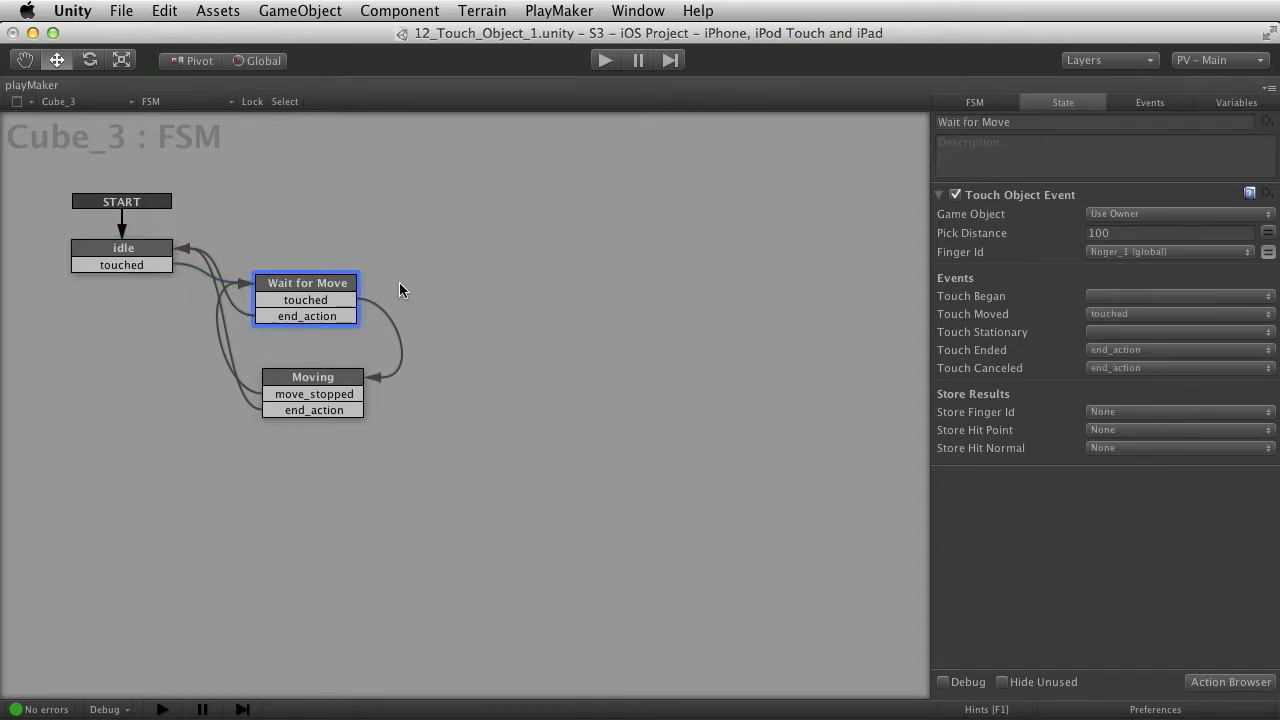
pyautogui.click(1046, 197)
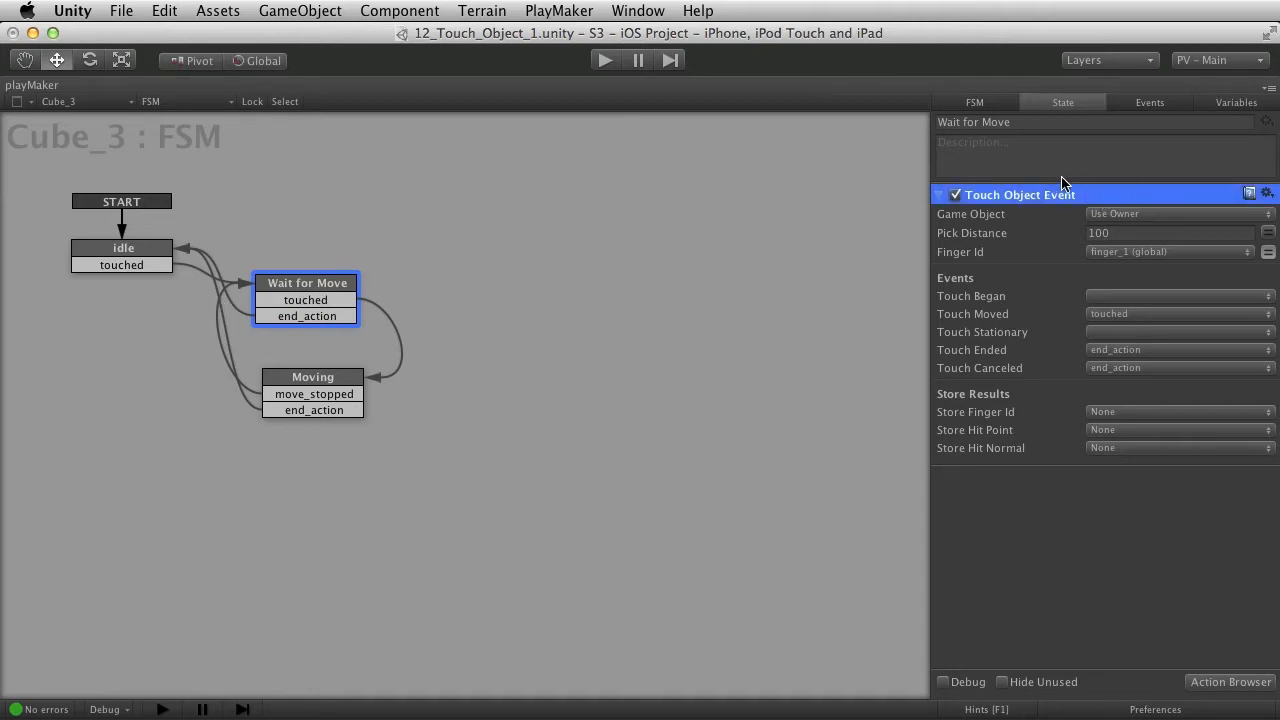
pyautogui.click(1153, 314)
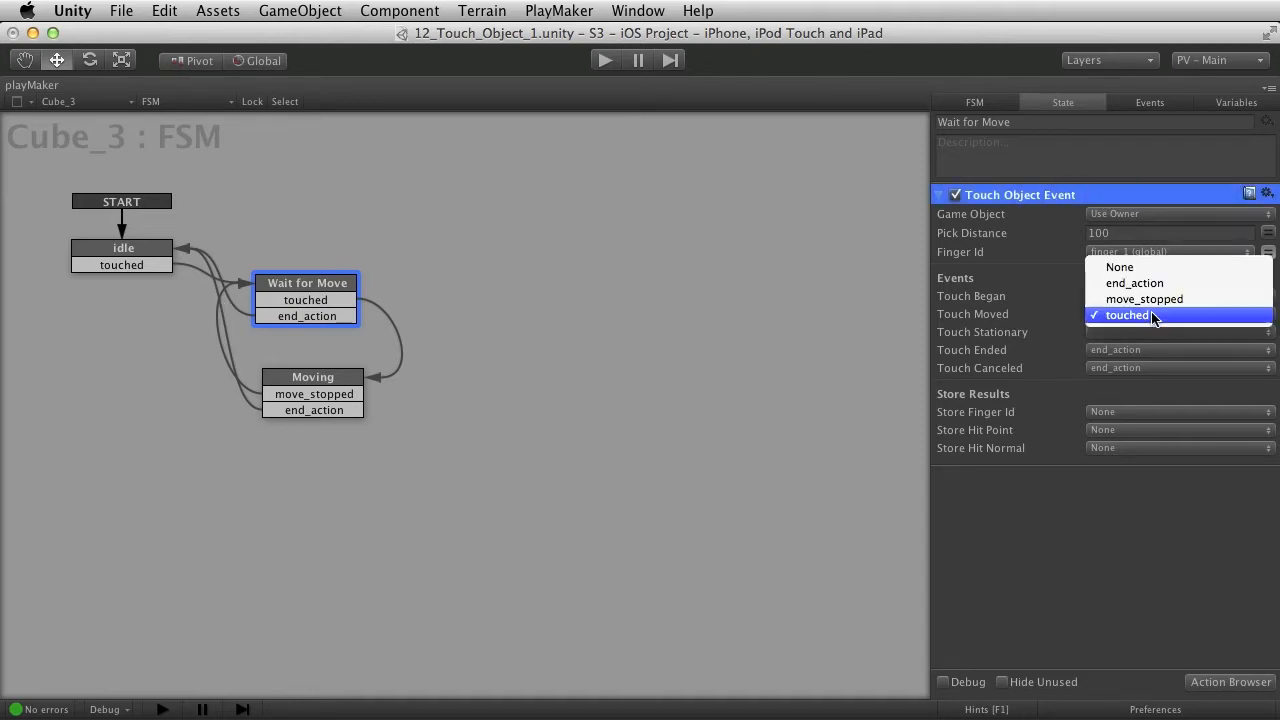
pyautogui.click(1162, 315)
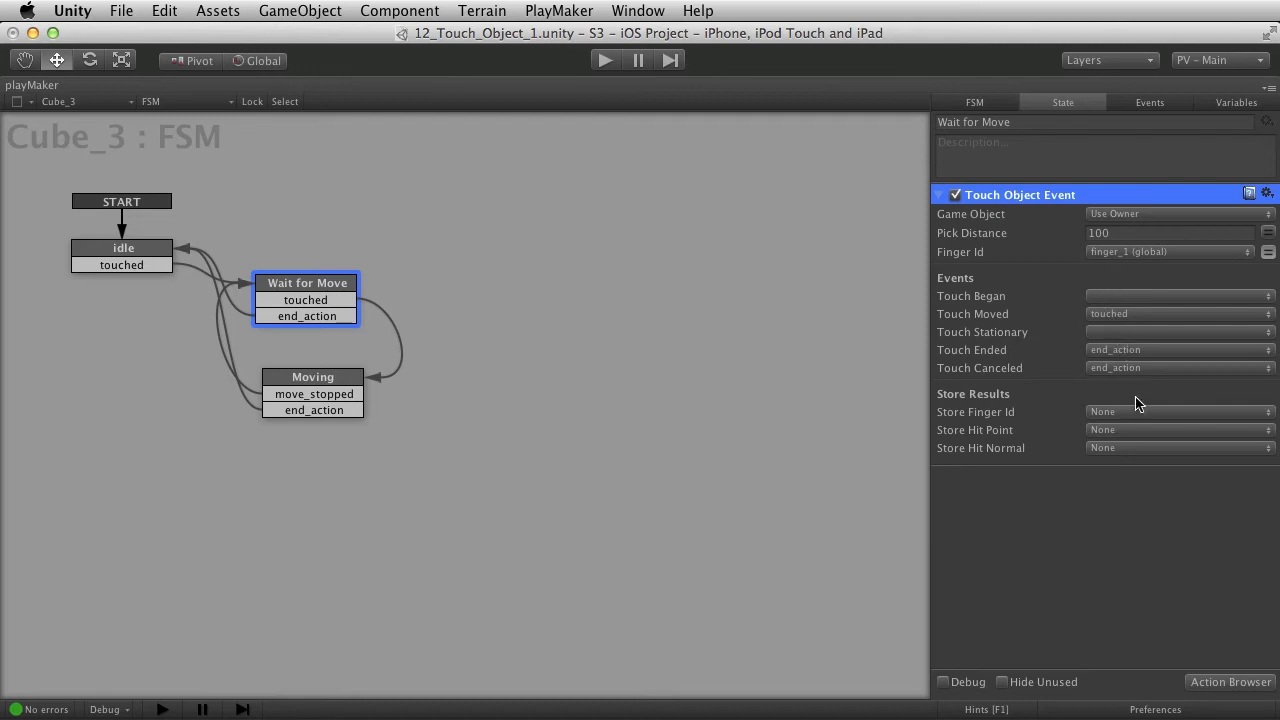
pyautogui.click(1150, 254)
pyautogui.click(1170, 256)
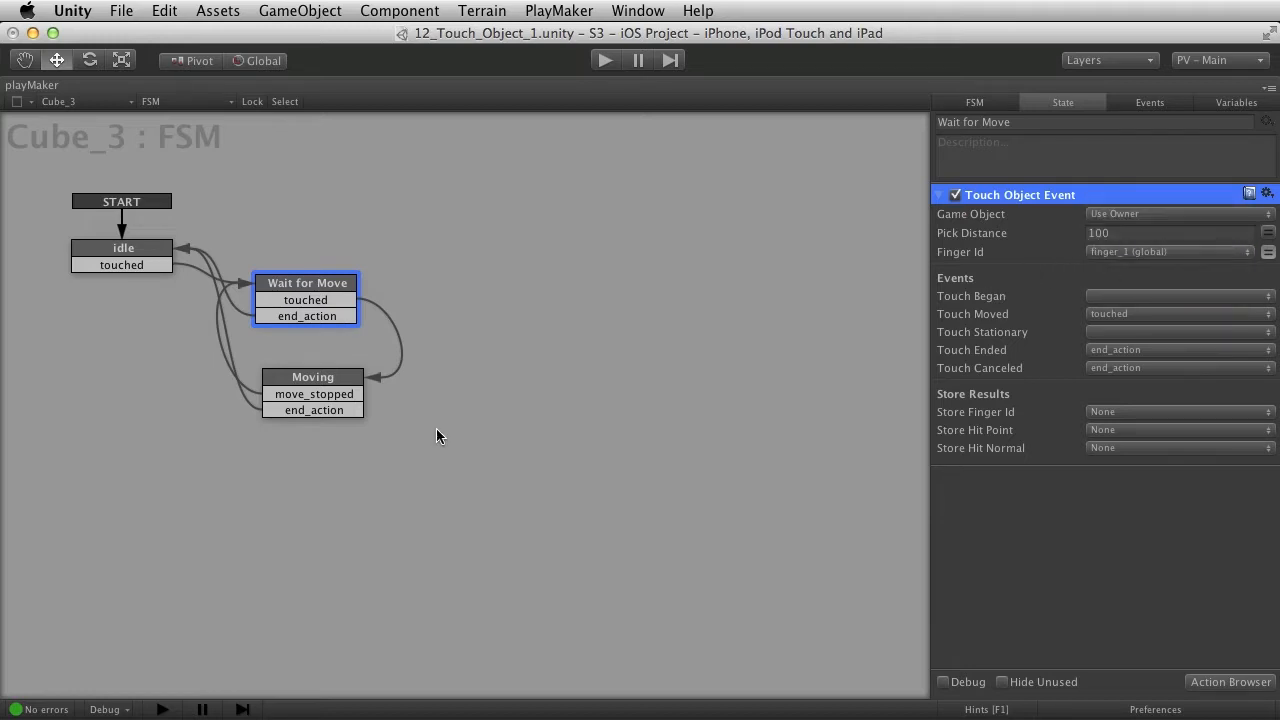
# Examine the Touch Object Event and iTween Shake Rotation actions in Cube_3's Moving state
pyautogui.click(300, 379)
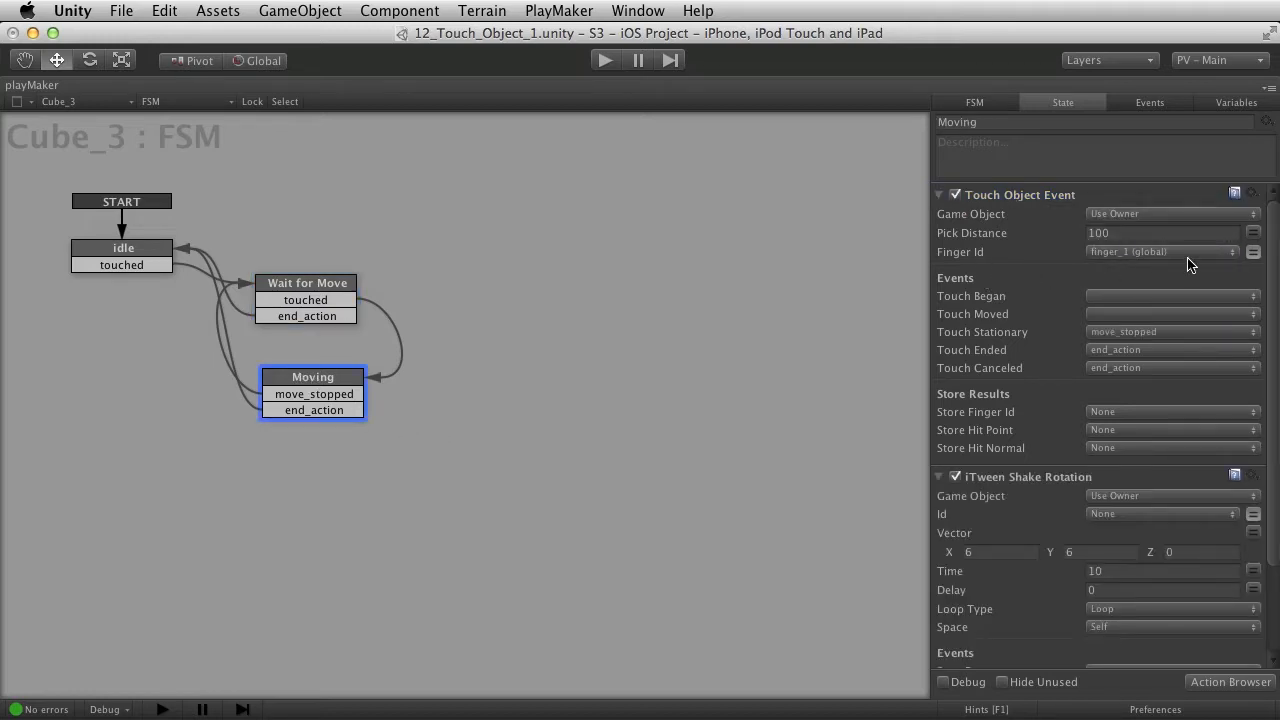
pyautogui.scroll(-3, 1190, 272)
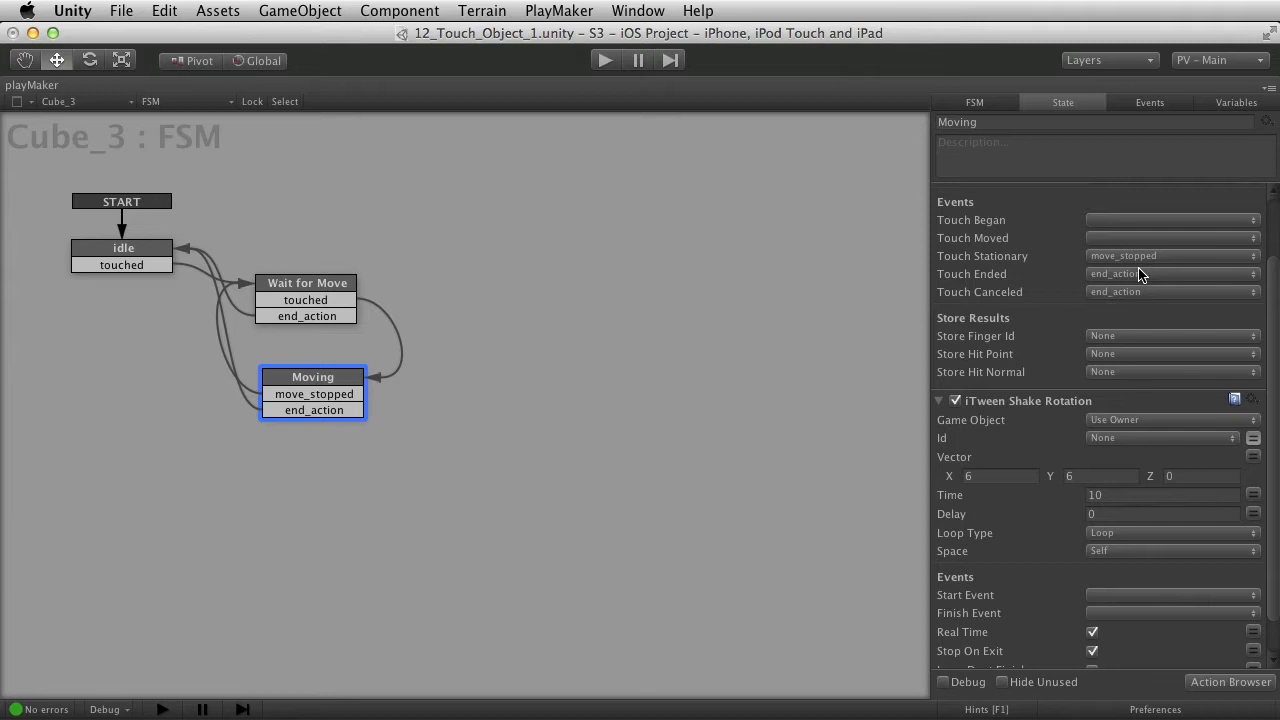
pyautogui.scroll(-1, 1214, 347)
pyautogui.click(1060, 366)
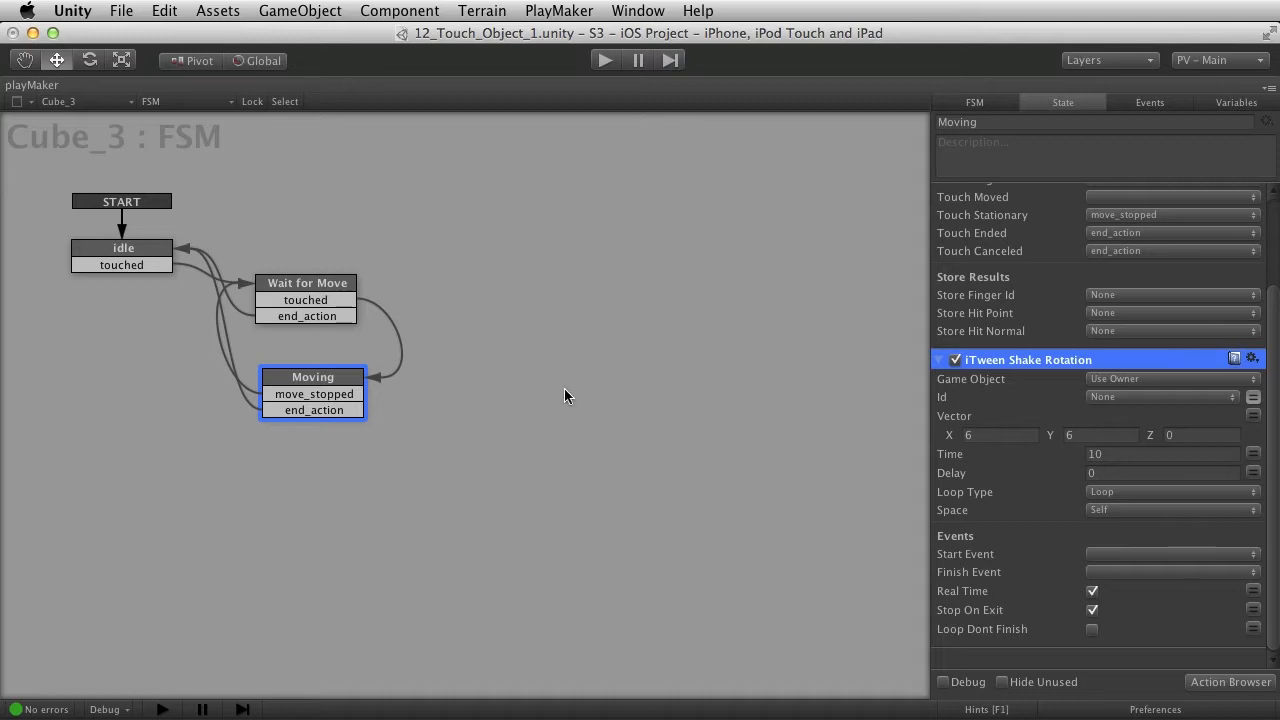
# Review the Touch Object Event in Cube_3's Moving state, return to its idle state and restore the full editor layout
pyautogui.scroll(3, 1137, 371)
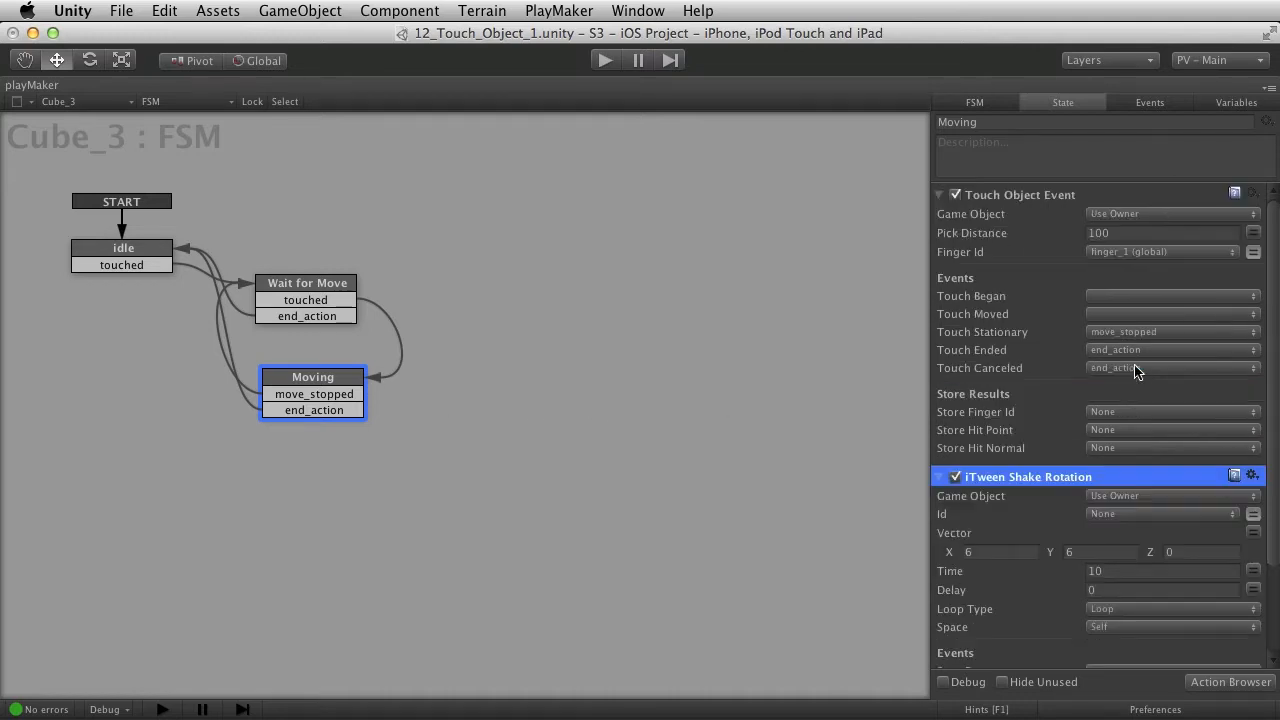
pyautogui.click(150, 250)
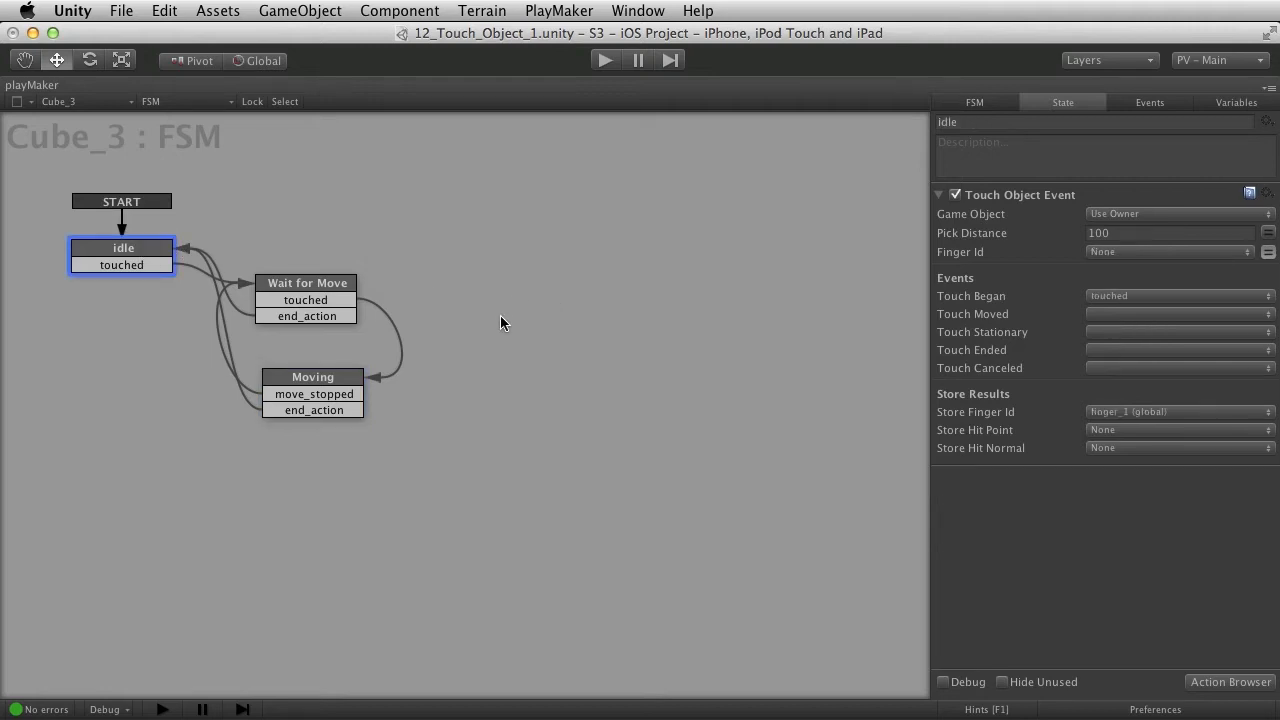
pyautogui.hotkey('shift', 'space')
# Show Cube_4's state machine maximized and examine the Touch Object Event and spin transition of its idle state
pyautogui.click(848, 167)
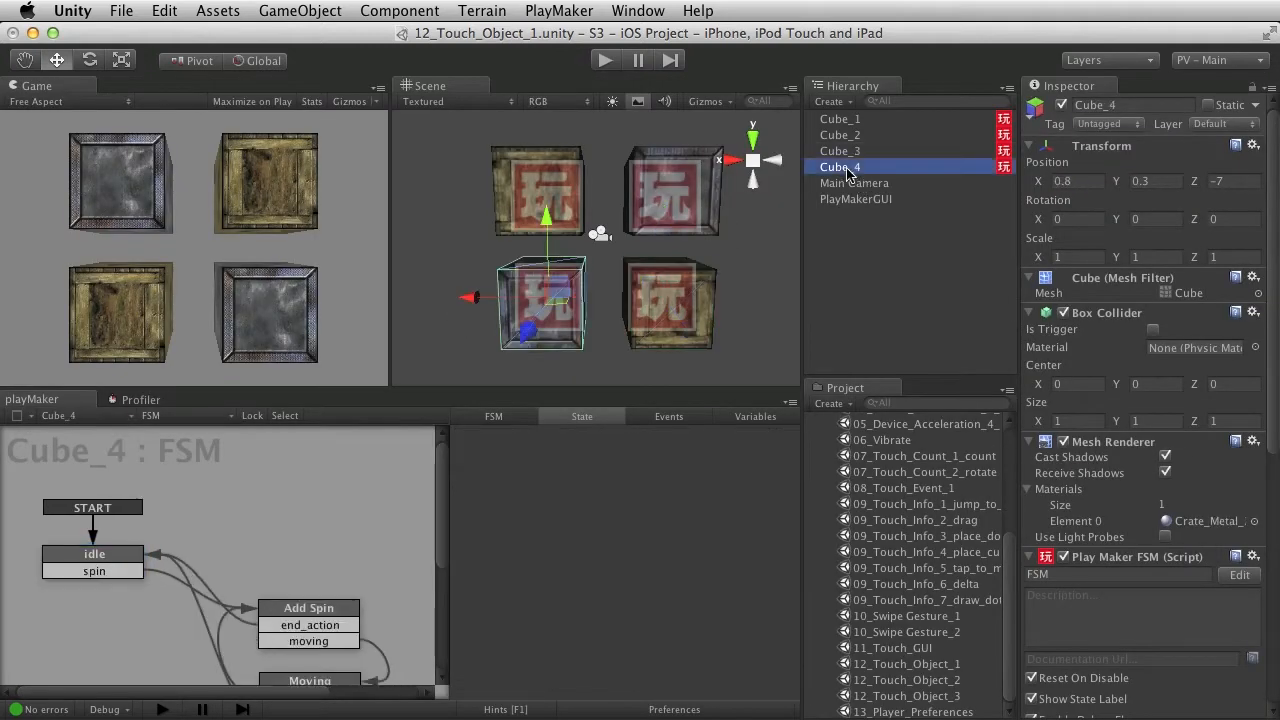
pyautogui.hotkey('shift', 'space')
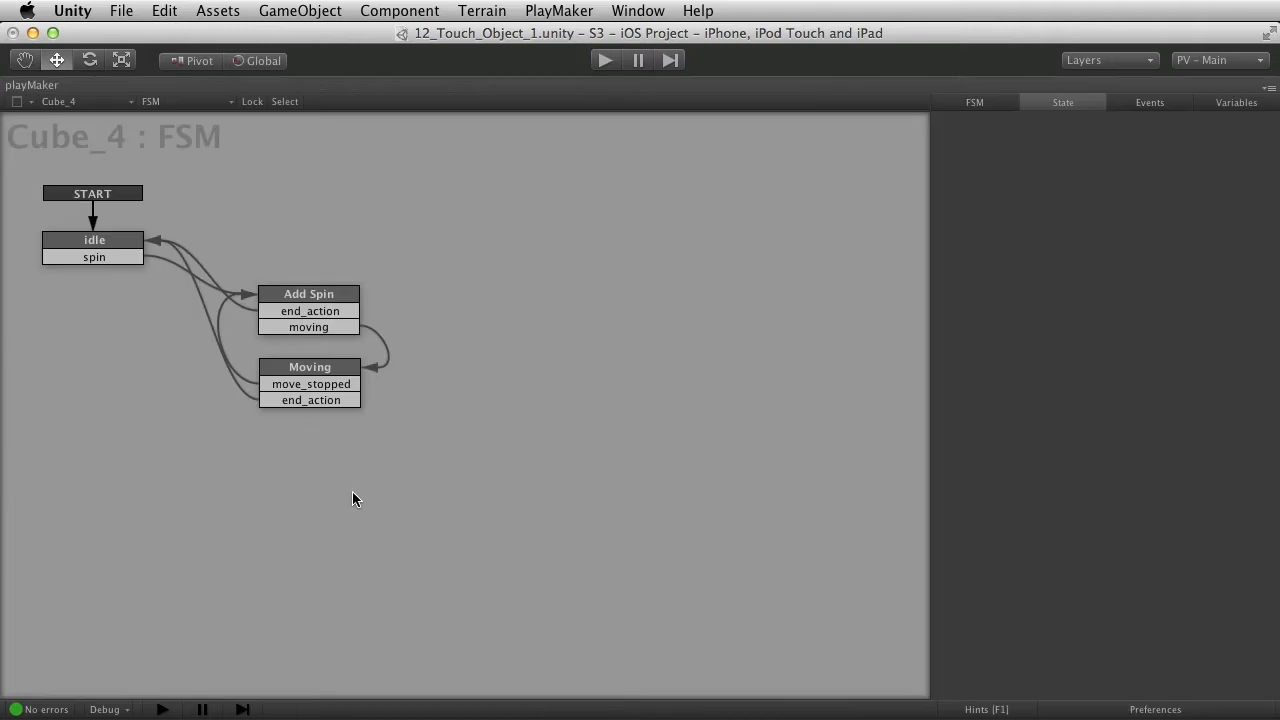
pyautogui.click(98, 243)
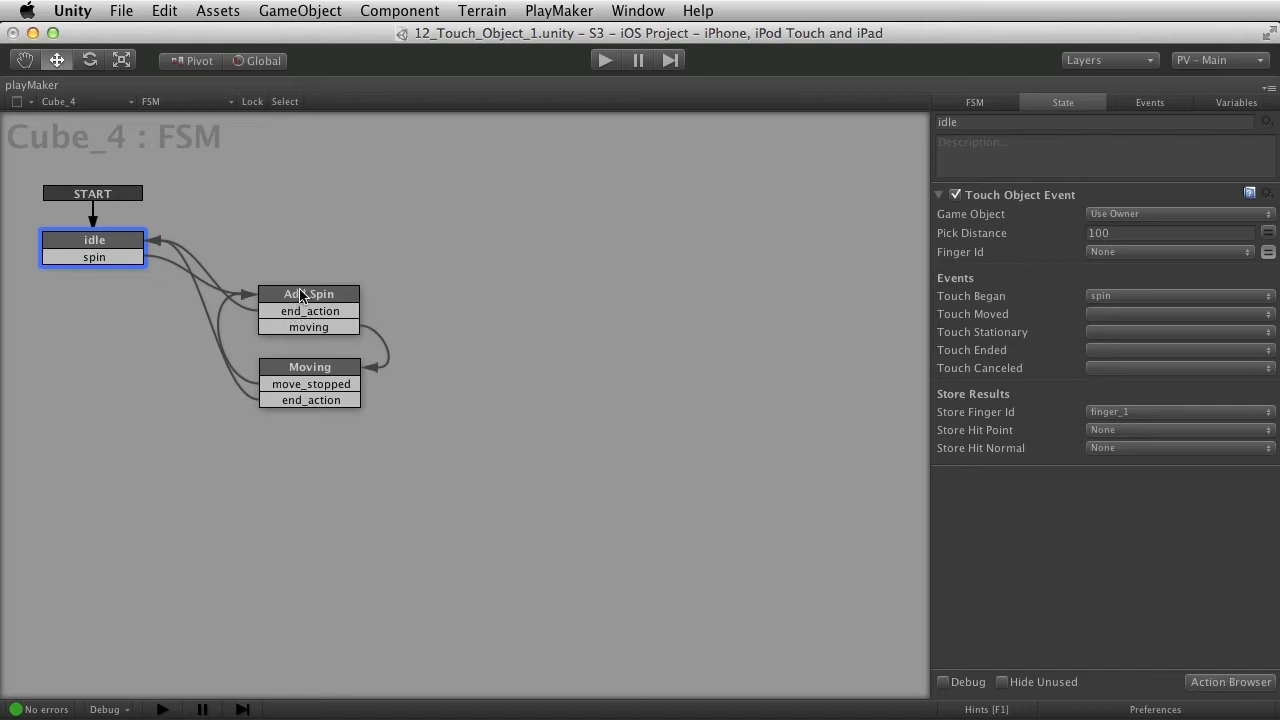
pyautogui.click(90, 257)
# Examine the actions in Cube_4's Add Spin and Moving states, and restore the full editor layout
pyautogui.click(310, 297)
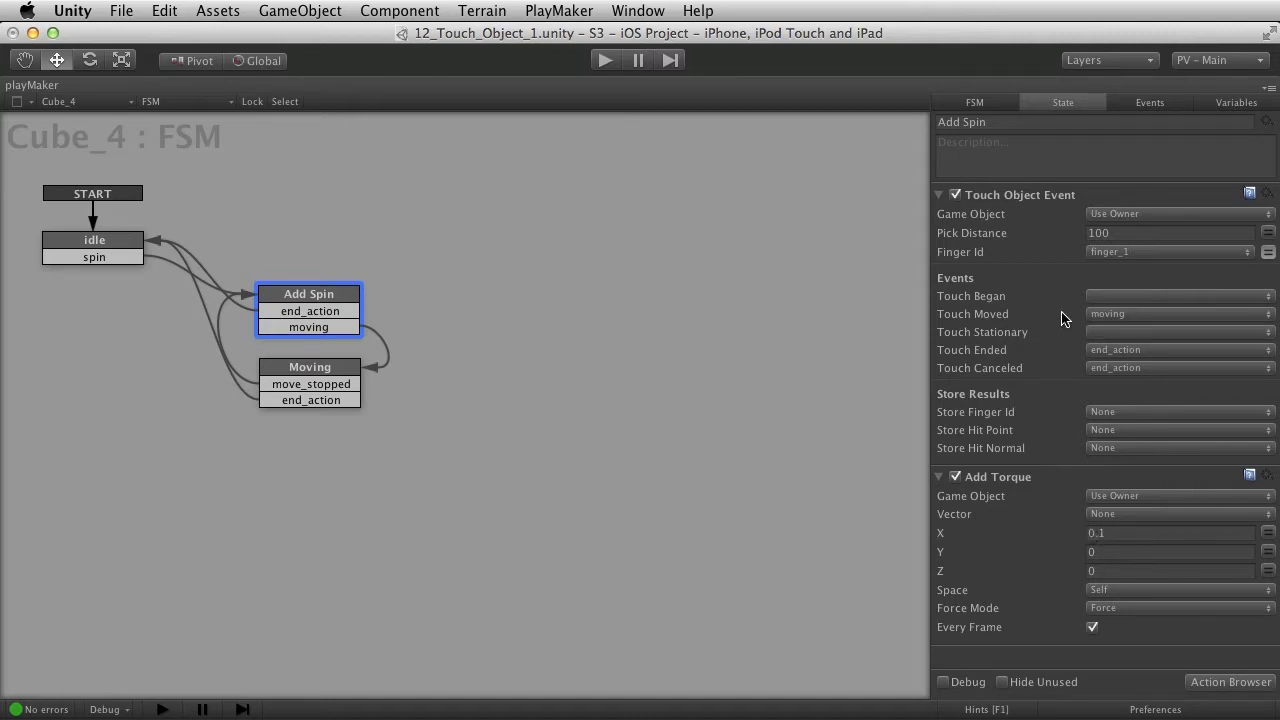
pyautogui.click(329, 366)
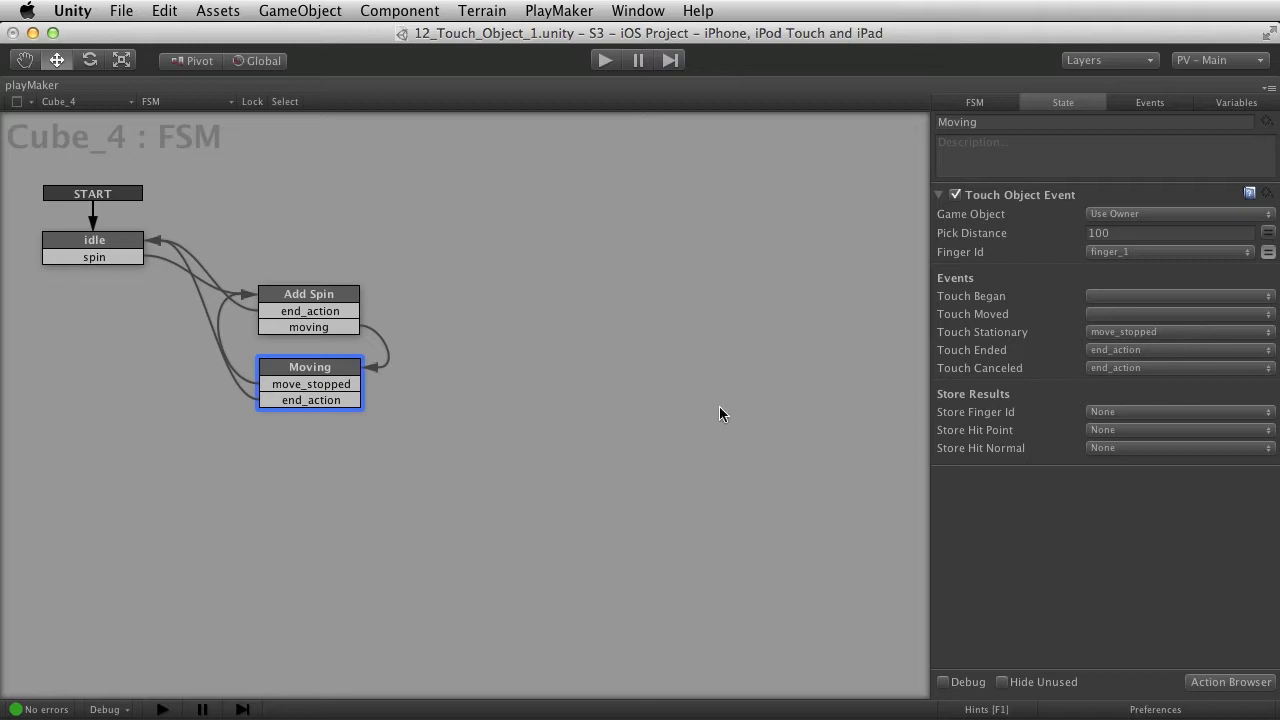
pyautogui.click(420, 307)
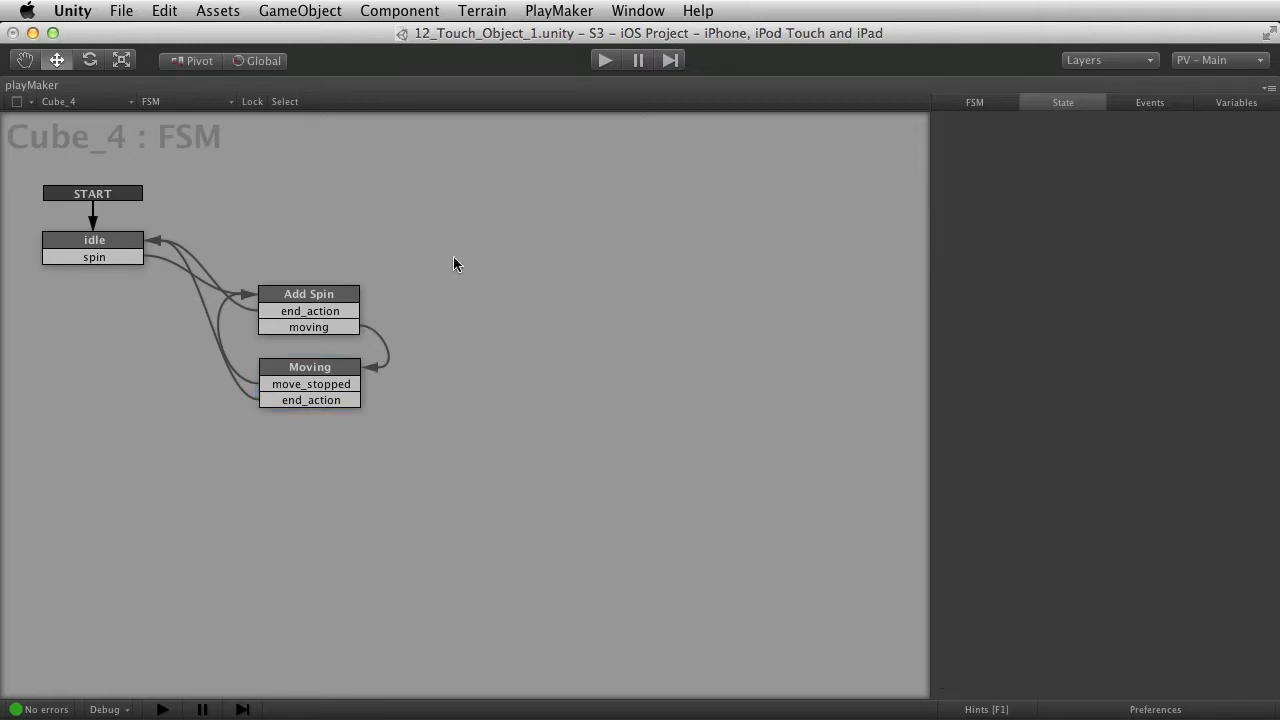
pyautogui.hotkey('shift', 'space')
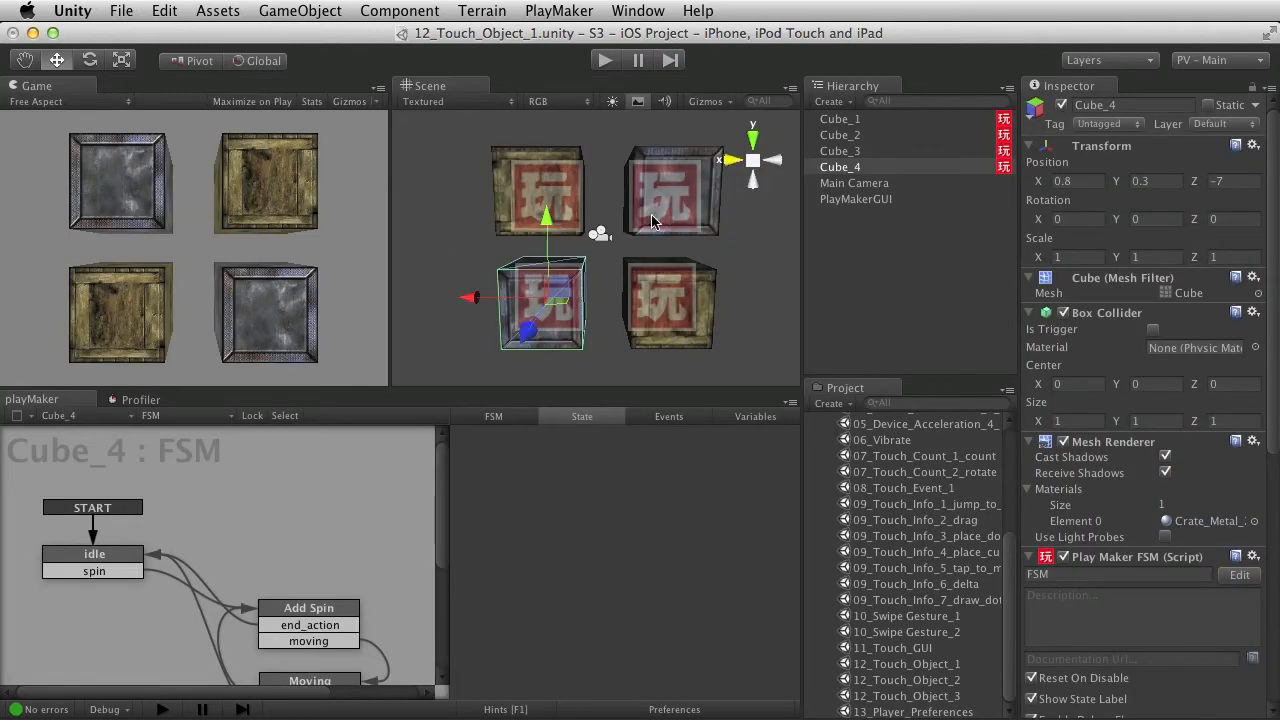
# Examine the Touch Object Event action in Cube_1's idle state, from its Pick Distance and Finger Id down to the stored results
pyautogui.click(838, 119)
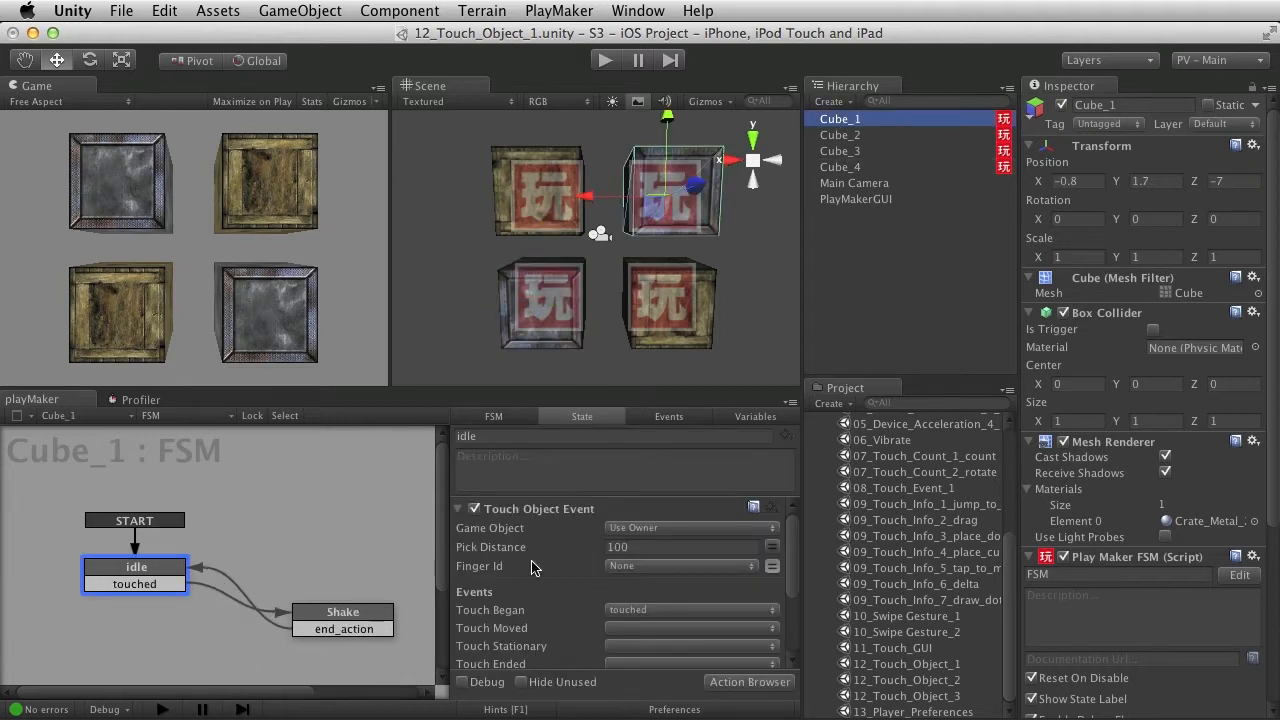
pyautogui.click(538, 515)
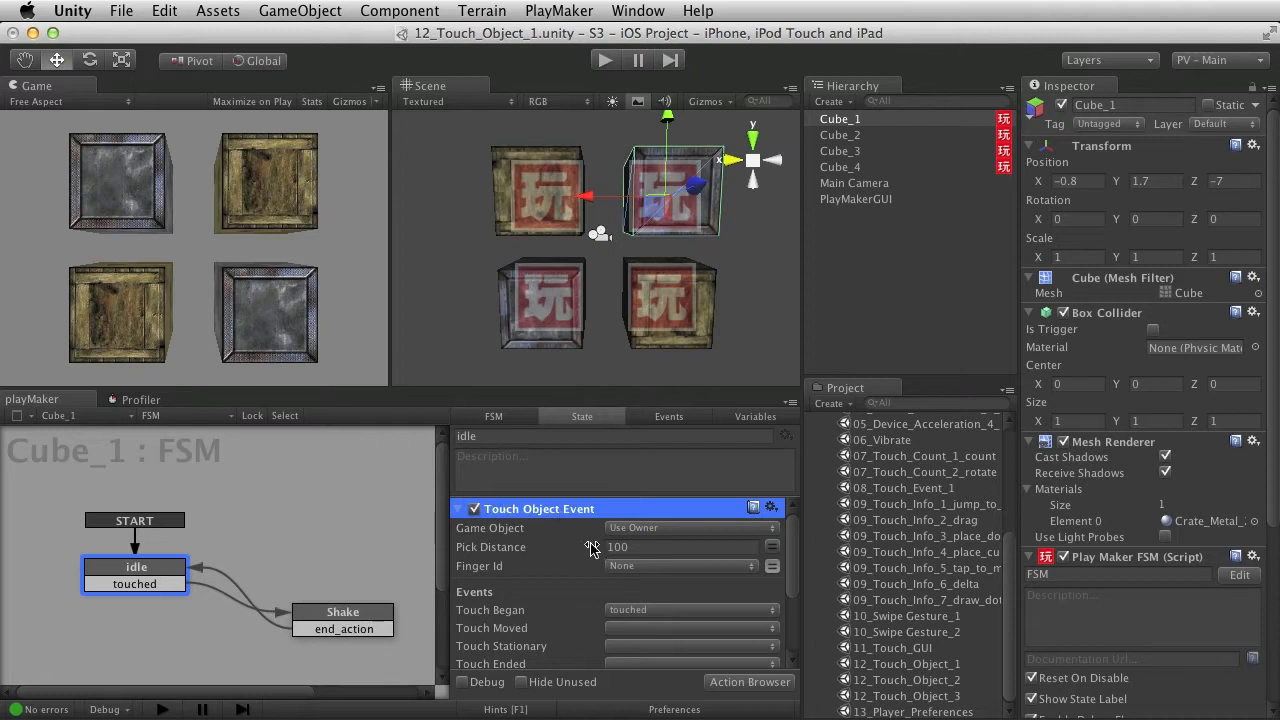
pyautogui.scroll(-3, 570, 540)
pyautogui.scroll(2, 577, 558)
pyautogui.scroll(1, 577, 558)
# Compare the state machines of Cube_1, Cube_3 and Cube_4, ending with Cube_1 selected
pyautogui.click(668, 181)
pyautogui.click(866, 151)
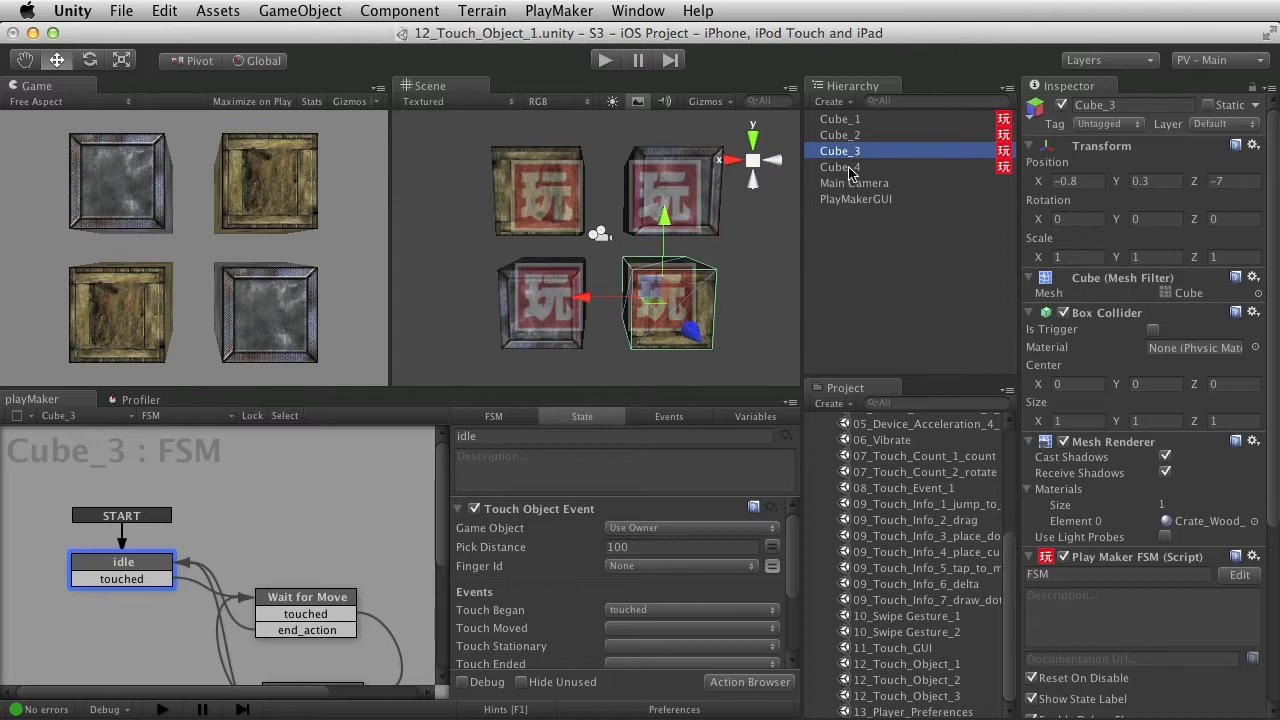
pyautogui.click(850, 167)
pyautogui.click(845, 120)
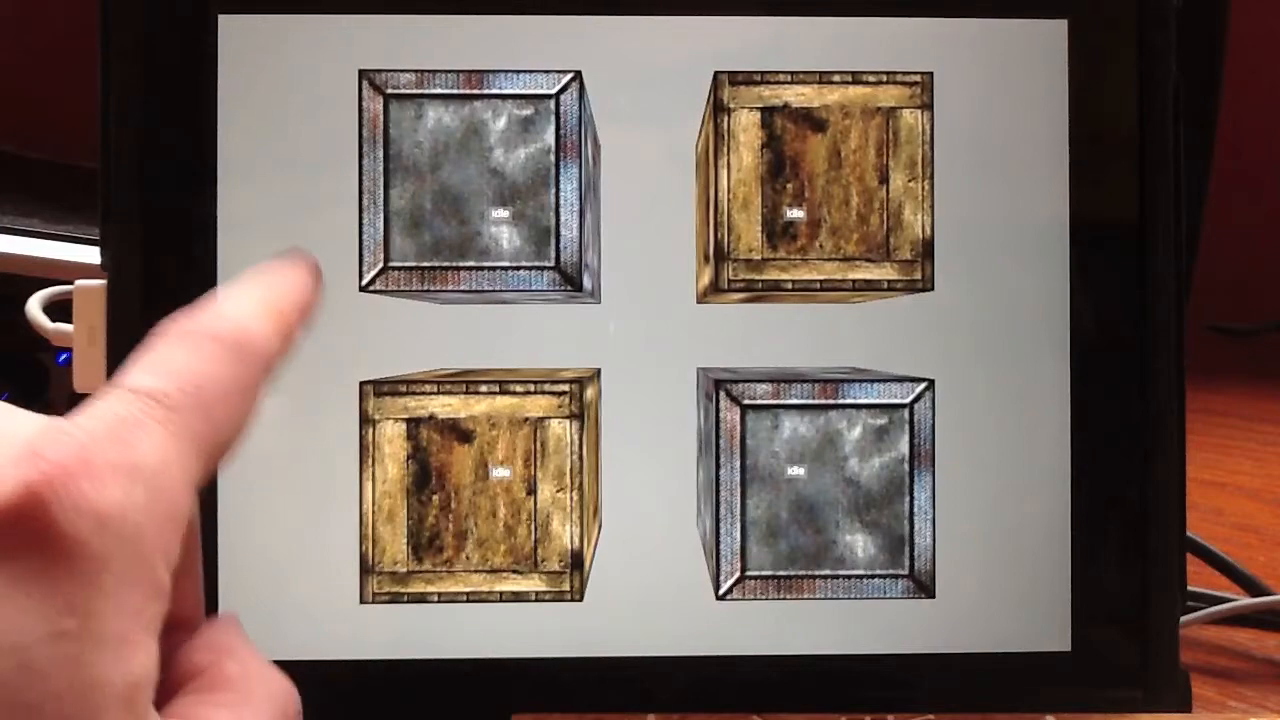
pyautogui.click(520, 214)
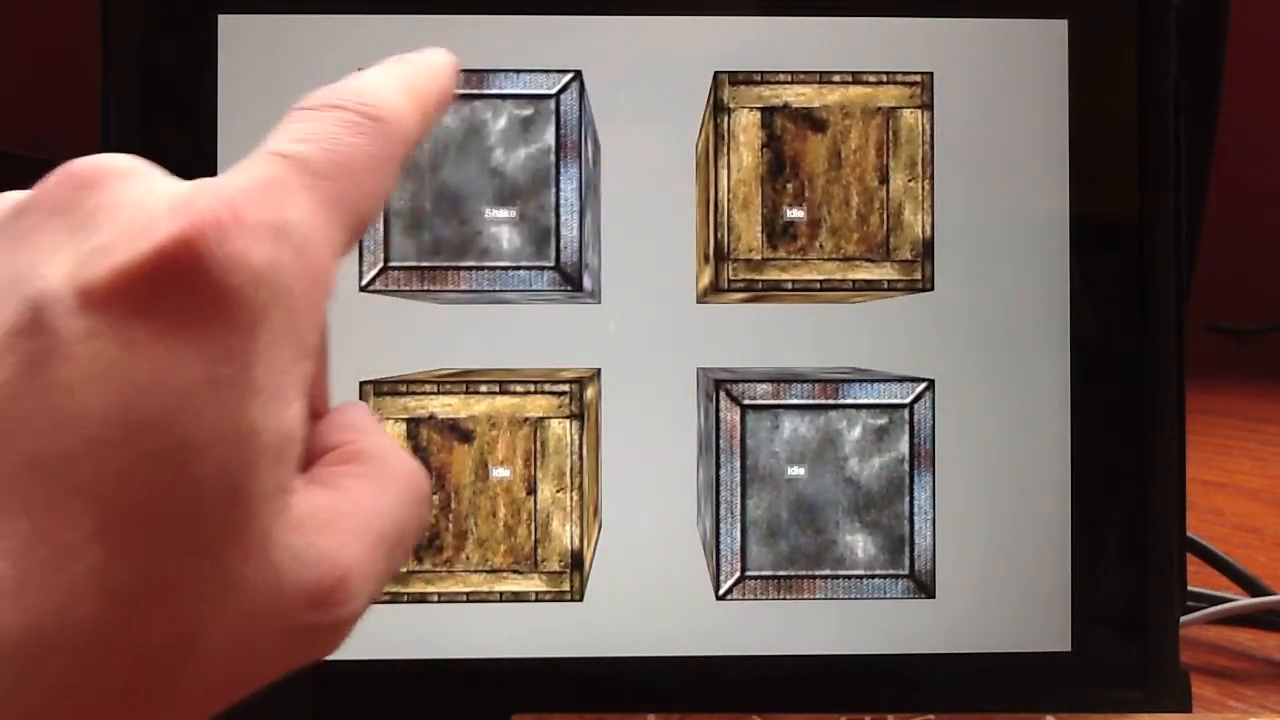
pyautogui.click(495, 462)
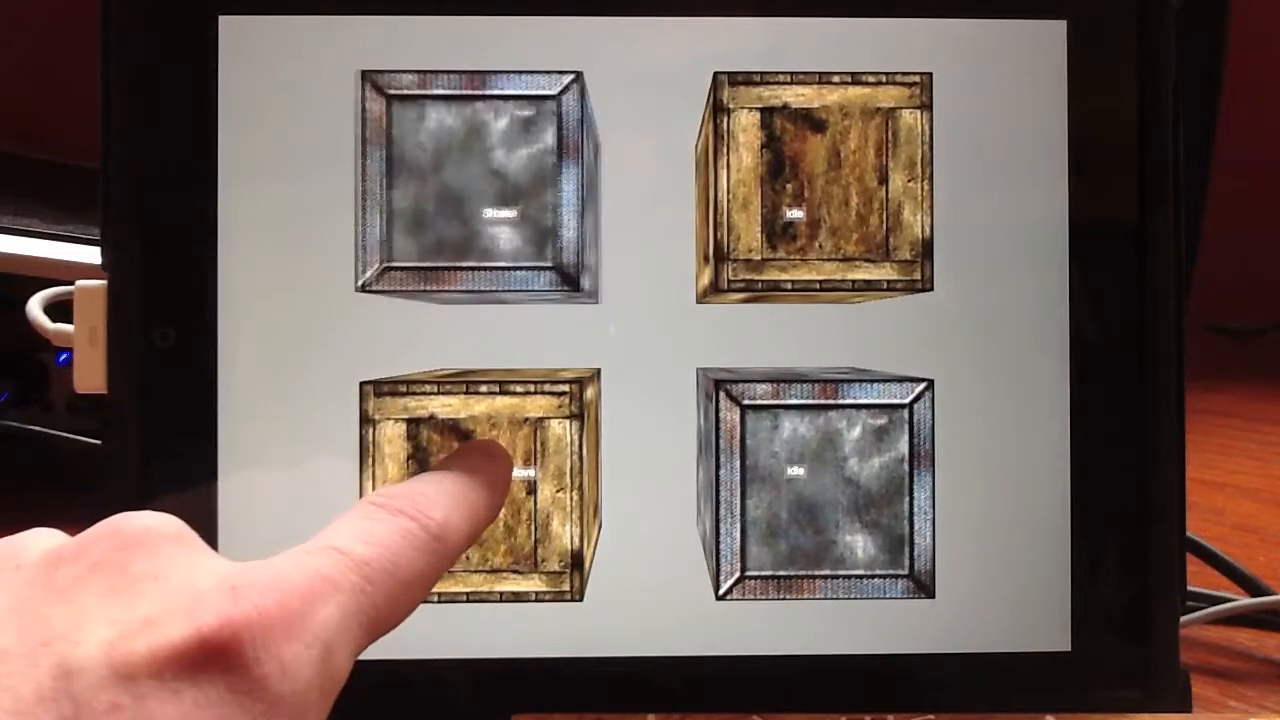
pyautogui.moveTo(492, 452); pyautogui.dragTo(452, 455)
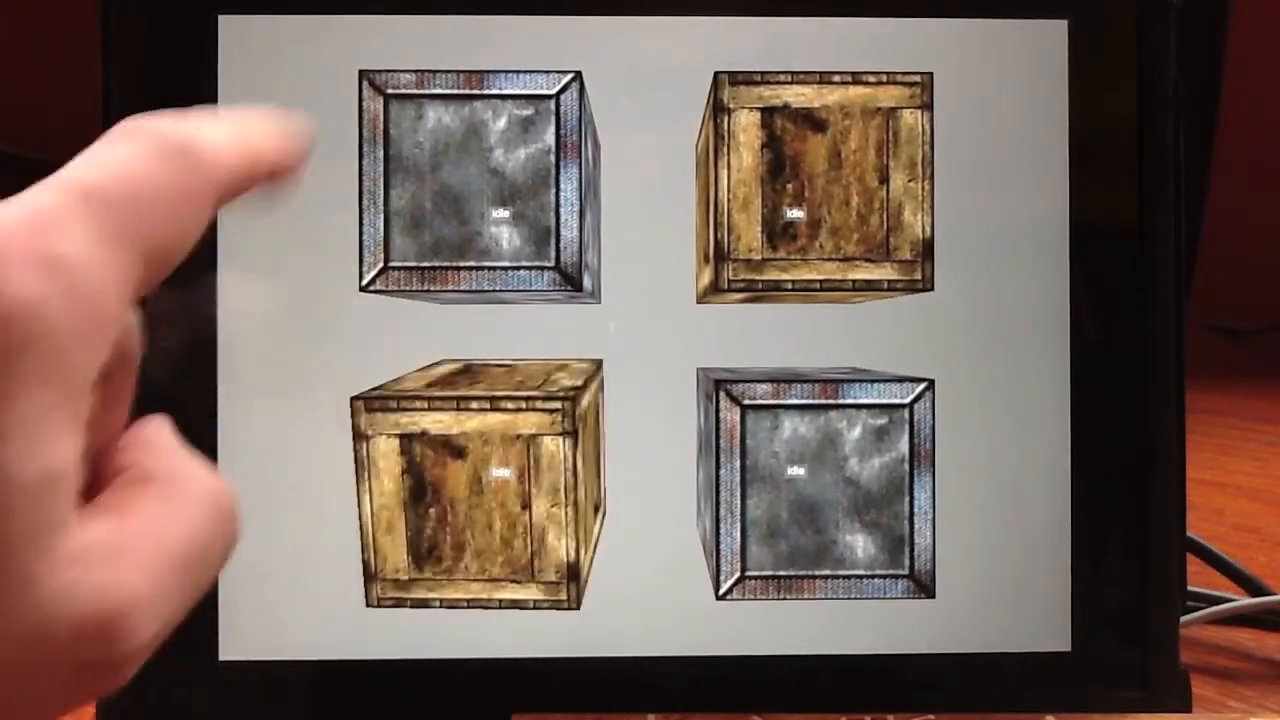
pyautogui.click(372, 262)
pyautogui.moveTo(455, 450); pyautogui.dragTo(495, 478)
pyautogui.click(468, 180)
pyautogui.click(468, 180)
pyautogui.click(385, 282)
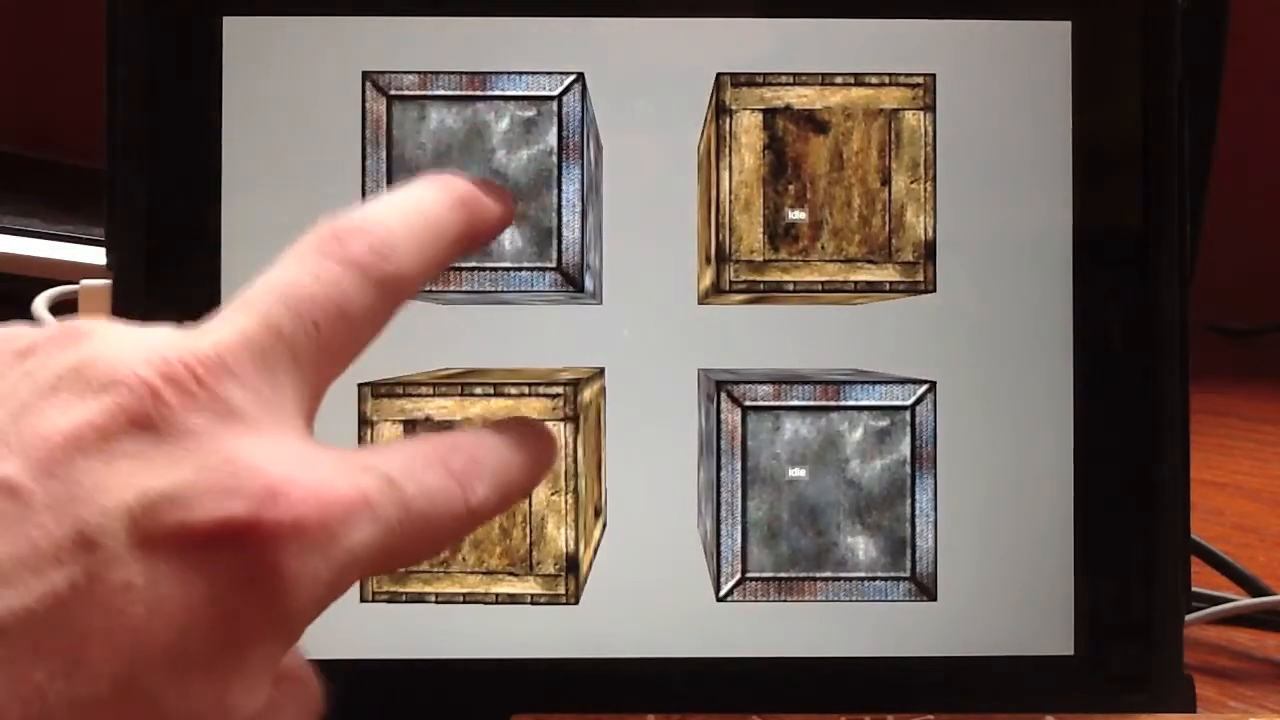
pyautogui.click(485, 222)
pyautogui.moveTo(545, 447); pyautogui.dragTo(500, 473)
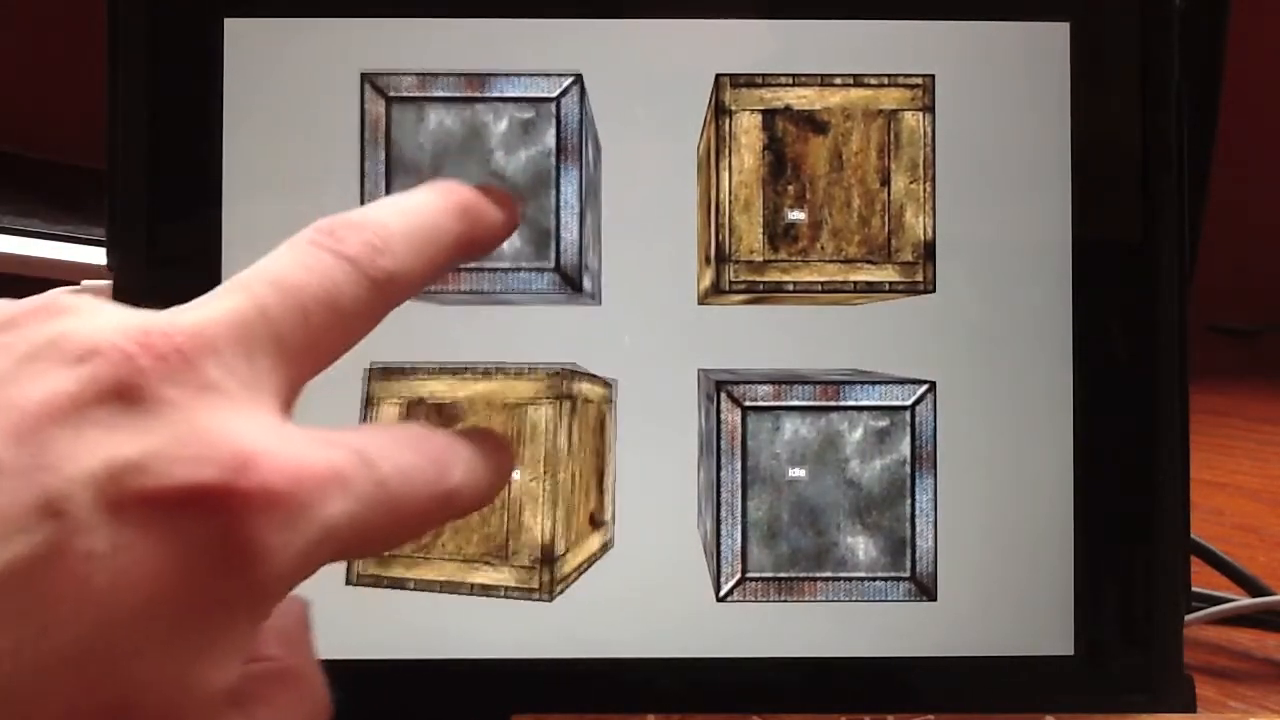
pyautogui.click(491, 208)
pyautogui.moveTo(491, 445); pyautogui.dragTo(523, 445)
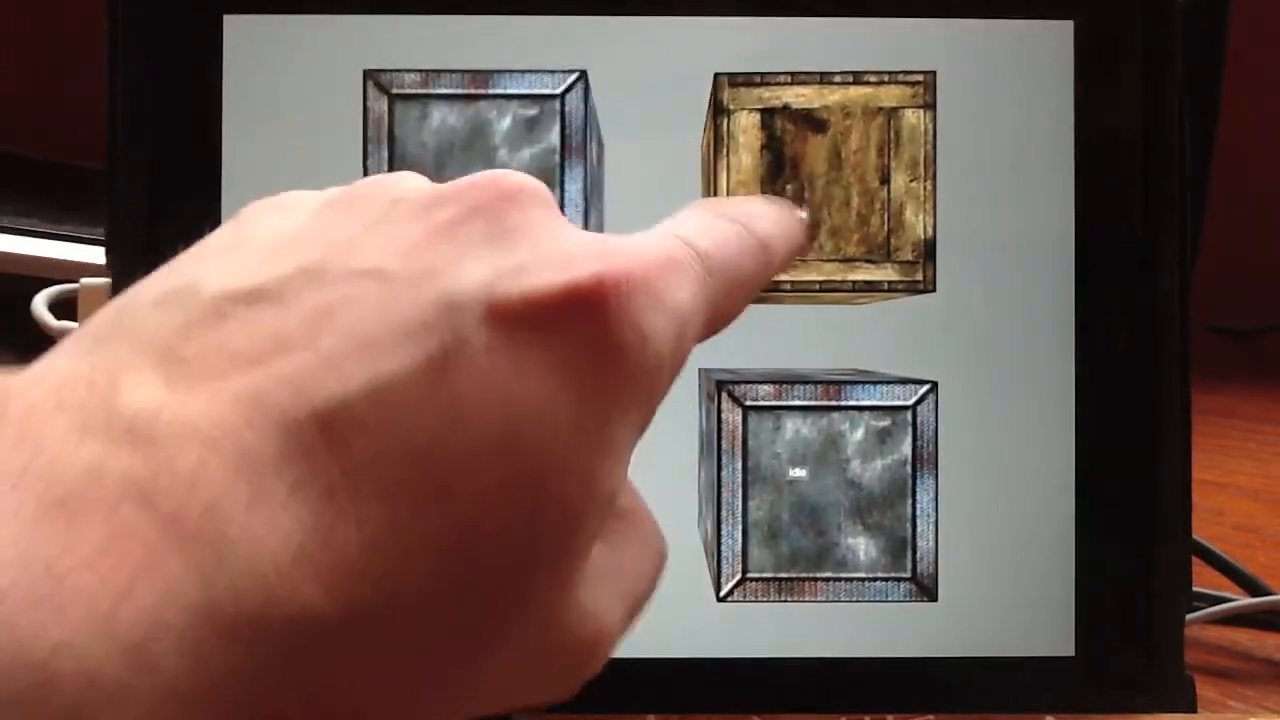
pyautogui.moveTo(790, 226); pyautogui.dragTo(800, 200)
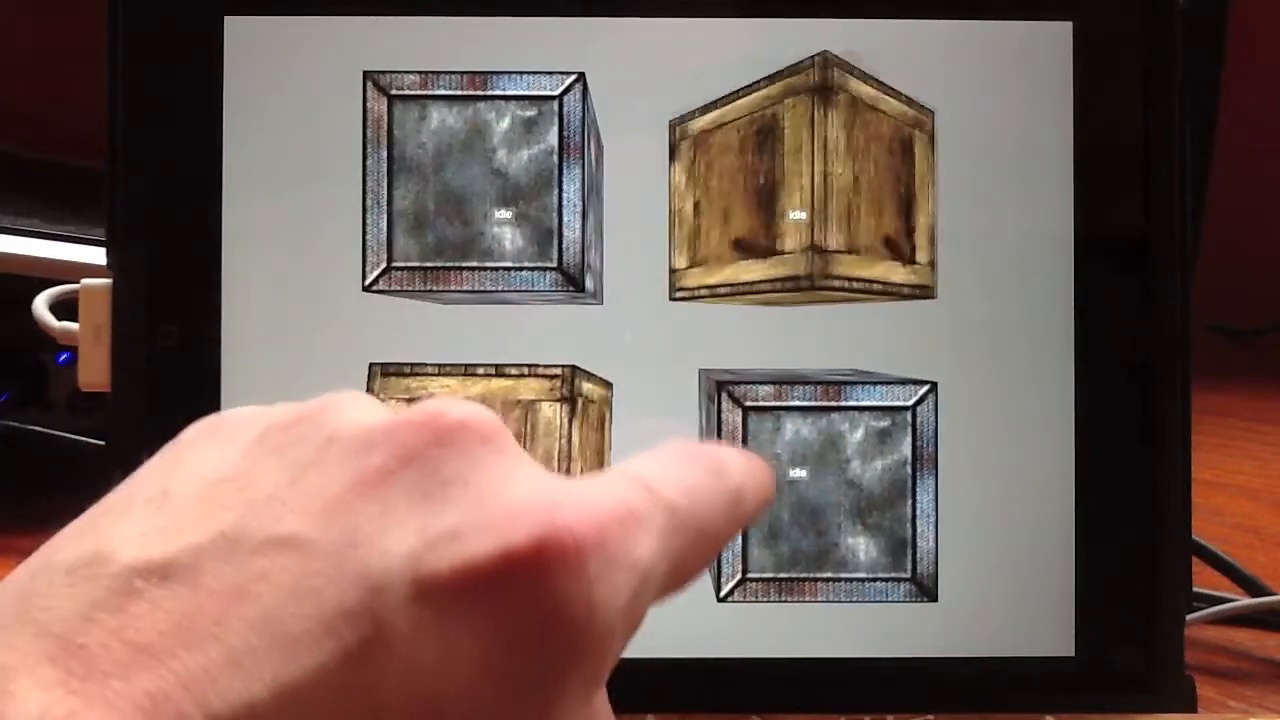
pyautogui.moveTo(798, 548); pyautogui.dragTo(822, 370)
pyautogui.moveTo(815, 165); pyautogui.dragTo(788, 178)
pyautogui.click(526, 110)
pyautogui.click(492, 490)
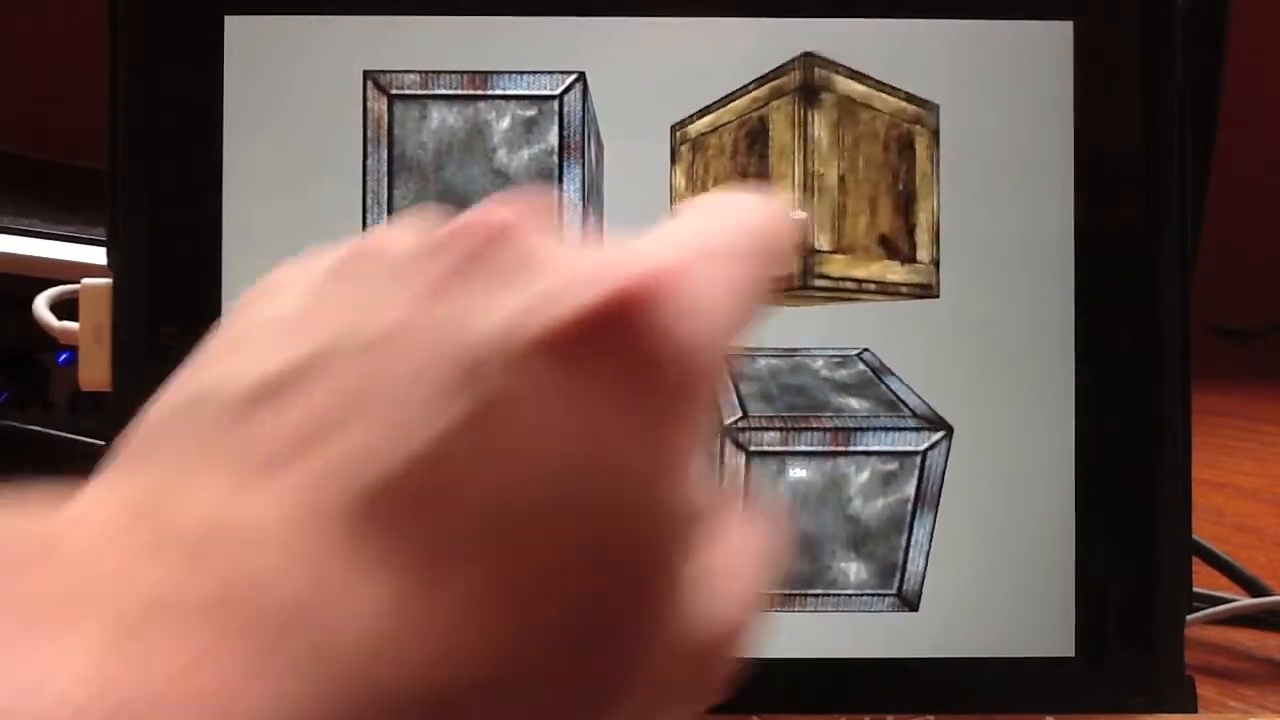
pyautogui.moveTo(785, 215); pyautogui.dragTo(1057, 243)
pyautogui.moveTo(800, 490); pyautogui.dragTo(1080, 543)
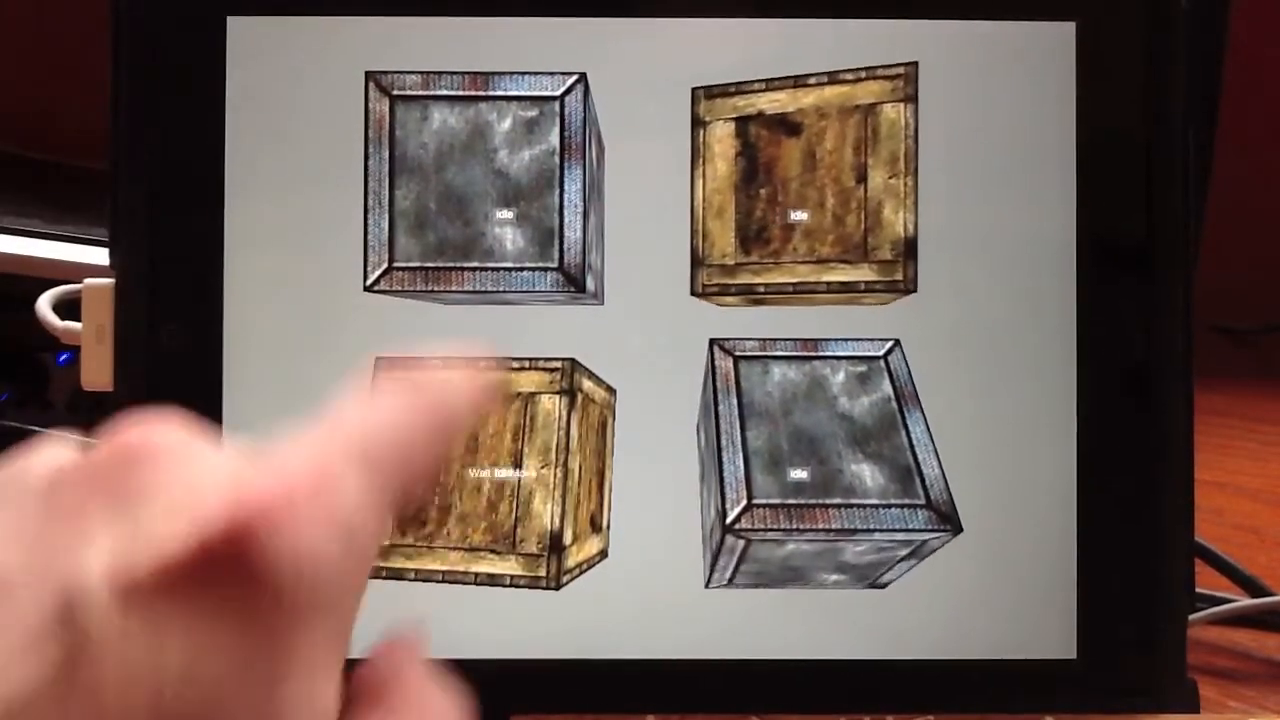
pyautogui.click(465, 110)
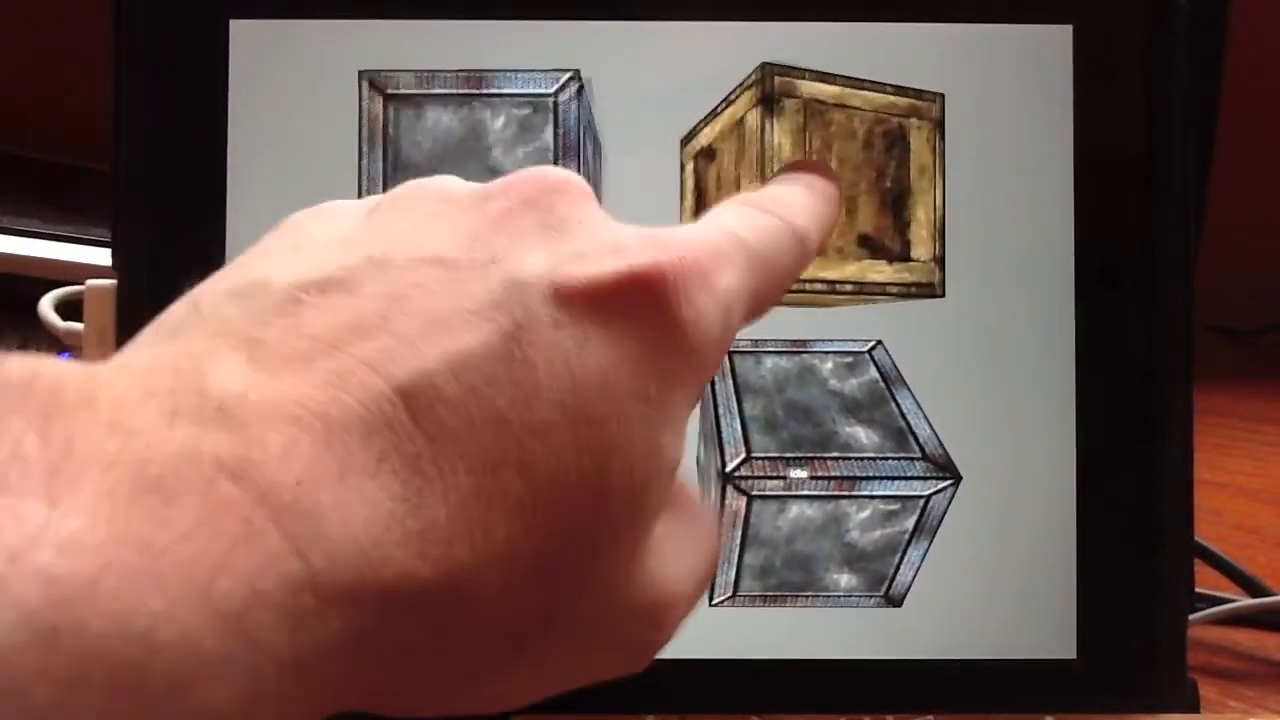
pyautogui.click(790, 475)
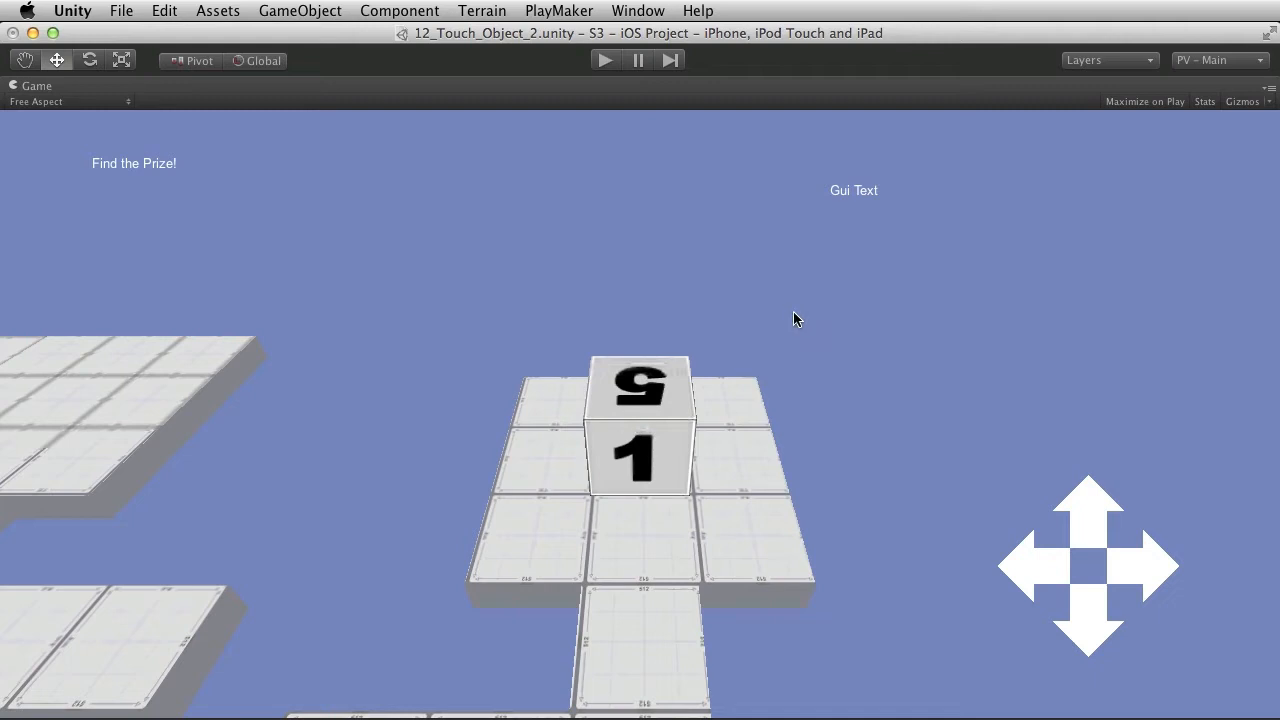
# Play-test the 12_Touch_Object_2 scene by rolling the die down, up, left and right, and stop playback
pyautogui.click(606, 60)
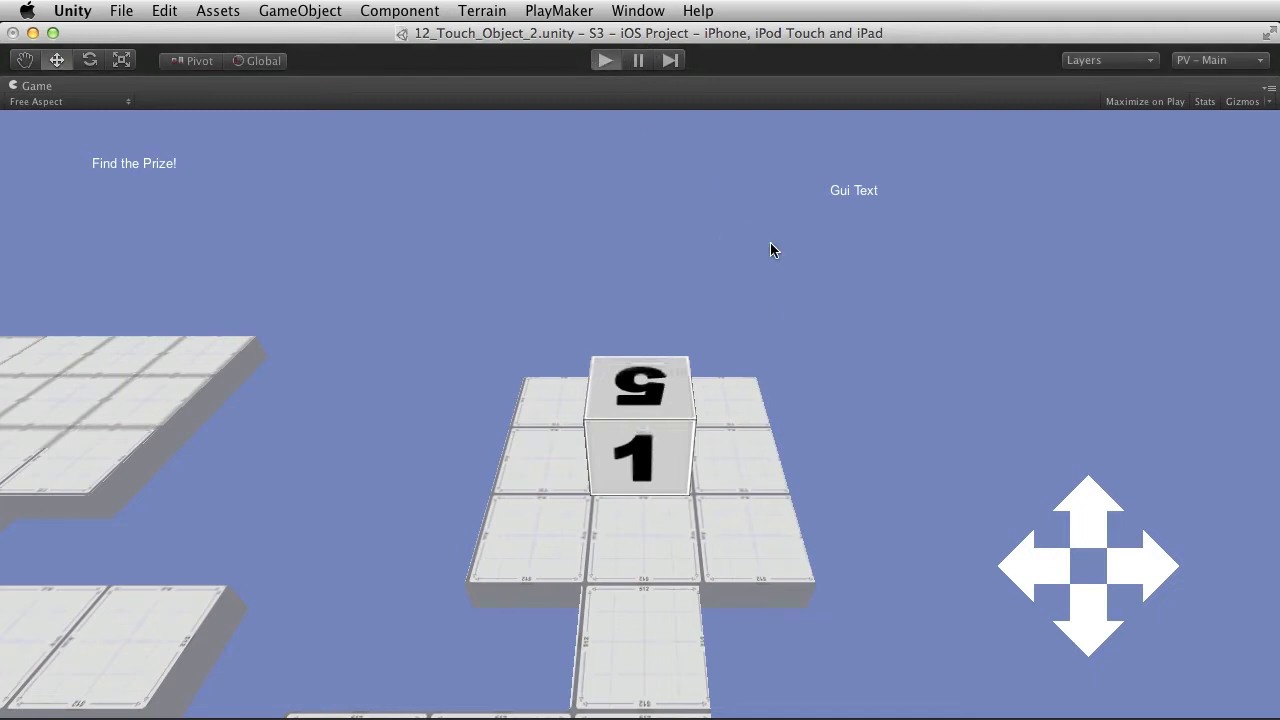
pyautogui.press('Down')
pyautogui.press('Down')
pyautogui.press('Up')
pyautogui.press('Up')
pyautogui.press('Up')
pyautogui.press('Left')
pyautogui.press('Right')
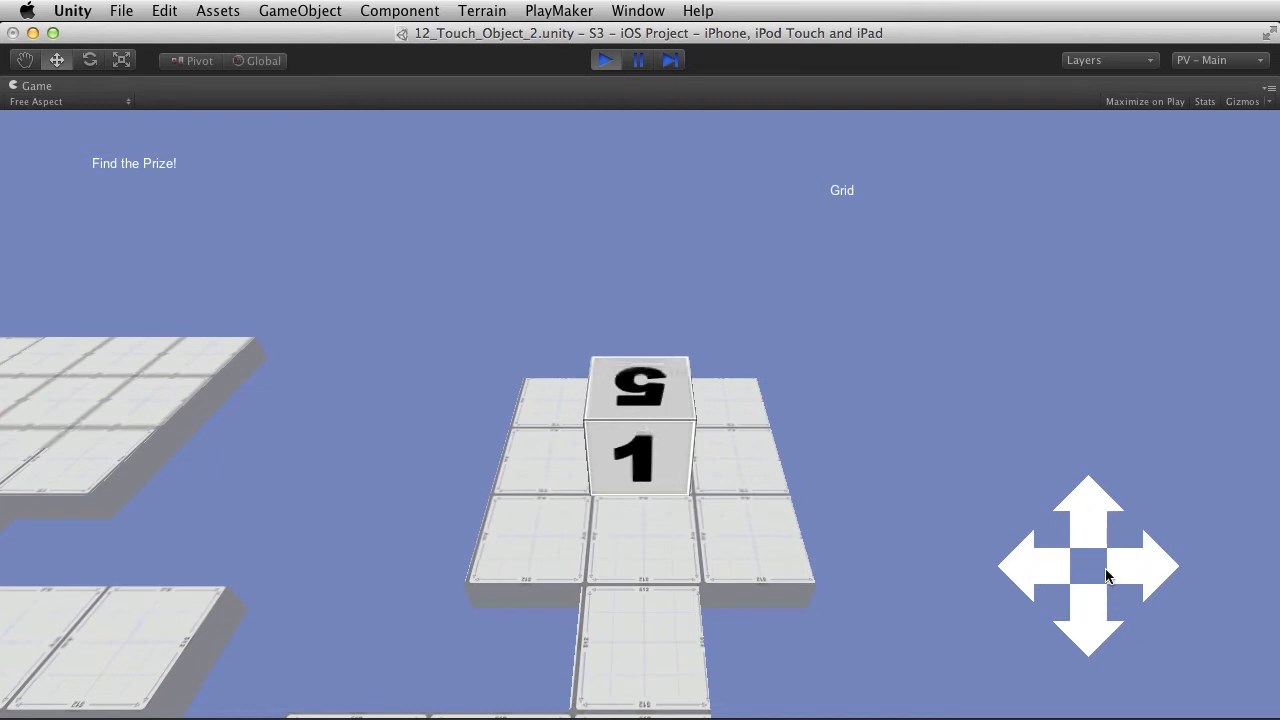
pyautogui.click(603, 60)
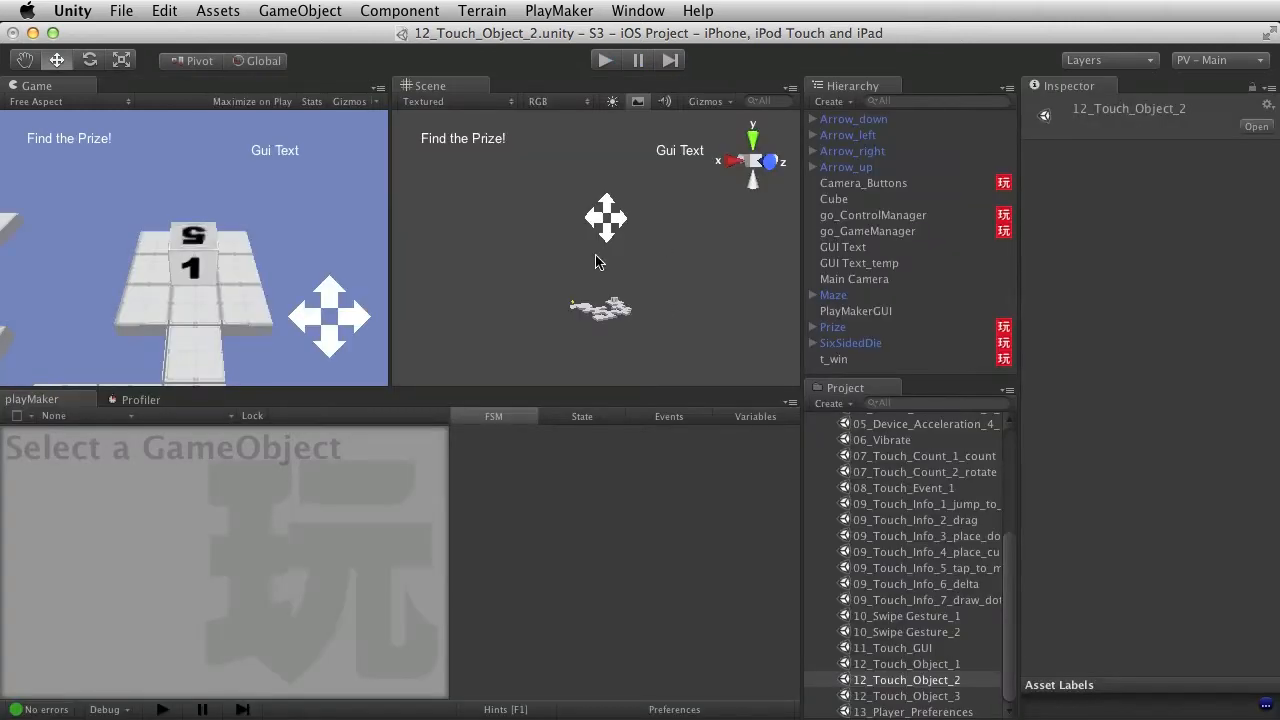
# Examine the maze and the arrow controls above it from several angles in a maximized Scene view
pyautogui.keyDown('alt'); pyautogui.moveTo(596, 262); pyautogui.dragTo(734, 329); pyautogui.keyUp('alt')
pyautogui.press('space')
pyautogui.keyDown('alt'); pyautogui.moveTo(884, 381); pyautogui.dragTo(688, 549); pyautogui.keyUp('alt')
pyautogui.click(688, 551)
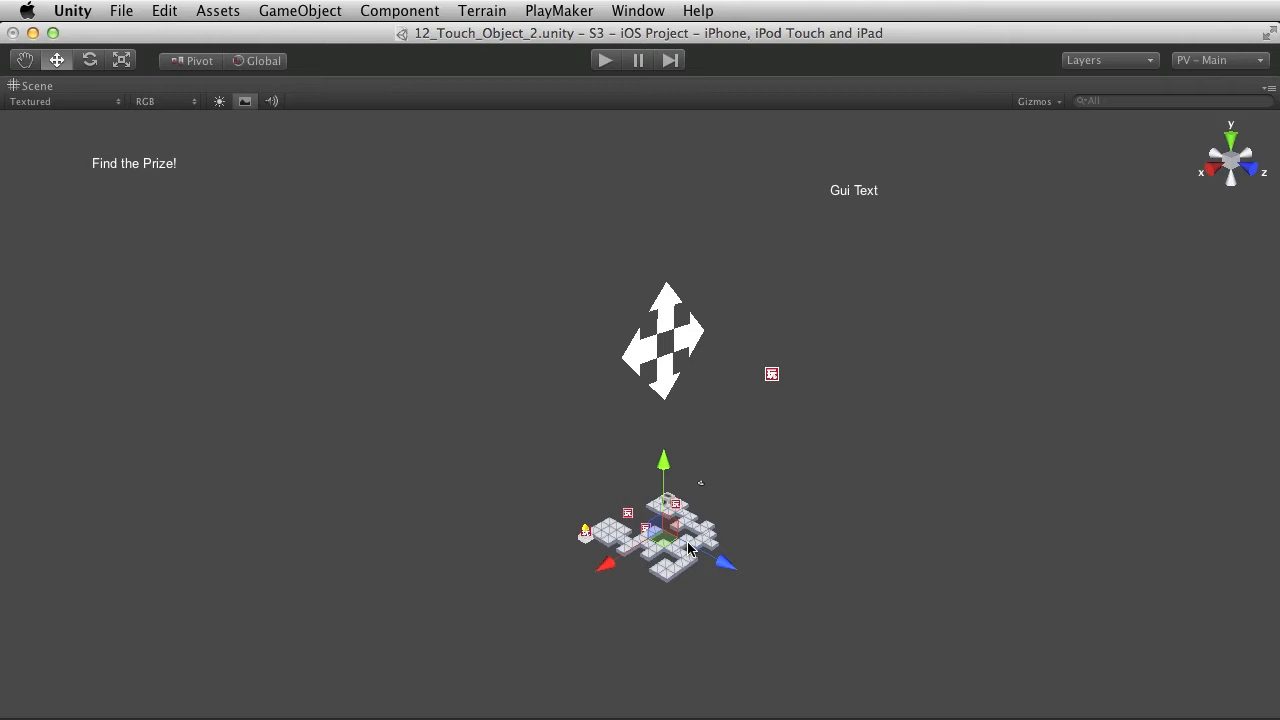
pyautogui.press('f')
pyautogui.keyDown('alt'); pyautogui.moveTo(790, 440); pyautogui.dragTo(1086, 374, button='right'); pyautogui.keyUp('alt')
pyautogui.keyDown('alt'); pyautogui.moveTo(1086, 374); pyautogui.dragTo(641, 478); pyautogui.keyUp('alt')
pyautogui.keyDown('alt'); pyautogui.moveTo(641, 478); pyautogui.dragTo(680, 255, button='right'); pyautogui.keyUp('alt')
pyautogui.keyDown('alt'); pyautogui.moveTo(748, 220); pyautogui.dragTo(737, 486, button='middle'); pyautogui.keyUp('alt')
# Select the downward arrow of the movement controls, frame it and examine the four arrows from the front
pyautogui.click(638, 385)
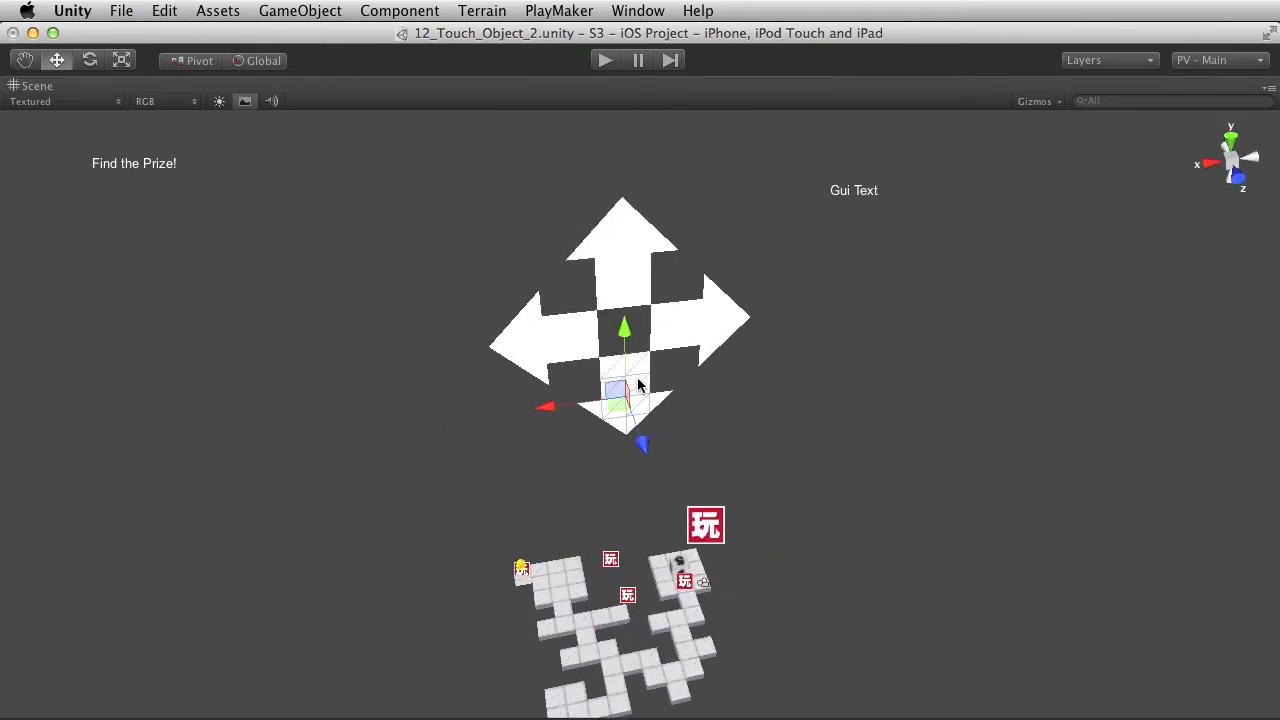
pyautogui.press('f')
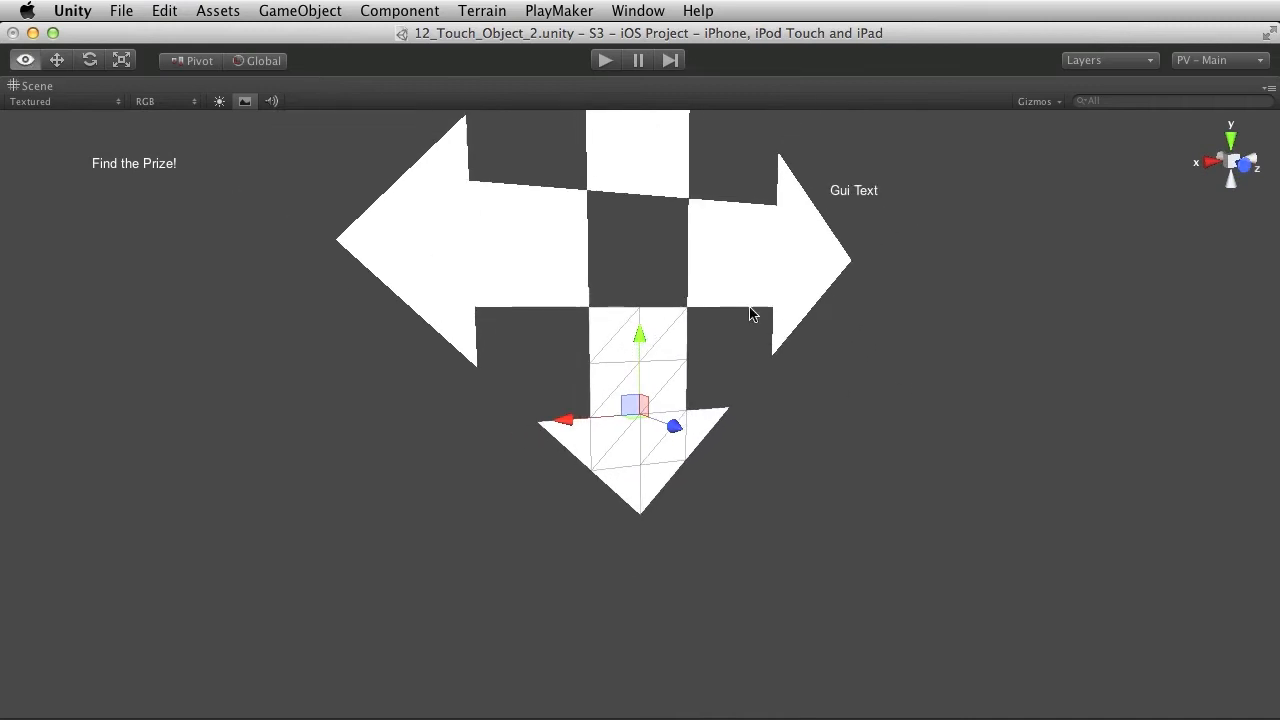
pyautogui.keyDown('alt'); pyautogui.moveTo(768, 341); pyautogui.dragTo(769, 423, button='middle'); pyautogui.keyUp('alt')
pyautogui.keyDown('alt'); pyautogui.moveTo(769, 423); pyautogui.dragTo(843, 414, button='right'); pyautogui.keyUp('alt')
pyautogui.keyDown('alt'); pyautogui.moveTo(843, 414); pyautogui.dragTo(794, 383); pyautogui.keyUp('alt')
pyautogui.keyDown('alt'); pyautogui.moveTo(794, 383); pyautogui.dragTo(796, 446, button='right'); pyautogui.keyUp('alt')
pyautogui.keyDown('alt'); pyautogui.moveTo(763, 353); pyautogui.dragTo(788, 407, button='middle'); pyautogui.keyUp('alt')
pyautogui.keyDown('alt'); pyautogui.moveTo(869, 409); pyautogui.dragTo(866, 382, button='right'); pyautogui.keyUp('alt')
pyautogui.keyDown('alt'); pyautogui.moveTo(940, 422); pyautogui.dragTo(837, 400); pyautogui.keyUp('alt')
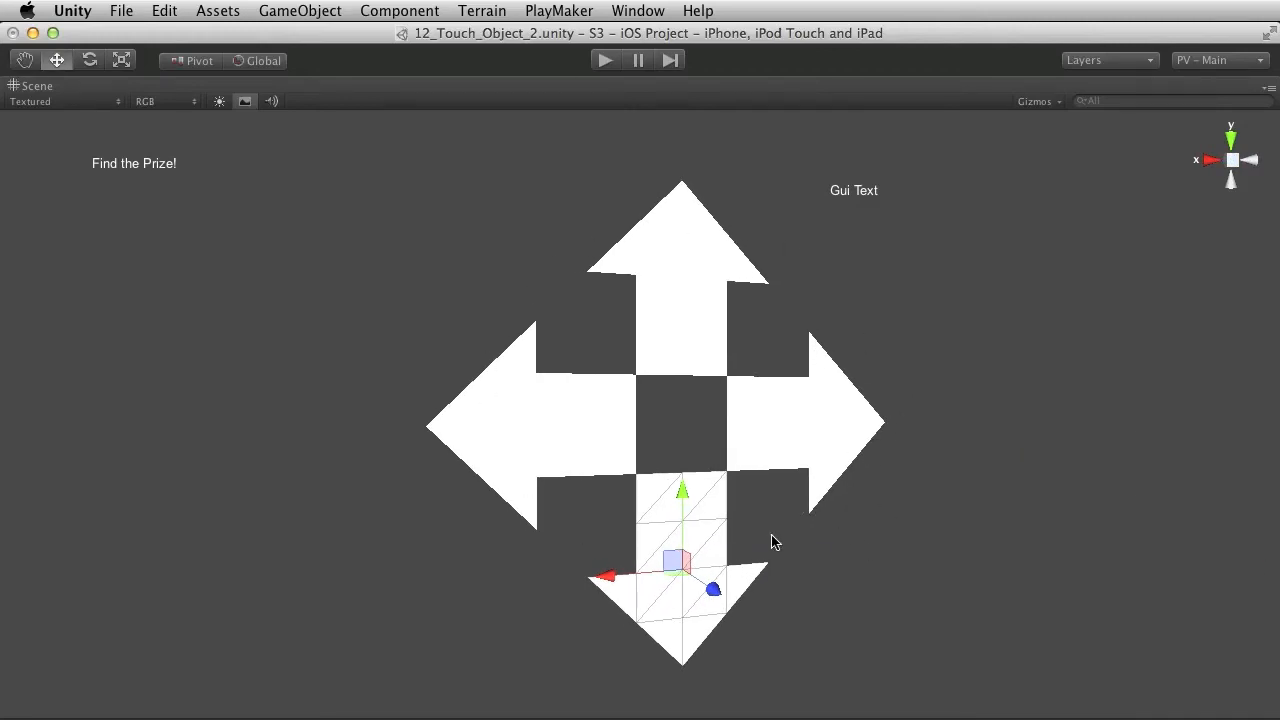
pyautogui.press('e')
pyautogui.moveTo(710, 520); pyautogui.dragTo(711, 446)
pyautogui.press('super+z')
pyautogui.keyDown('alt'); pyautogui.moveTo(983, 431); pyautogui.dragTo(837, 434); pyautogui.keyUp('alt')
pyautogui.press('w')
# View the arrow controls together with the maze beneath them, and restore the full editor layout
pyautogui.keyDown('alt'); pyautogui.moveTo(877, 402); pyautogui.dragTo(649, 397, button='right'); pyautogui.keyUp('alt')
pyautogui.keyDown('alt'); pyautogui.moveTo(823, 466); pyautogui.dragTo(841, 405, button='middle'); pyautogui.keyUp('alt')
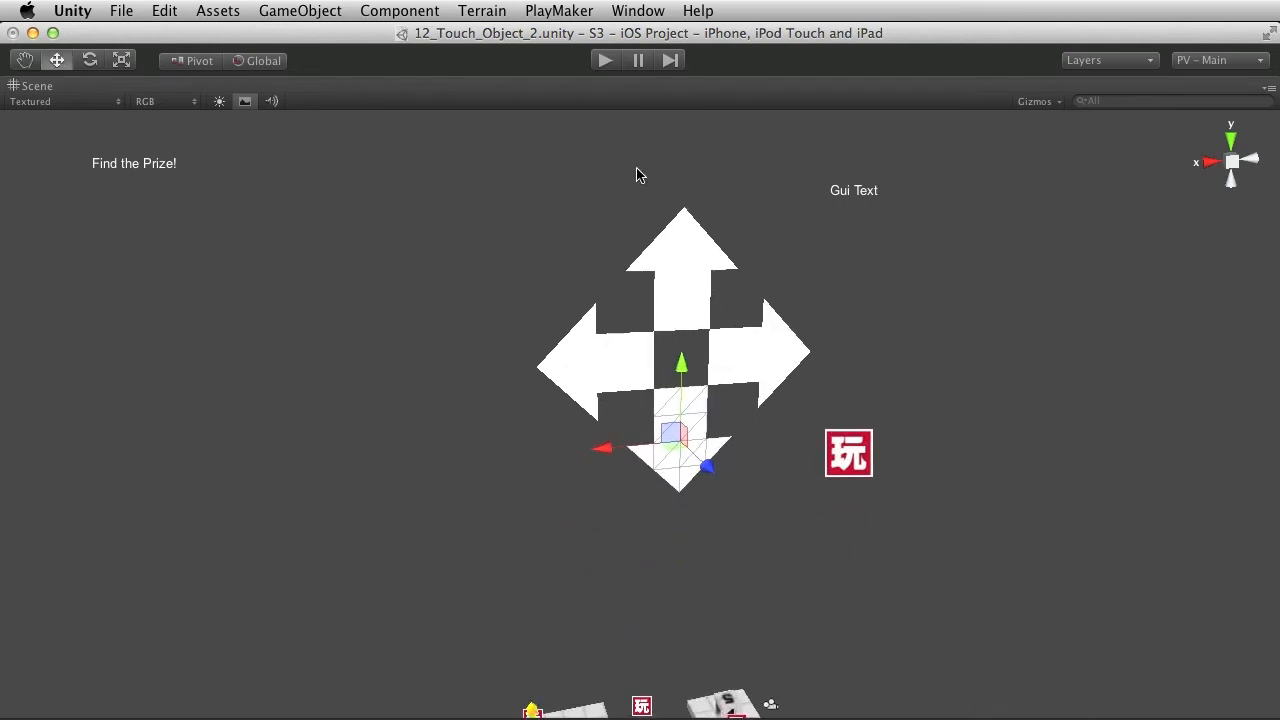
pyautogui.hotkey('shift', 'space')
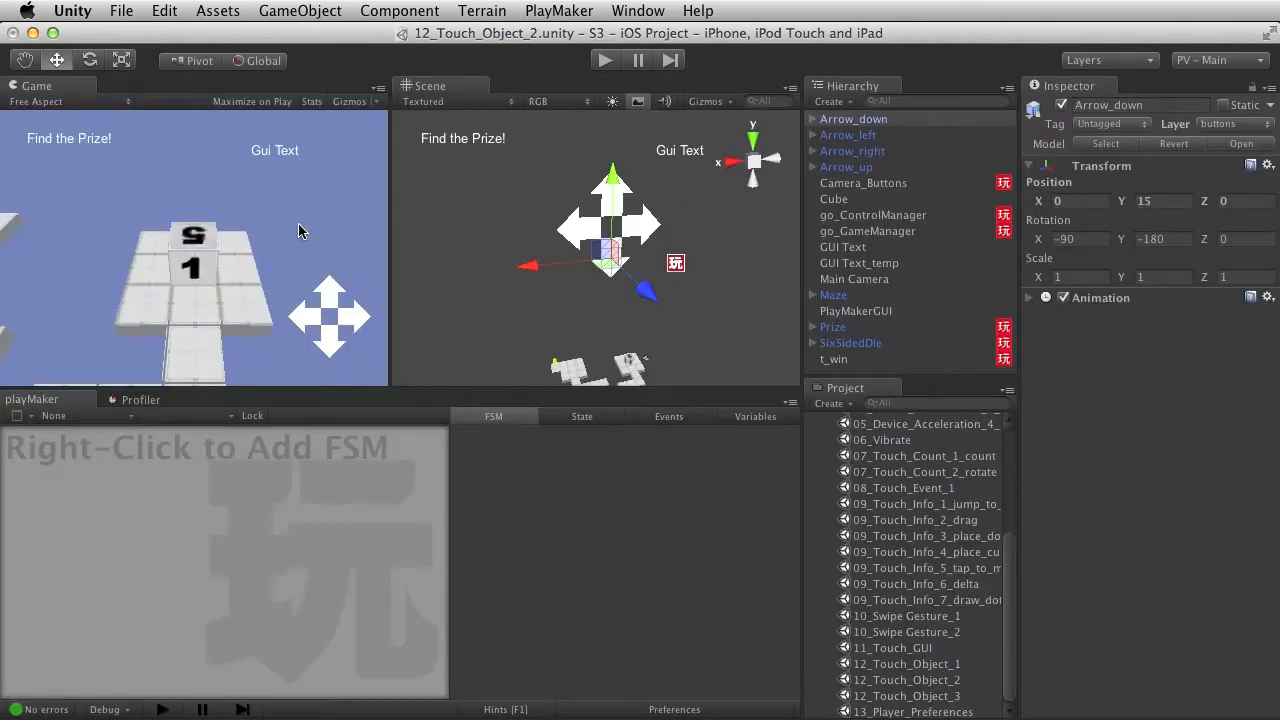
# Play-test the 12_Touch_Object_2 scene in a maximized Game view, rolling the die up once and right twice
pyautogui.hotkey('shift', 'space')
pyautogui.click(605, 60)
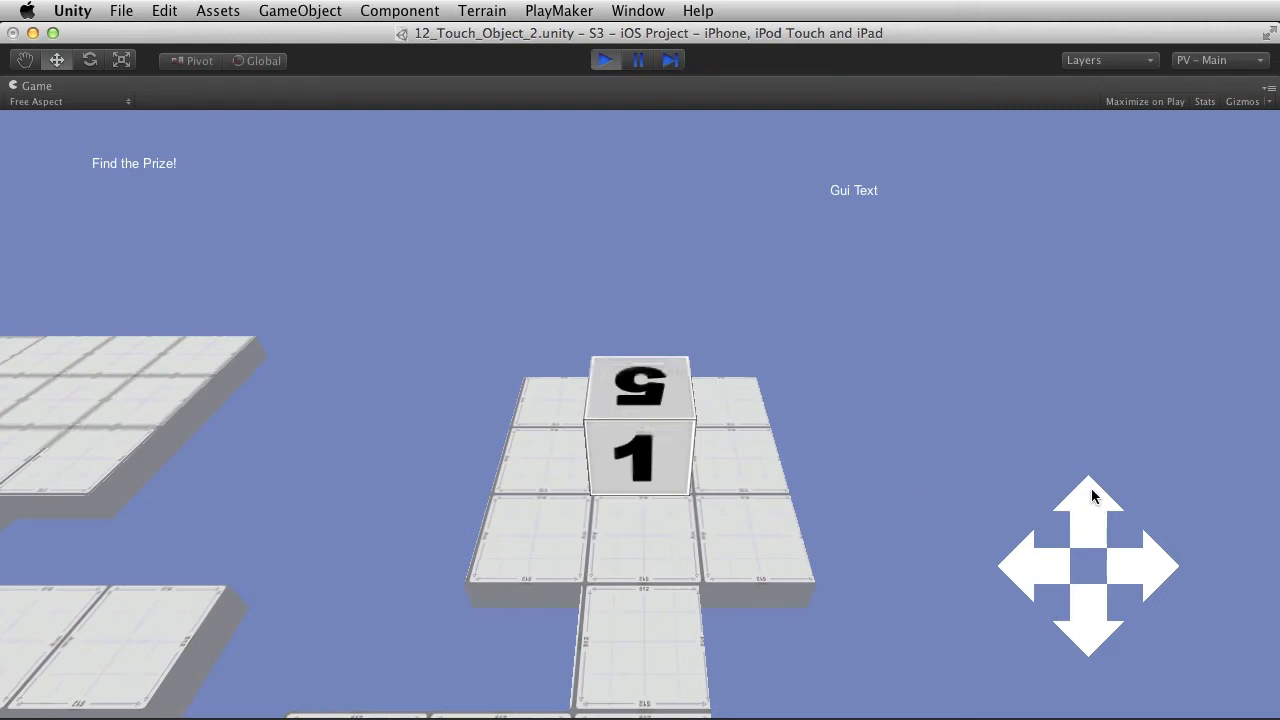
pyautogui.press('Up')
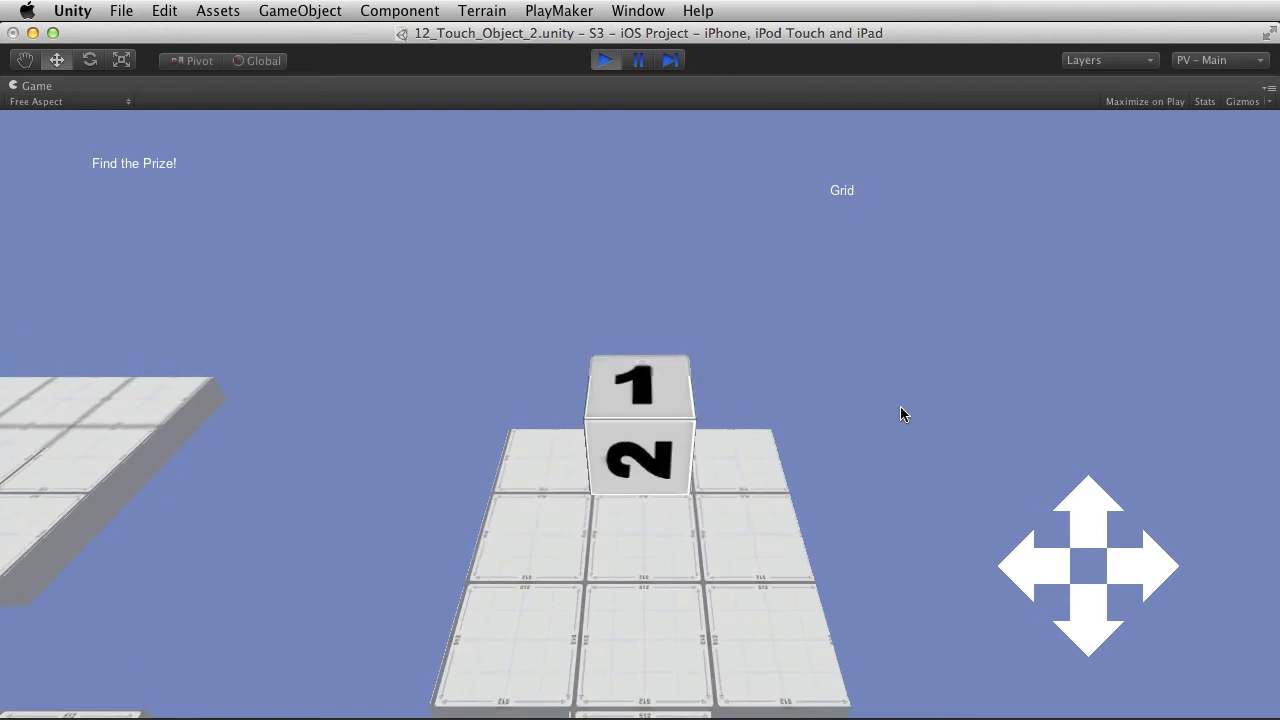
pyautogui.press('Right')
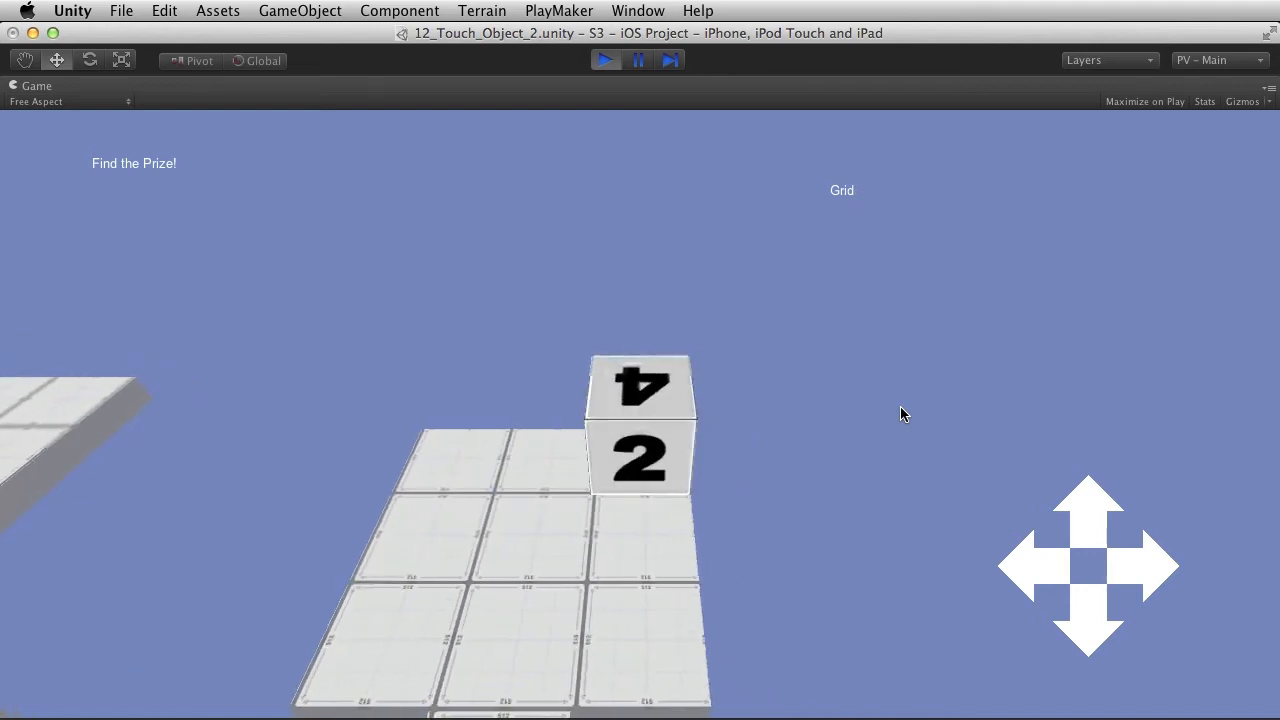
pyautogui.press('Right')
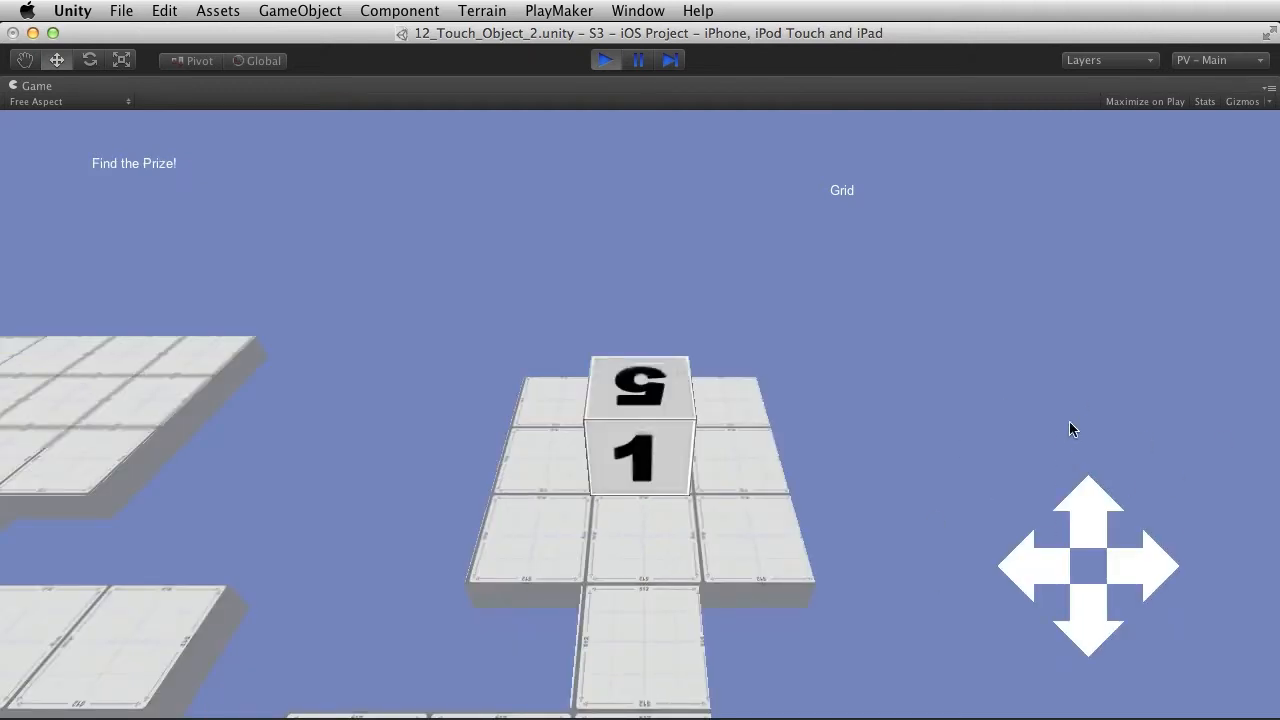
# Roll the die from the start platform down, left and up through the maze to the yellow prize, and stop playback
pyautogui.press('Down')
pyautogui.press('Down')
pyautogui.press('Down')
pyautogui.press('Left')
pyautogui.press('Down')
pyautogui.press('Down')
pyautogui.press('Down')
pyautogui.press('Left')
pyautogui.press('Left')
pyautogui.press('Up')
pyautogui.press('Left')
pyautogui.press('Left')
pyautogui.press('Up')
pyautogui.press('Left')
pyautogui.press('Up')
pyautogui.press('Up')
pyautogui.press('Left')
pyautogui.press('Up')
pyautogui.press('Up')
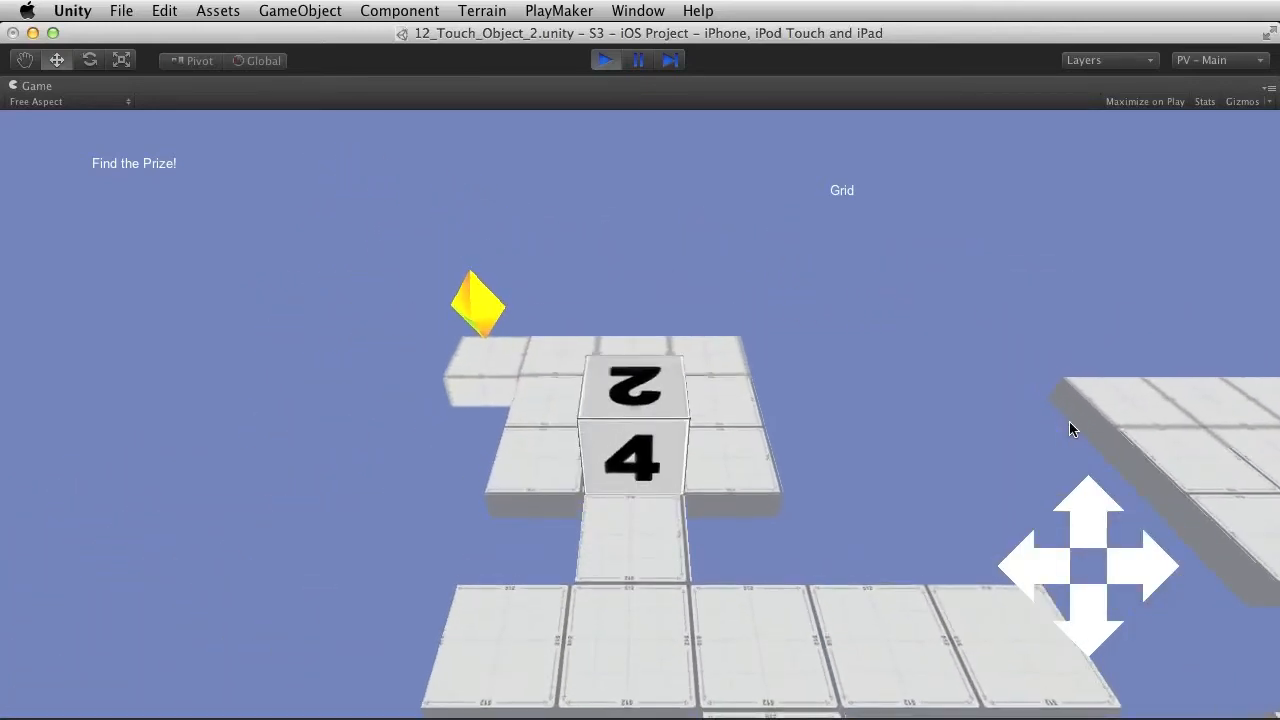
pyautogui.press('Up')
pyautogui.press('Left')
pyautogui.press('Left')
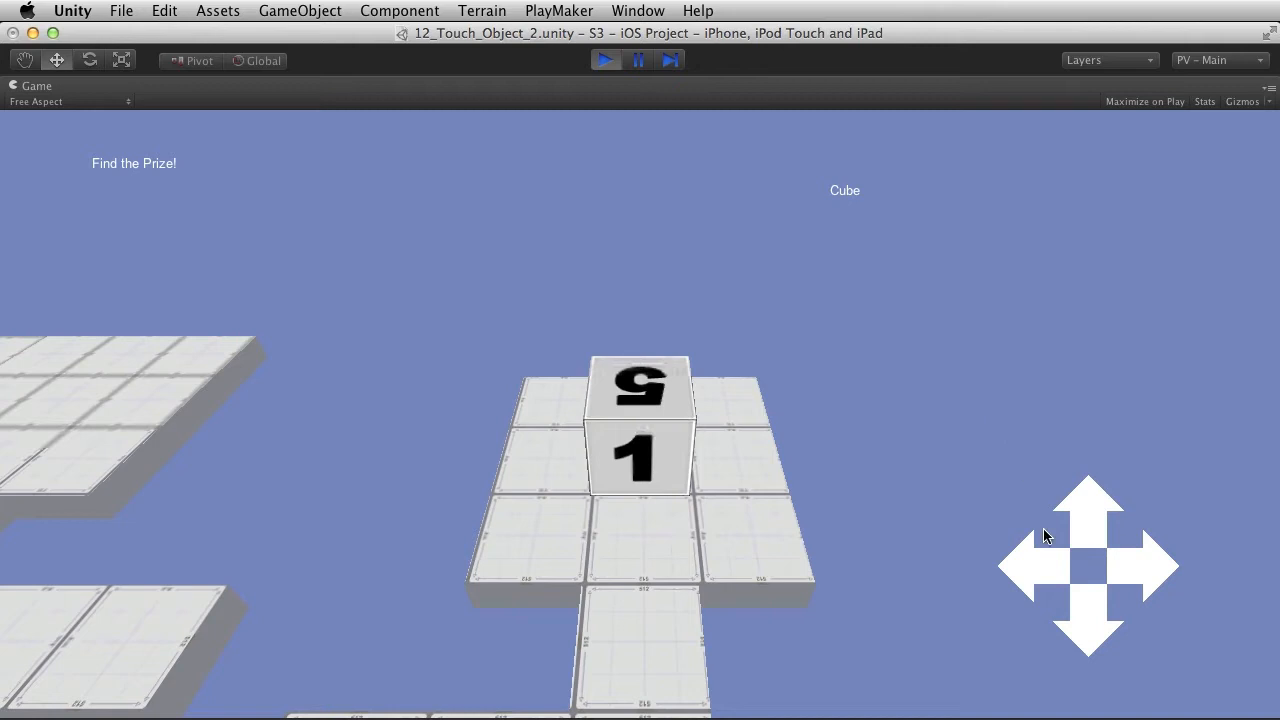
pyautogui.click(605, 60)
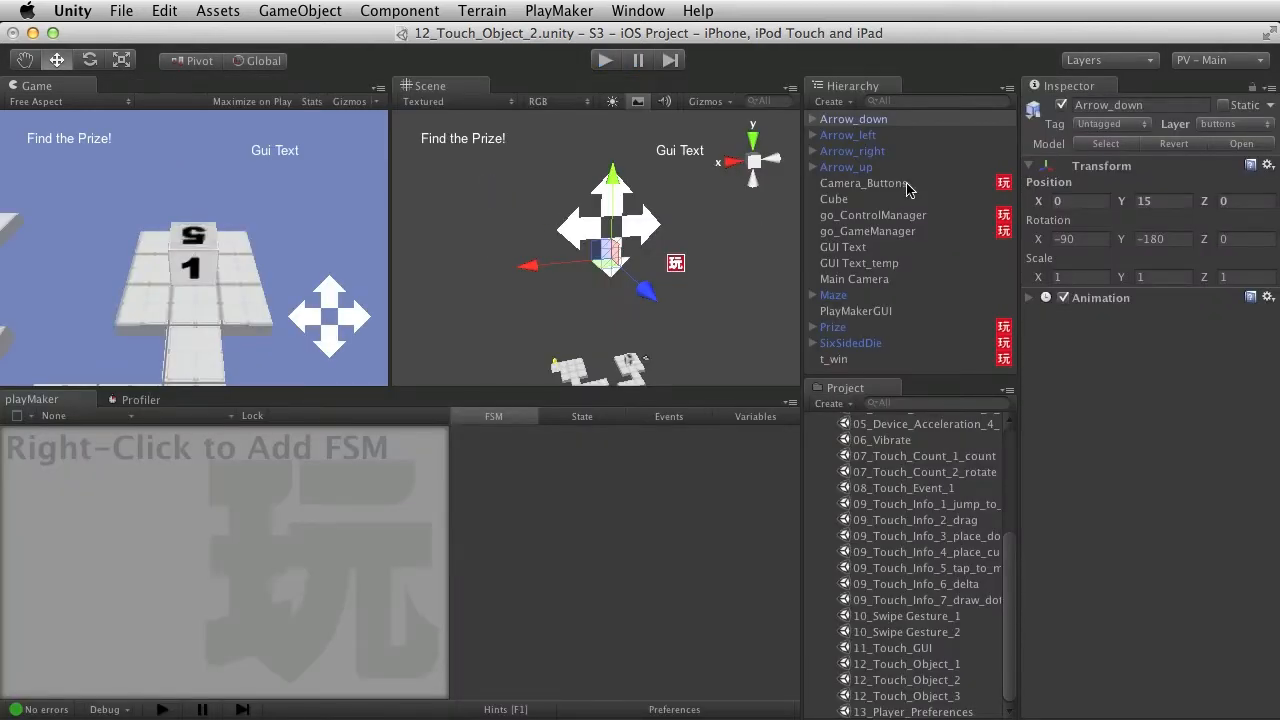
# Inspect the Arrow_left, Arrow_right, Arrow_up and Arrow_down objects in turn, and frame Arrow_right in the Scene view
pyautogui.click(852, 135)
pyautogui.click(851, 151)
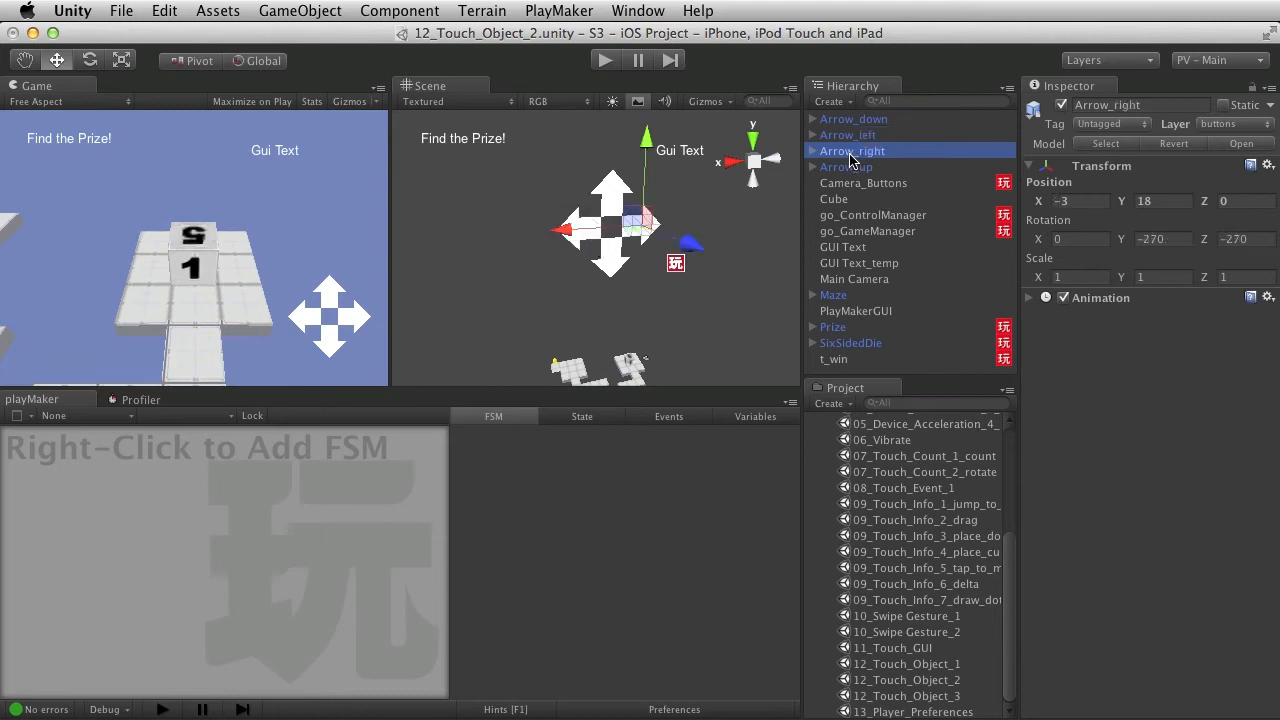
pyautogui.click(845, 167)
pyautogui.click(853, 119)
pyautogui.click(851, 135)
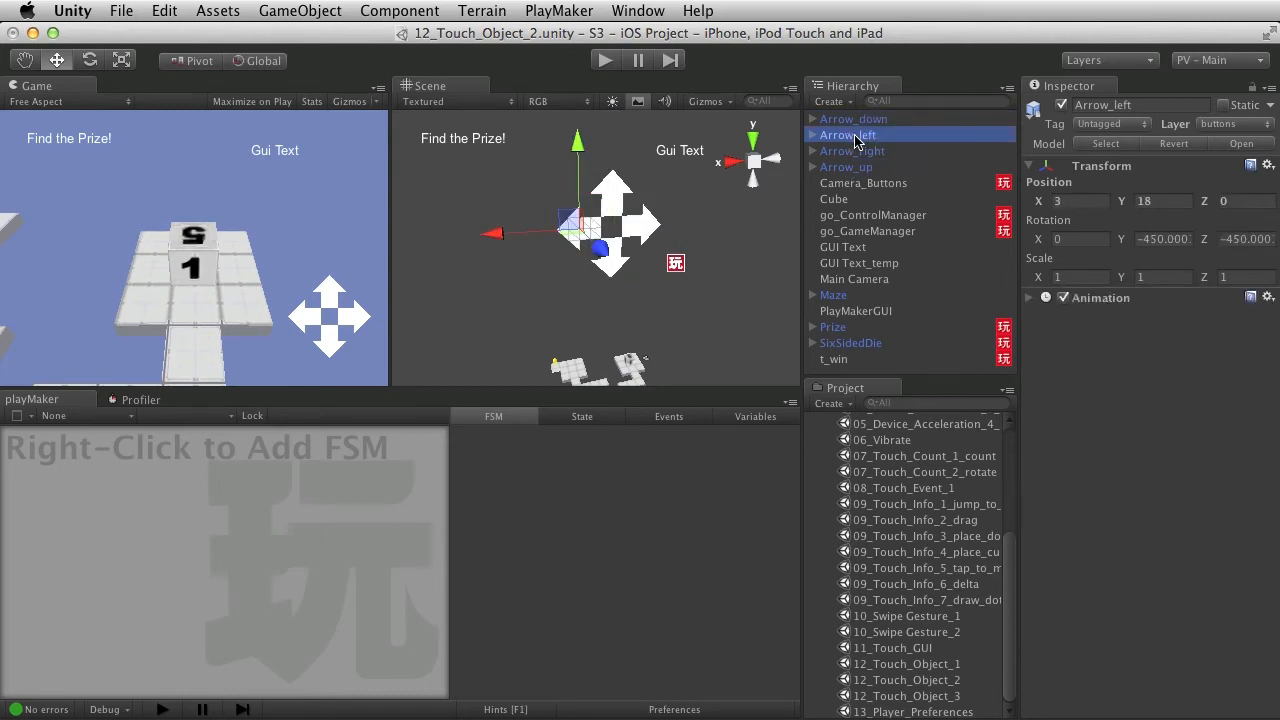
pyautogui.click(852, 151)
pyautogui.press('f')
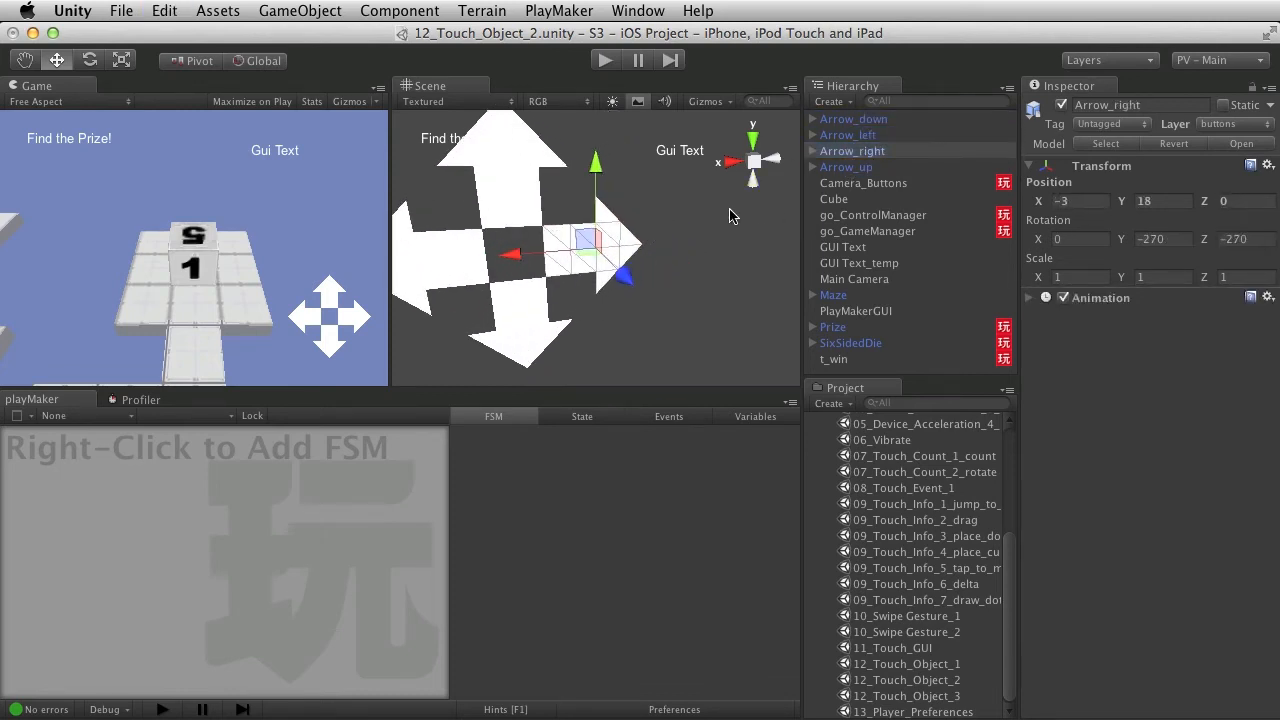
# Select individual arrows in a maximized Scene view, examine them above the maze, and restore the editor layout
pyautogui.hotkey('shift', 'space')
pyautogui.scroll(-5, 851, 317)
pyautogui.click(545, 265)
pyautogui.click(380, 425)
pyautogui.click(470, 488)
pyautogui.moveTo(451, 477); pyautogui.dragTo(750, 368, button='middle')
pyautogui.scroll(-5, 734, 329)
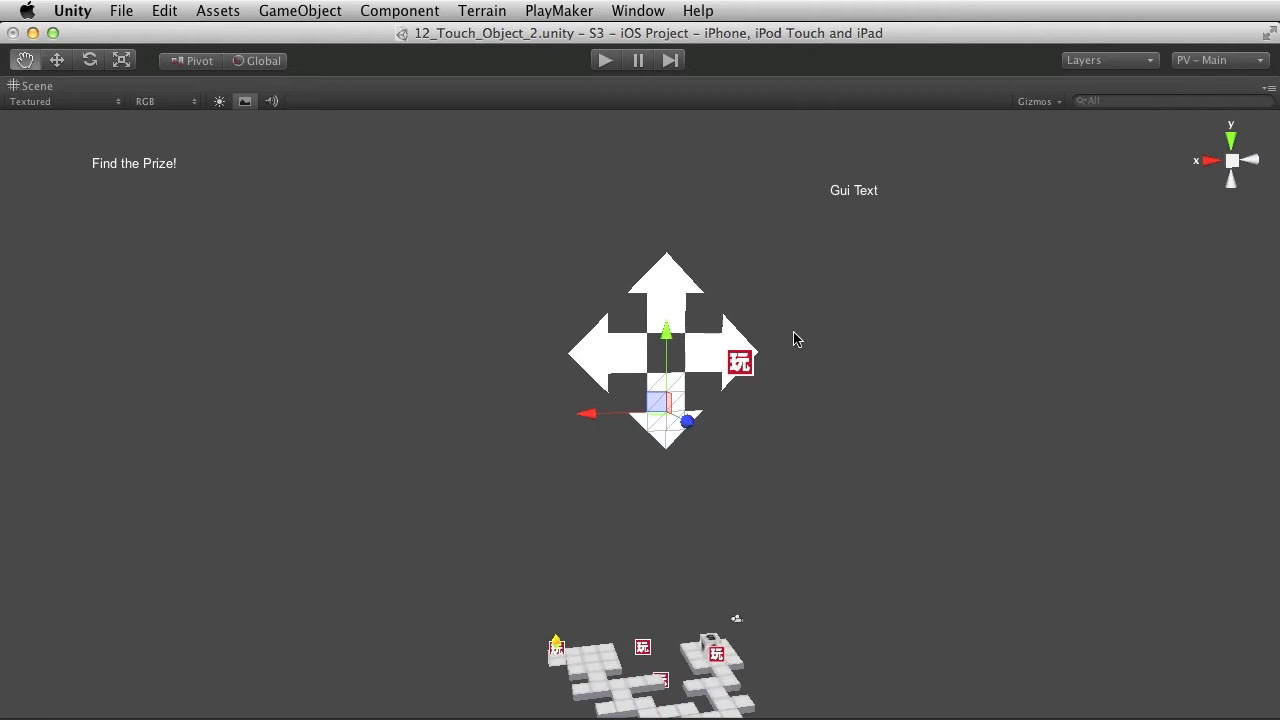
pyautogui.press('w')
pyautogui.hotkey('shift', 'space')
# Check the left, right and up arrow objects, and open the Wait For Move state of go_ControlManager's FSM_Move in a maximized PlayMaker editor
pyautogui.click(850, 135)
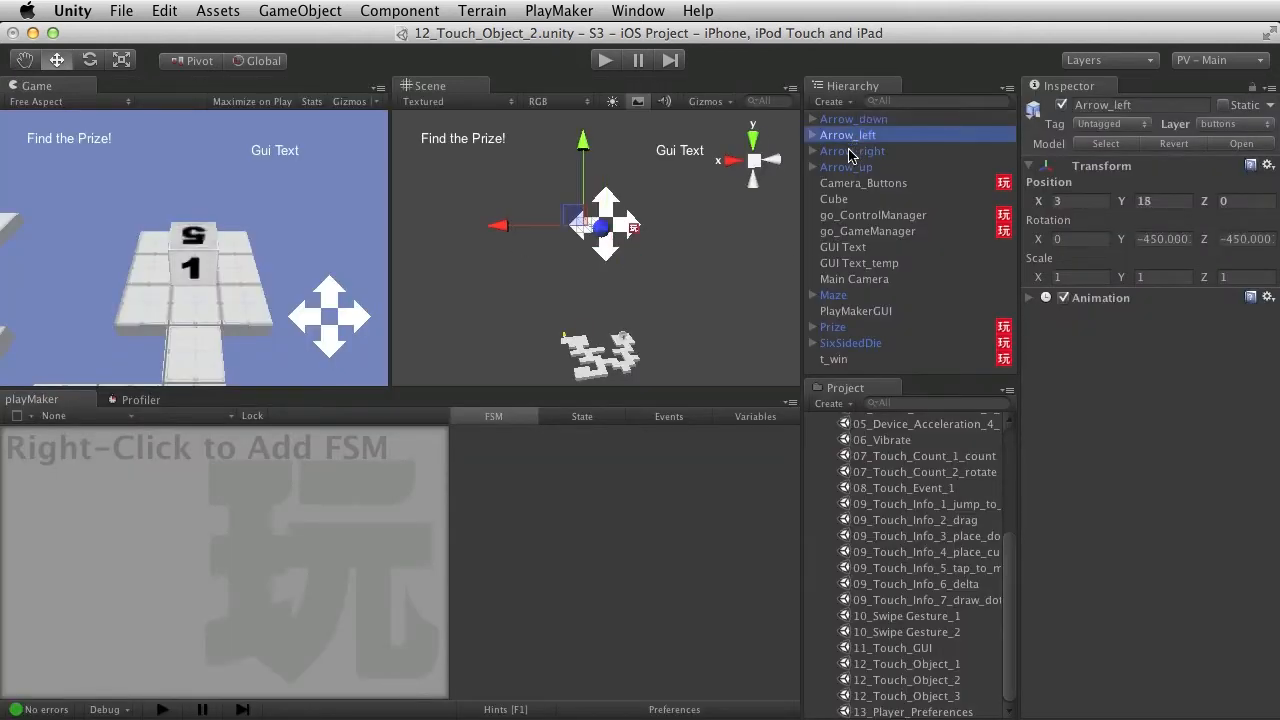
pyautogui.click(849, 151)
pyautogui.click(847, 167)
pyautogui.click(885, 215)
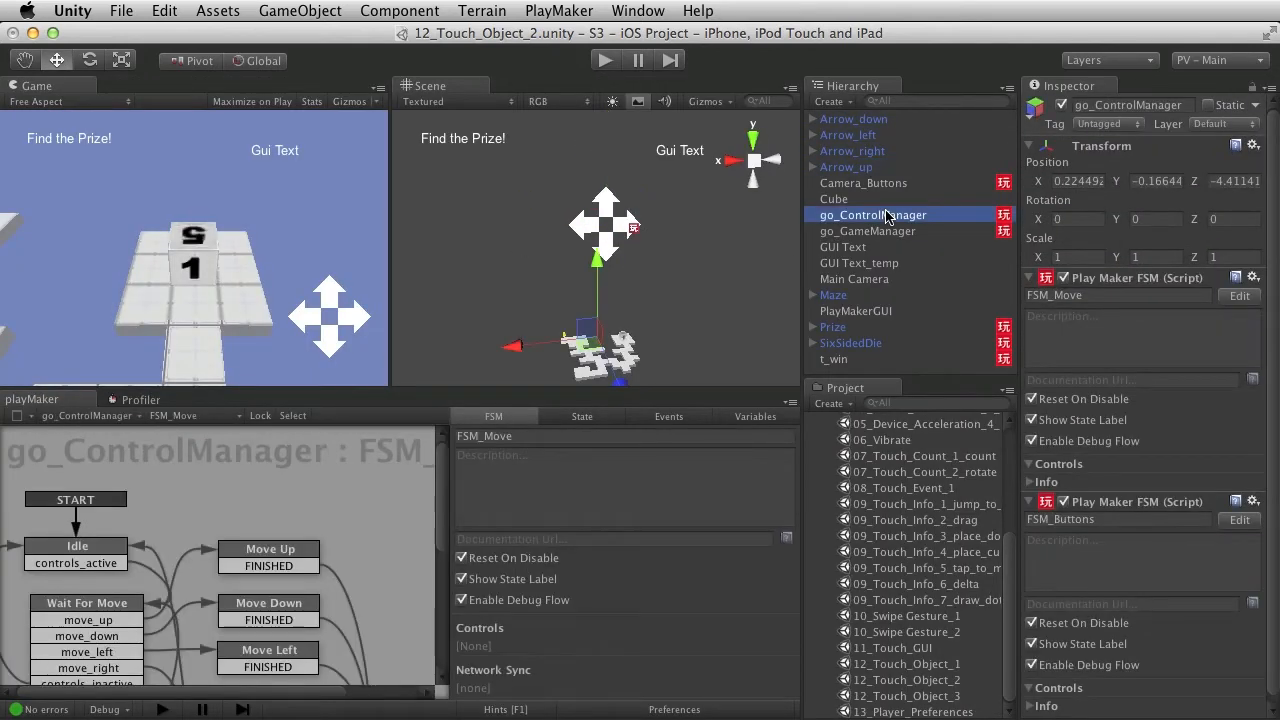
pyautogui.hotkey('shift', 'space')
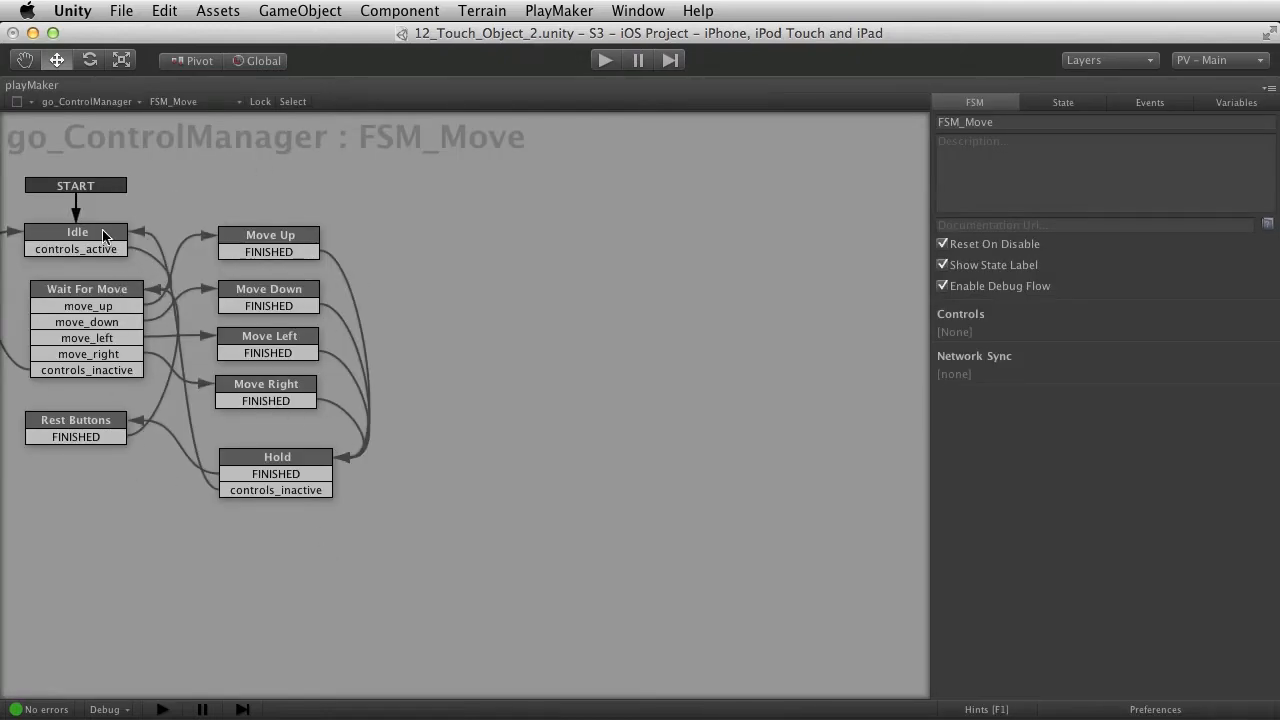
pyautogui.click(88, 290)
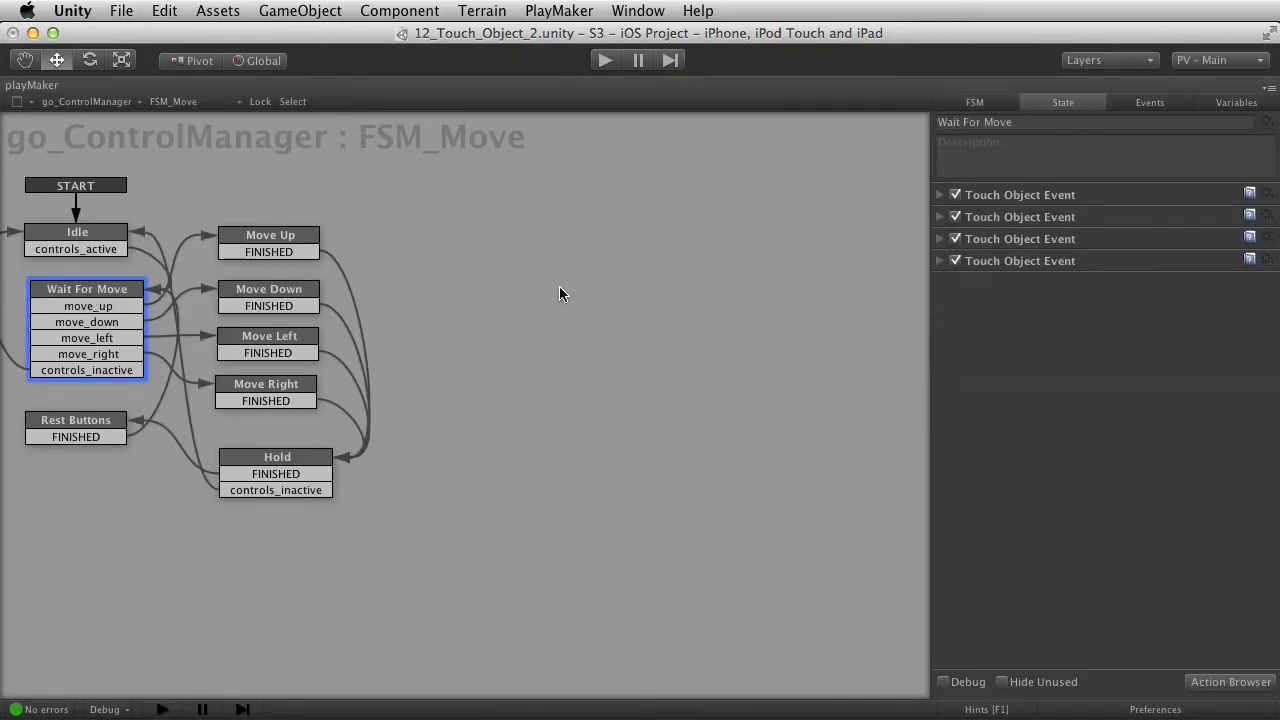
# Examine the settings of the first two Touch Object Event actions in Wait For Move, and restore the editor layout
pyautogui.click(1033, 200)
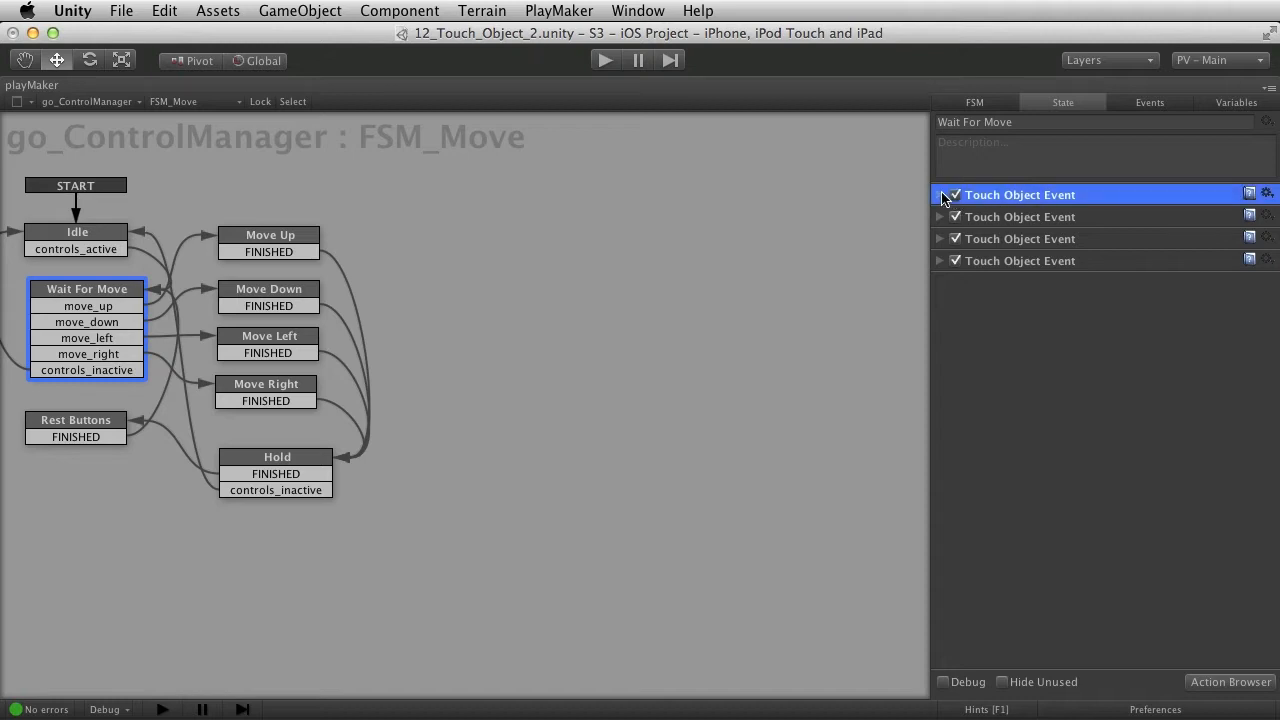
pyautogui.click(941, 196)
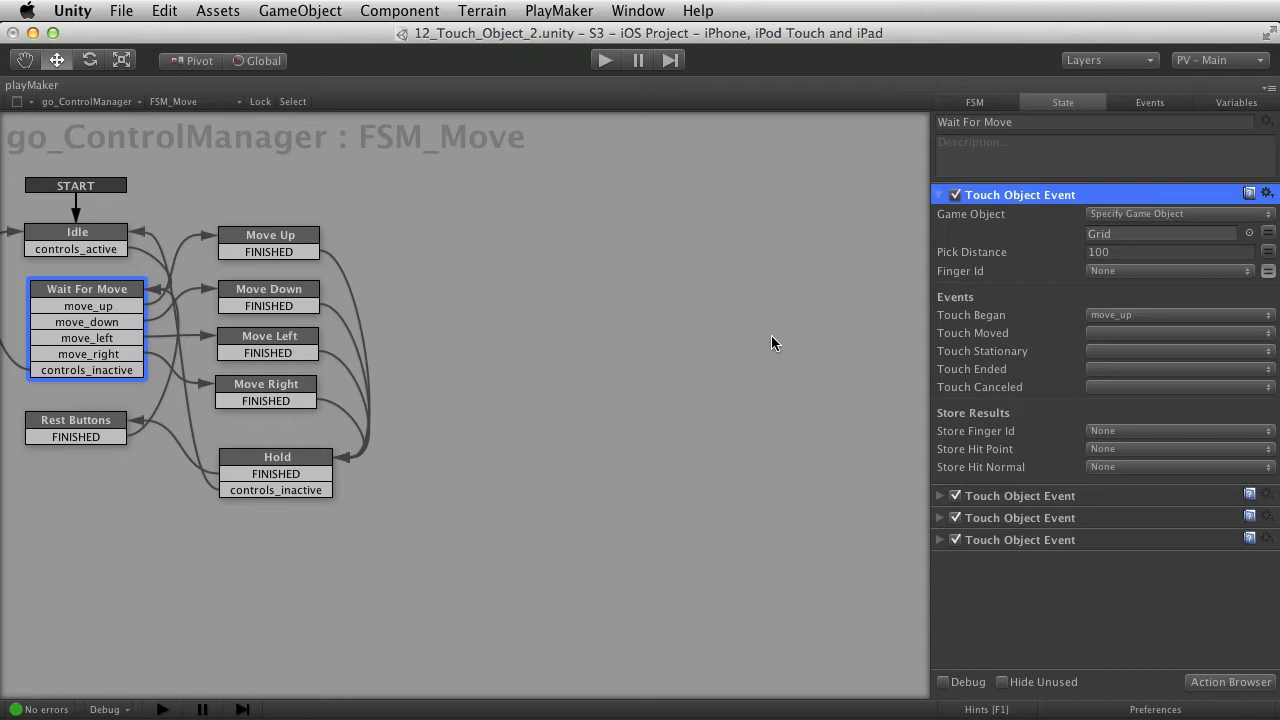
pyautogui.click(940, 496)
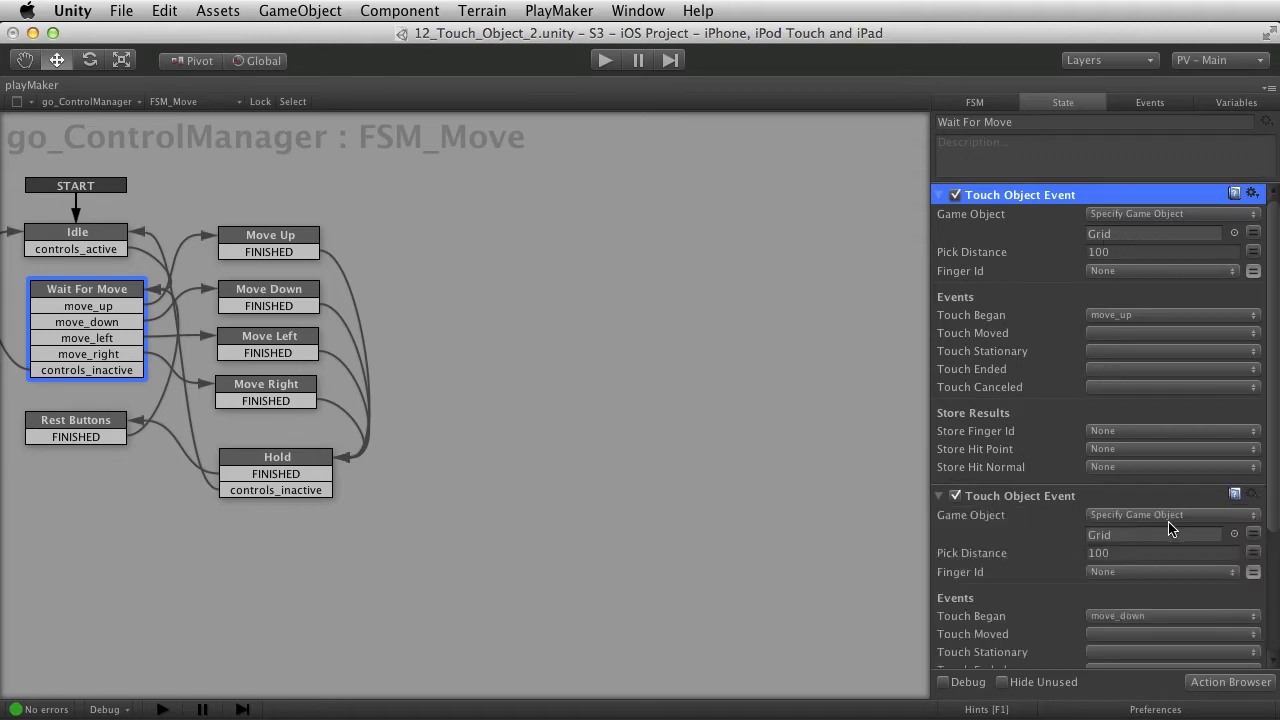
pyautogui.click(940, 496)
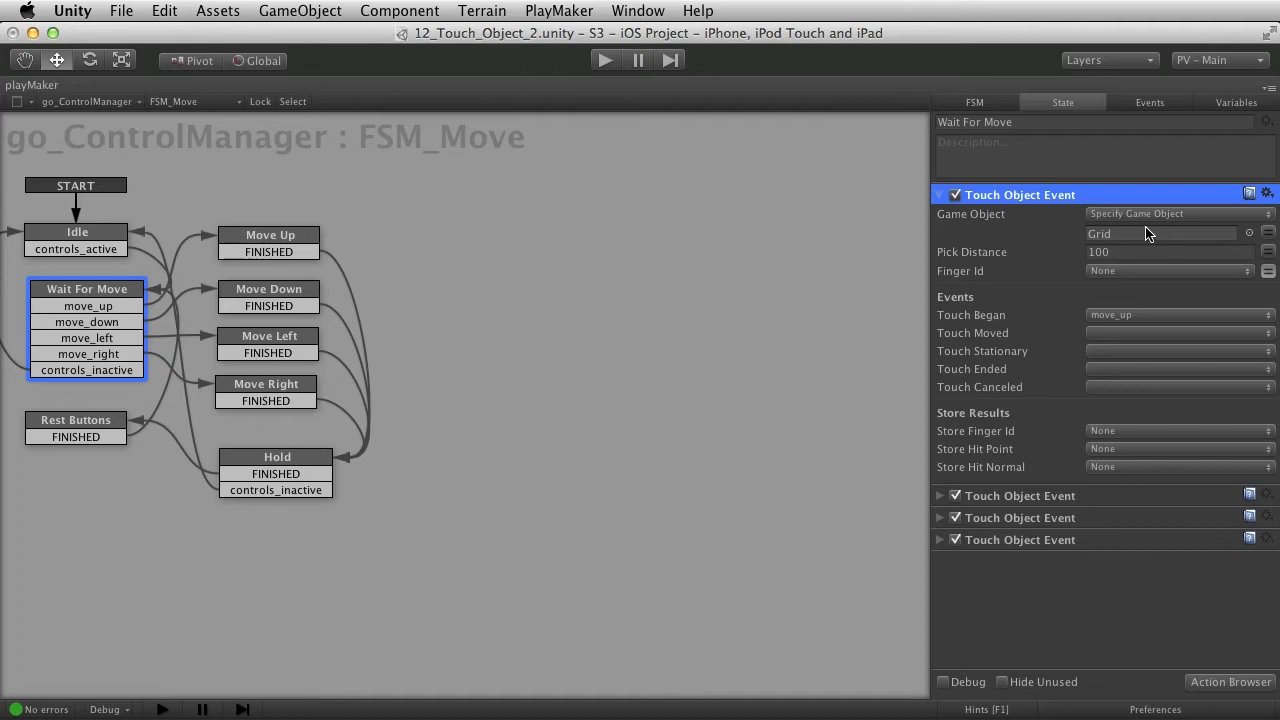
pyautogui.hotkey('shift', 'space')
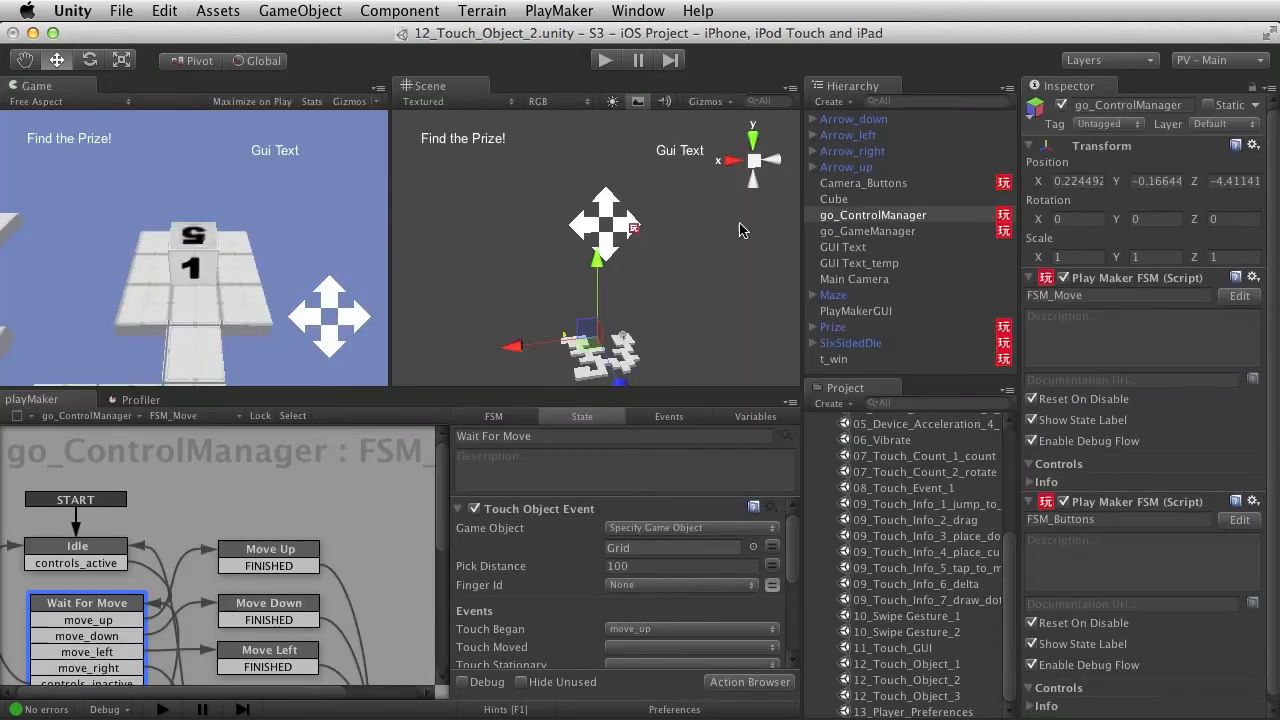
# Inspect the Grid child object of Arrow_up with its mesh and collider components, and collapse the Arrow_up hierarchy
pyautogui.click(845, 167)
pyautogui.click(813, 167)
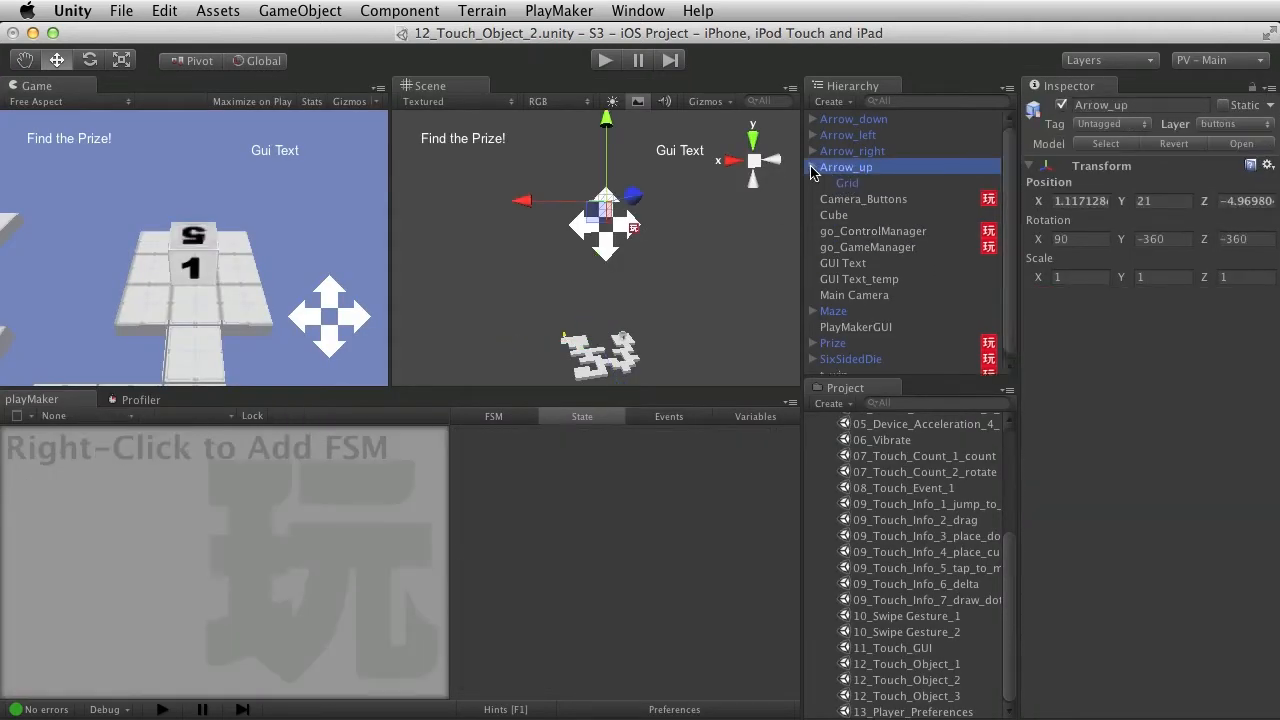
pyautogui.click(812, 167)
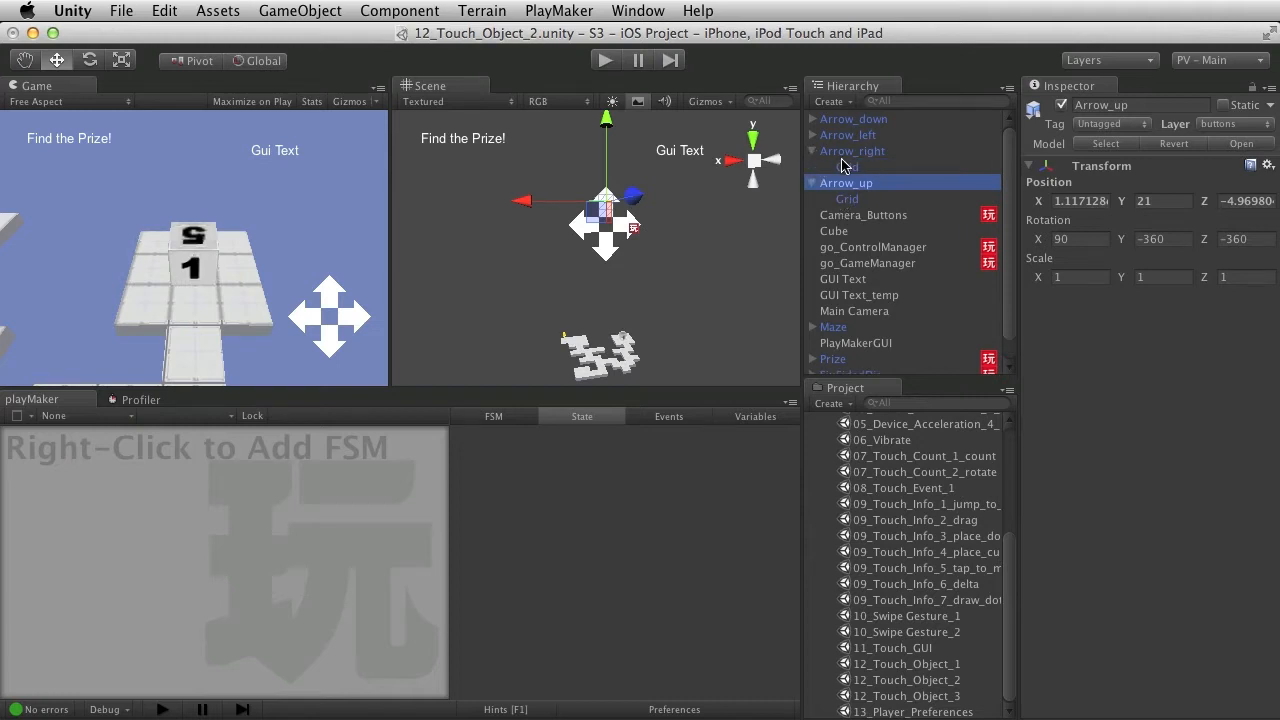
pyautogui.click(813, 167)
pyautogui.click(812, 167)
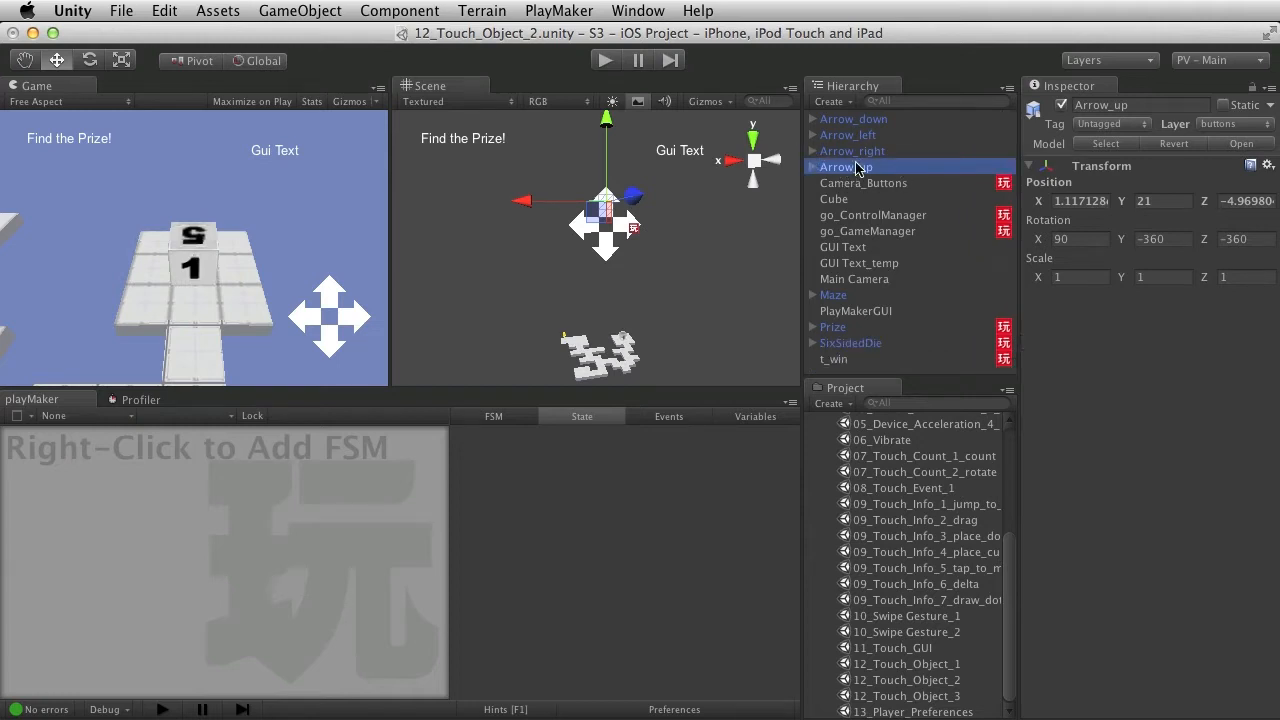
pyautogui.click(814, 168)
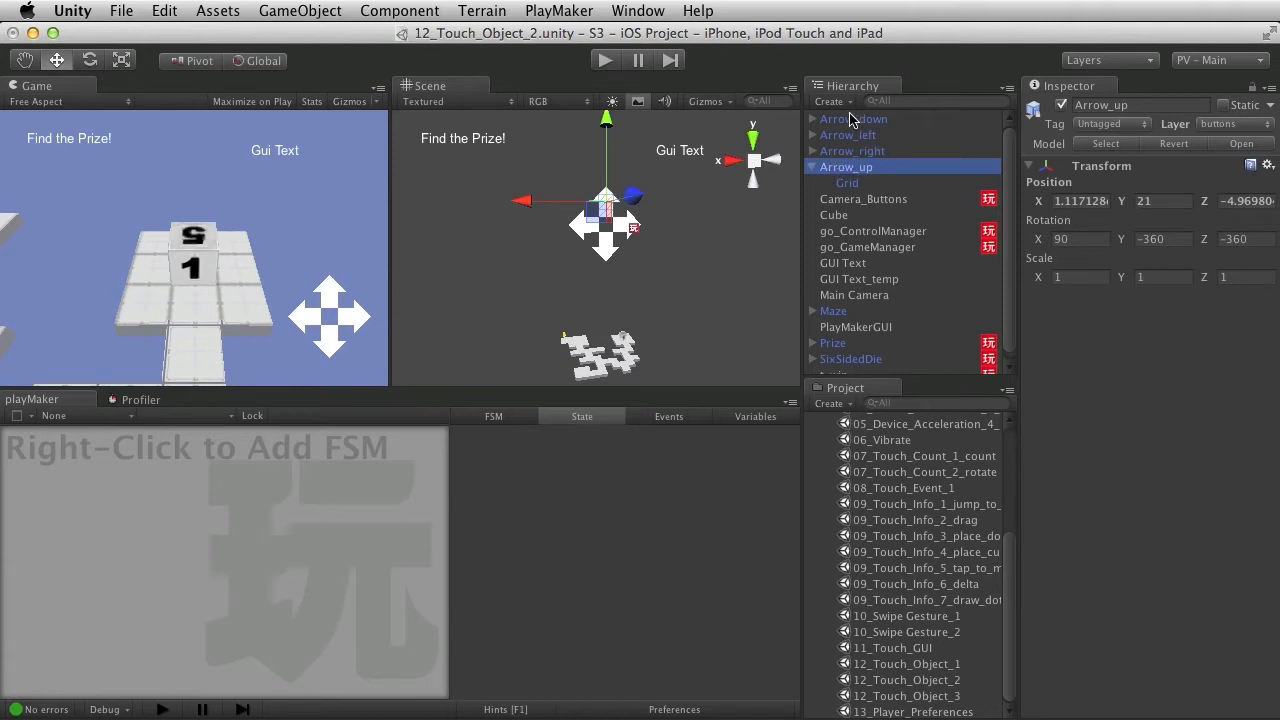
pyautogui.click(848, 184)
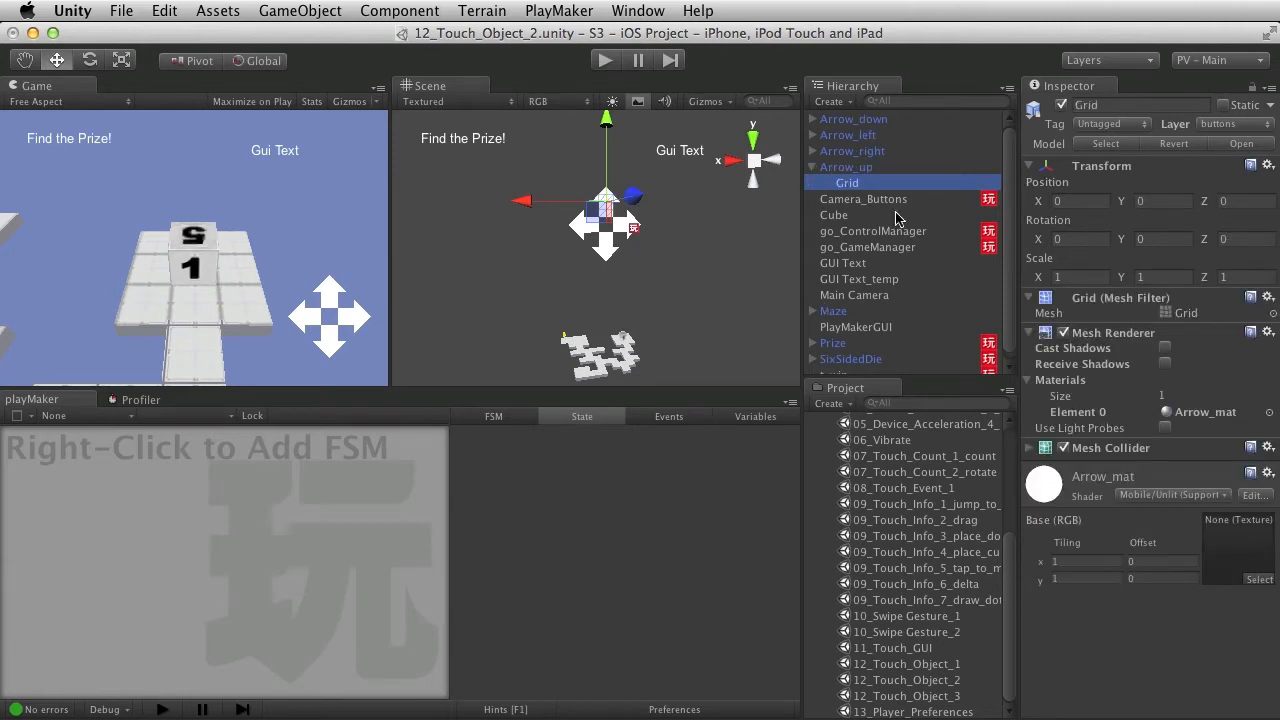
pyautogui.click(812, 167)
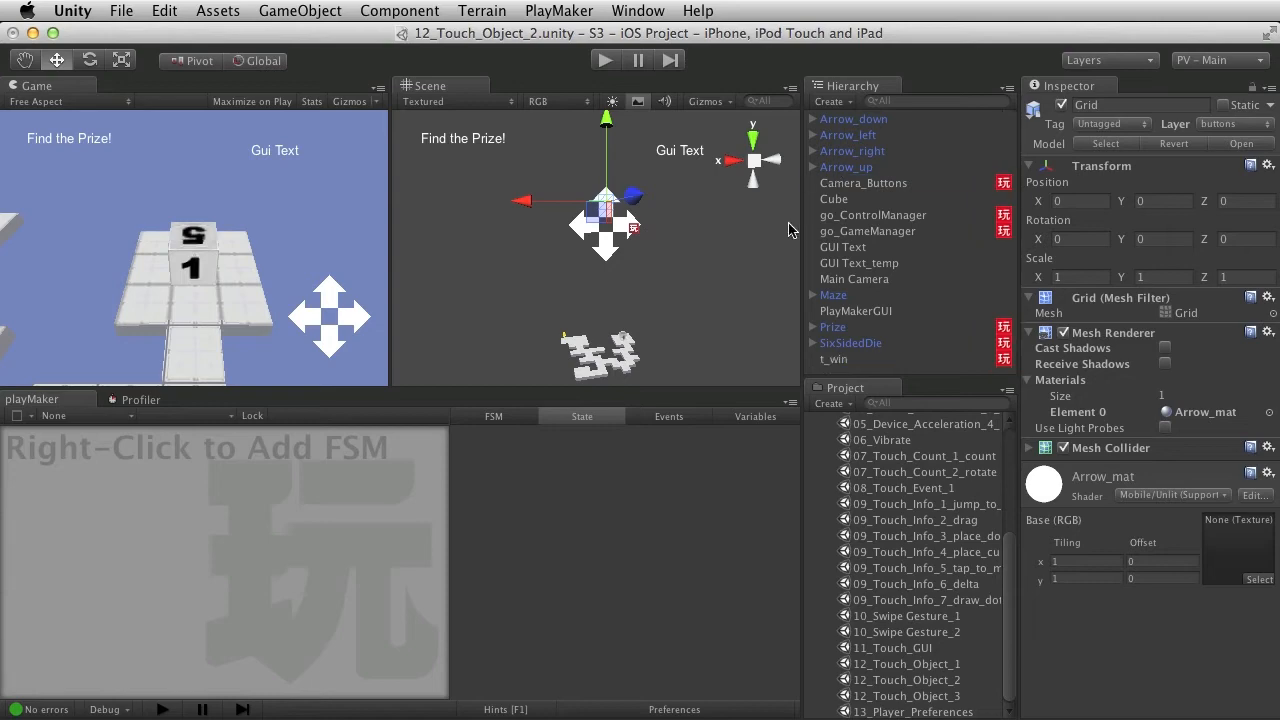
# Review the Touch Began events of the first two Touch Object Event actions in go_ControlManager's Wait For Move state, and collapse both actions
pyautogui.click(864, 216)
pyautogui.hotkey('shift', 'space')
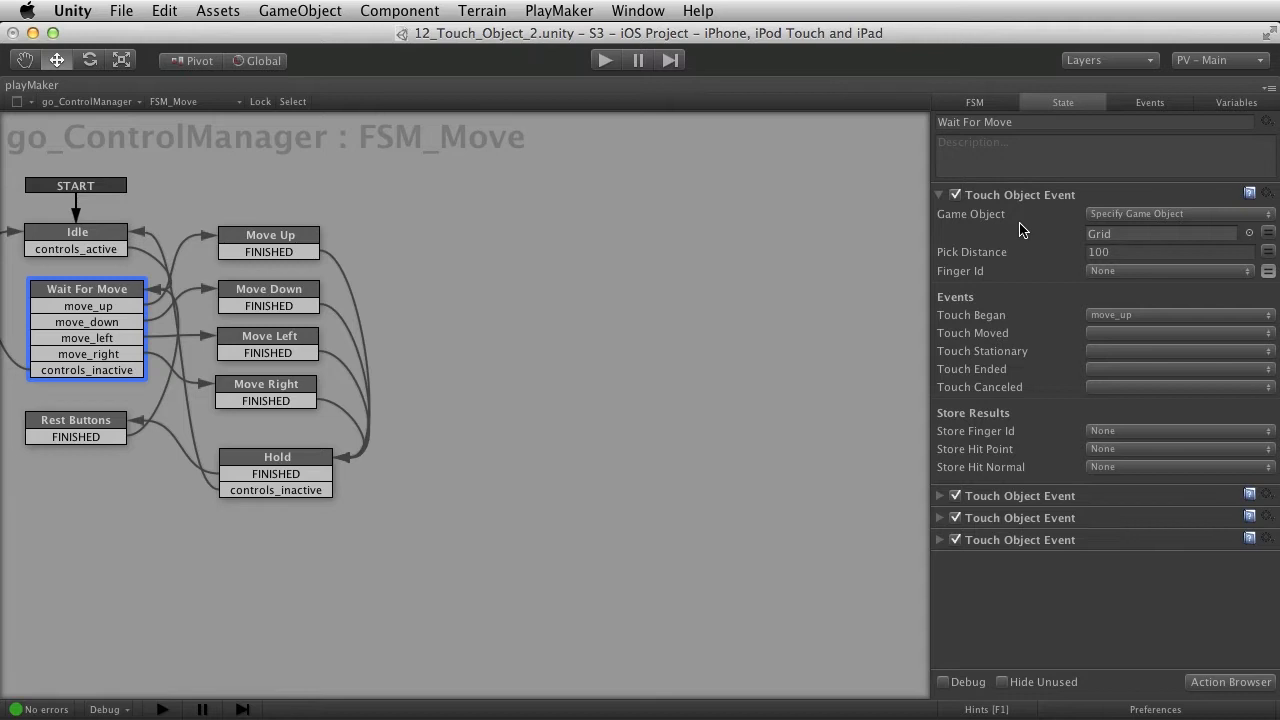
pyautogui.click(1157, 318)
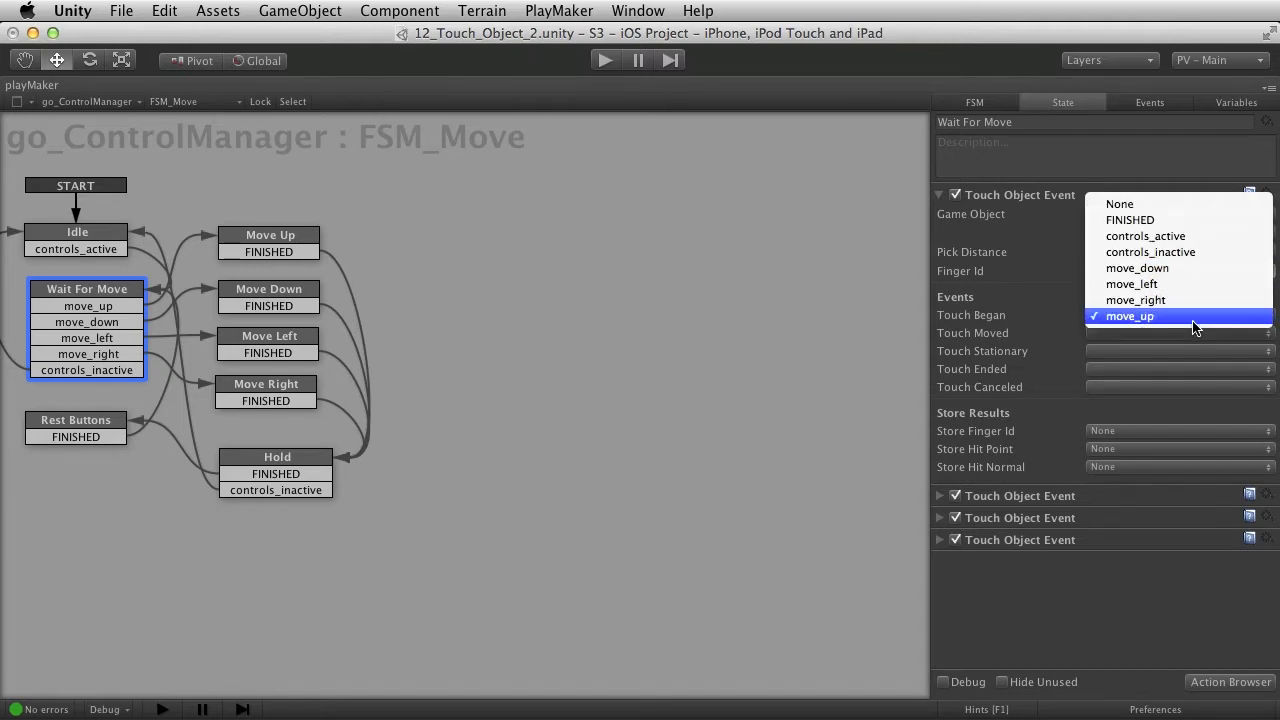
pyautogui.click(1195, 316)
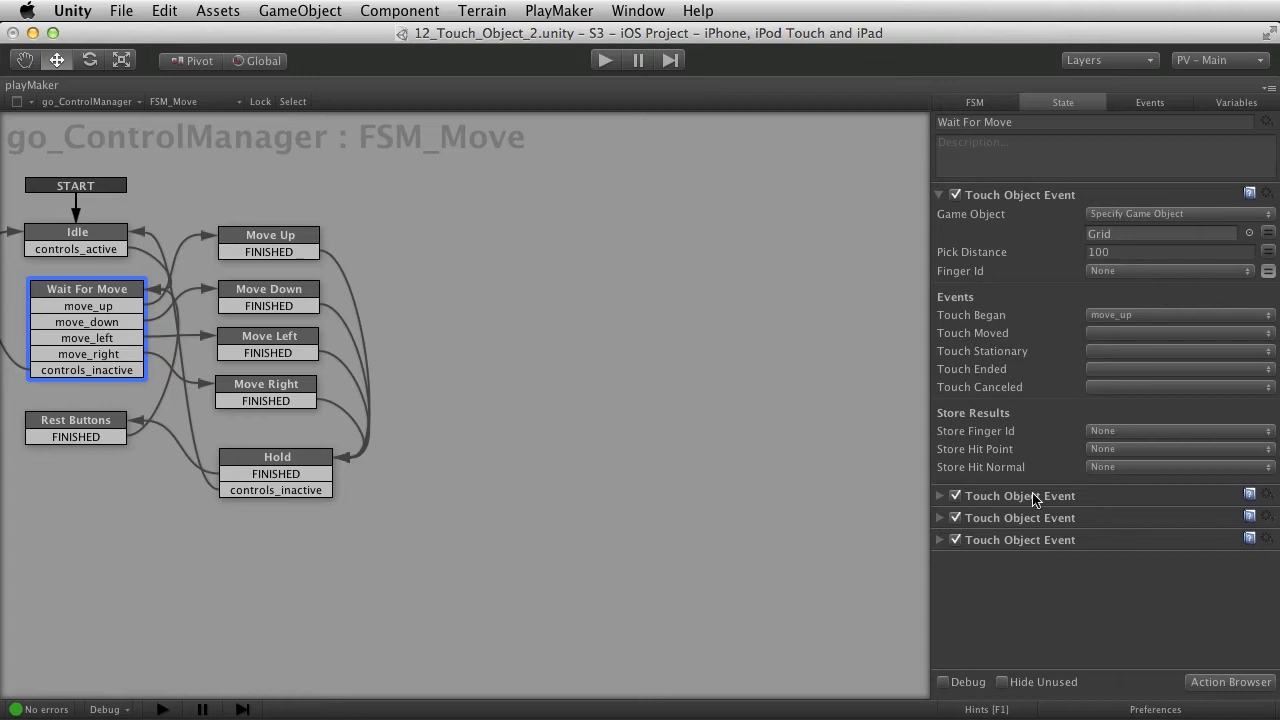
pyautogui.click(939, 498)
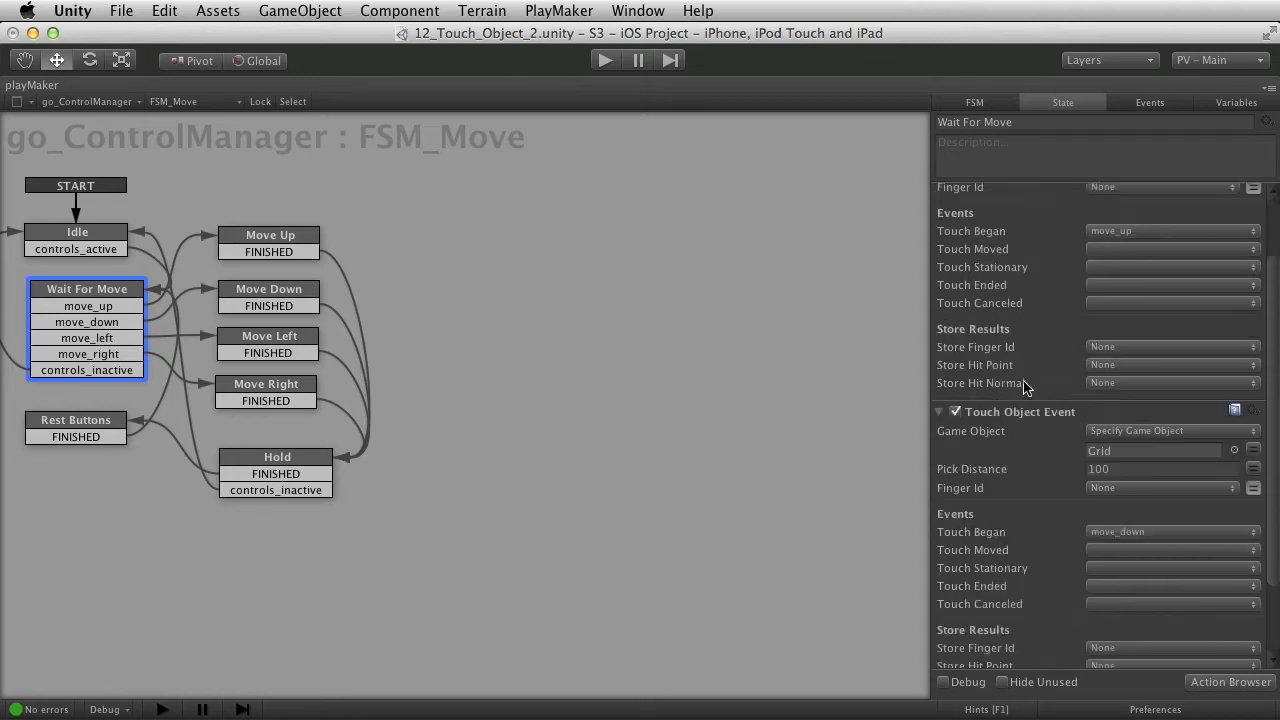
pyautogui.click(939, 497)
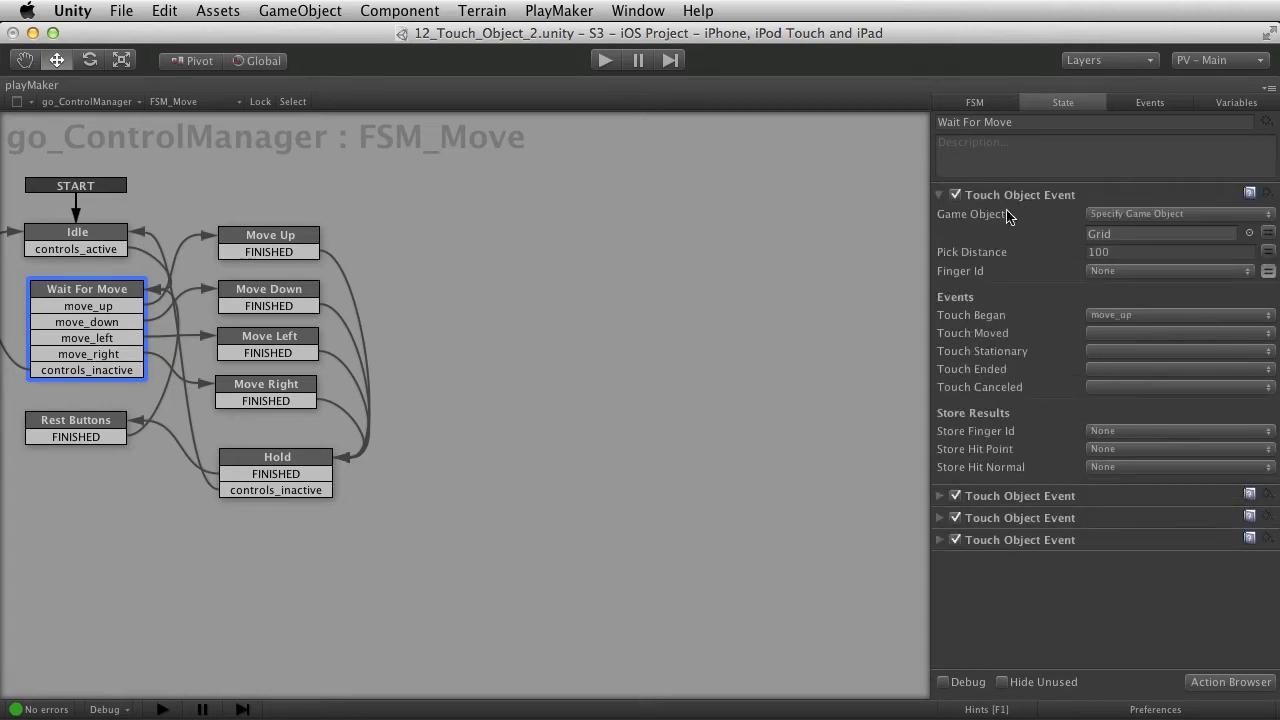
pyautogui.click(940, 195)
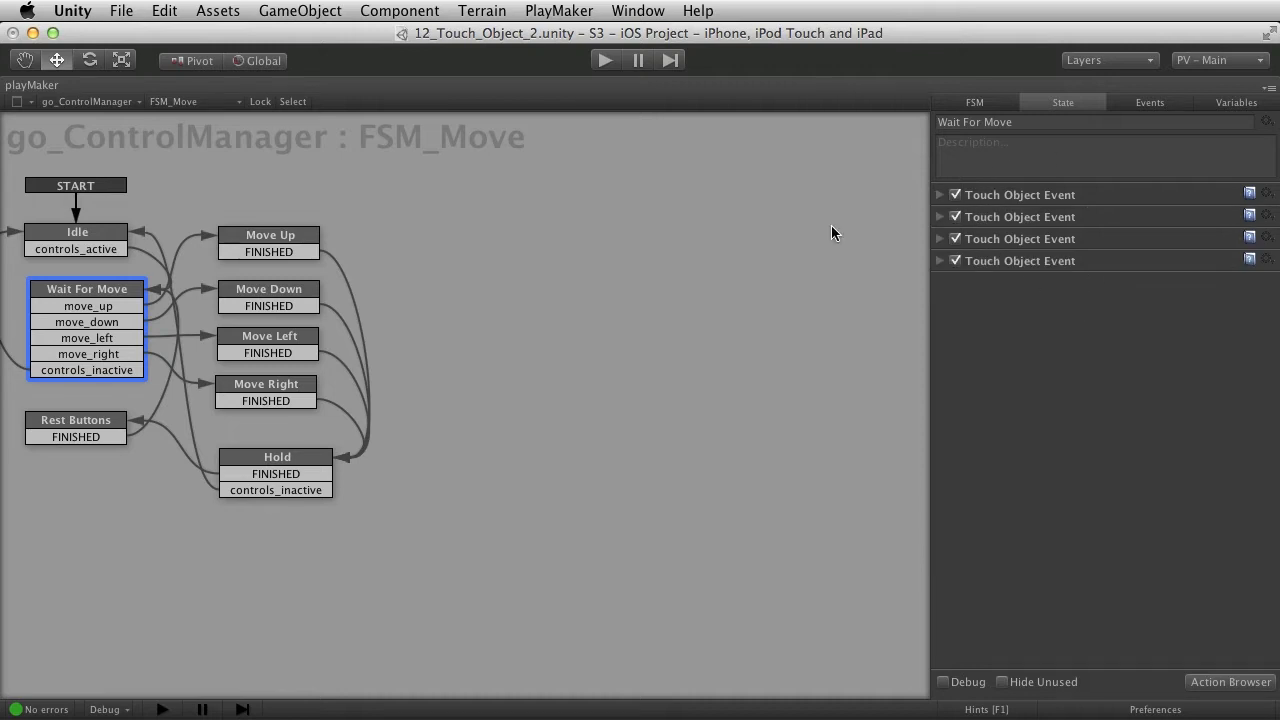
# Examine the Send Event actions of the Move Up state, restore the editor layout and reselect the Wait For Move state
pyautogui.click(281, 244)
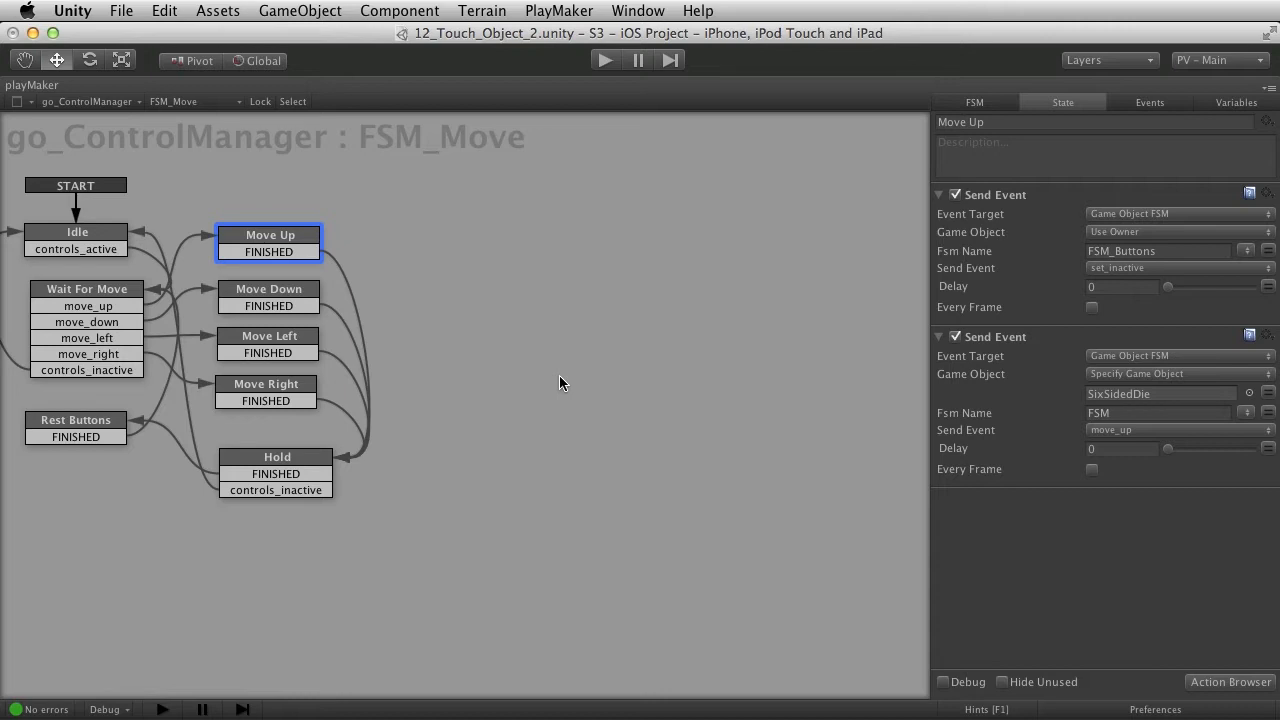
pyautogui.hotkey('shift', 'space')
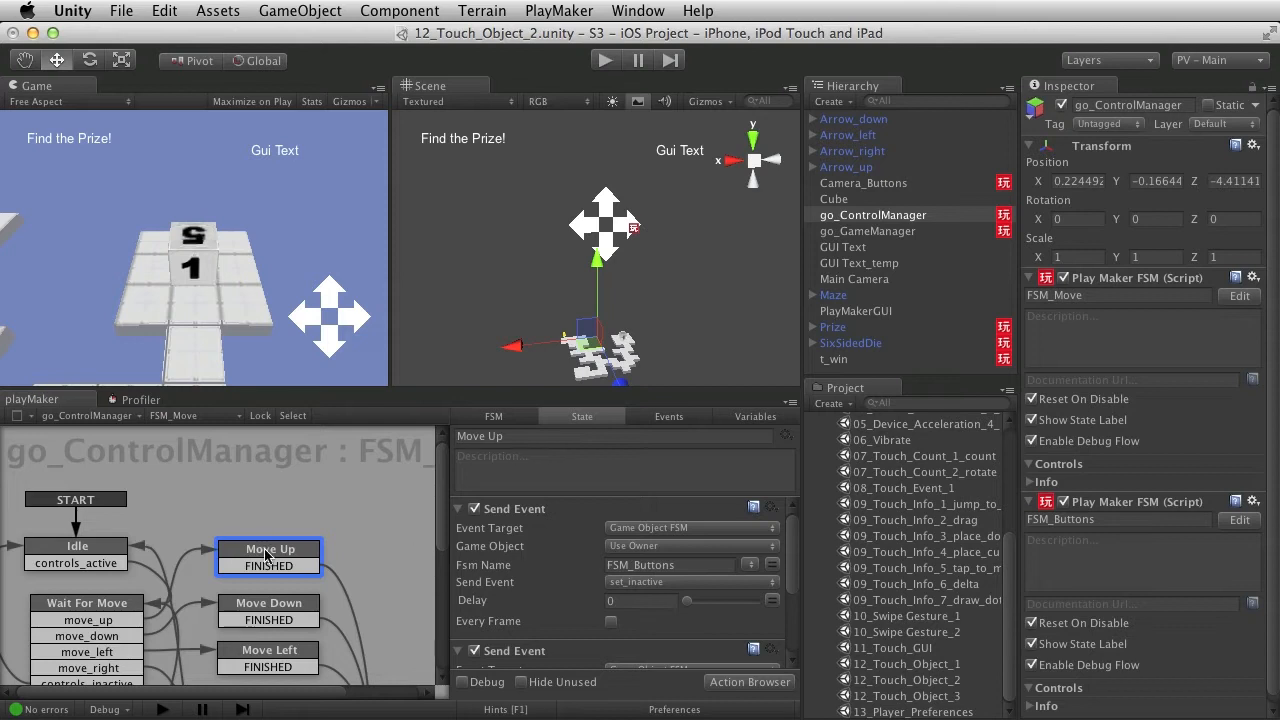
pyautogui.click(110, 598)
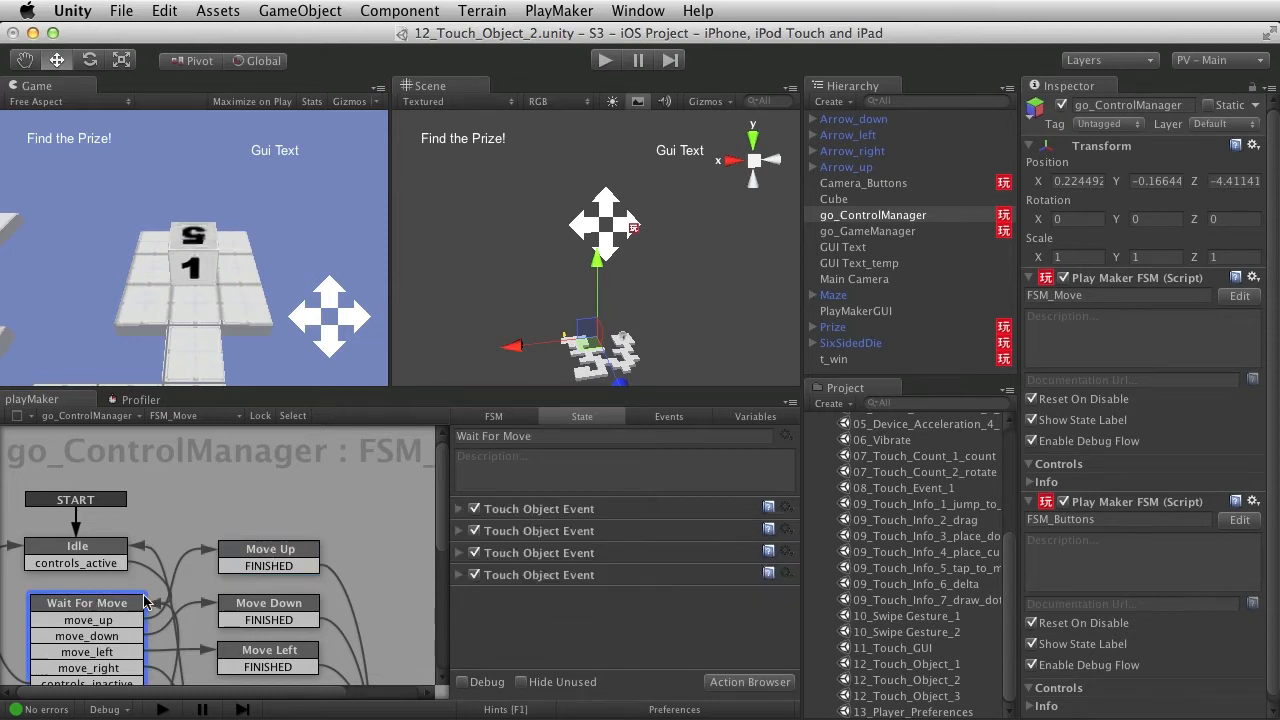
# Review the first Touch Object Event of Wait For Move, including its Touch Began event, and collapse the action
pyautogui.click(462, 510)
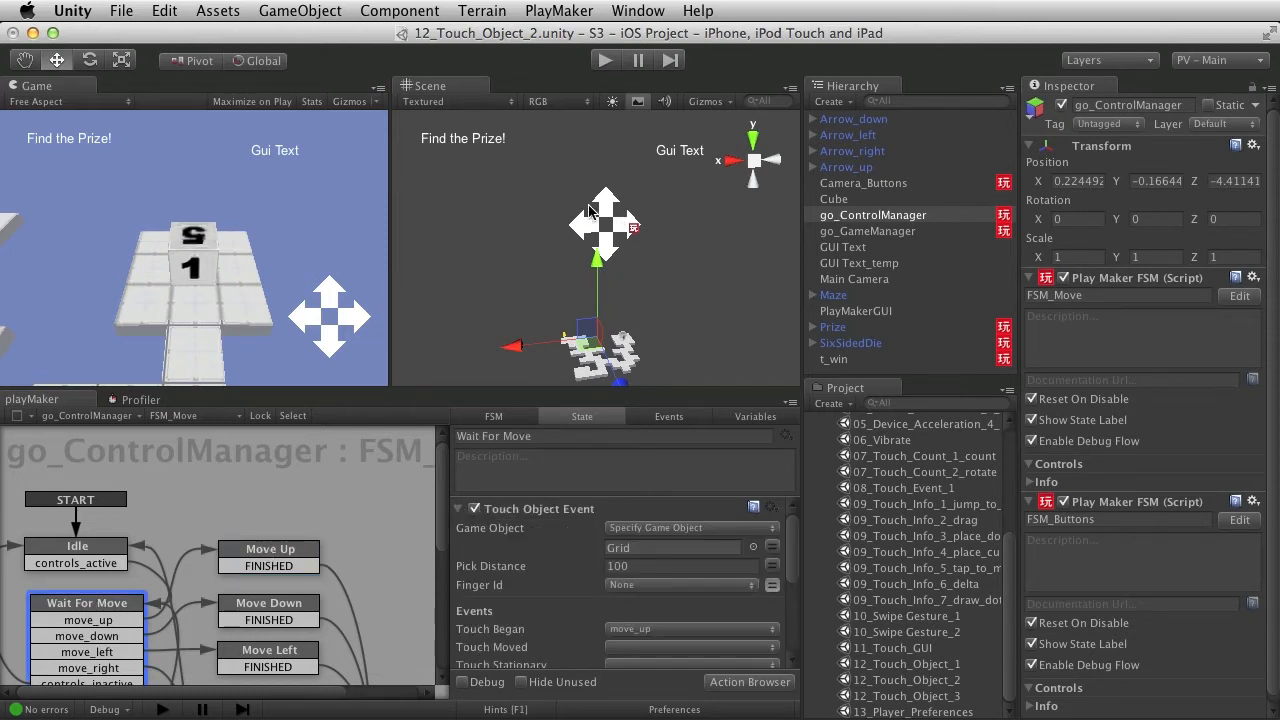
pyautogui.scroll(-3, 637, 515)
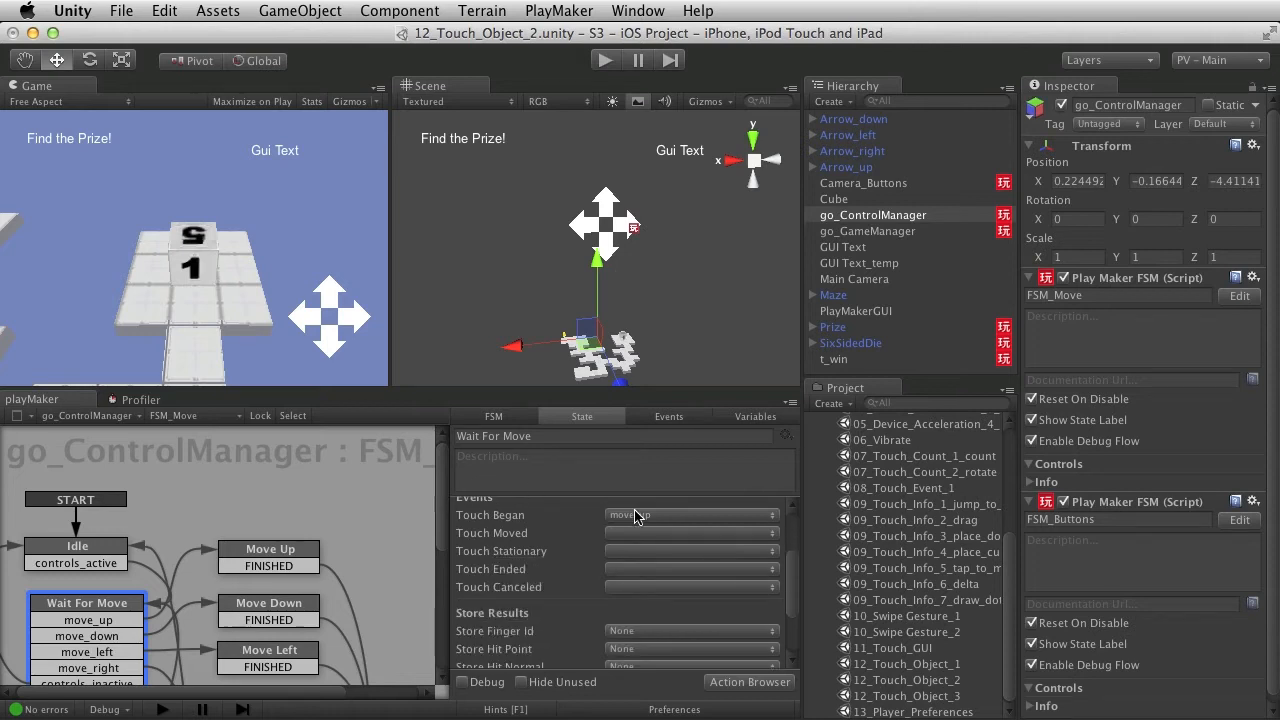
pyautogui.scroll(3, 637, 515)
pyautogui.scroll(-2, 535, 612)
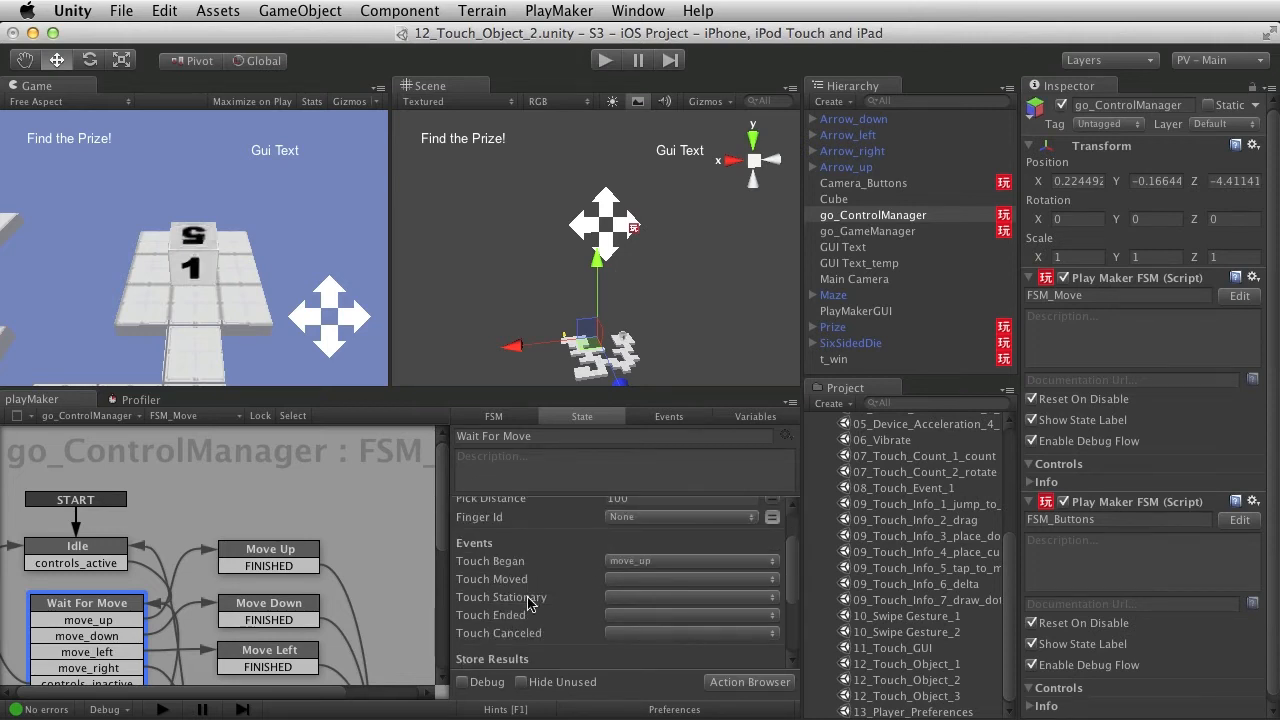
pyautogui.click(667, 563)
pyautogui.click(659, 563)
pyautogui.scroll(2, 578, 588)
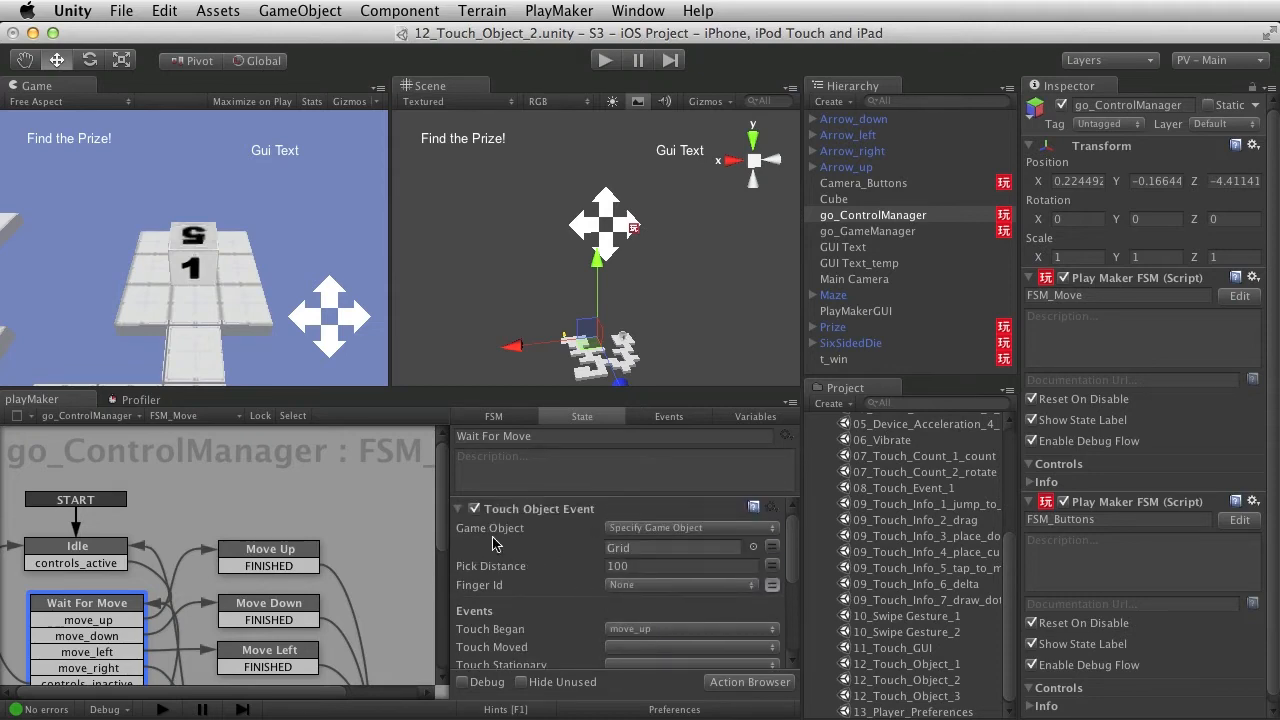
pyautogui.click(458, 508)
# Examine the arrow controls in the enlarged Game view, restore the layout, and inspect Main Camera and Camera_Buttons in the scene
pyautogui.hotkey('shift', 'space')
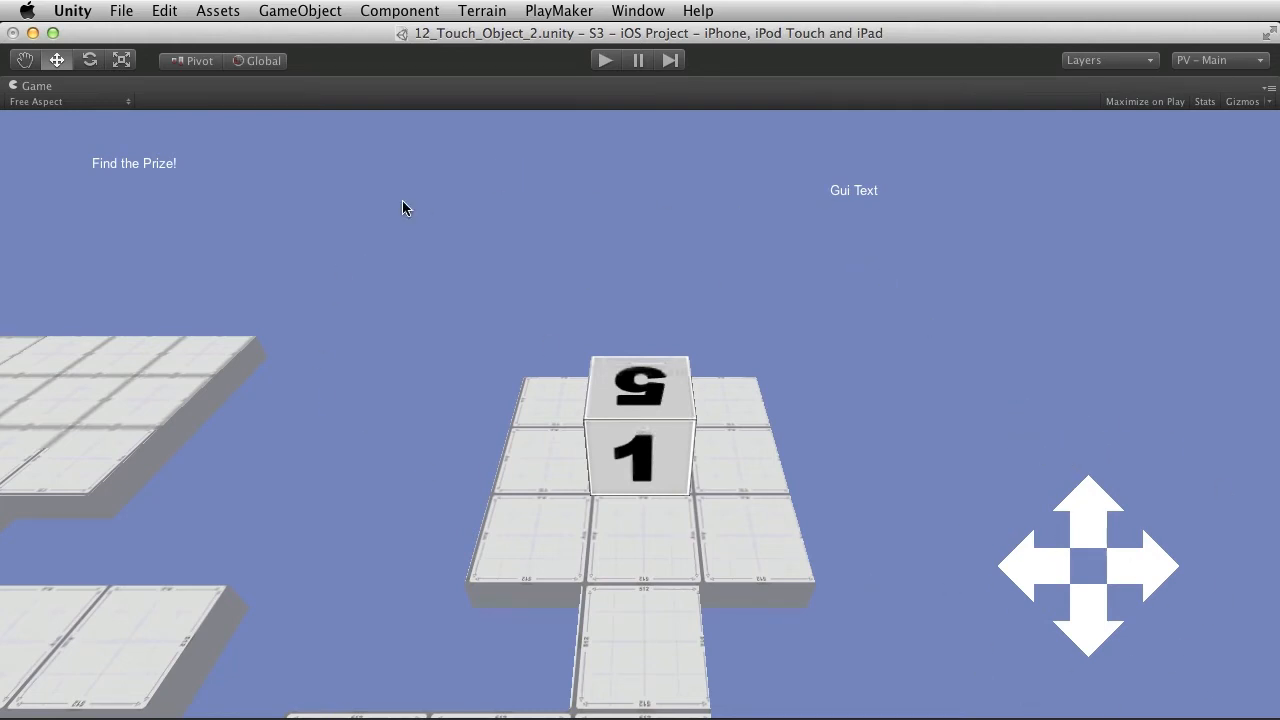
pyautogui.press('space')
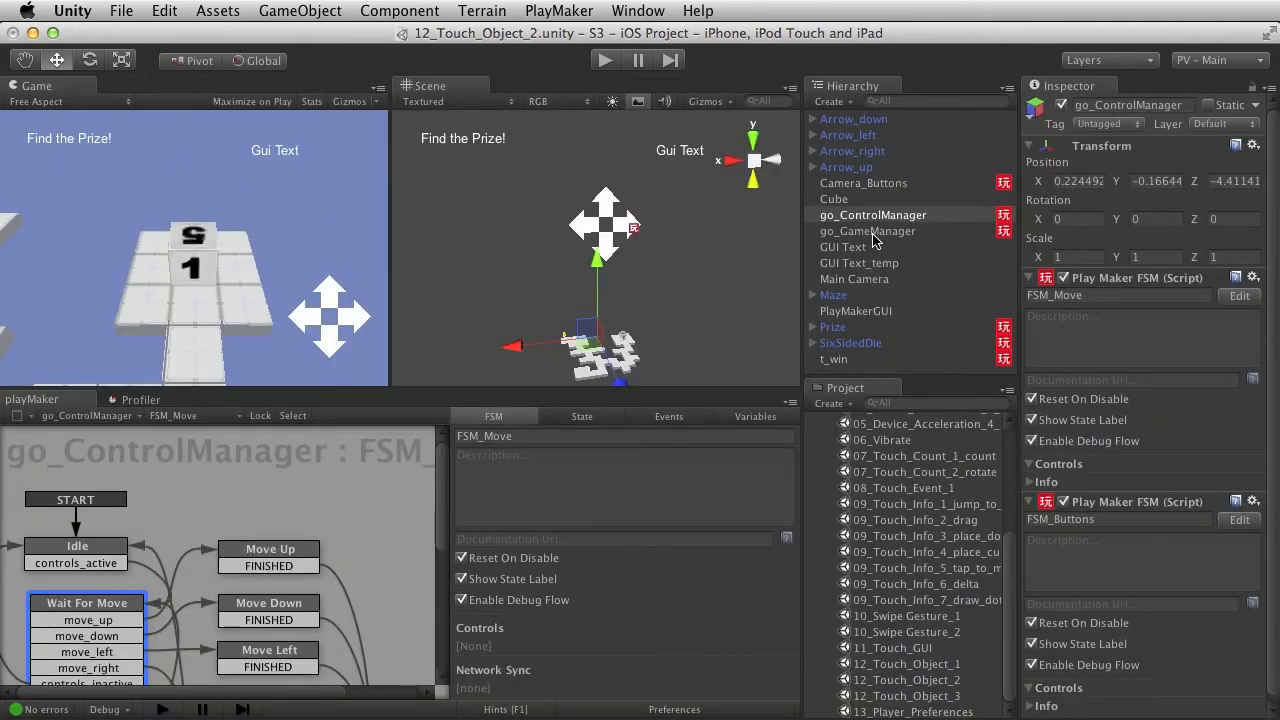
pyautogui.click(861, 280)
pyautogui.keyDown('alt'); pyautogui.moveTo(566, 303); pyautogui.dragTo(903, 206); pyautogui.keyUp('alt')
pyautogui.click(863, 183)
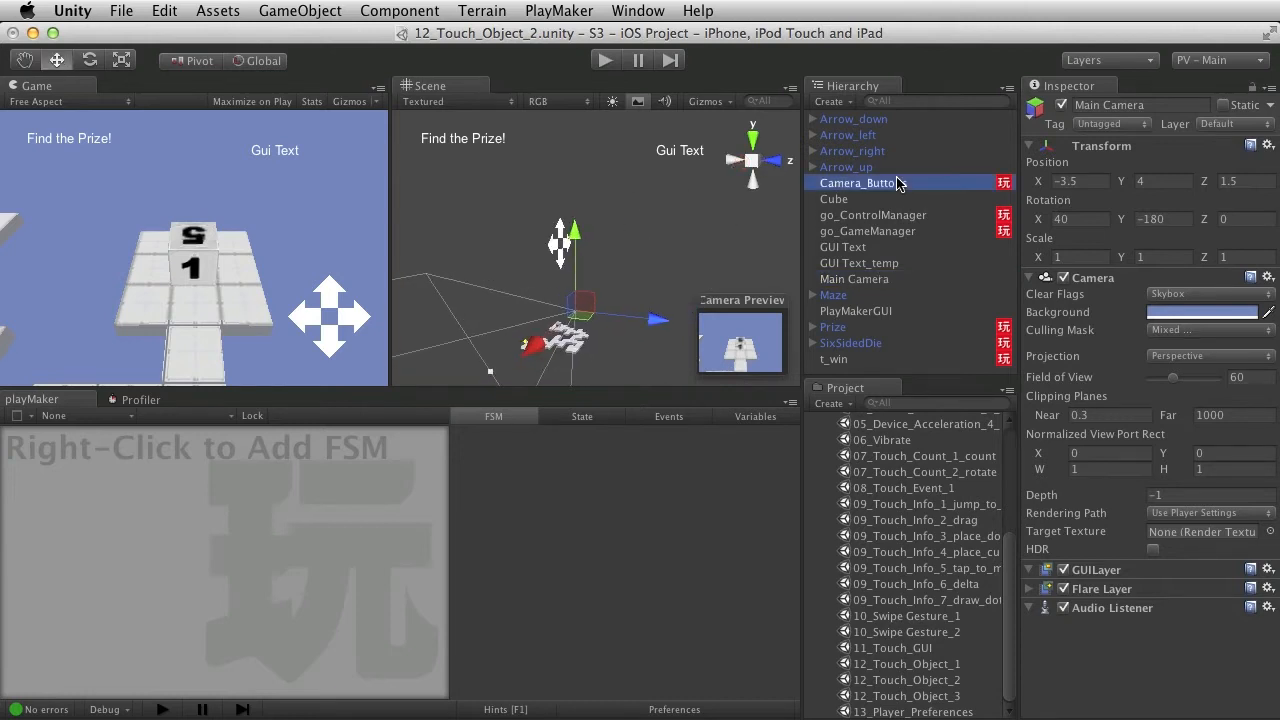
pyautogui.keyDown('alt'); pyautogui.moveTo(648, 216); pyautogui.dragTo(549, 224); pyautogui.keyUp('alt')
pyautogui.scroll(5, 632, 218)
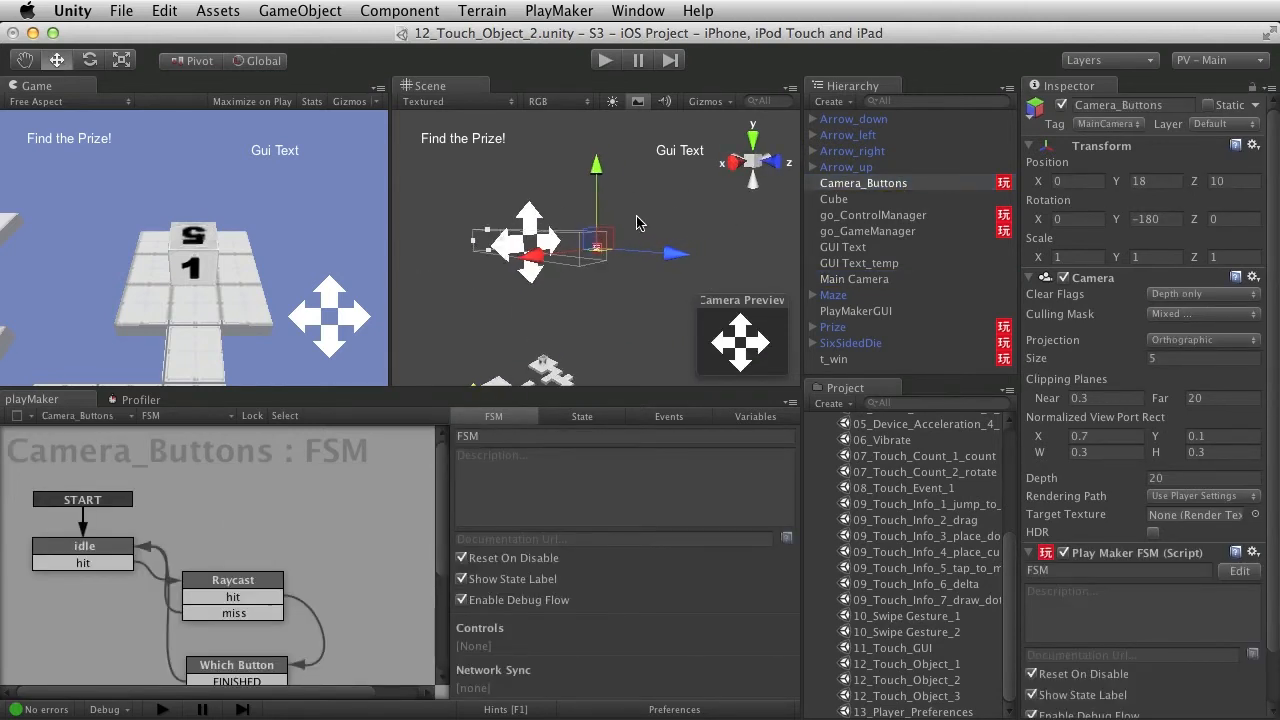
# Enlarge the Scene view and examine Camera_Buttons' view volume around the arrows from several angles
pyautogui.hotkey('shift', 'space')
pyautogui.keyDown('alt'); pyautogui.moveTo(843, 351); pyautogui.dragTo(586, 388); pyautogui.keyUp('alt')
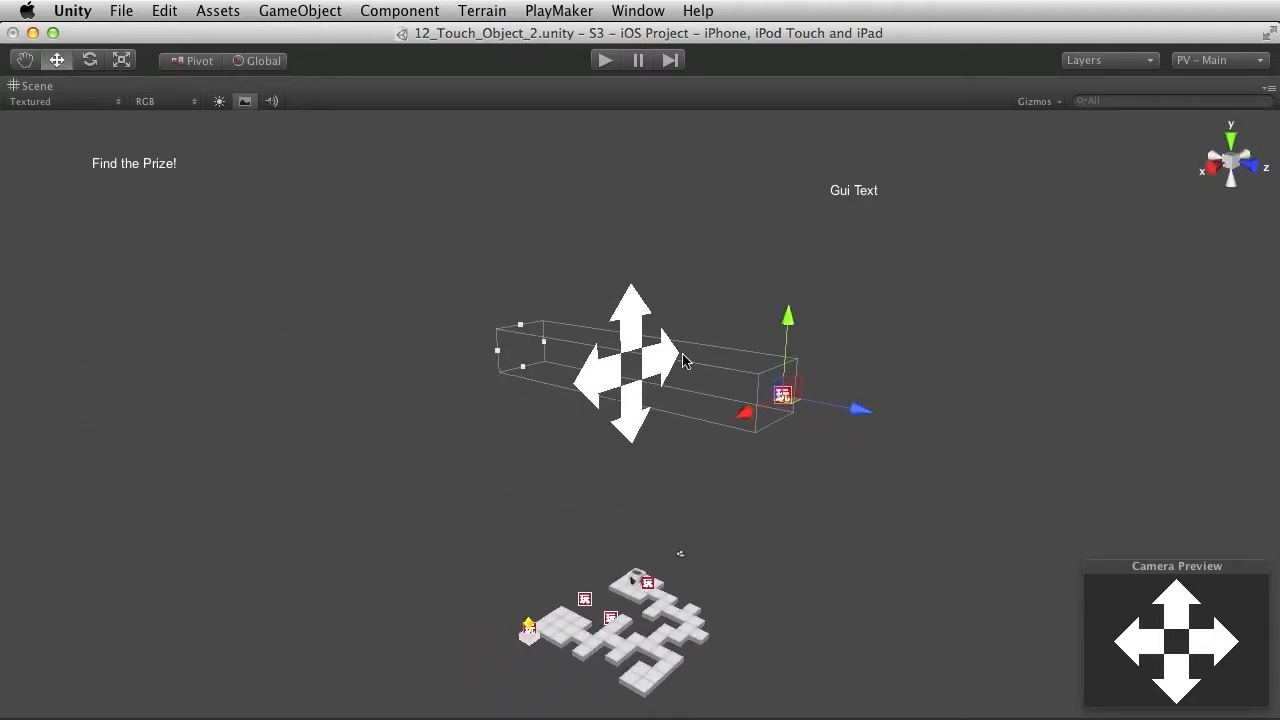
pyautogui.keyDown('alt'); pyautogui.moveTo(731, 477); pyautogui.dragTo(849, 389); pyautogui.keyUp('alt')
pyautogui.keyDown('alt'); pyautogui.moveTo(980, 397); pyautogui.dragTo(874, 366); pyautogui.keyUp('alt')
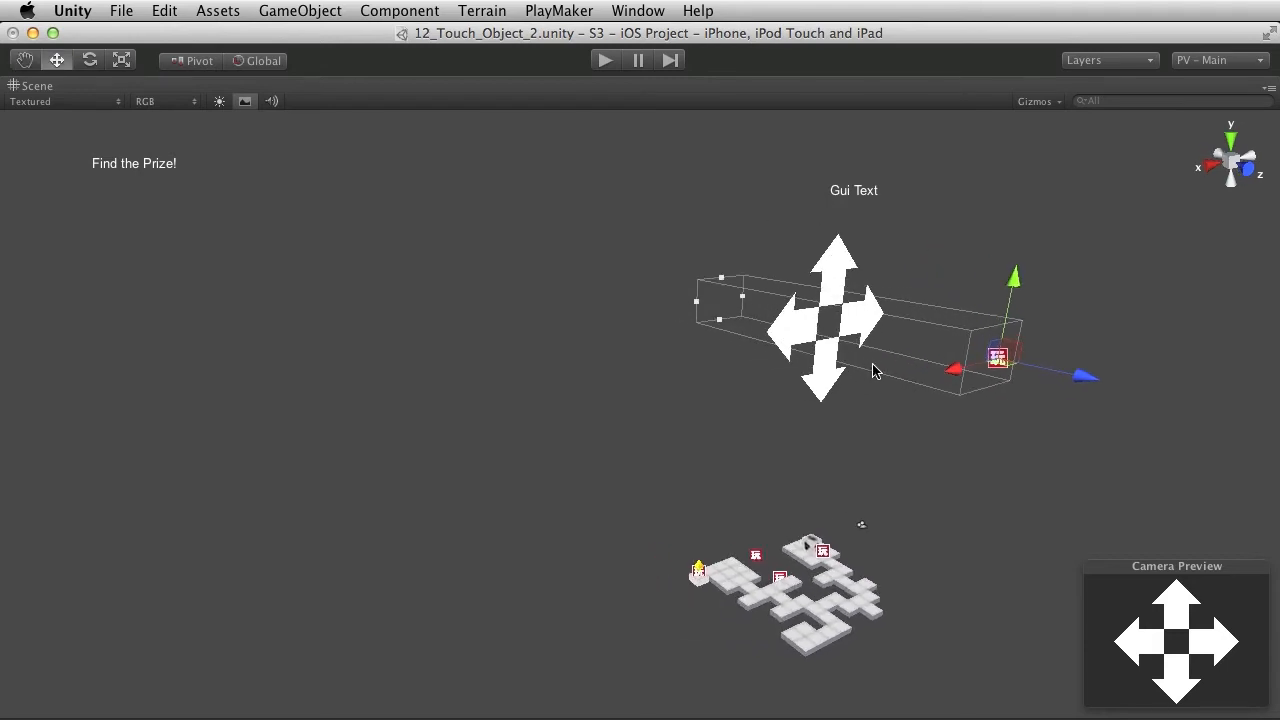
# Position a floating Inspector beside the arrows, reselect Camera_Buttons, and view its view volume from the side with the Move tool active
pyautogui.press('super+3')
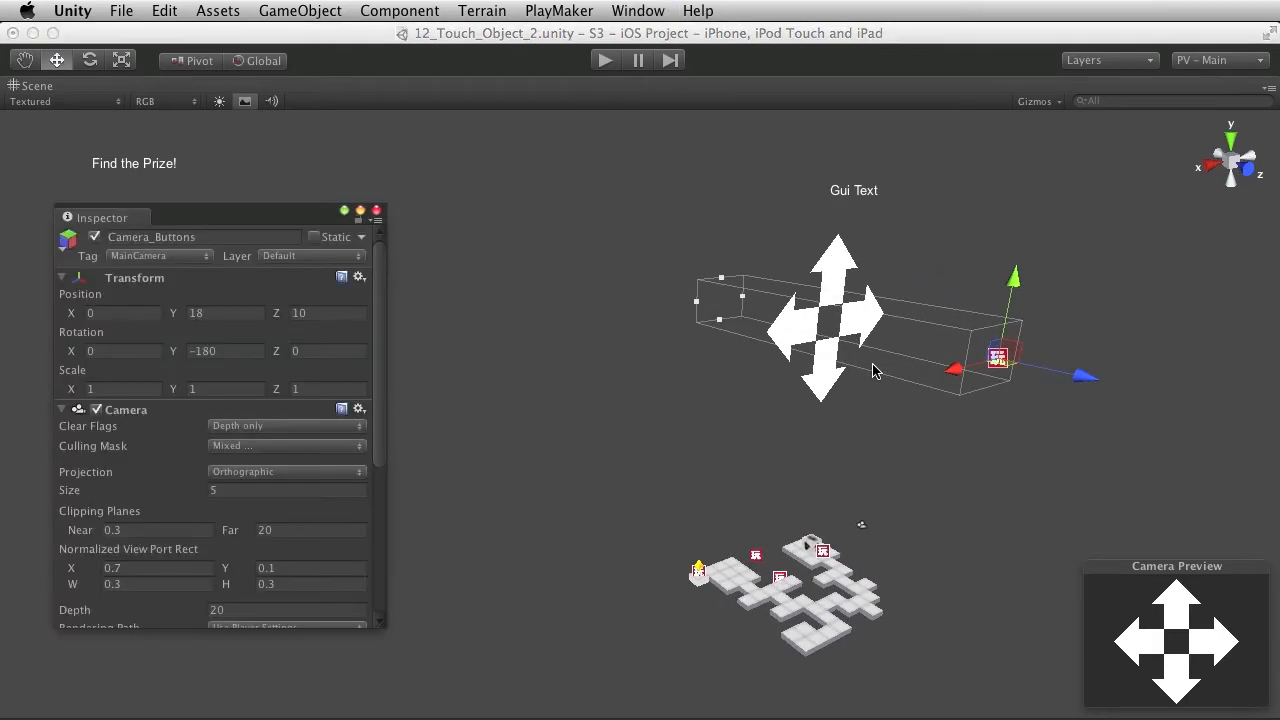
pyautogui.moveTo(220, 201); pyautogui.dragTo(345, 189)
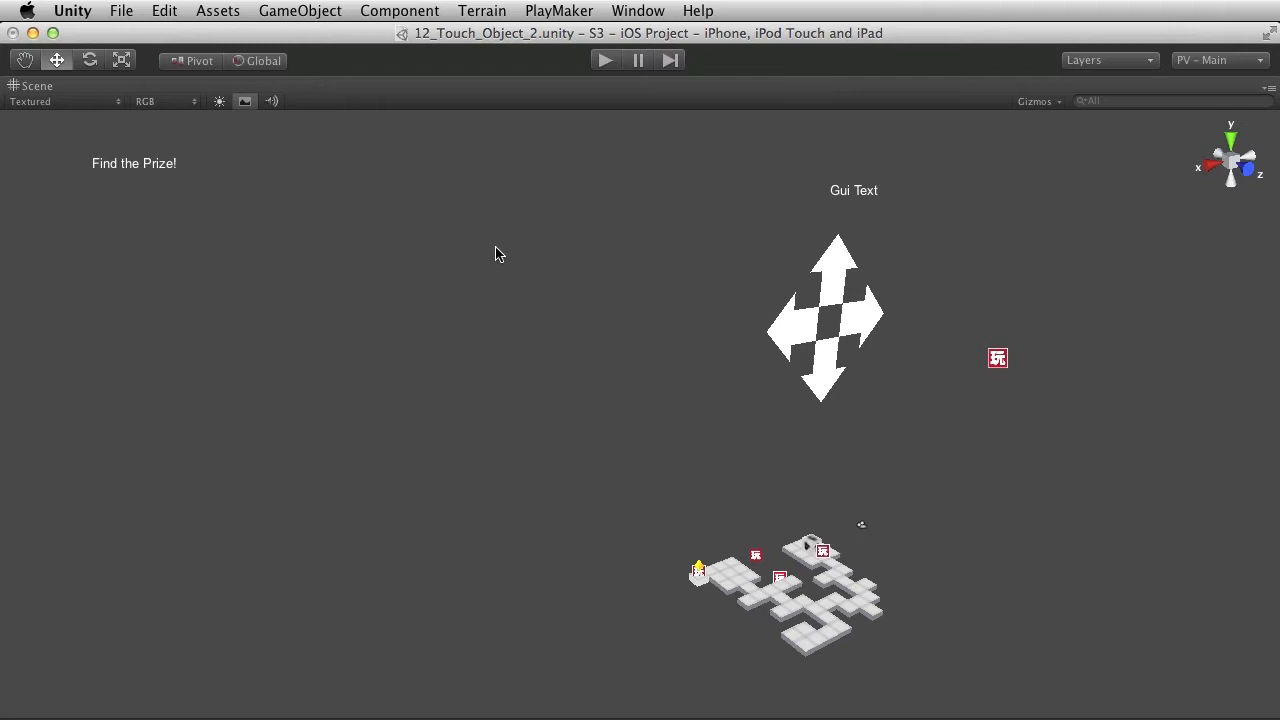
pyautogui.press('super+3')
pyautogui.moveTo(264, 214); pyautogui.dragTo(408, 233)
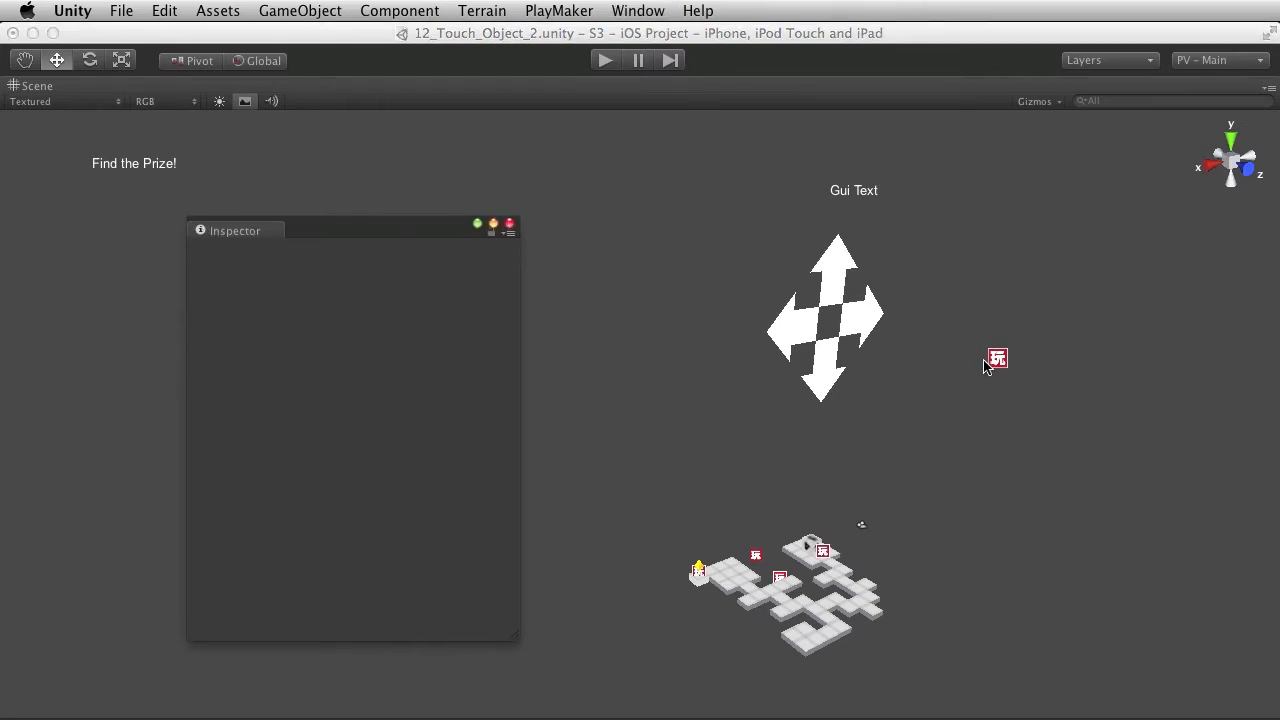
pyautogui.click(997, 361)
pyautogui.press('super+3')
pyautogui.keyDown('alt'); pyautogui.moveTo(784, 412); pyautogui.dragTo(955, 403); pyautogui.keyUp('alt')
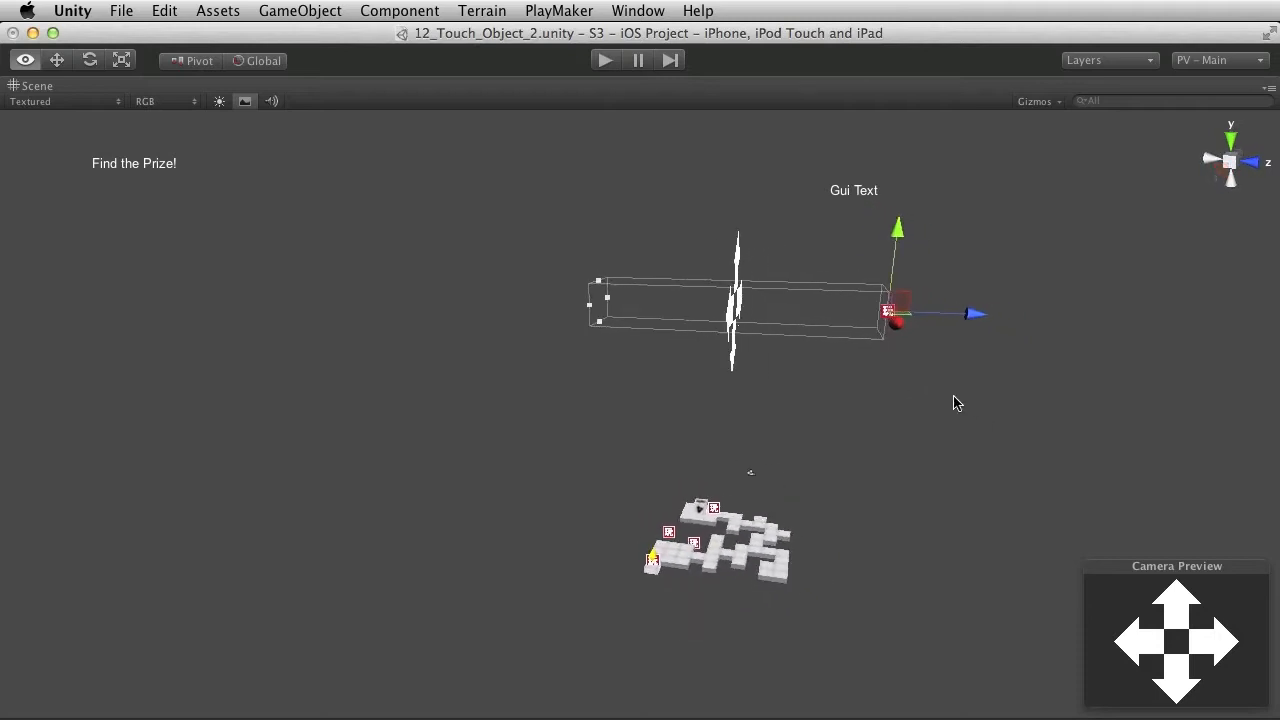
pyautogui.press('w')
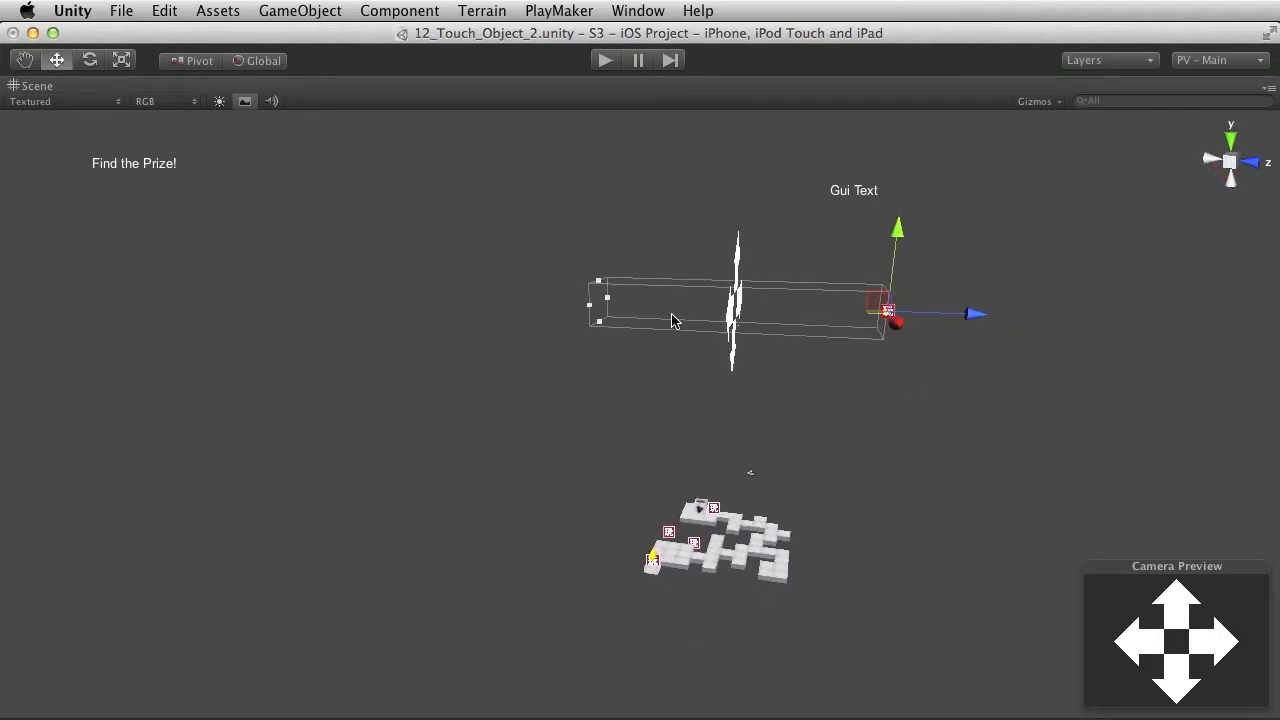
# Show the floating Inspector for Camera_Buttons and set its far clipping plane to 12
pyautogui.press('super+3')
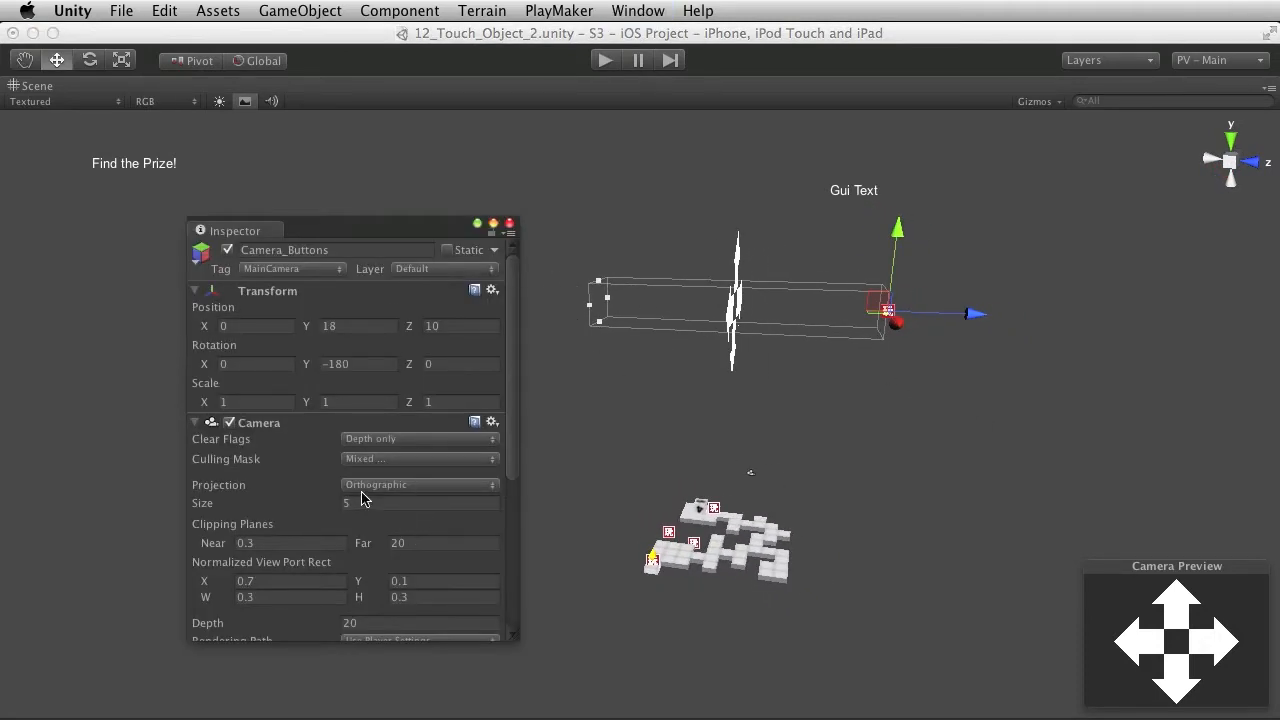
pyautogui.click(396, 543)
pyautogui.write('12')
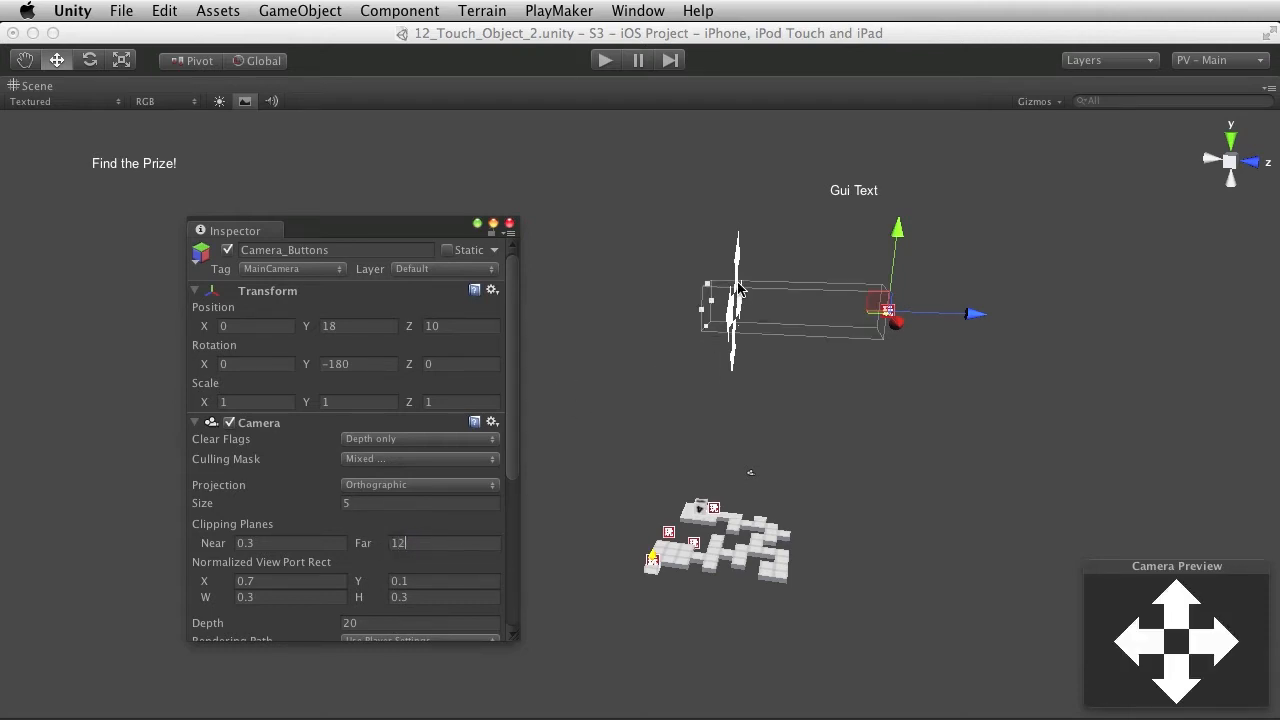
# Try far clipping plane values of 9 and 8.13 on Camera_Buttons, and return the value to 12
pyautogui.click(370, 543)
pyautogui.write('9')
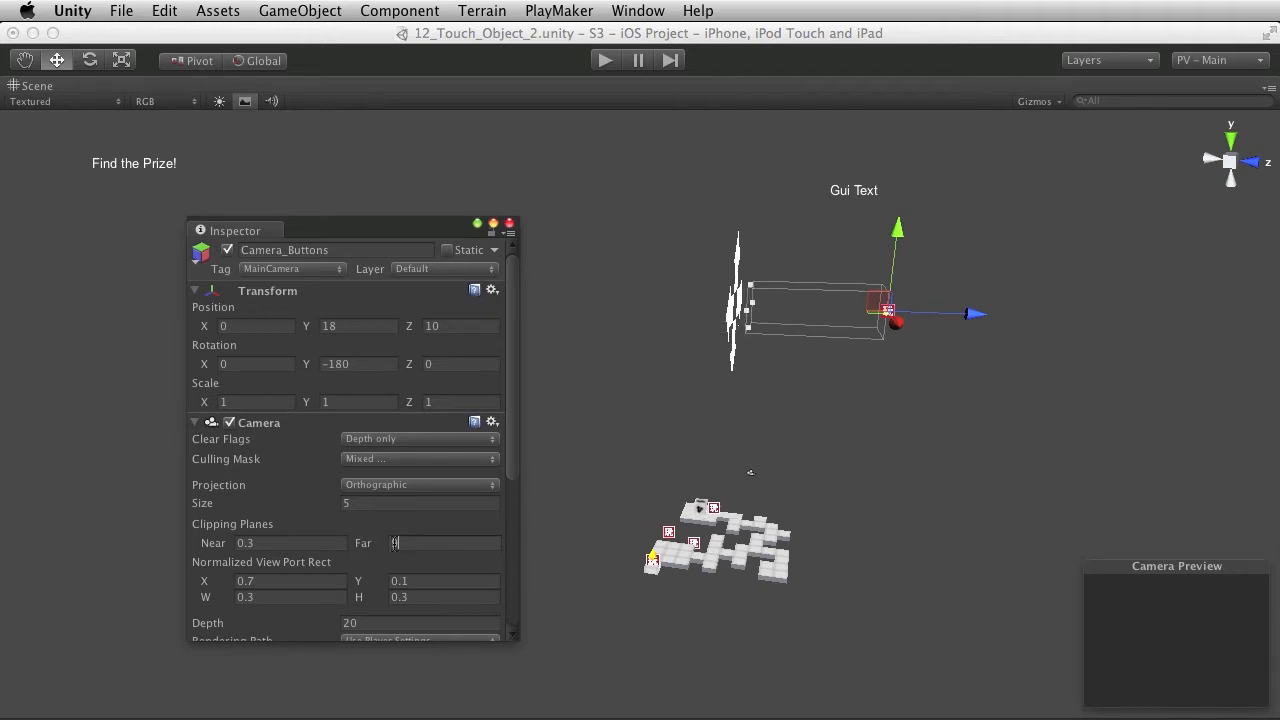
pyautogui.moveTo(385, 546)
pyautogui.mouseDown()
pyautogui.moveTo(310, 547)
pyautogui.moveTo(360, 543)
pyautogui.mouseUp()
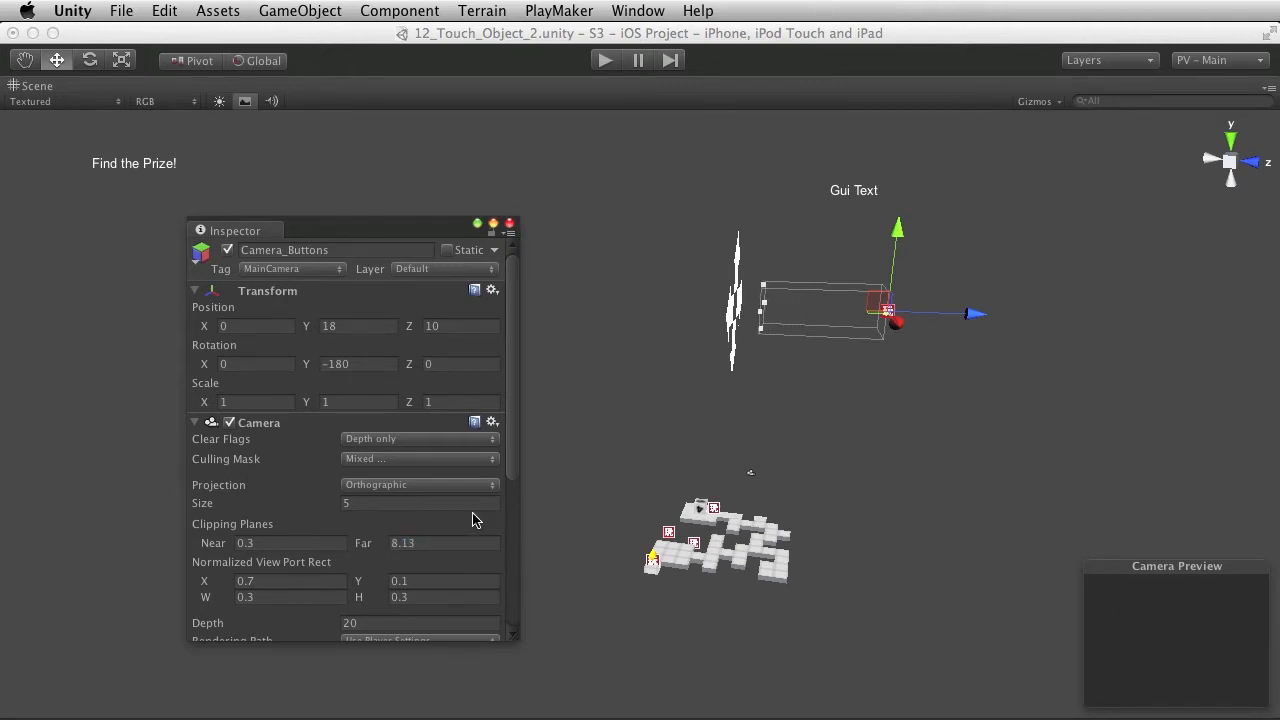
pyautogui.moveTo(386, 549); pyautogui.dragTo(430, 550)
pyautogui.click(363, 543)
pyautogui.write('12')
pyautogui.press('Return')
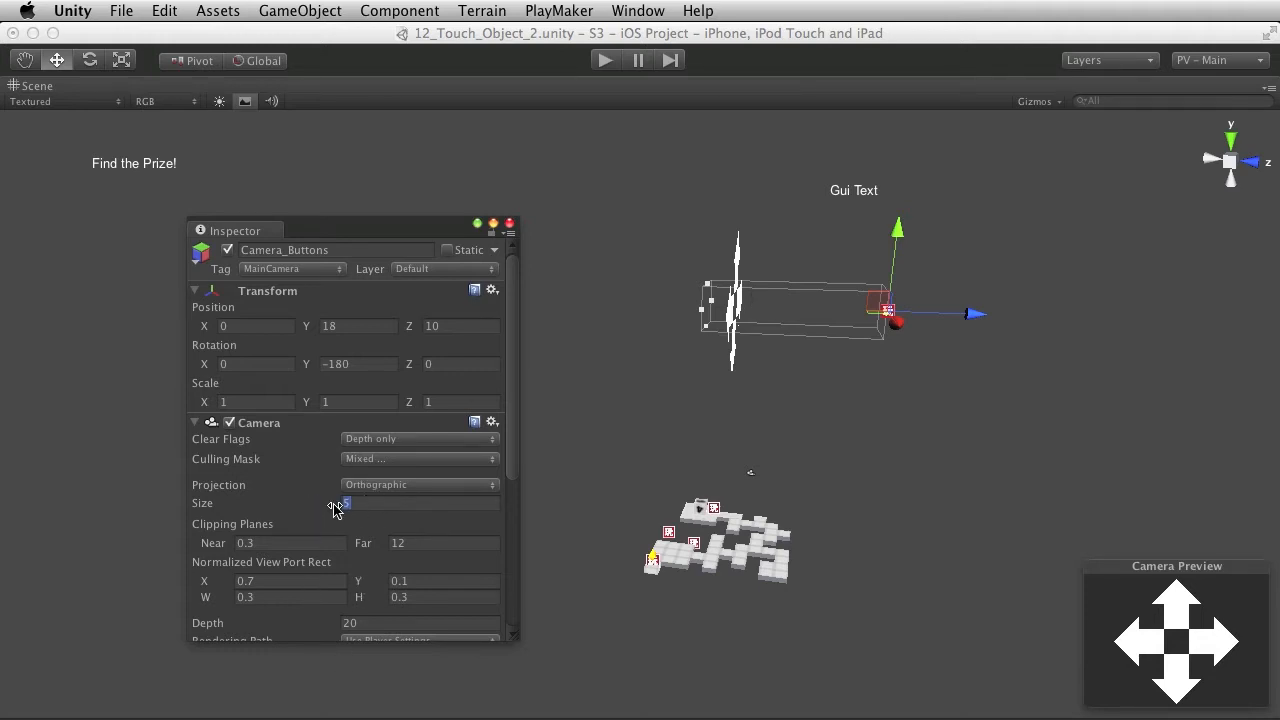
# Try orthographic sizes of 1 and 1.5 on Camera_Buttons, and return the size to 5
pyautogui.write('1')
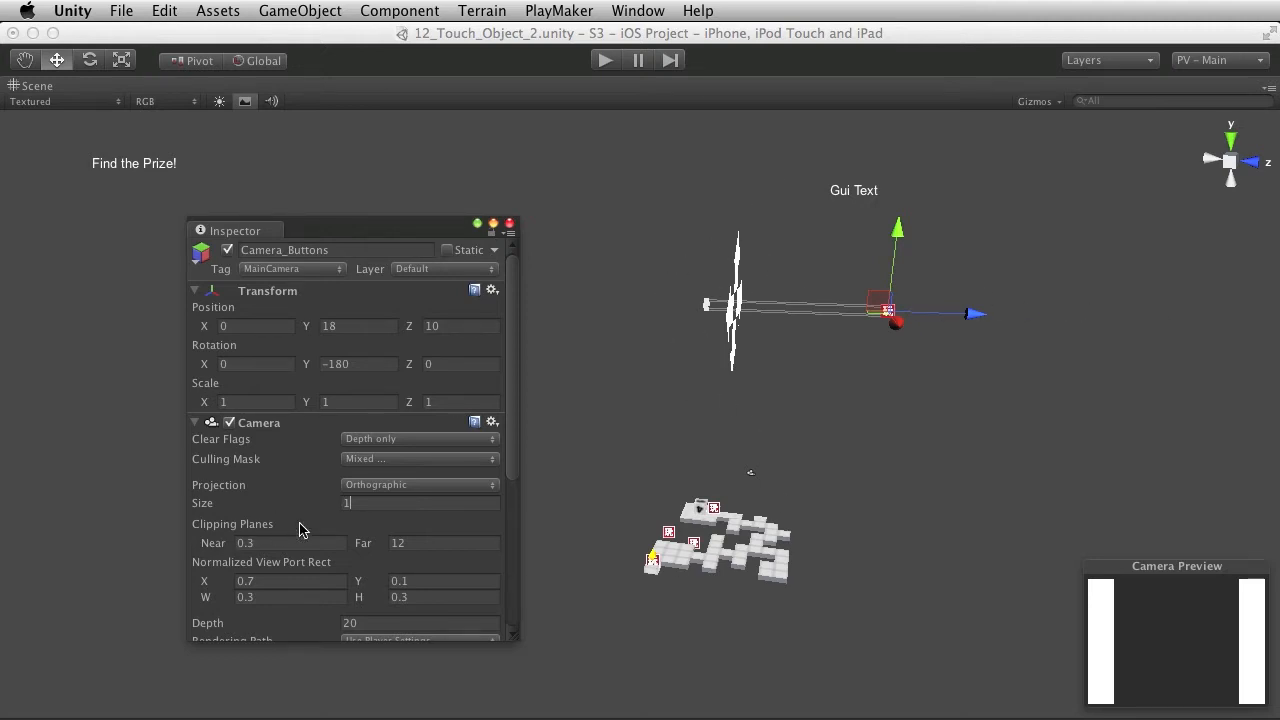
pyautogui.press('BackSpace')
pyautogui.write('5')
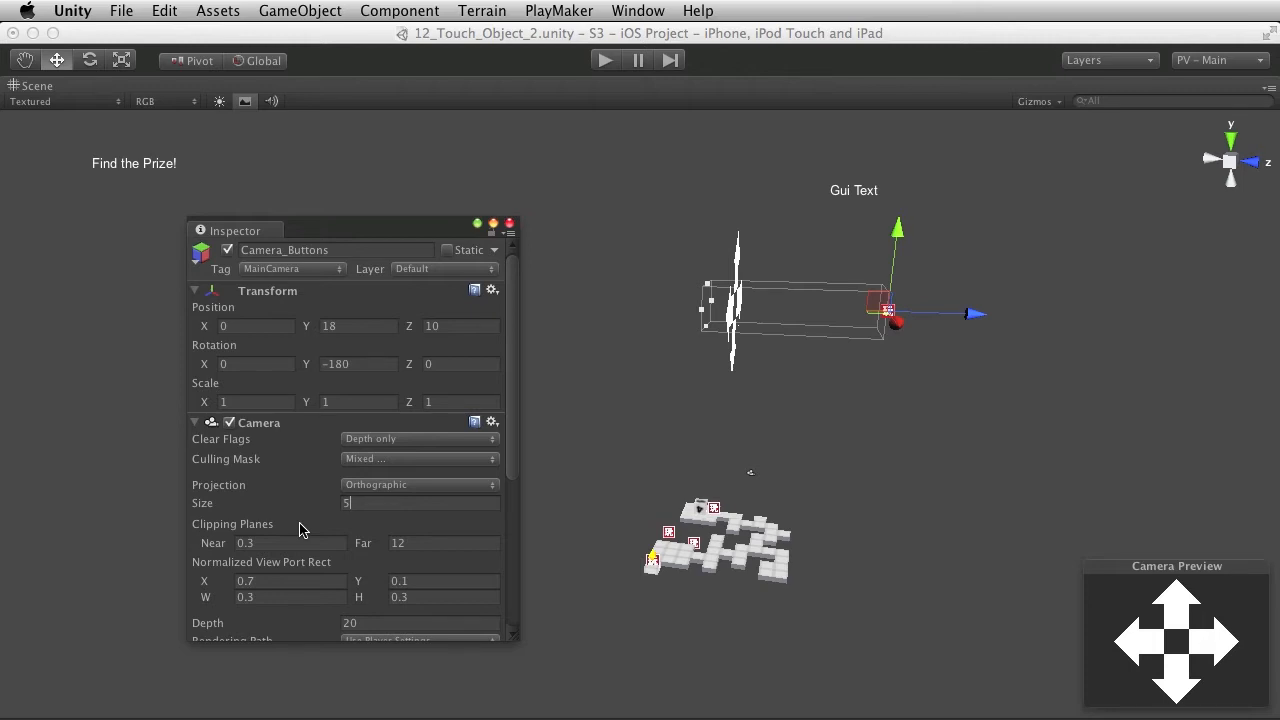
pyautogui.press('BackSpace')
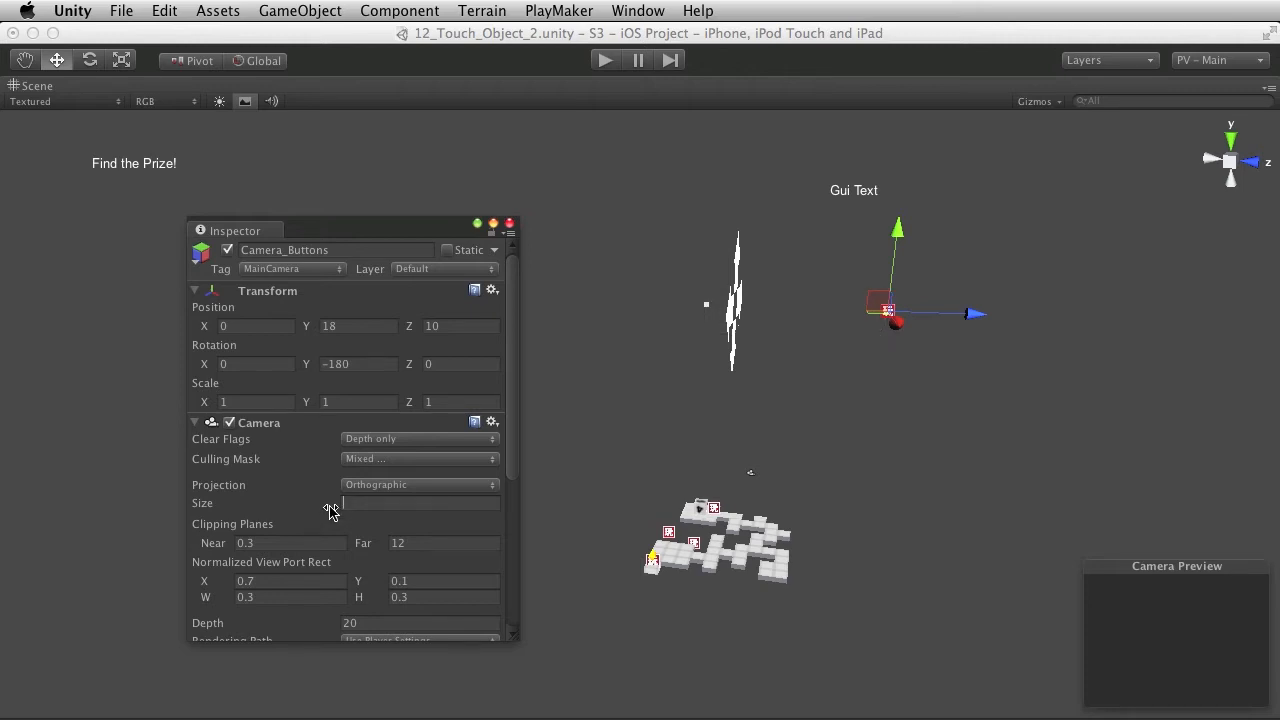
pyautogui.write('1.5')
pyautogui.press('Return')
pyautogui.moveTo(352, 512)
pyautogui.mouseDown()
pyautogui.moveTo(420, 517)
pyautogui.moveTo(372, 514)
pyautogui.mouseUp()
pyautogui.write('5')
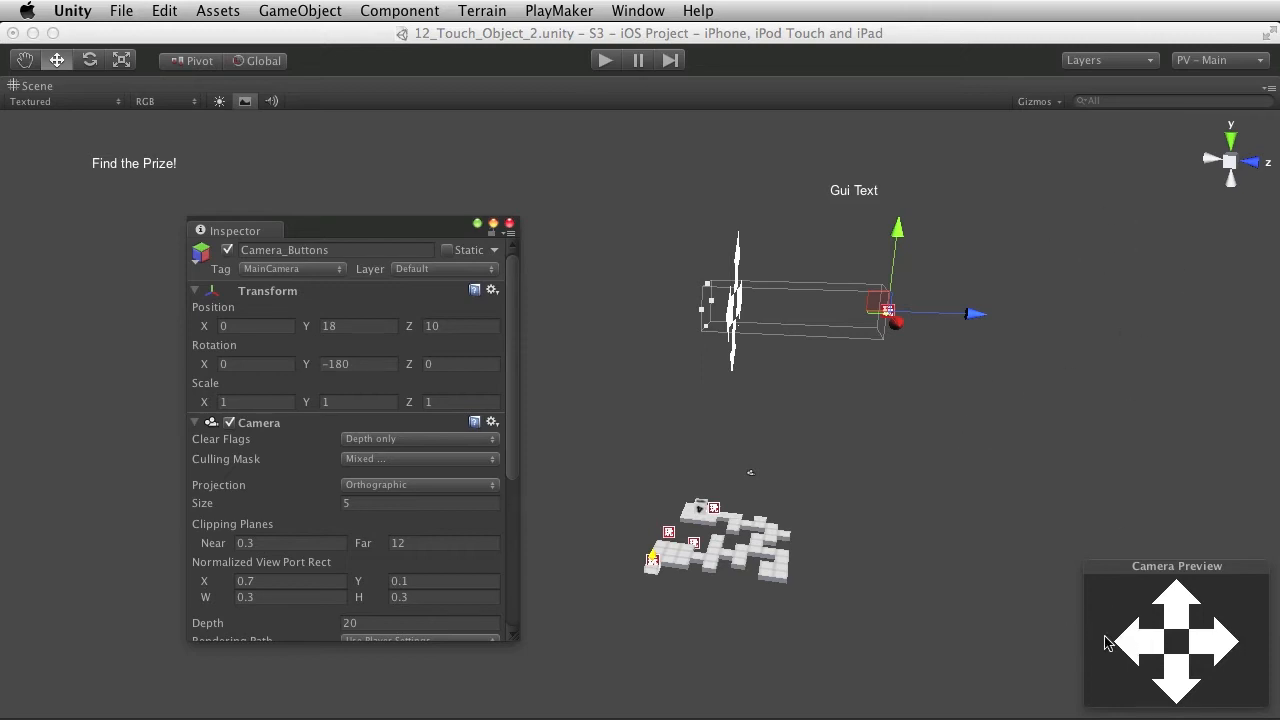
# Close the floating Inspector, restore the editor layout, and check the arrow overlay in the enlarged Game view
pyautogui.click(511, 225)
pyautogui.press('space')
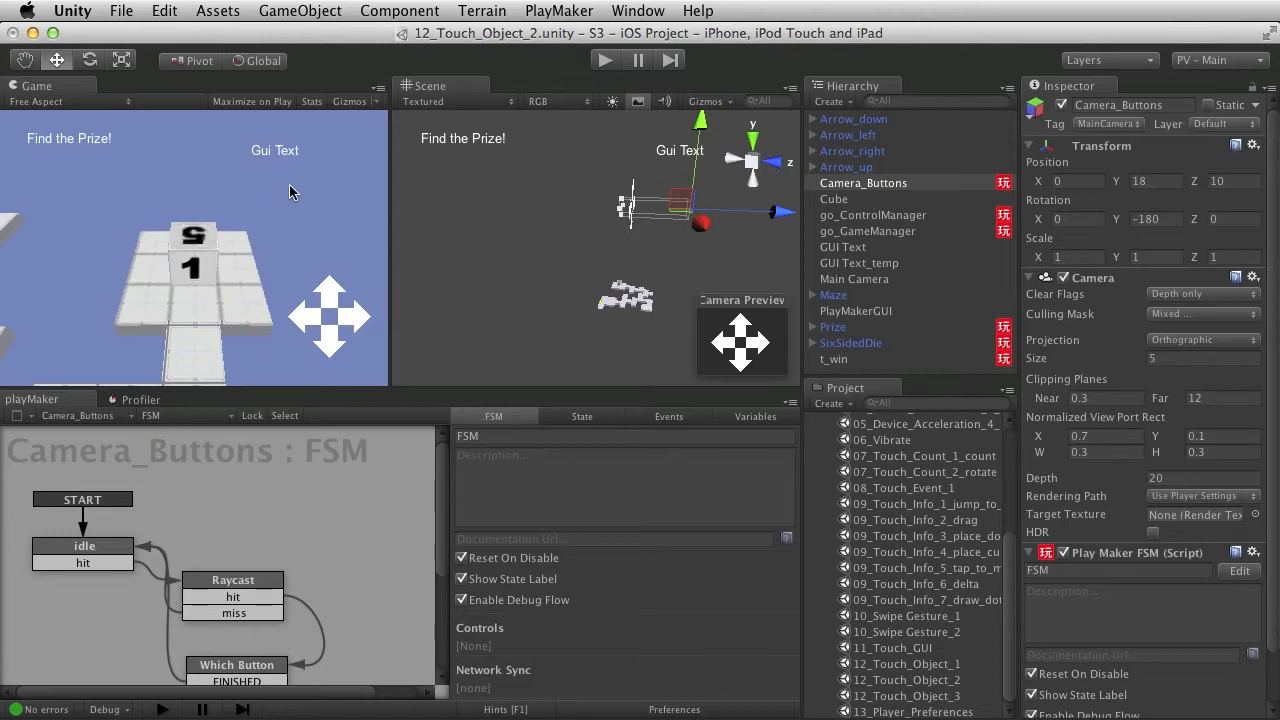
pyautogui.press('space')
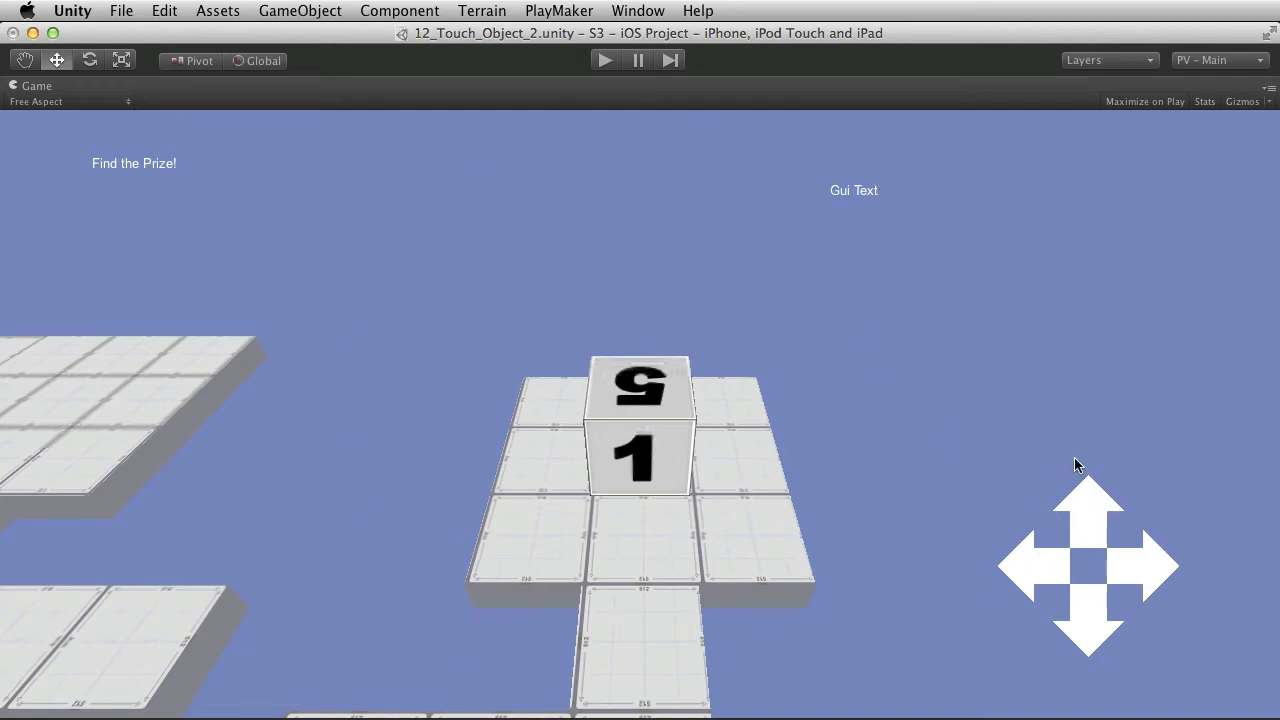
pyautogui.hotkey('shift', 'space')
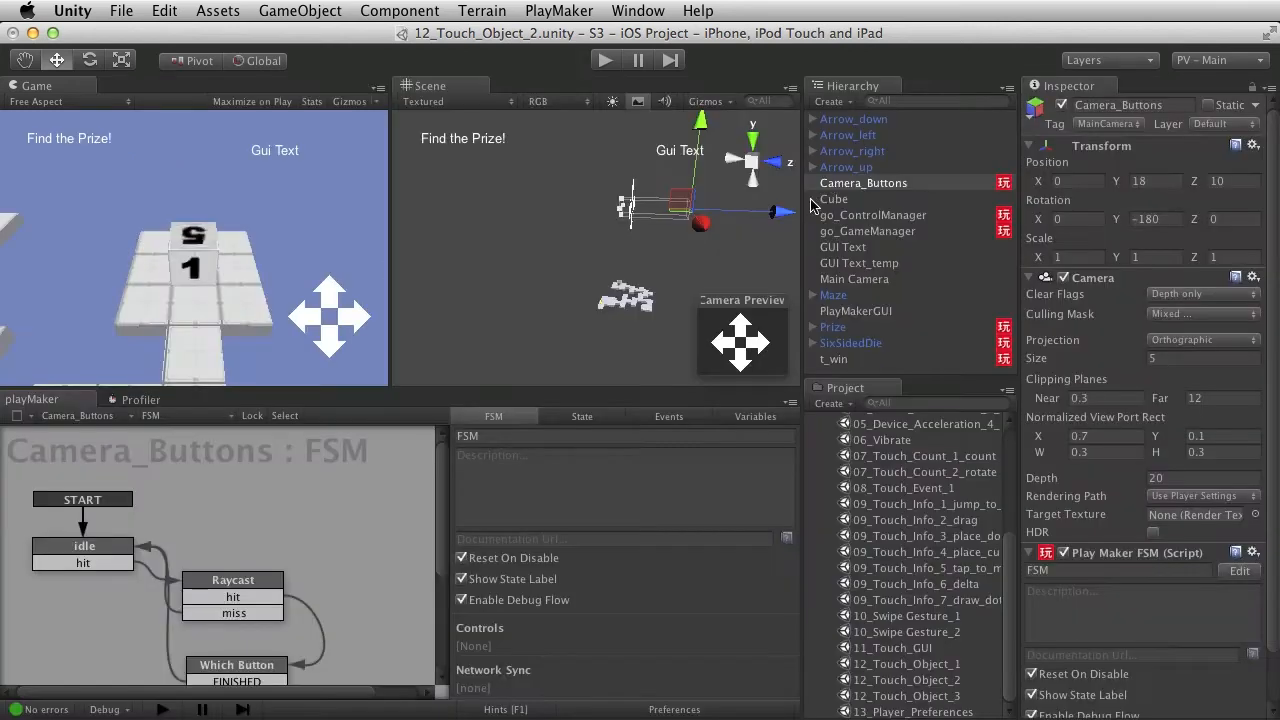
# Compare the Clear Flags options of Main Camera and Camera_Buttons, check Camera_Buttons' Depth setting, and reselect Main Camera
pyautogui.click(875, 280)
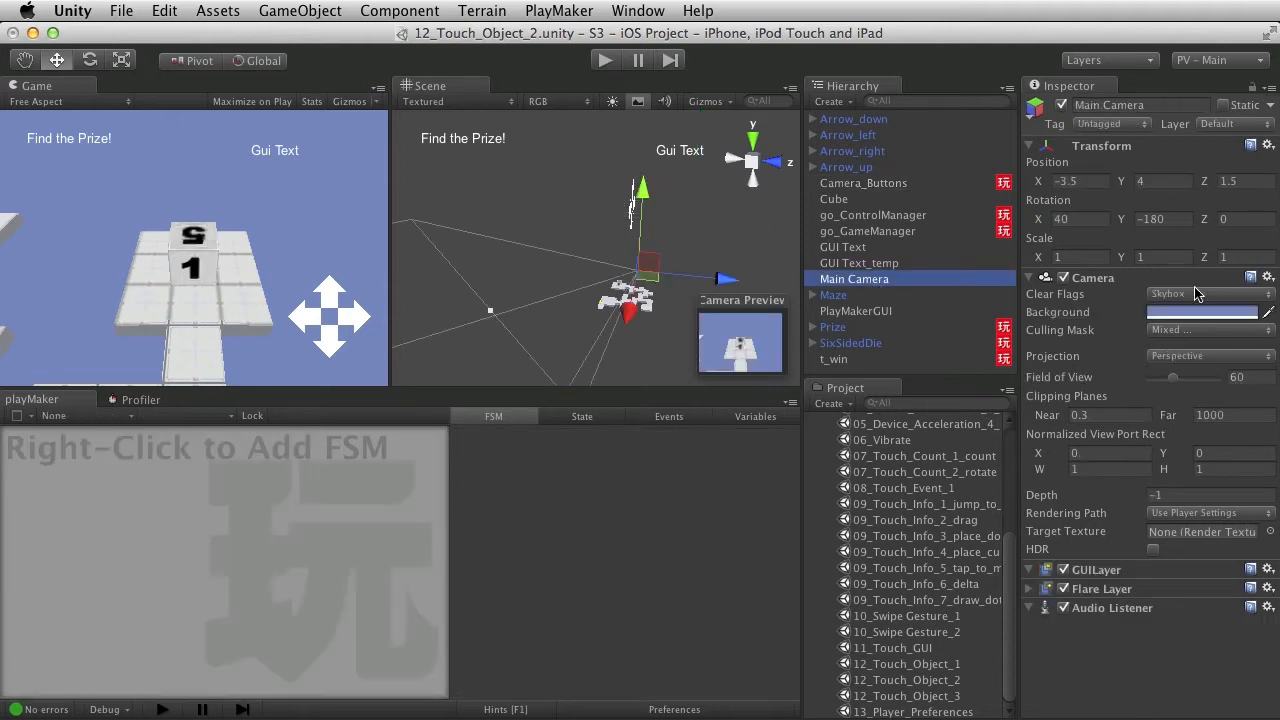
pyautogui.click(1210, 296)
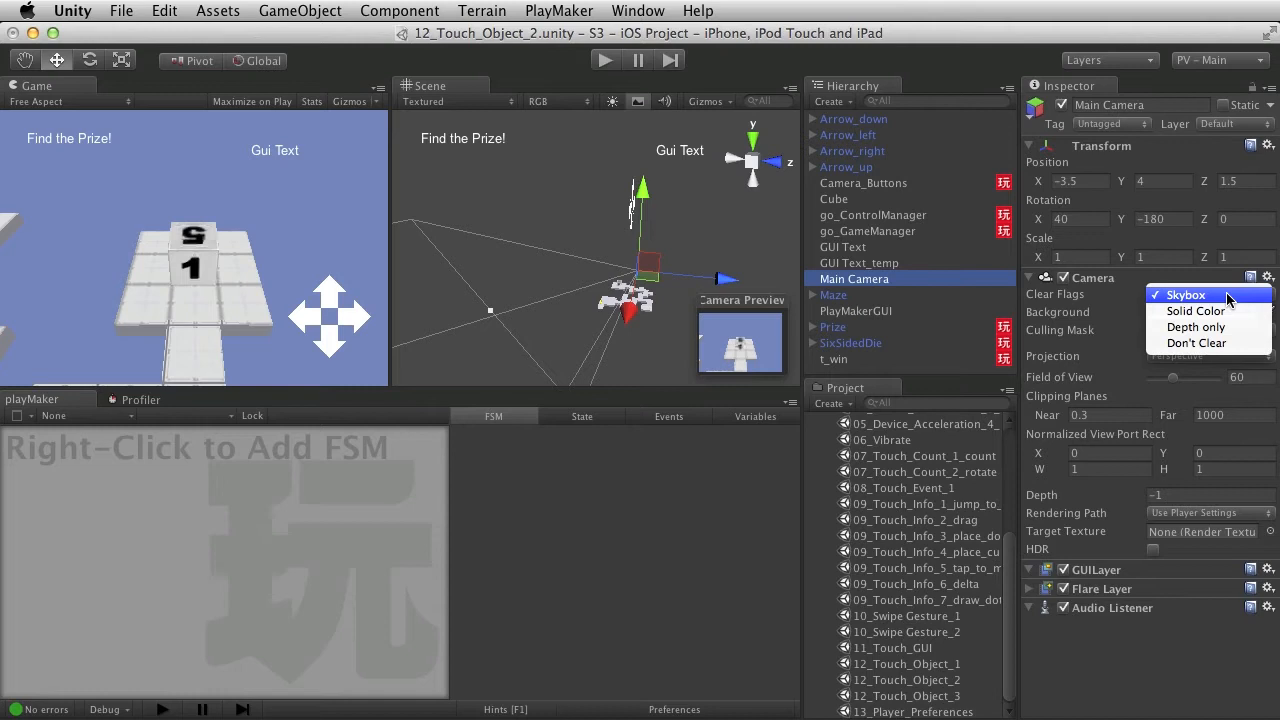
pyautogui.click(1228, 298)
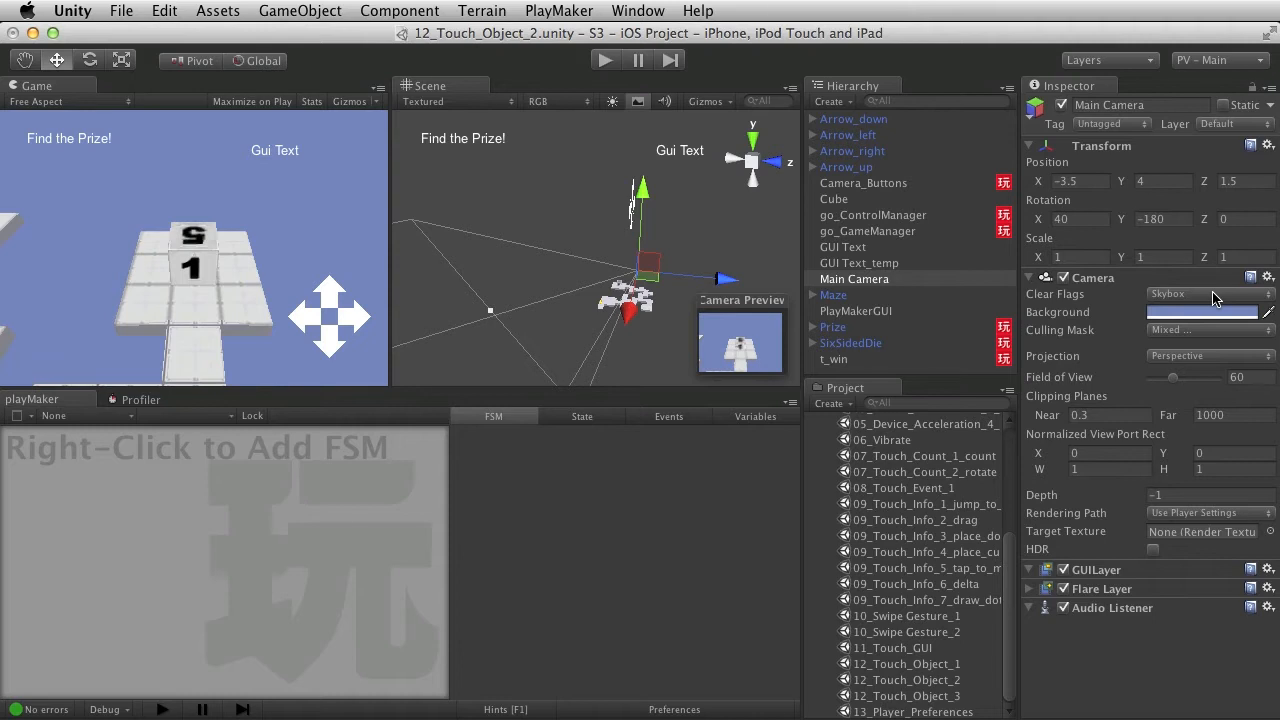
pyautogui.click(880, 186)
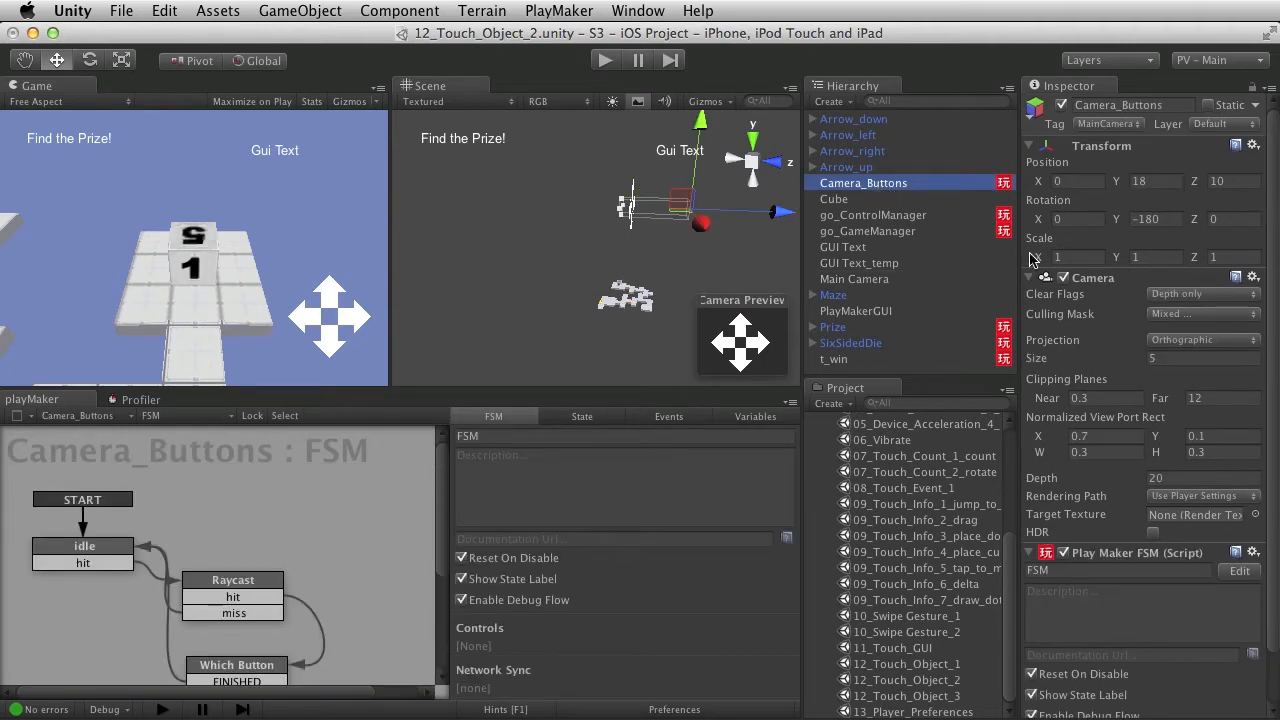
pyautogui.click(1213, 295)
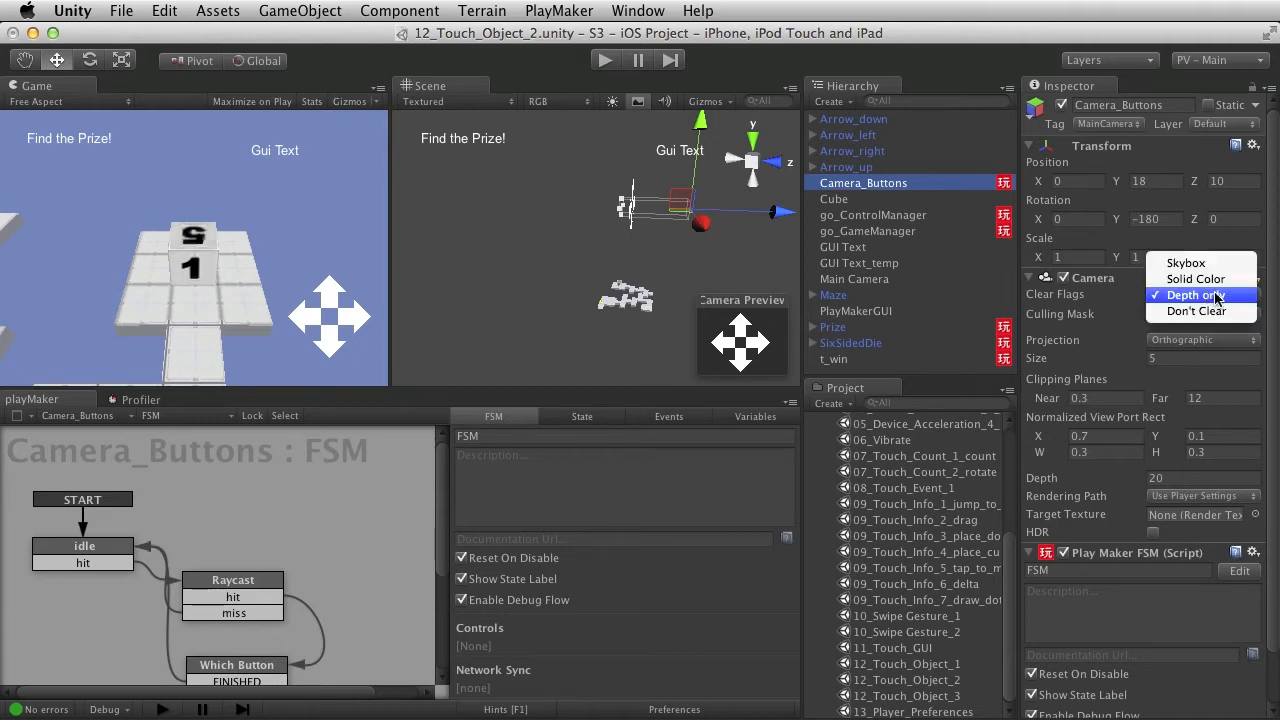
pyautogui.click(1213, 296)
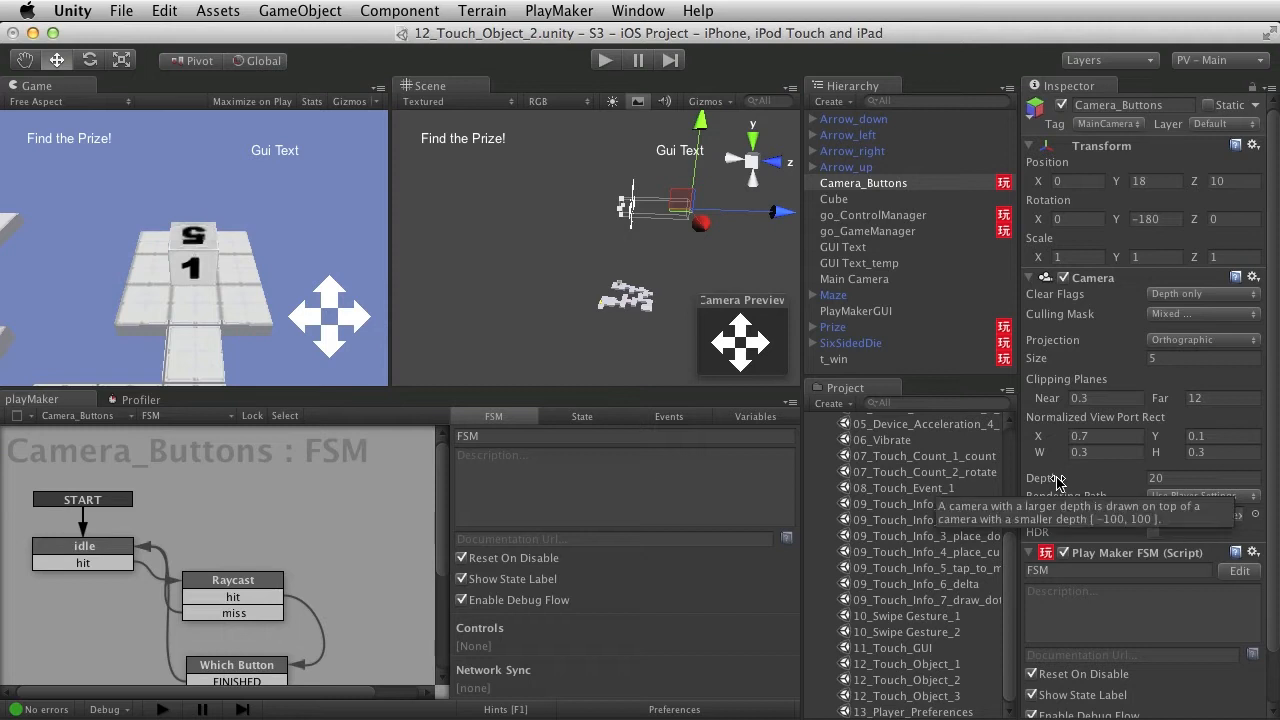
pyautogui.click(1130, 482)
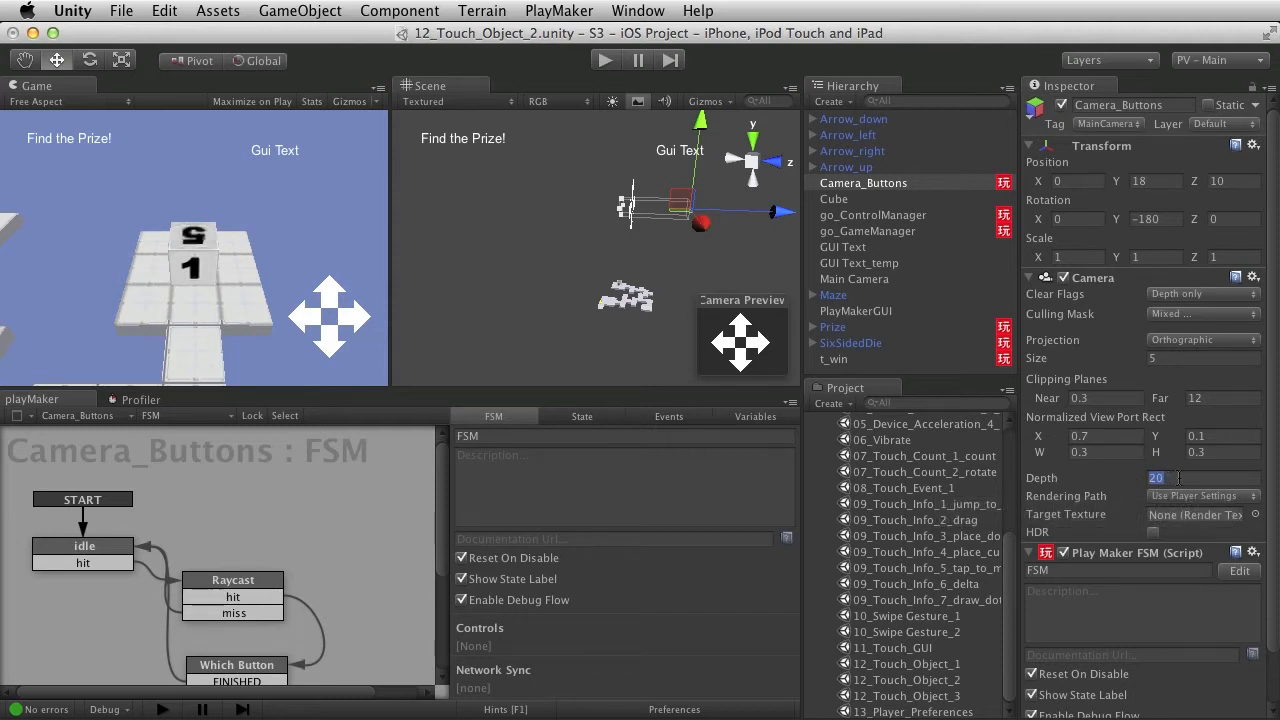
pyautogui.click(872, 280)
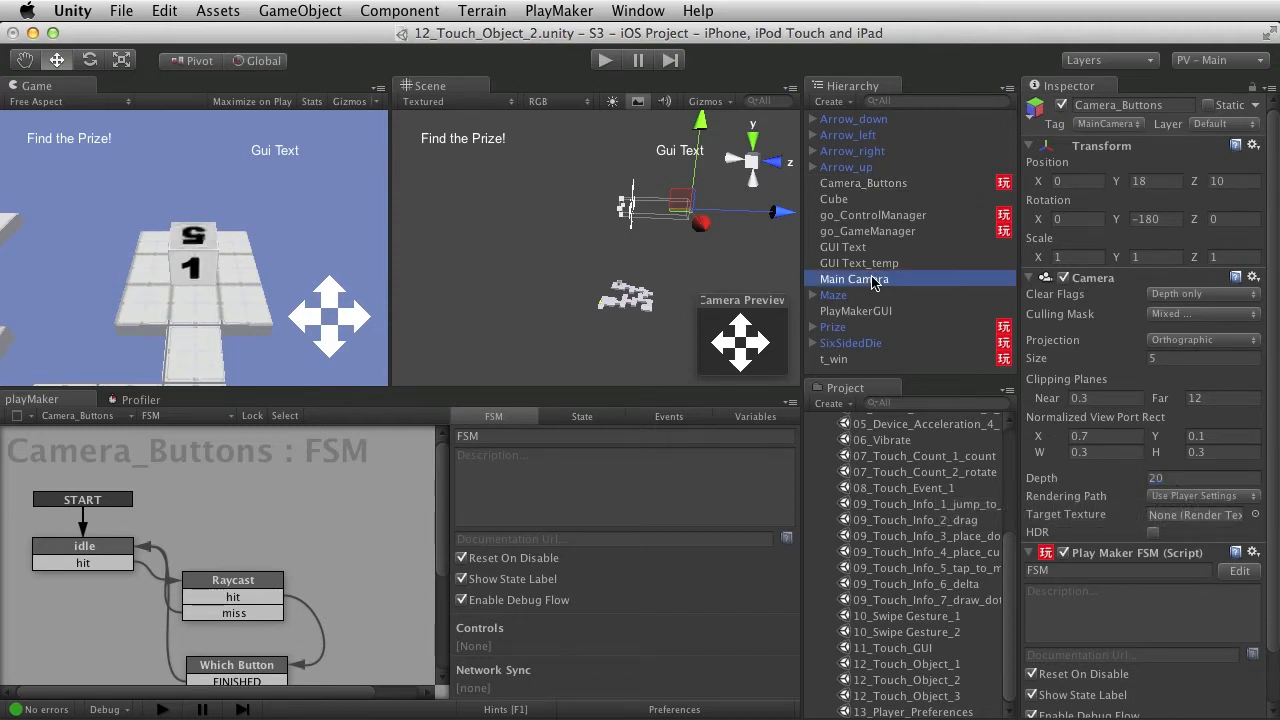
# Compare the Depth settings of Main Camera and Camera_Buttons
pyautogui.click(1160, 495)
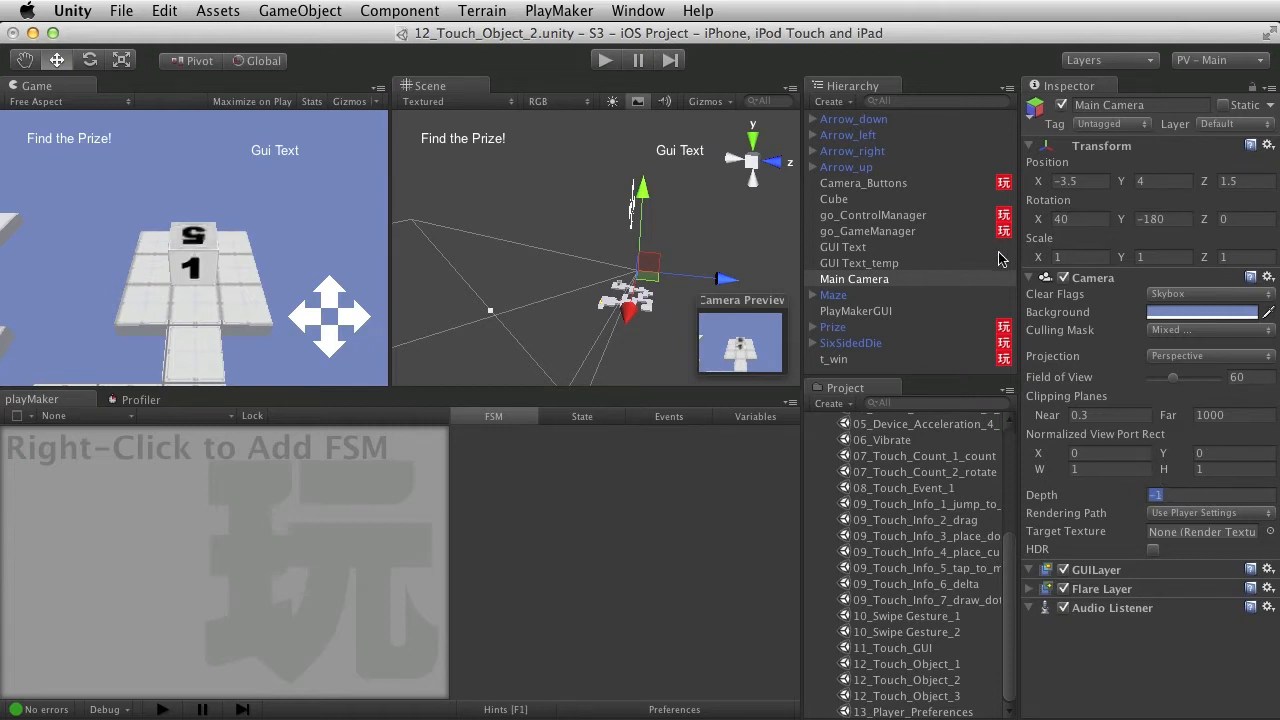
pyautogui.click(866, 184)
pyautogui.click(1176, 478)
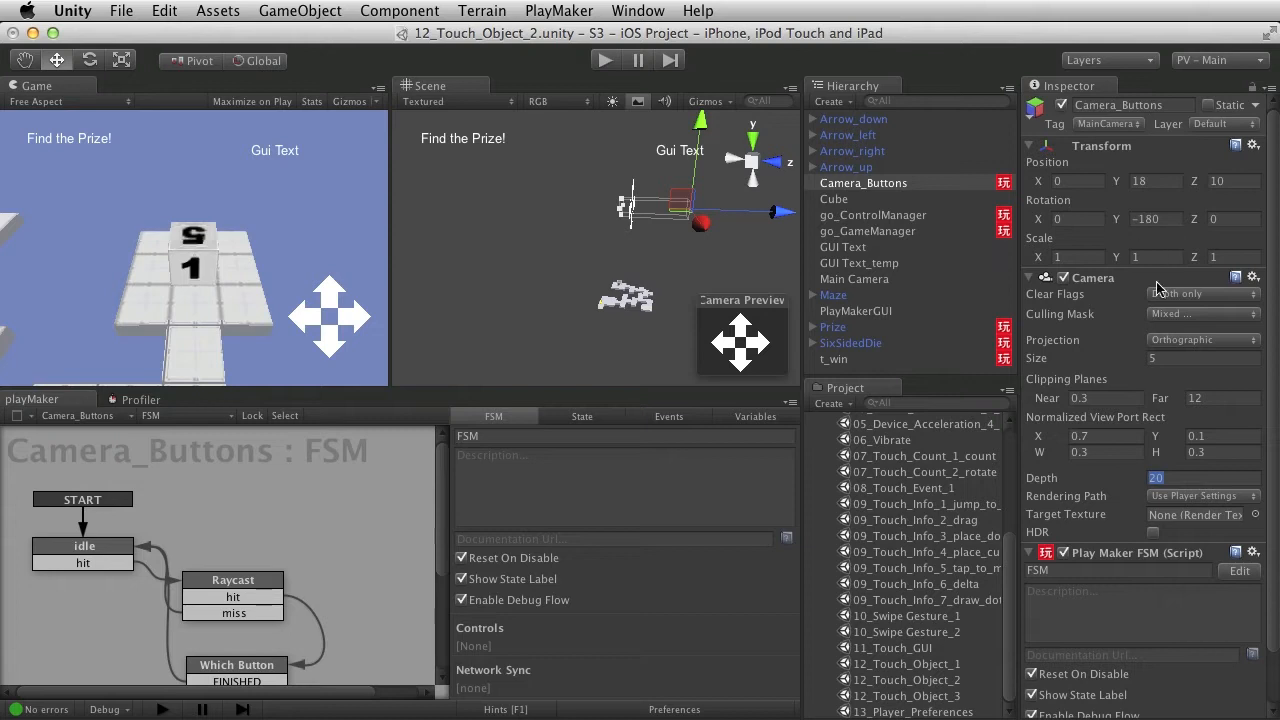
# Try Skybox as the Clear Flags of Camera_Buttons, and return the setting to Depth only
pyautogui.click(1190, 296)
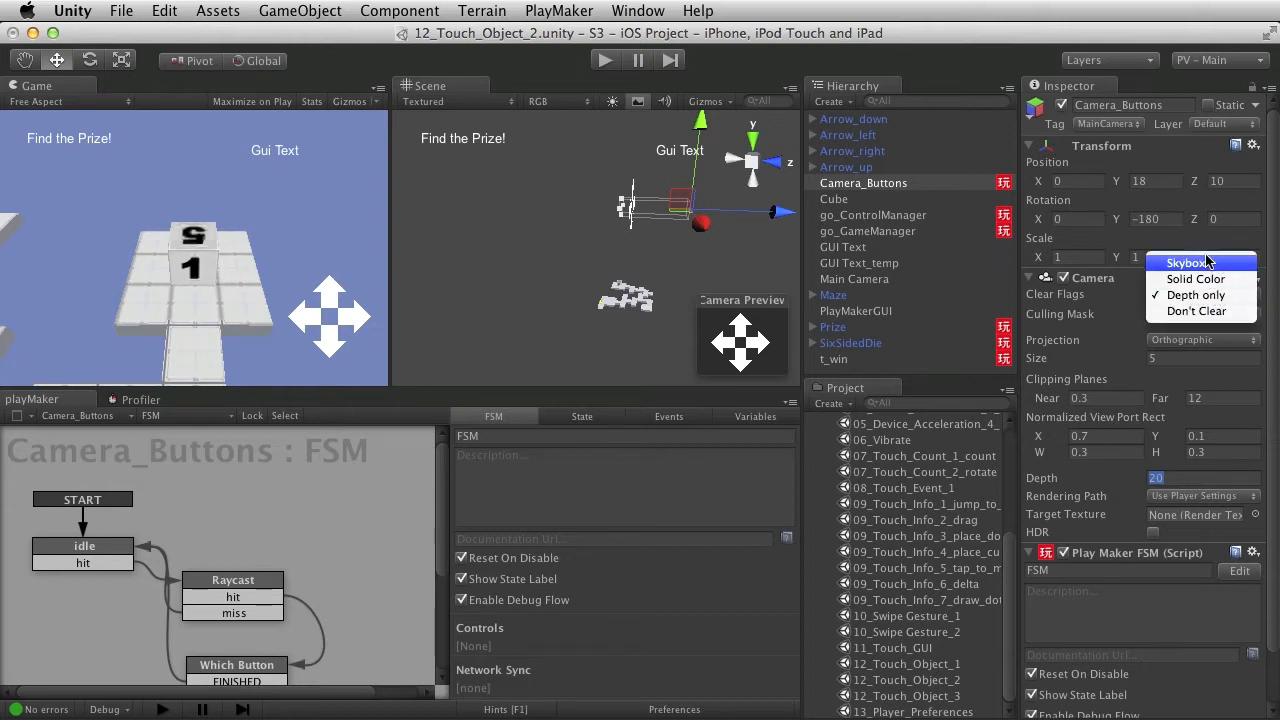
pyautogui.click(1207, 262)
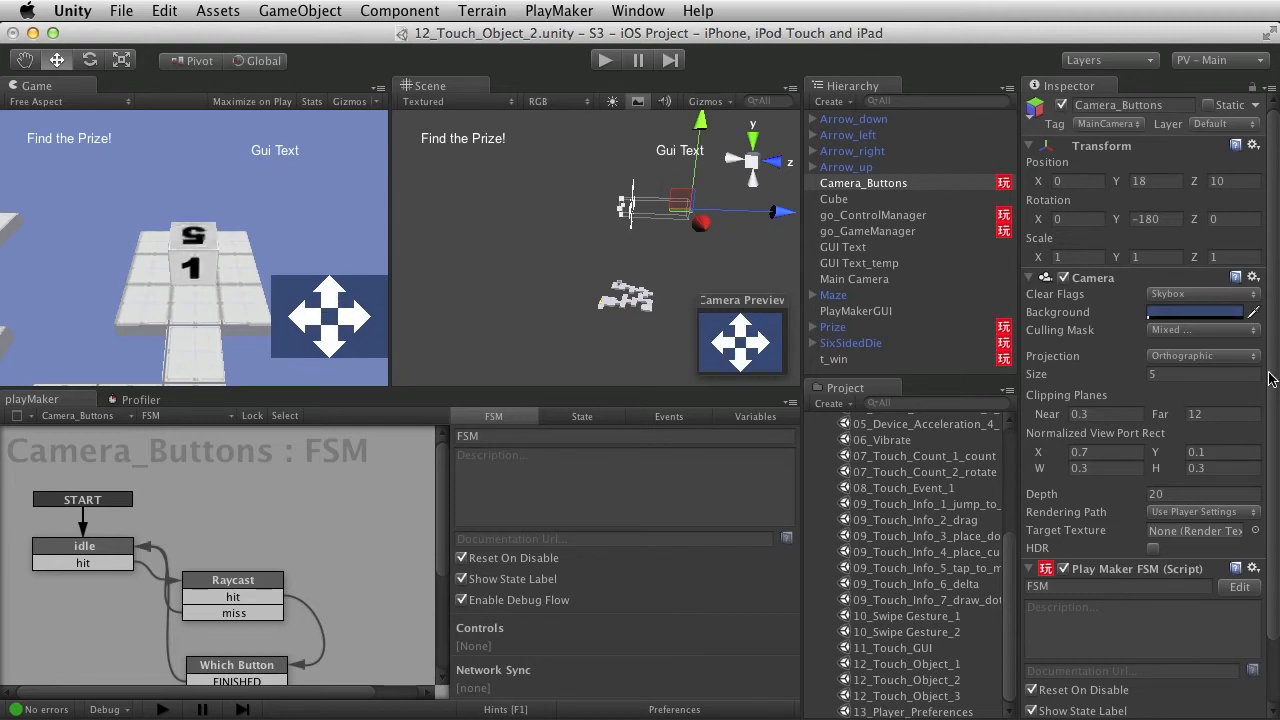
pyautogui.click(1193, 296)
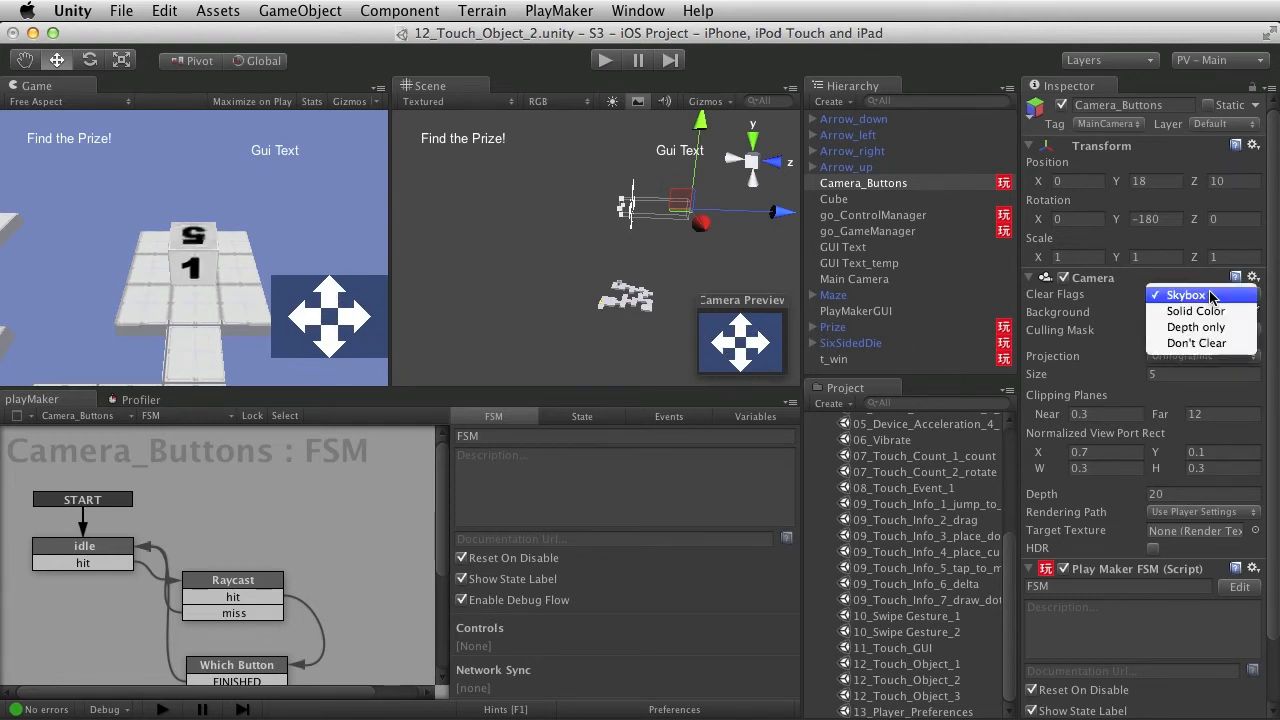
pyautogui.click(1200, 323)
pyautogui.click(1160, 478)
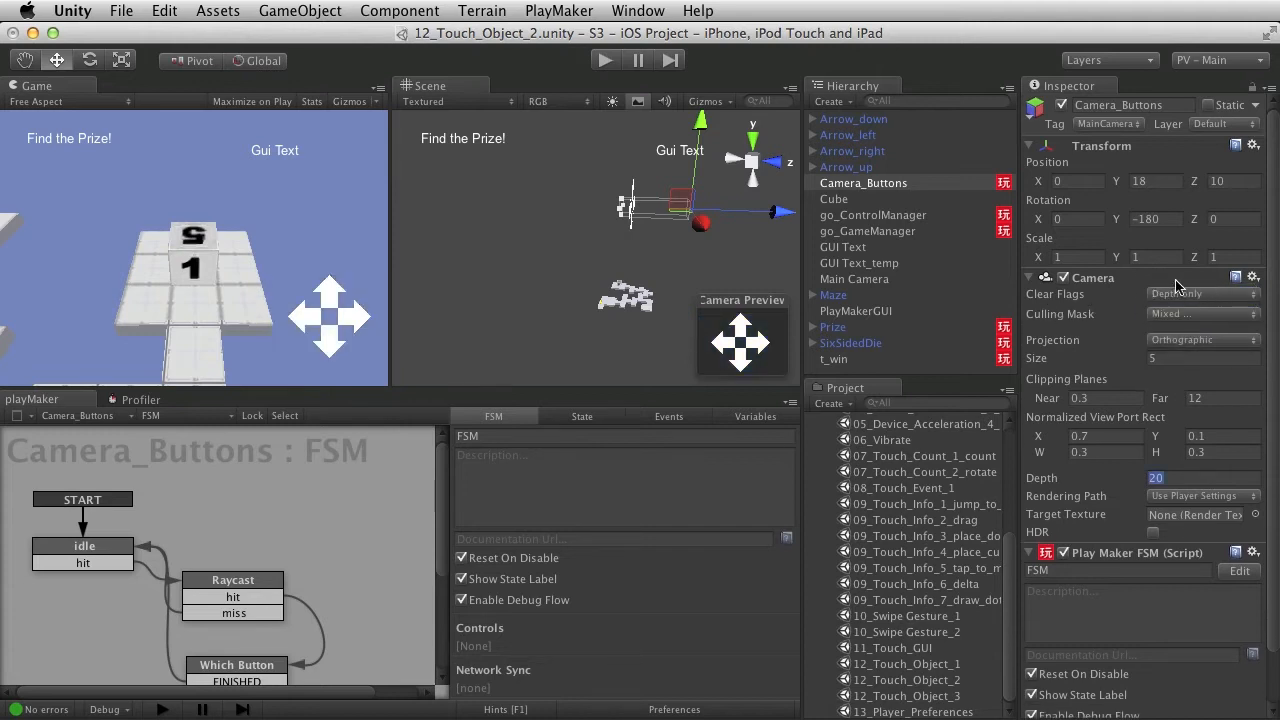
# Check the Projection options of Camera_Buttons, keeping Orthographic
pyautogui.click(1220, 343)
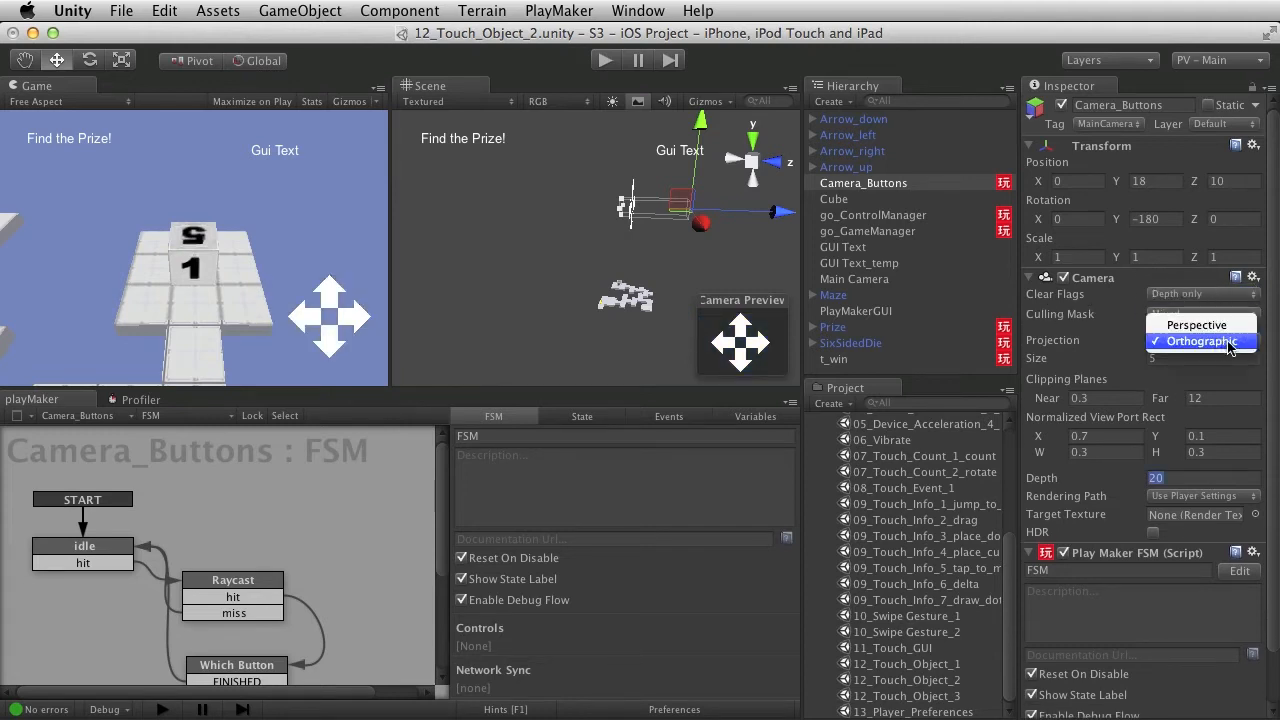
pyautogui.click(1228, 343)
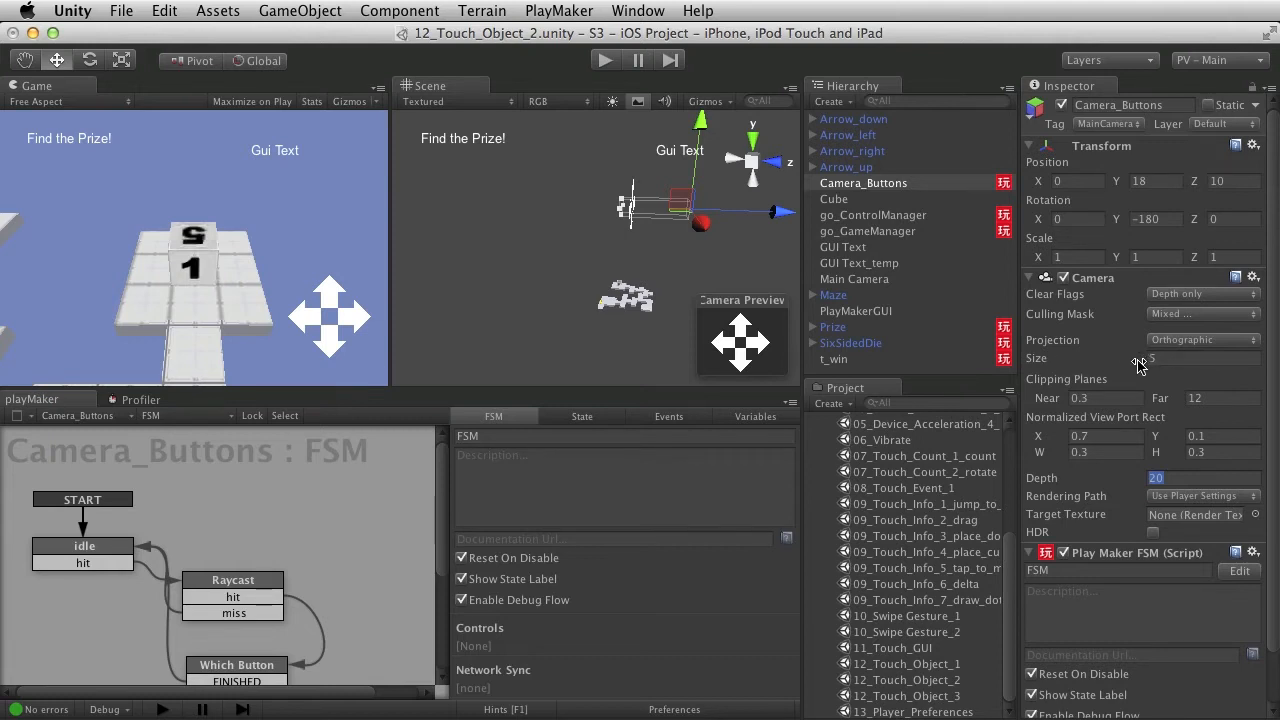
pyautogui.click(1190, 342)
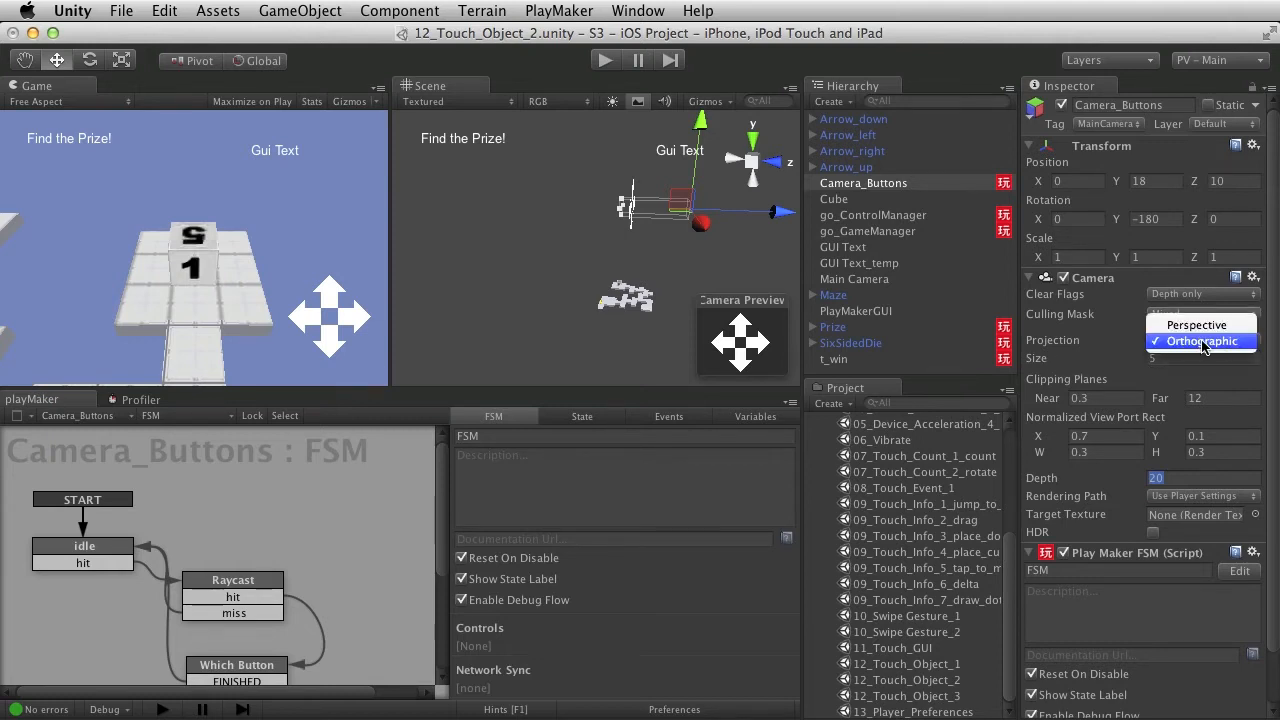
pyautogui.click(1208, 343)
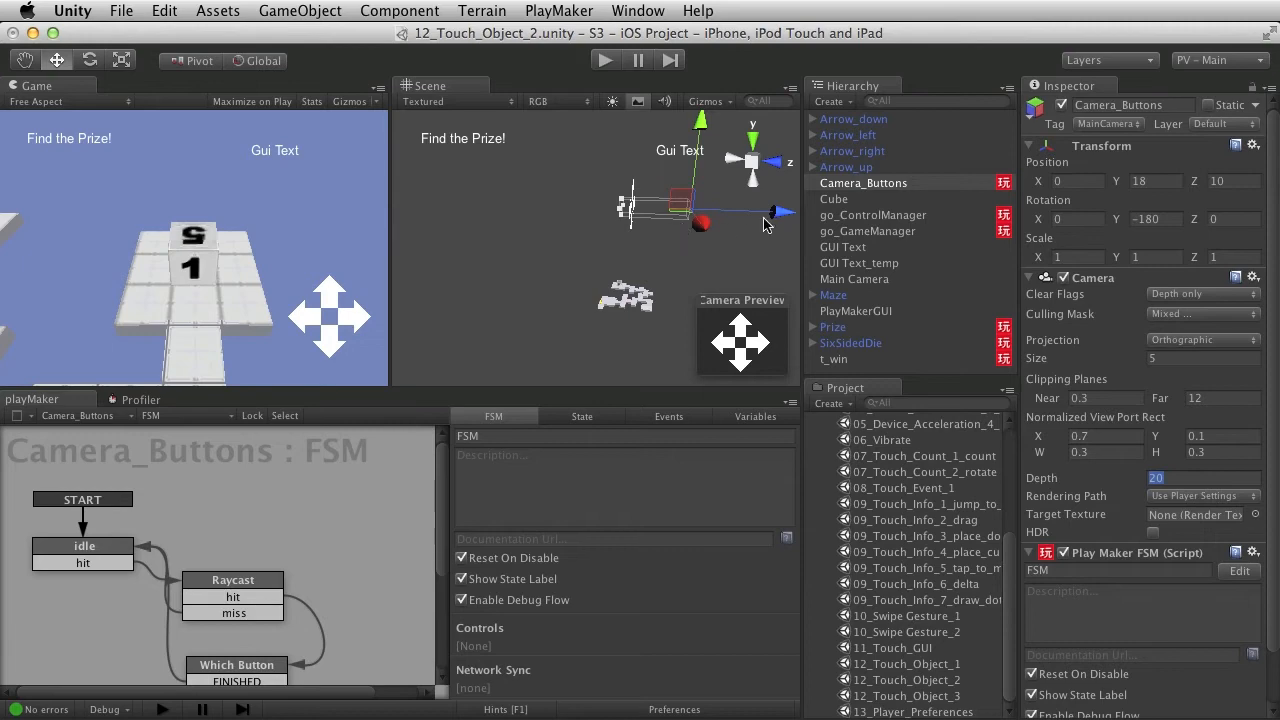
# Reselect Camera_Buttons and check which layers its Culling Mask includes
pyautogui.click(866, 168)
pyautogui.click(866, 184)
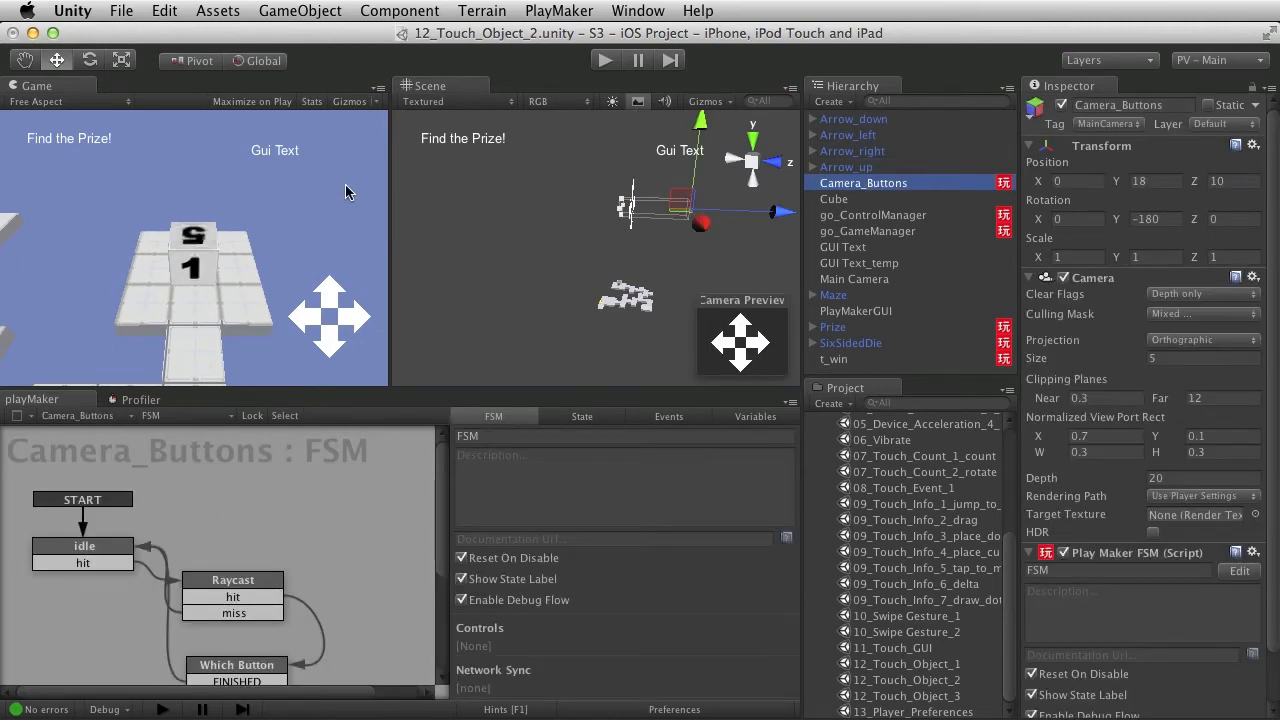
pyautogui.click(1201, 315)
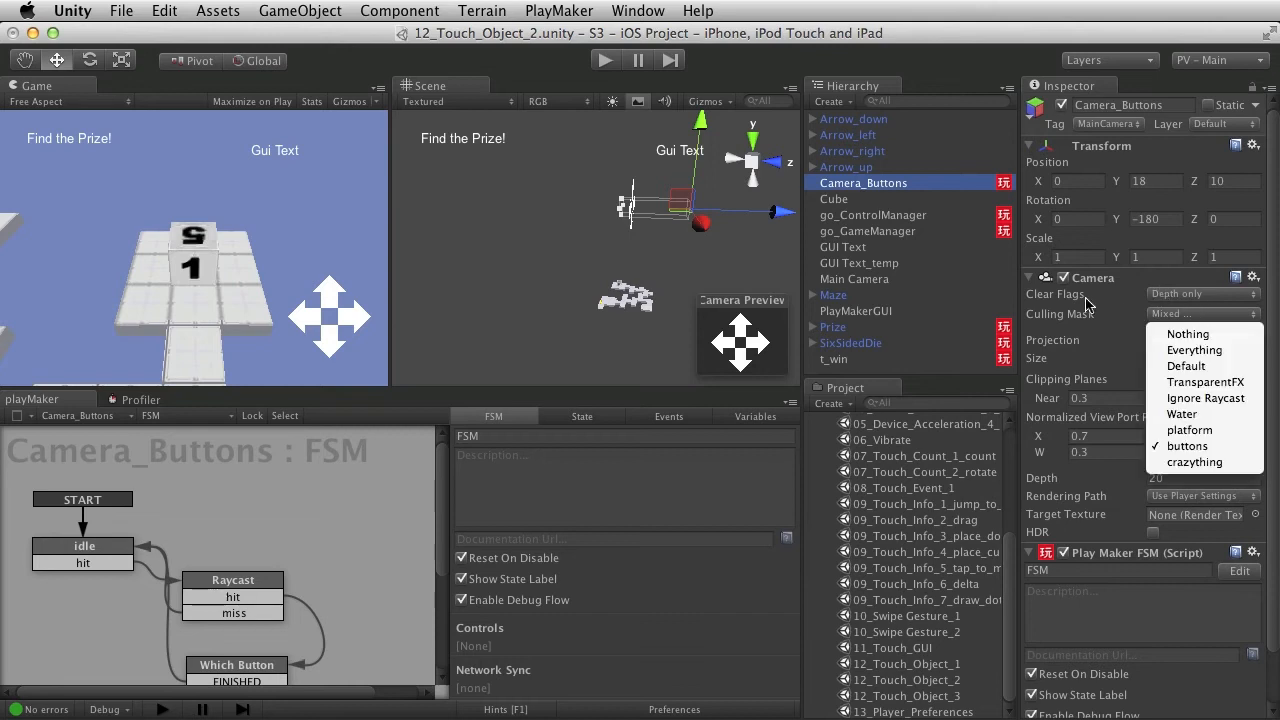
pyautogui.click(1098, 172)
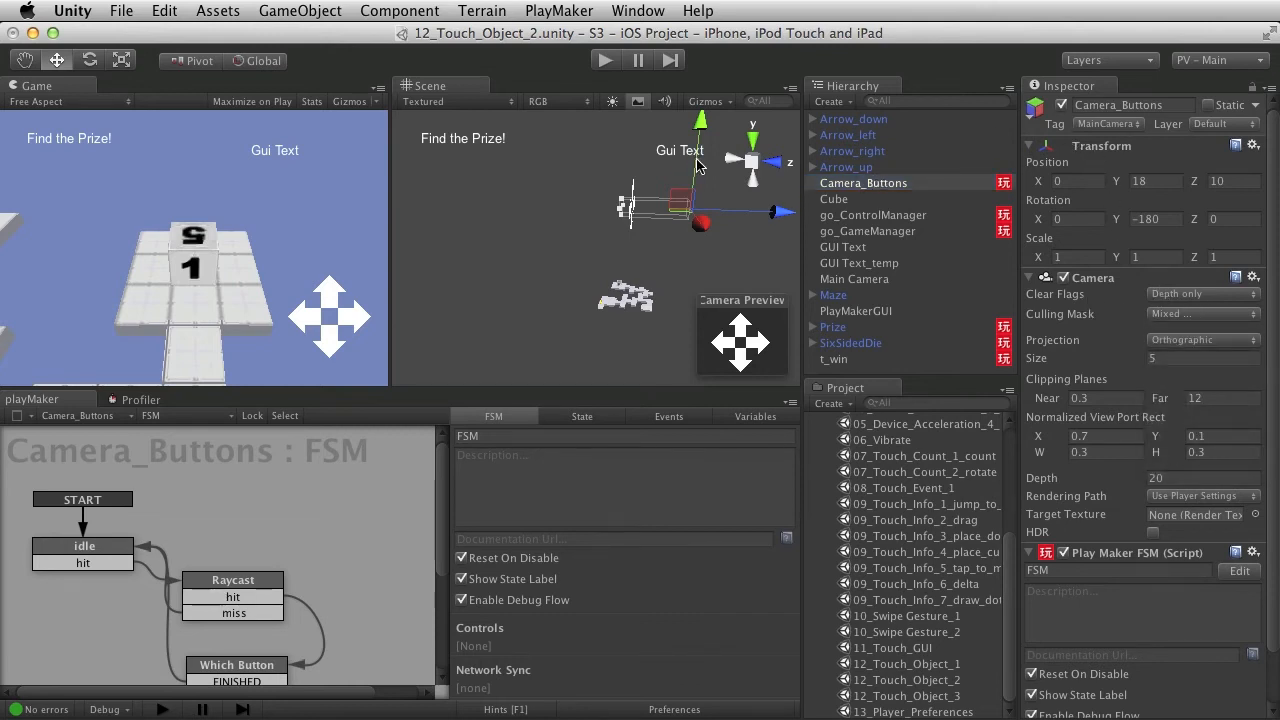
# Select Arrow_up and Arrow_left in the Scene view and check their layer assignment, keeping Arrow_up on buttons for this object only
pyautogui.keyDown('alt'); pyautogui.moveTo(680, 229); pyautogui.dragTo(640, 200); pyautogui.keyUp('alt')
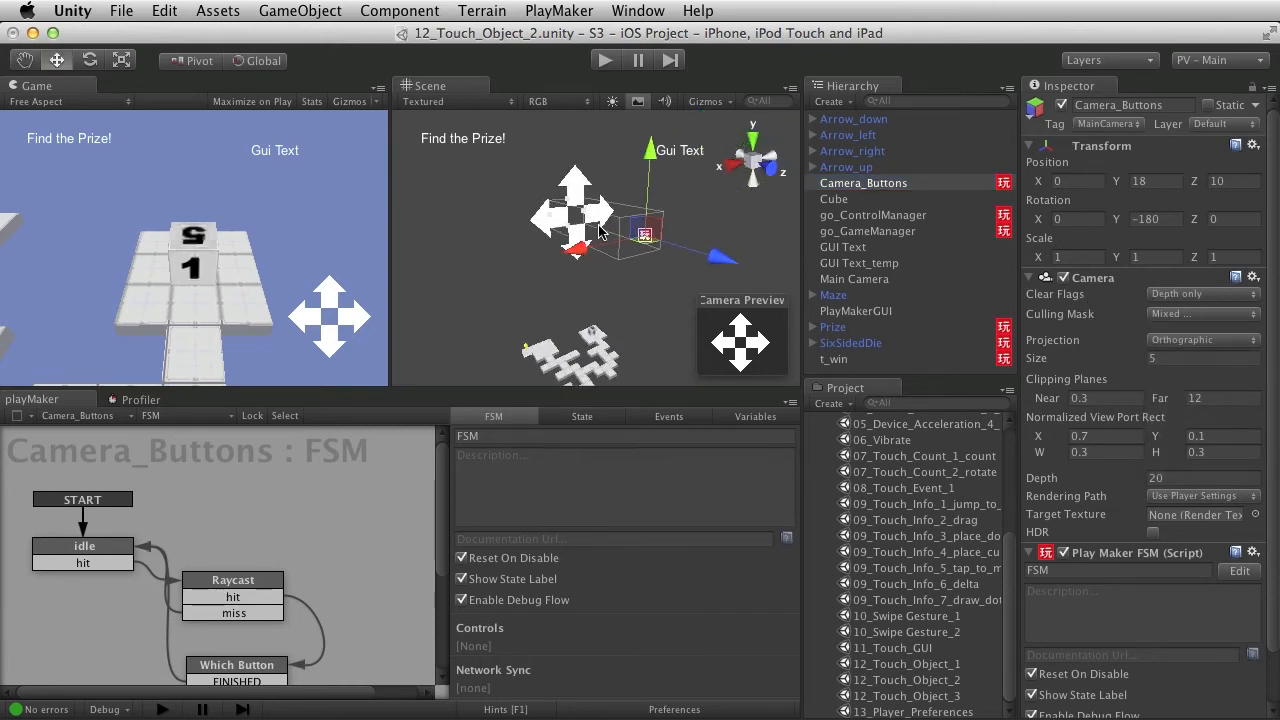
pyautogui.click(585, 196)
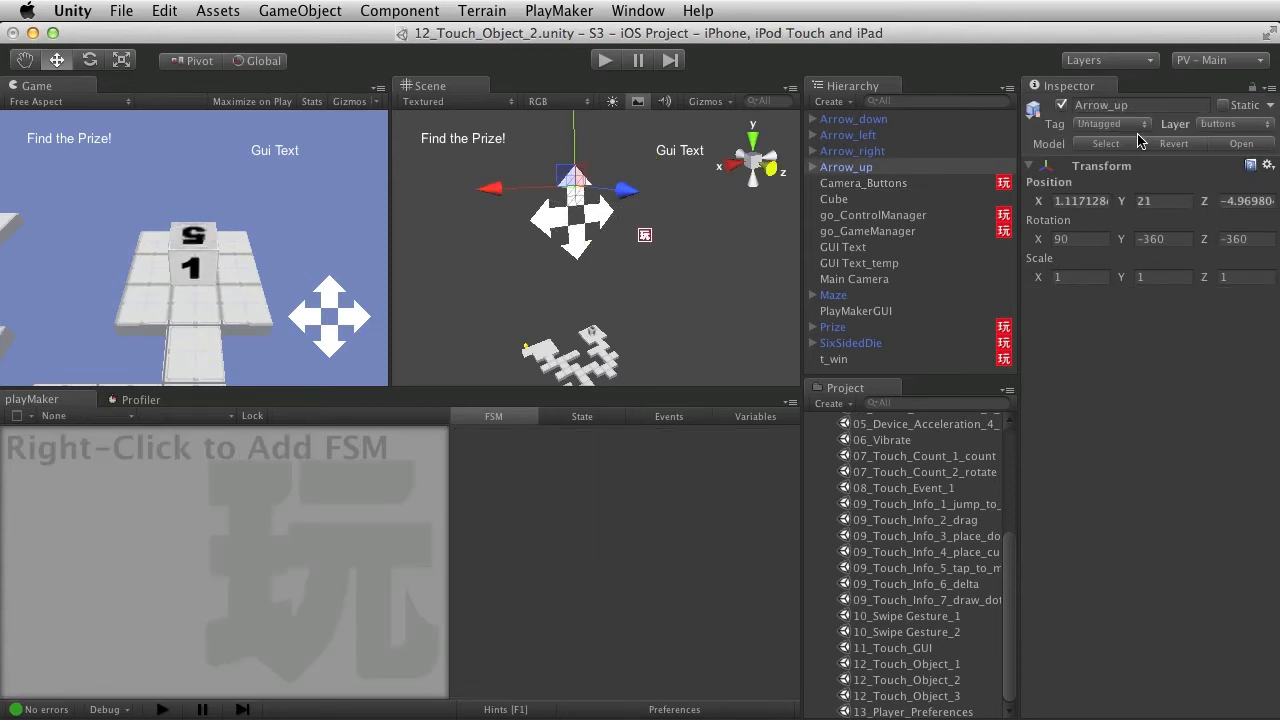
pyautogui.click(1243, 125)
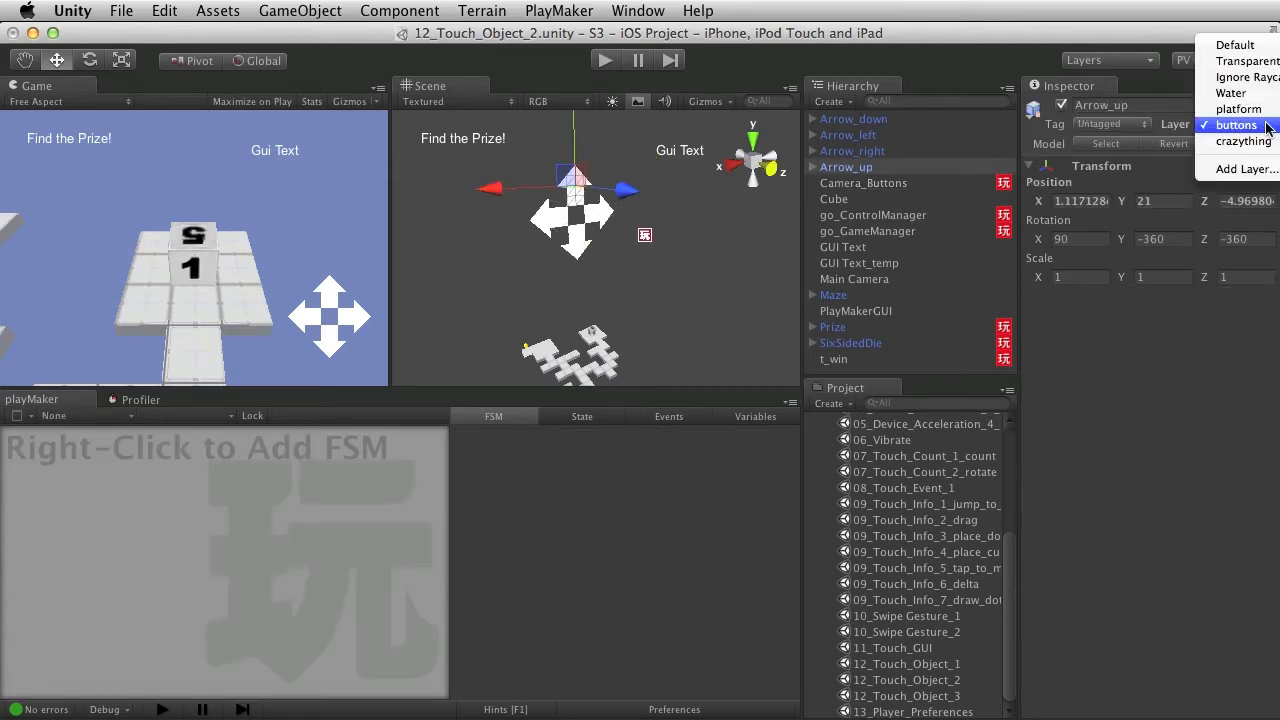
pyautogui.click(1238, 126)
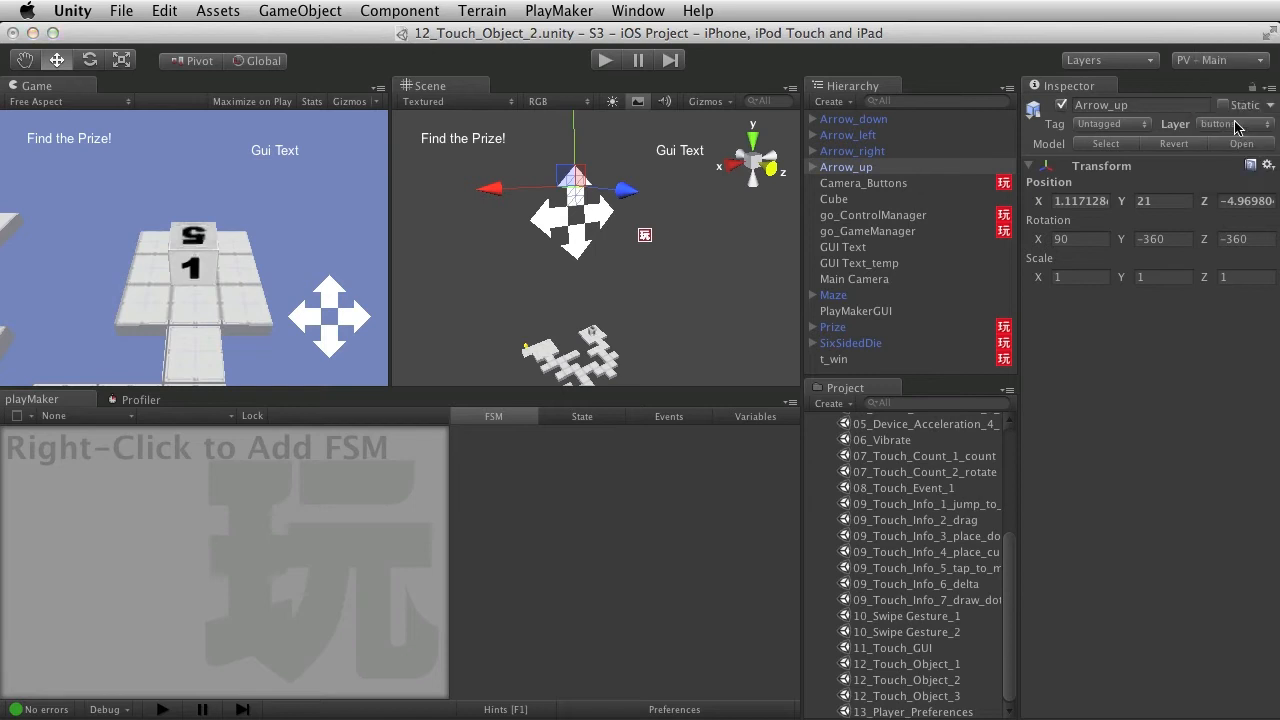
pyautogui.click(1240, 450)
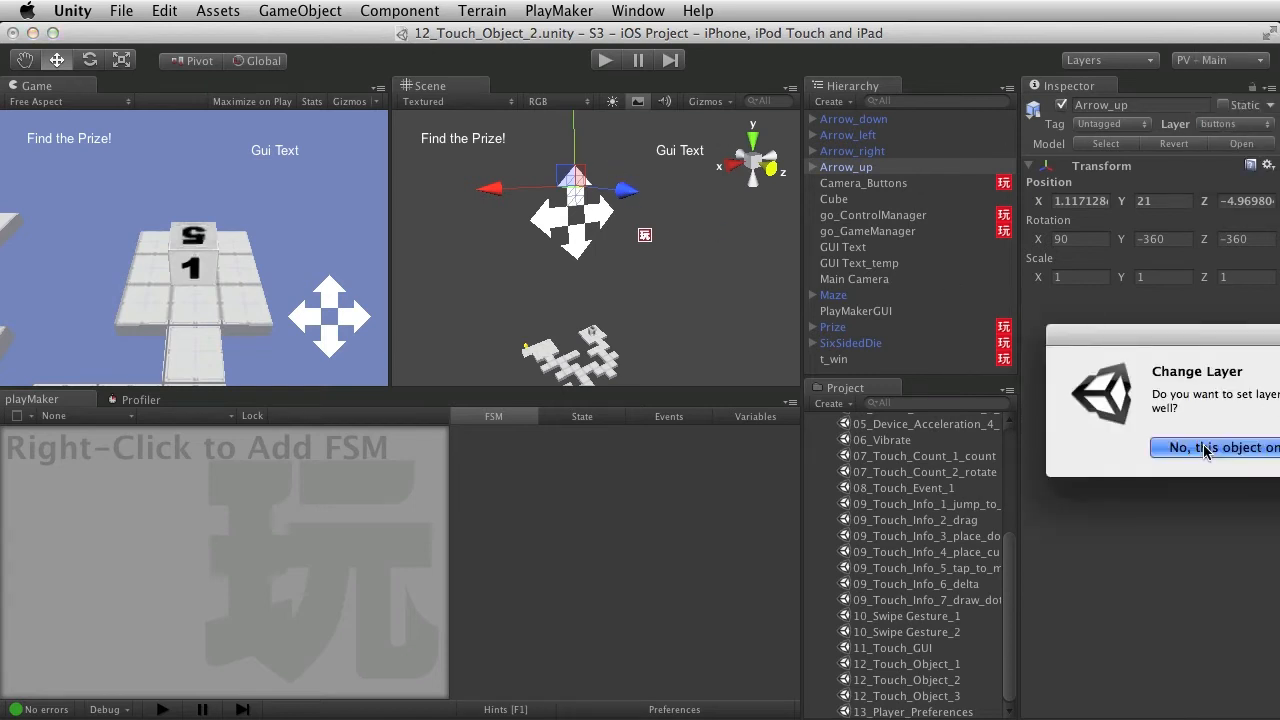
pyautogui.click(557, 218)
pyautogui.press('super+z')
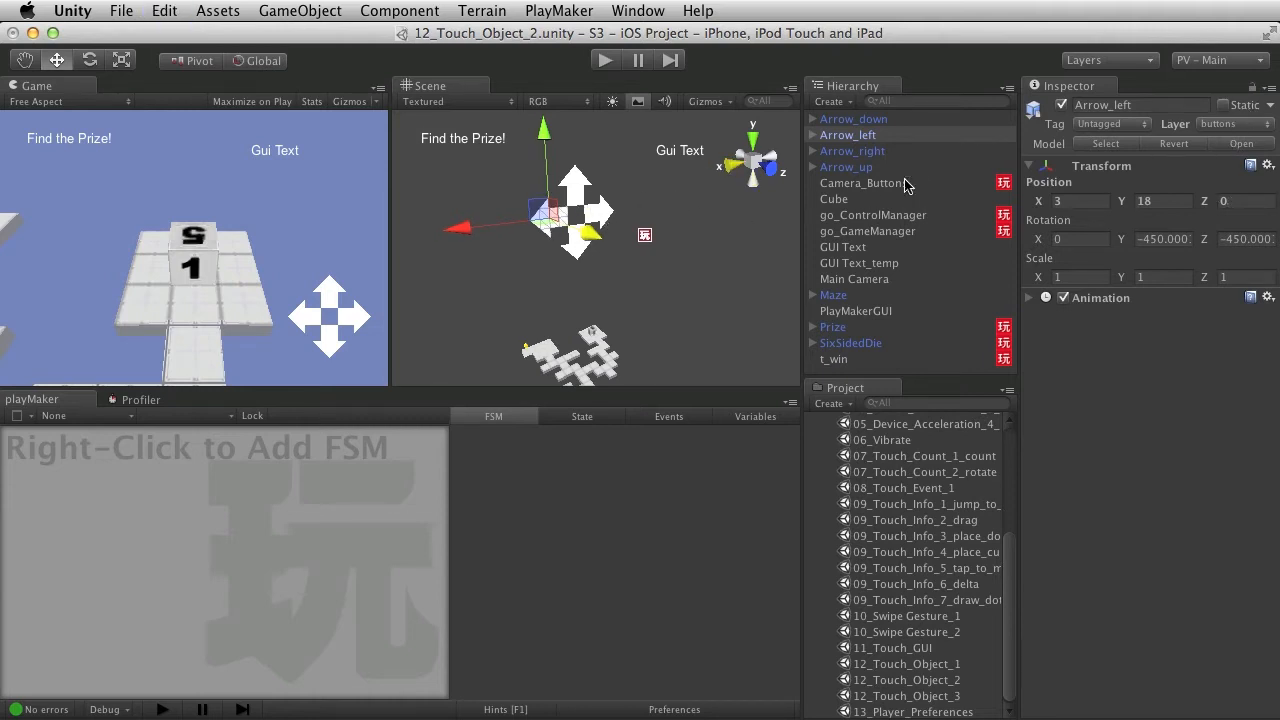
# Try Everything and Nothing as the Culling Mask of Camera_Buttons, and set the mask to buttons only
pyautogui.click(862, 183)
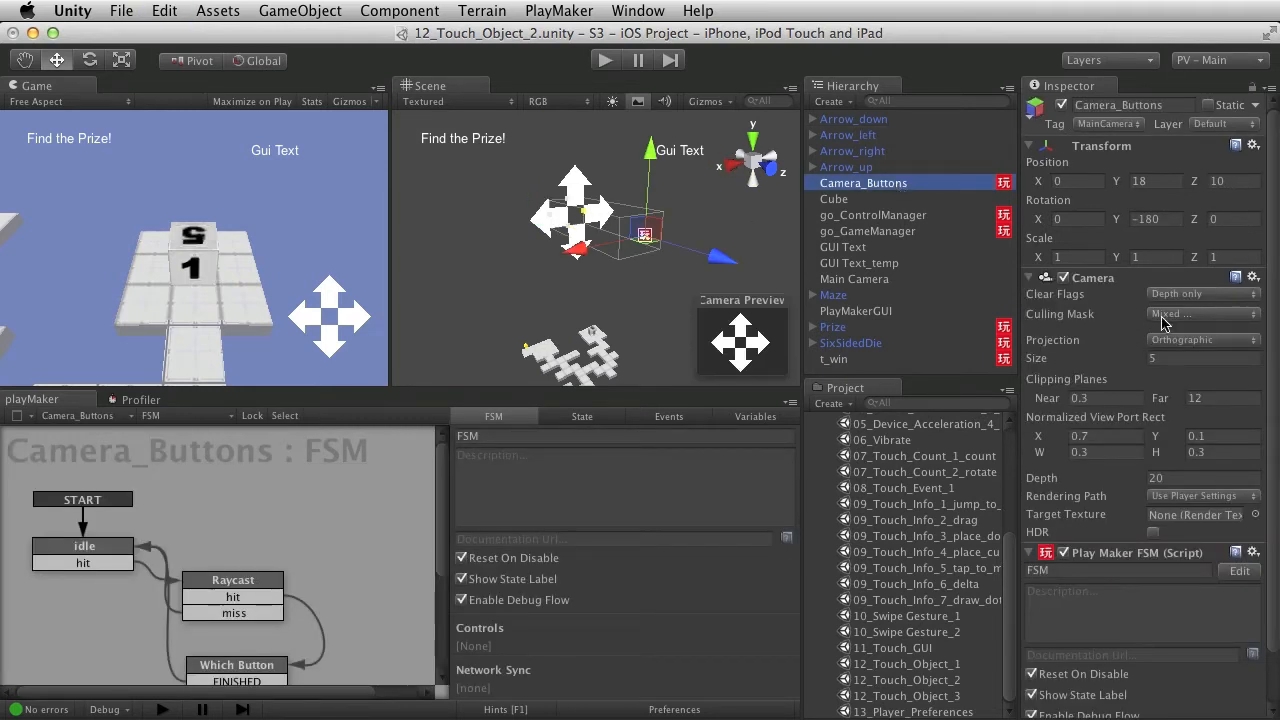
pyautogui.click(1217, 315)
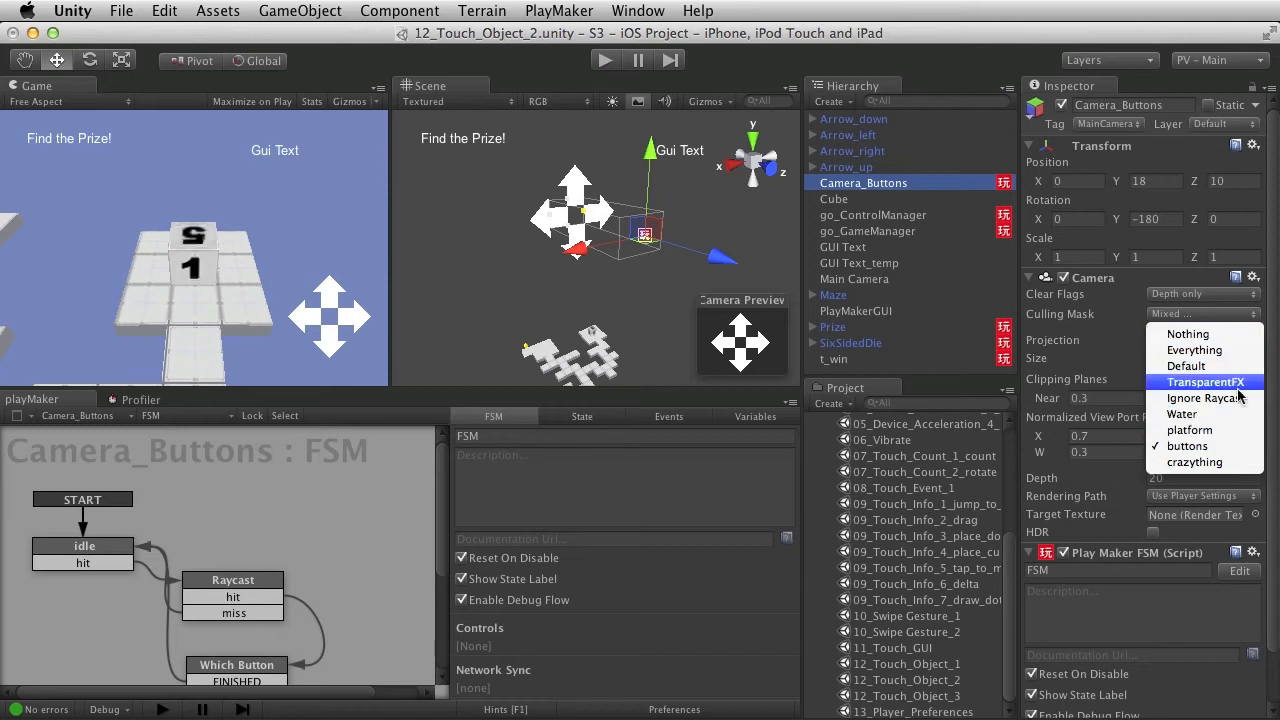
pyautogui.click(1230, 354)
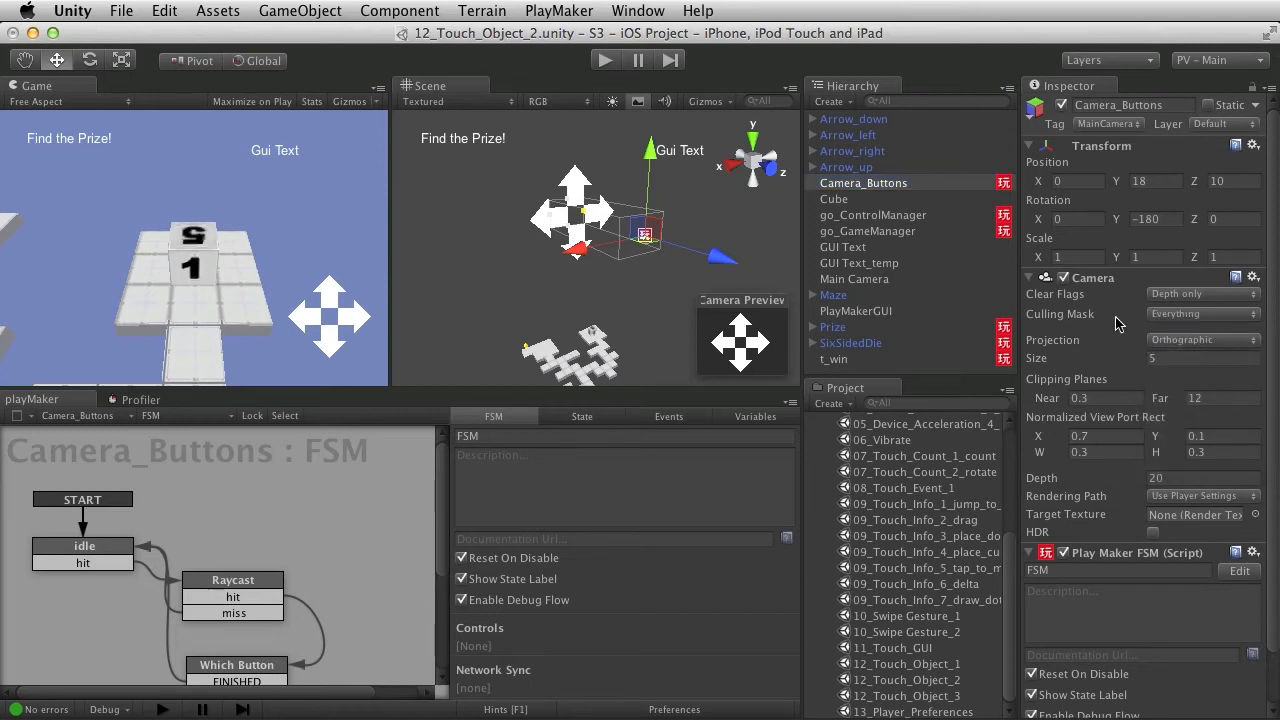
pyautogui.click(1216, 315)
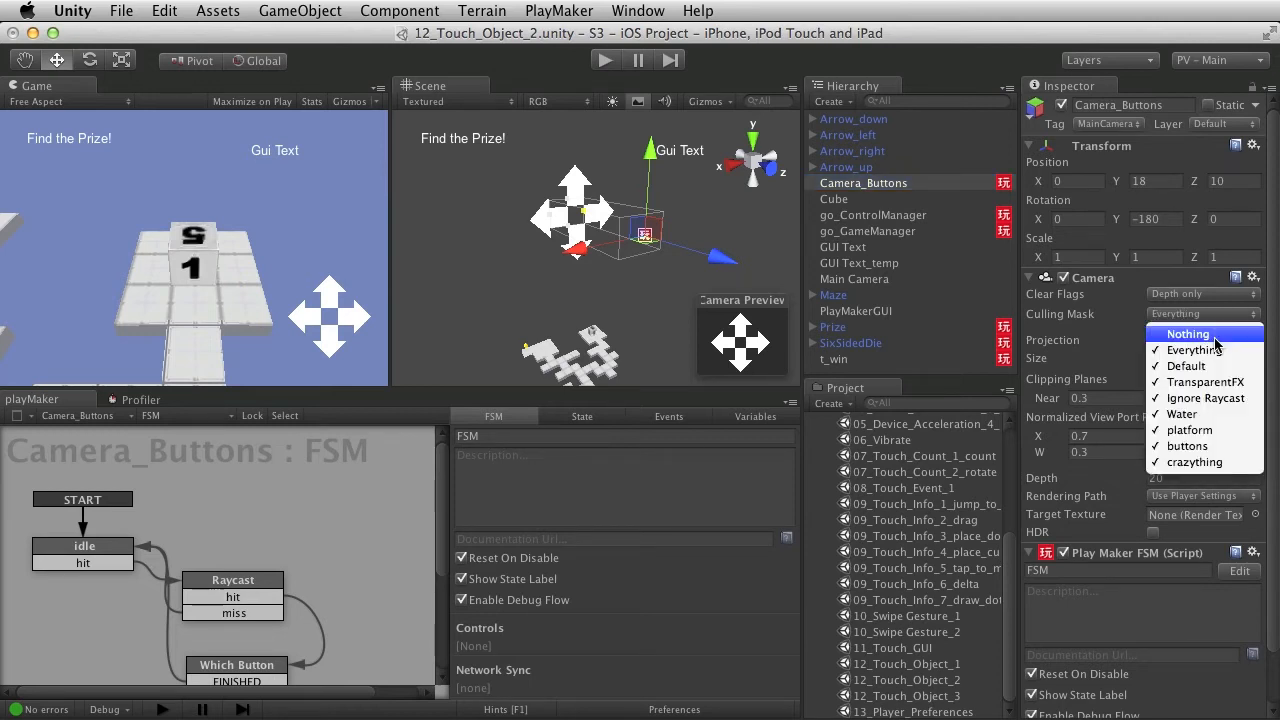
pyautogui.click(1200, 334)
pyautogui.click(1226, 315)
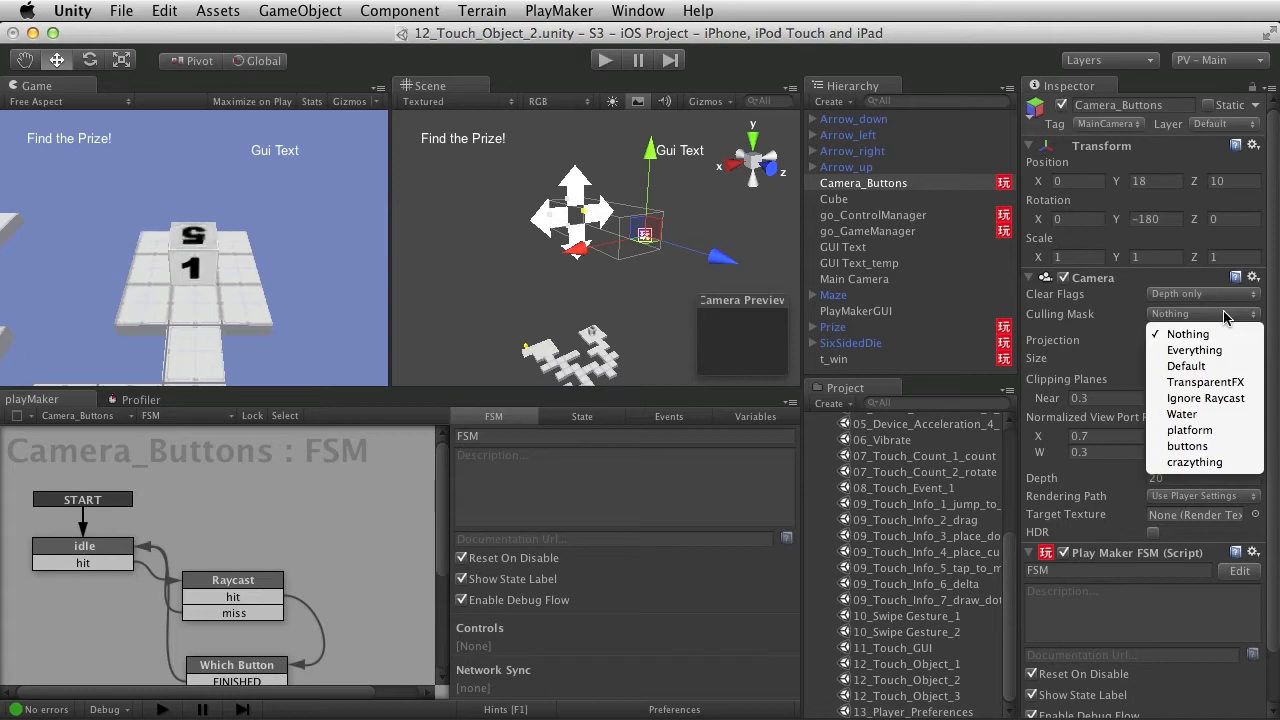
pyautogui.click(1244, 445)
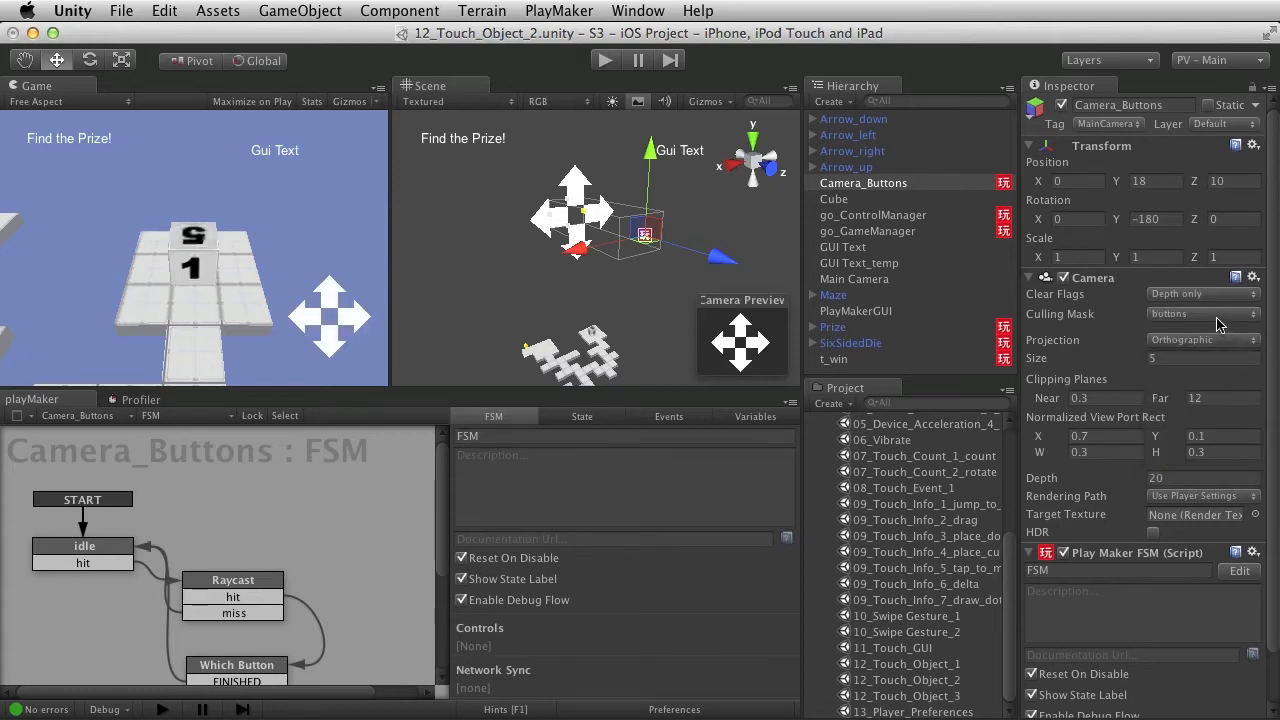
# Turn the buttons layer off and back on in the Culling Mask of Camera_Buttons
pyautogui.click(1220, 315)
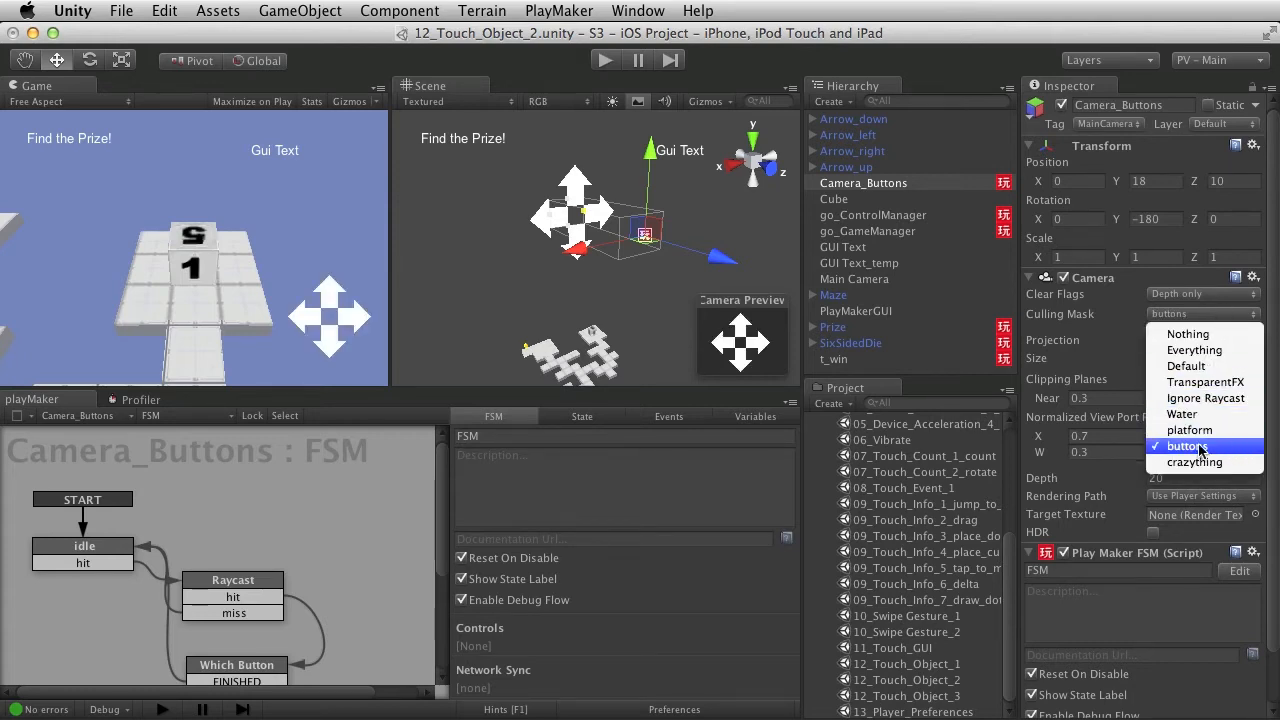
pyautogui.click(1199, 447)
pyautogui.click(1201, 315)
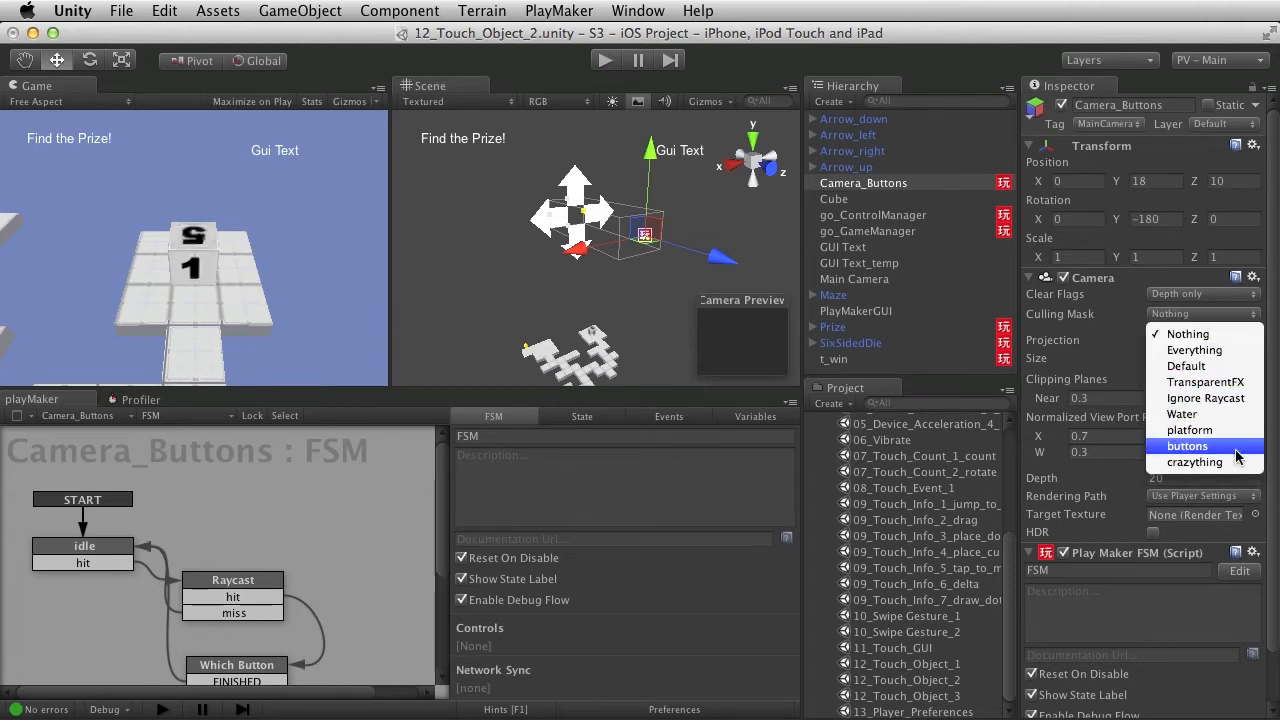
pyautogui.click(1203, 446)
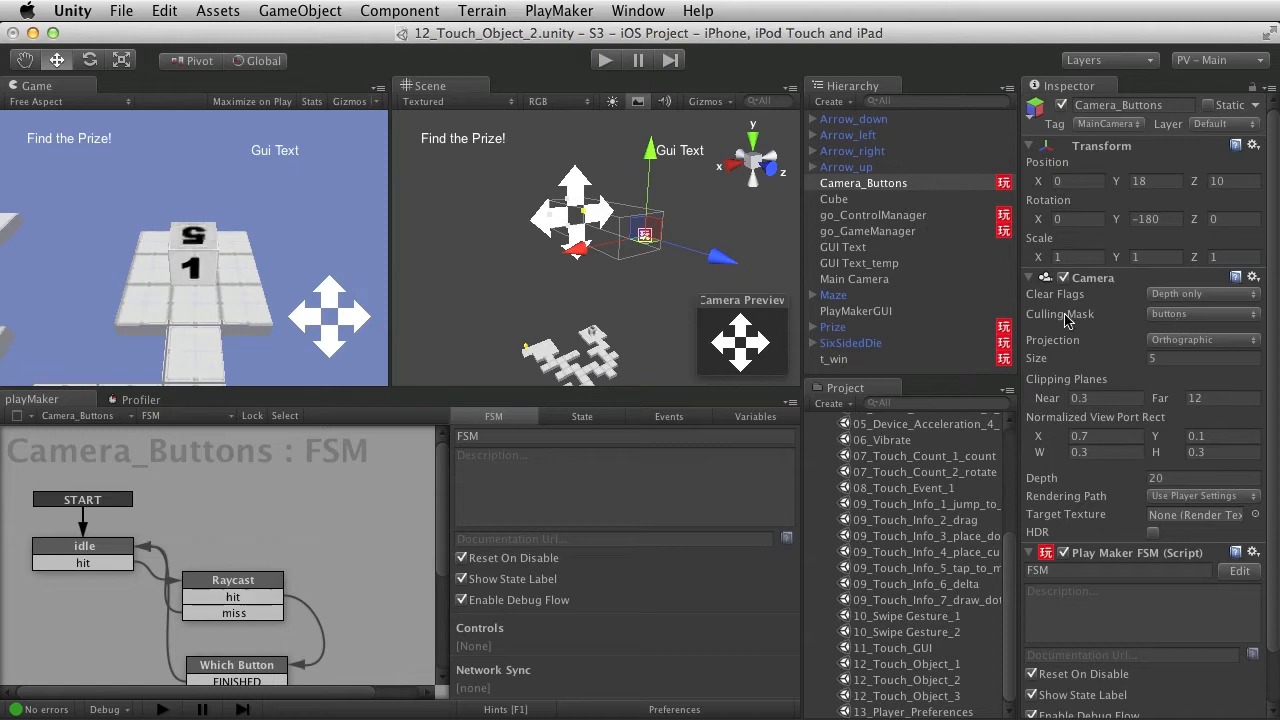
# Try including the buttons layer in Main Camera's Culling Mask, and exclude it again
pyautogui.click(855, 279)
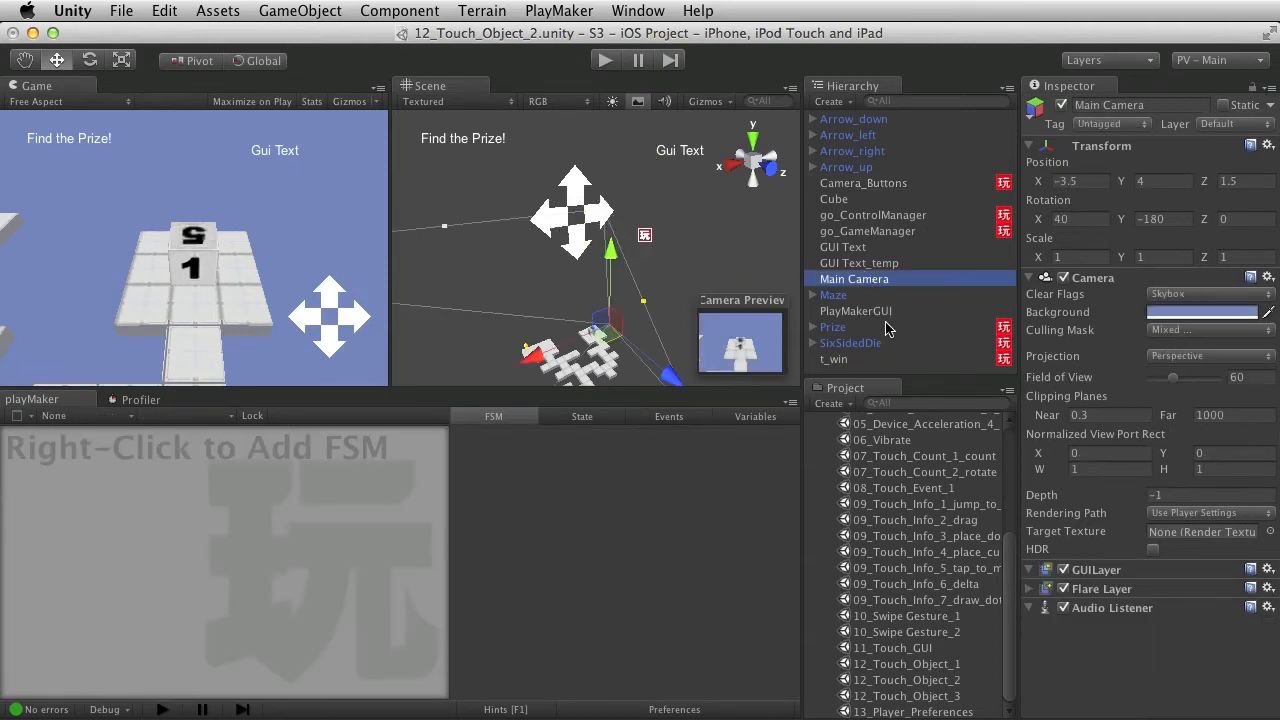
pyautogui.click(1196, 334)
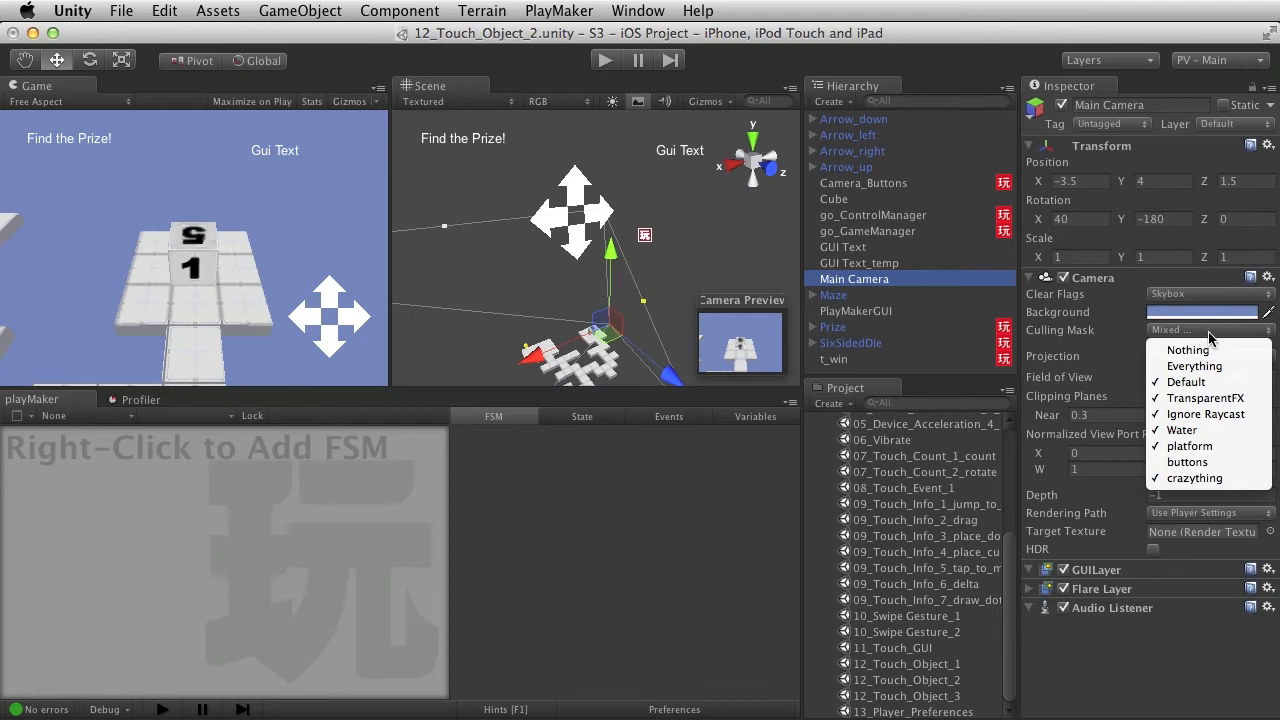
pyautogui.click(1188, 463)
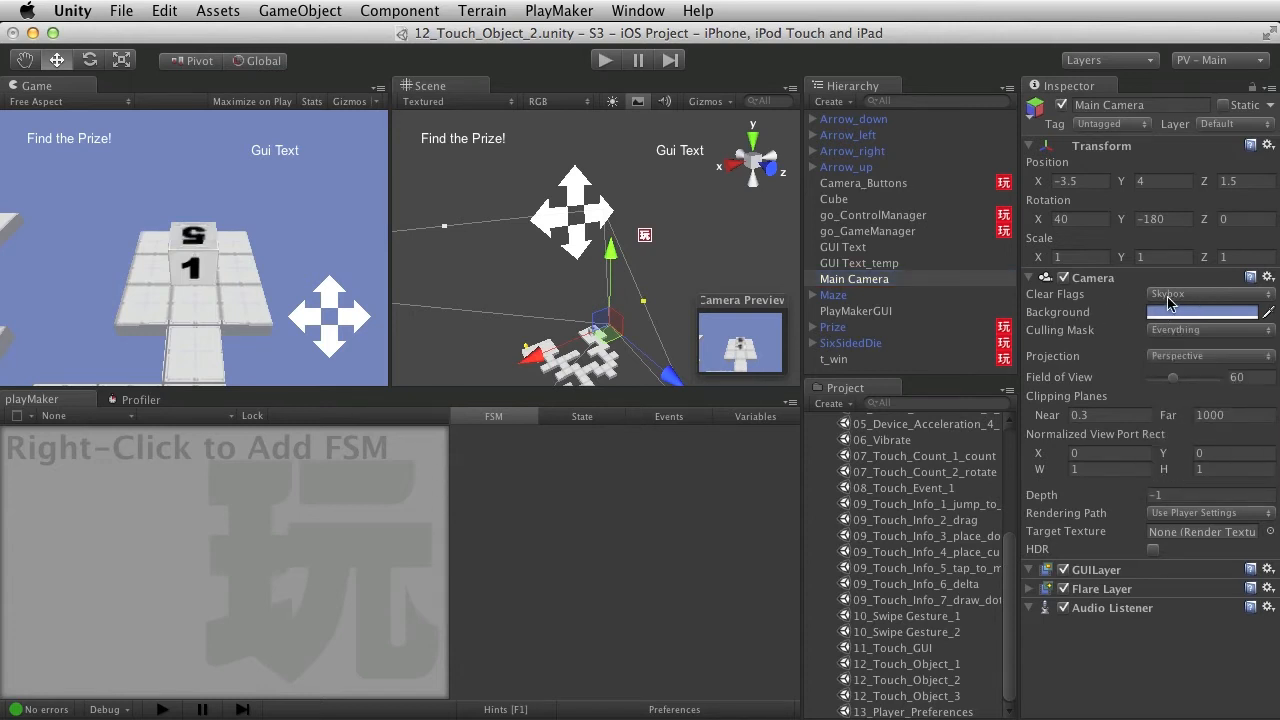
pyautogui.click(1214, 332)
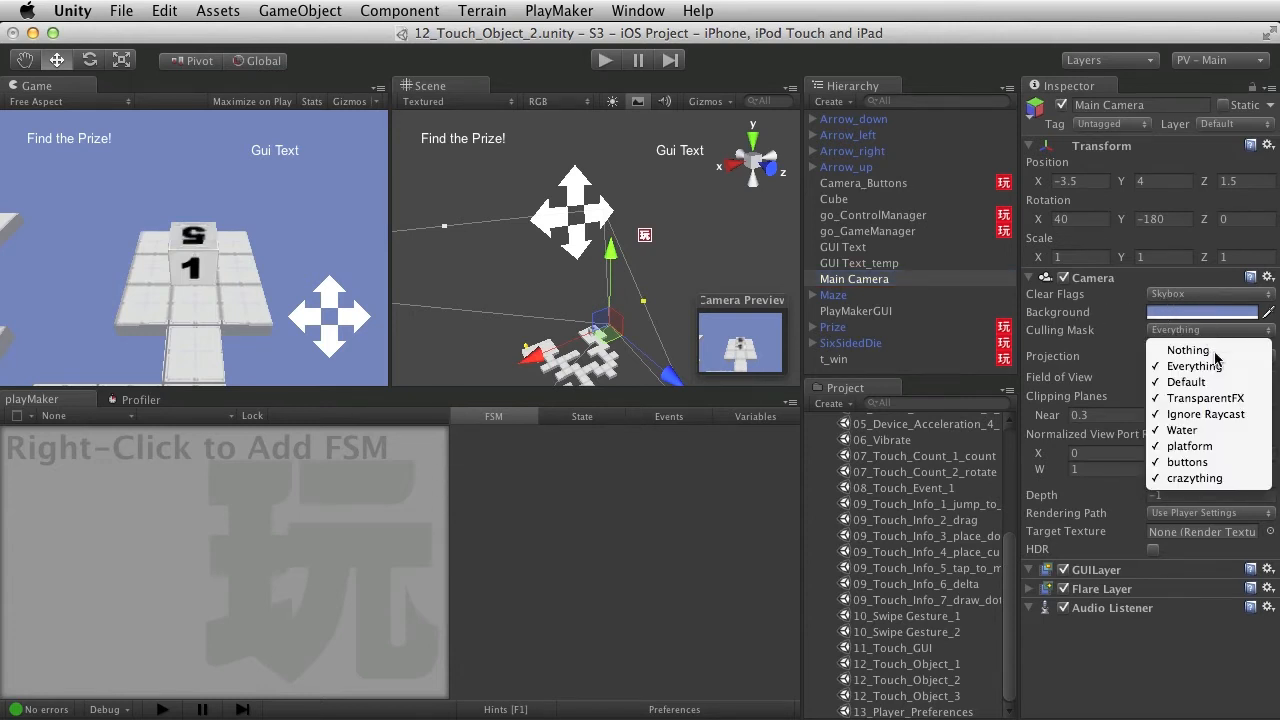
pyautogui.click(1216, 465)
# Enlarge the Scene view and compare where Main Camera and Camera_Buttons sit relative to the maze and arrows, selecting Camera_Buttons
pyautogui.keyDown('alt'); pyautogui.moveTo(690, 223); pyautogui.dragTo(610, 300); pyautogui.keyUp('alt')
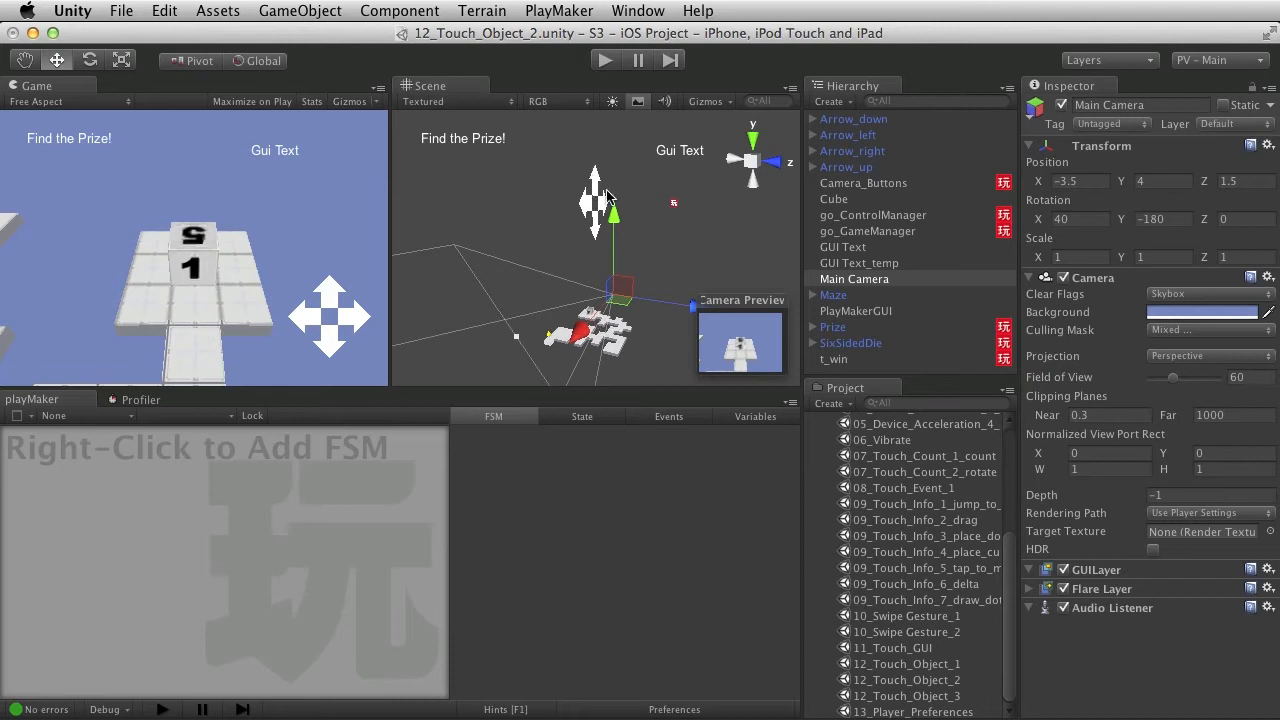
pyautogui.hotkey('shift', 'space')
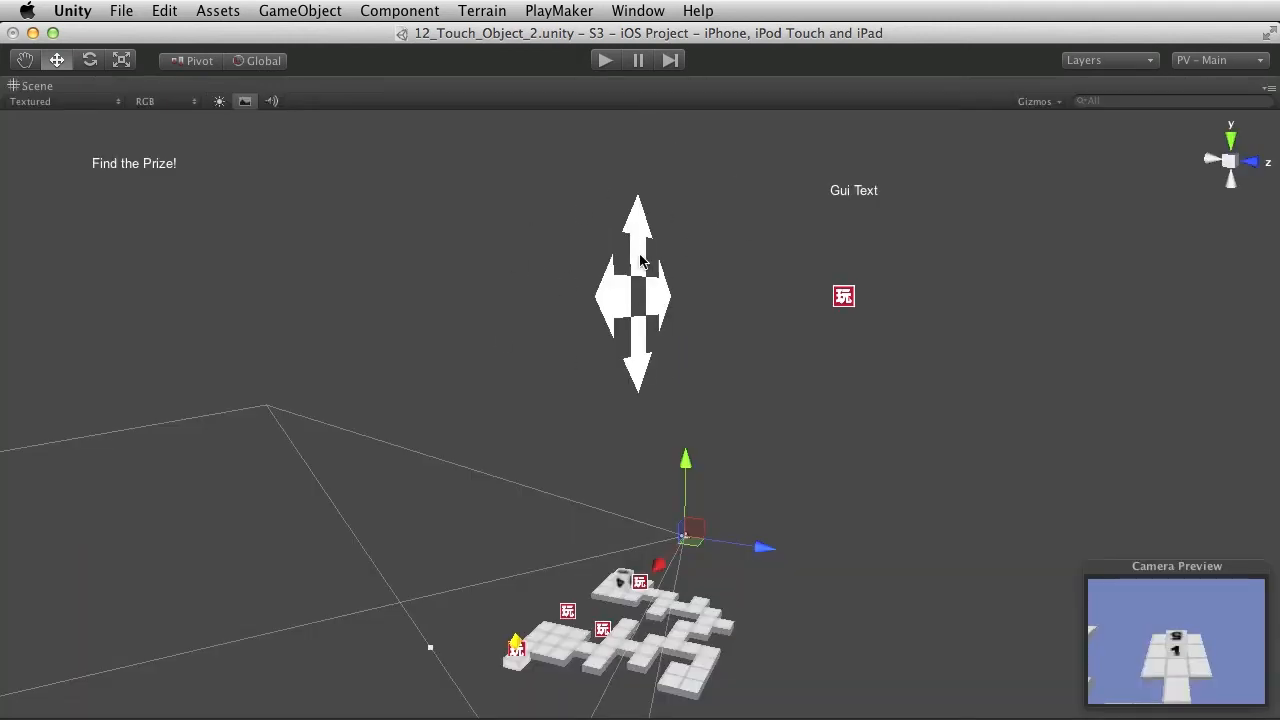
pyautogui.moveTo(762, 547); pyautogui.dragTo(667, 625)
pyautogui.press('super+z')
pyautogui.click(845, 297)
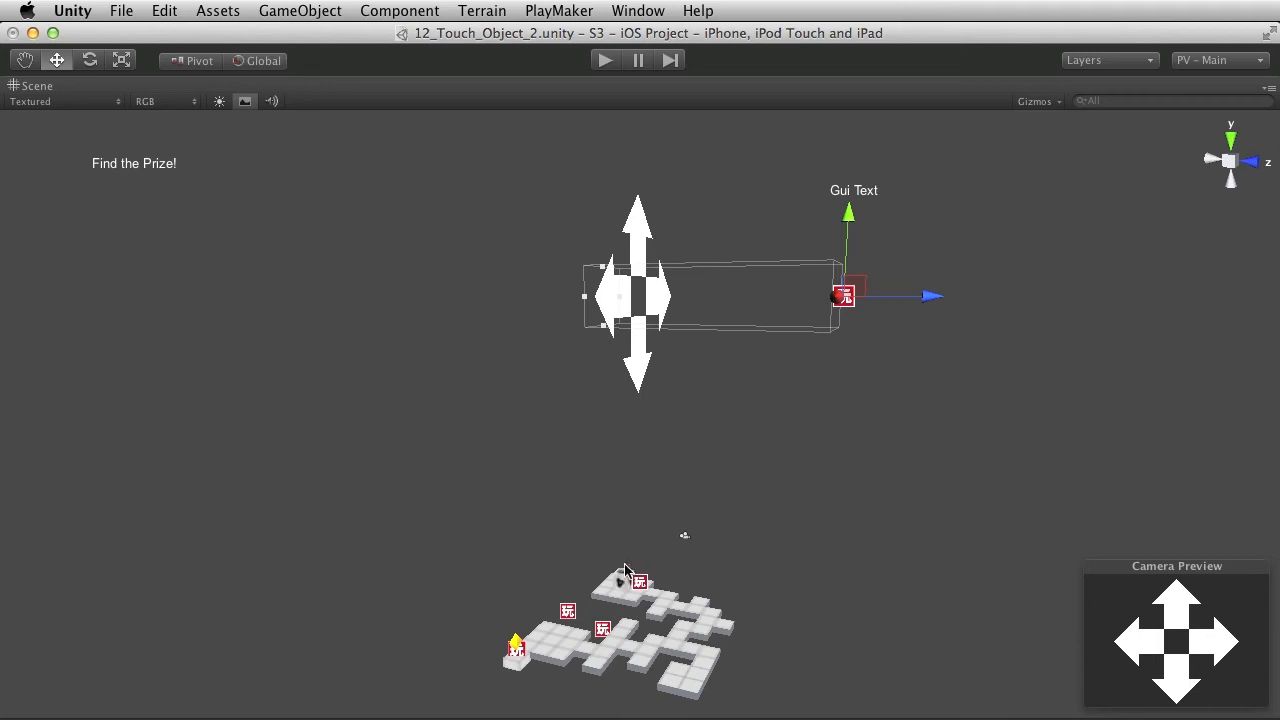
# Restore the full layout, frame the maze in the Scene view, and review the Culling Mask options of Camera_Buttons
pyautogui.hotkey('shift', 'space')
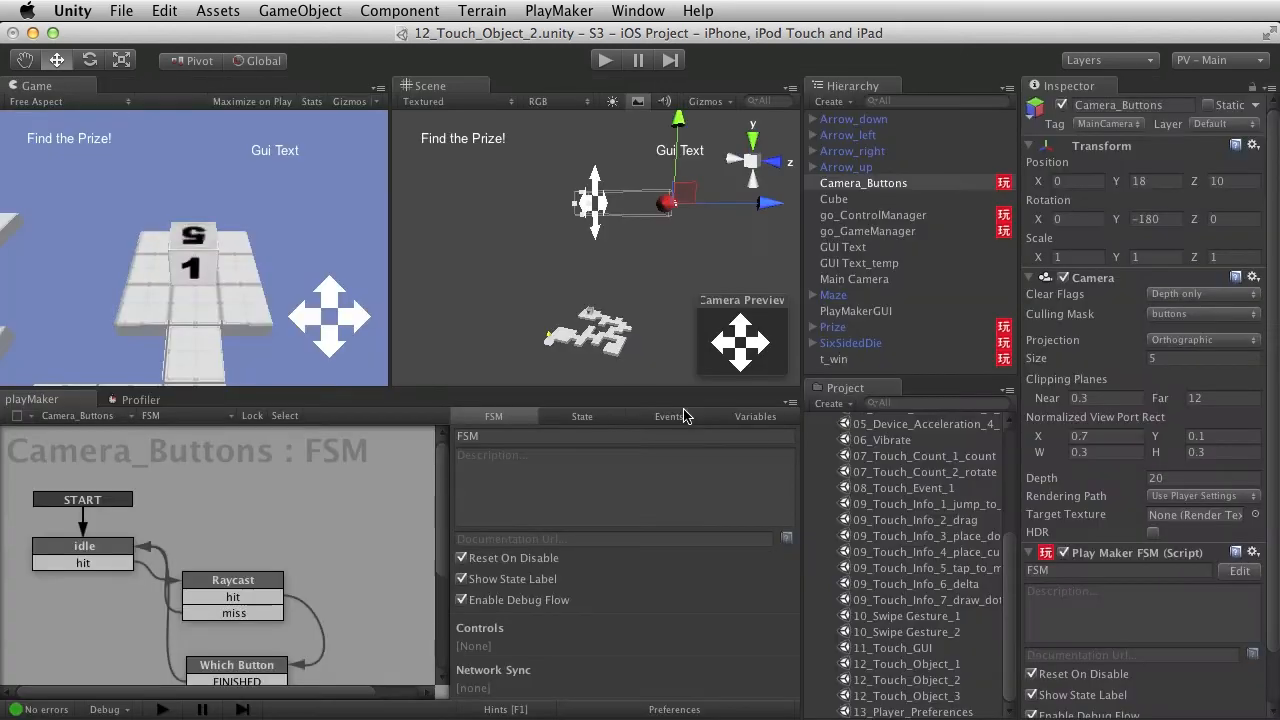
pyautogui.scroll(3, 706, 265)
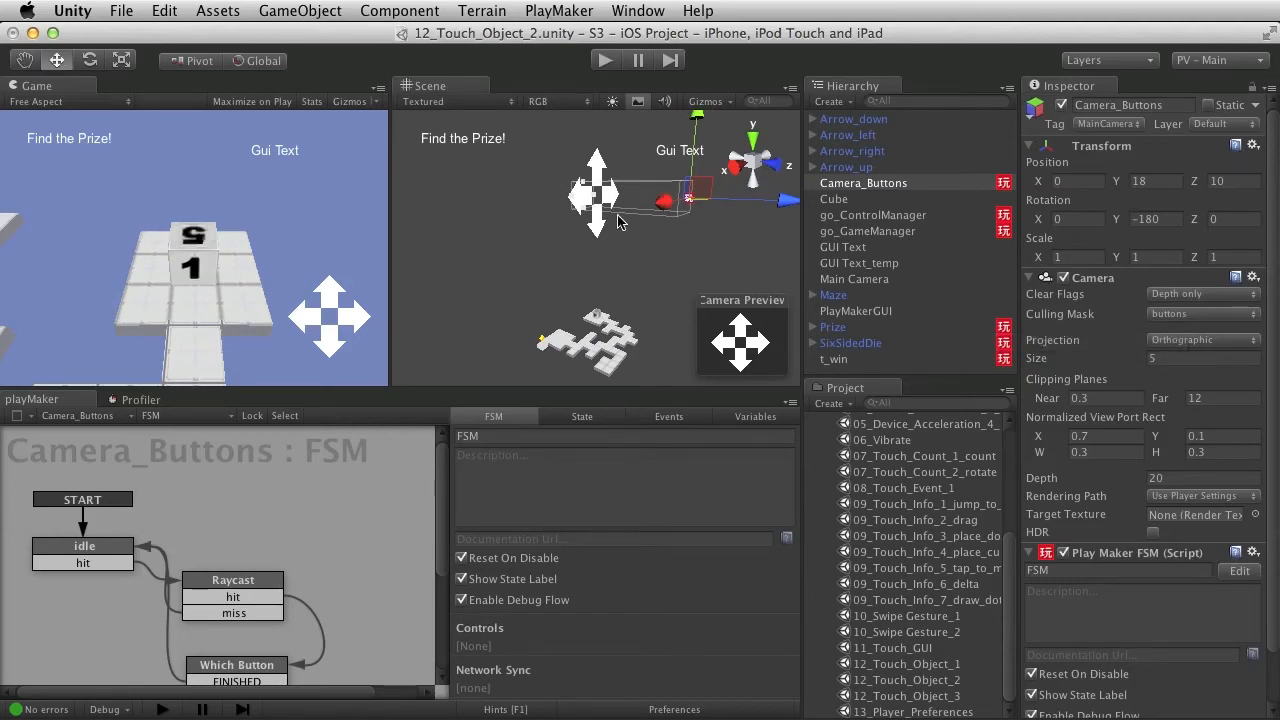
pyautogui.keyDown('alt'); pyautogui.moveTo(595, 334); pyautogui.dragTo(621, 278, button='right'); pyautogui.keyUp('alt')
pyautogui.keyDown('alt'); pyautogui.moveTo(621, 278); pyautogui.dragTo(571, 171); pyautogui.keyUp('alt')
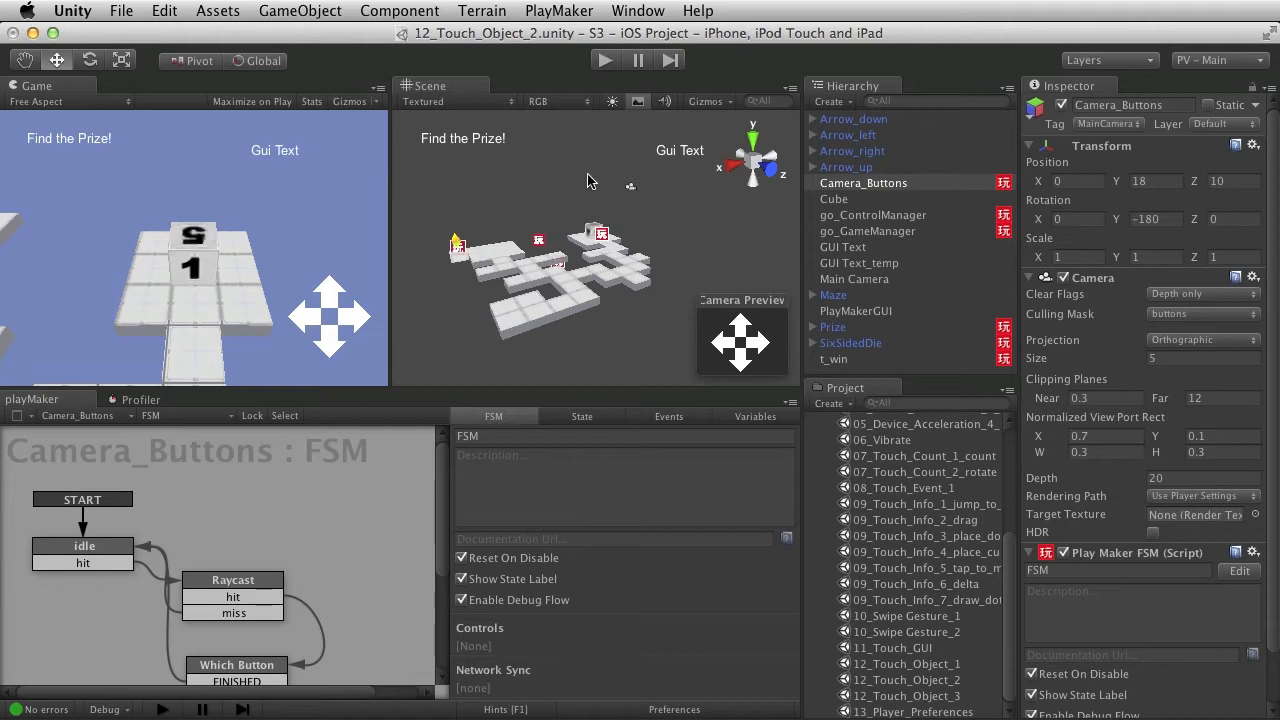
pyautogui.click(1203, 318)
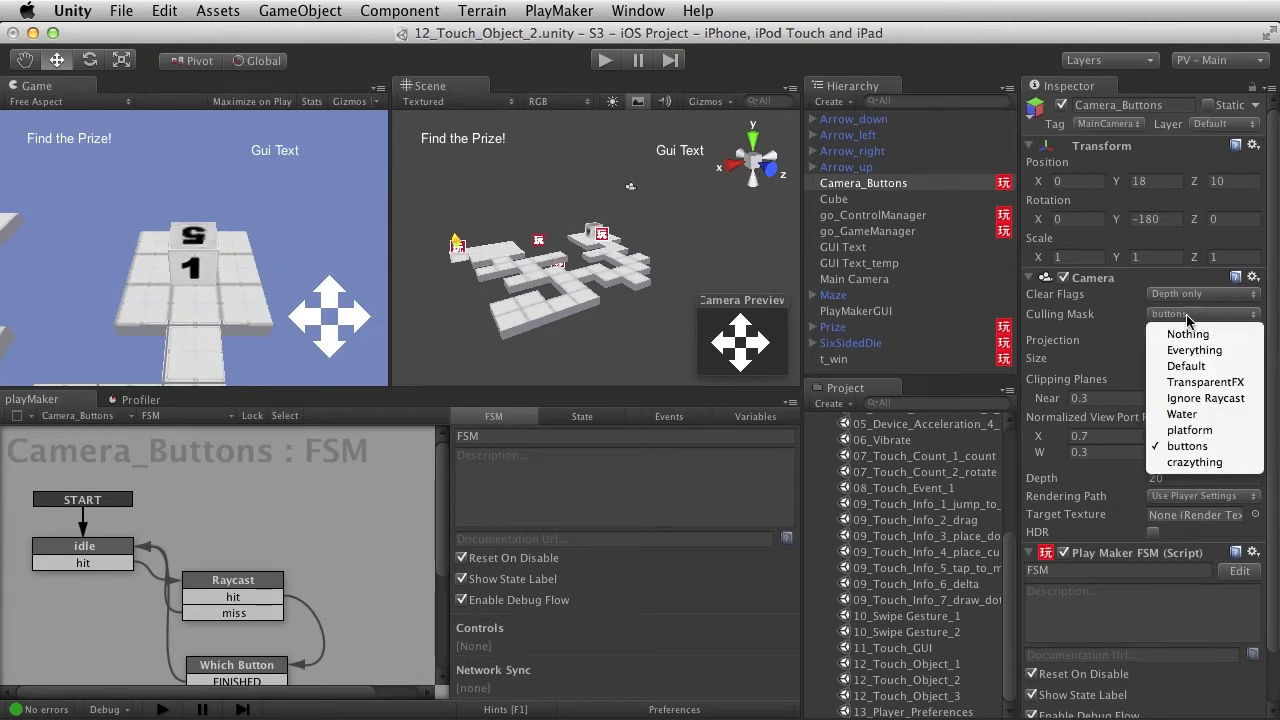
pyautogui.click(1127, 314)
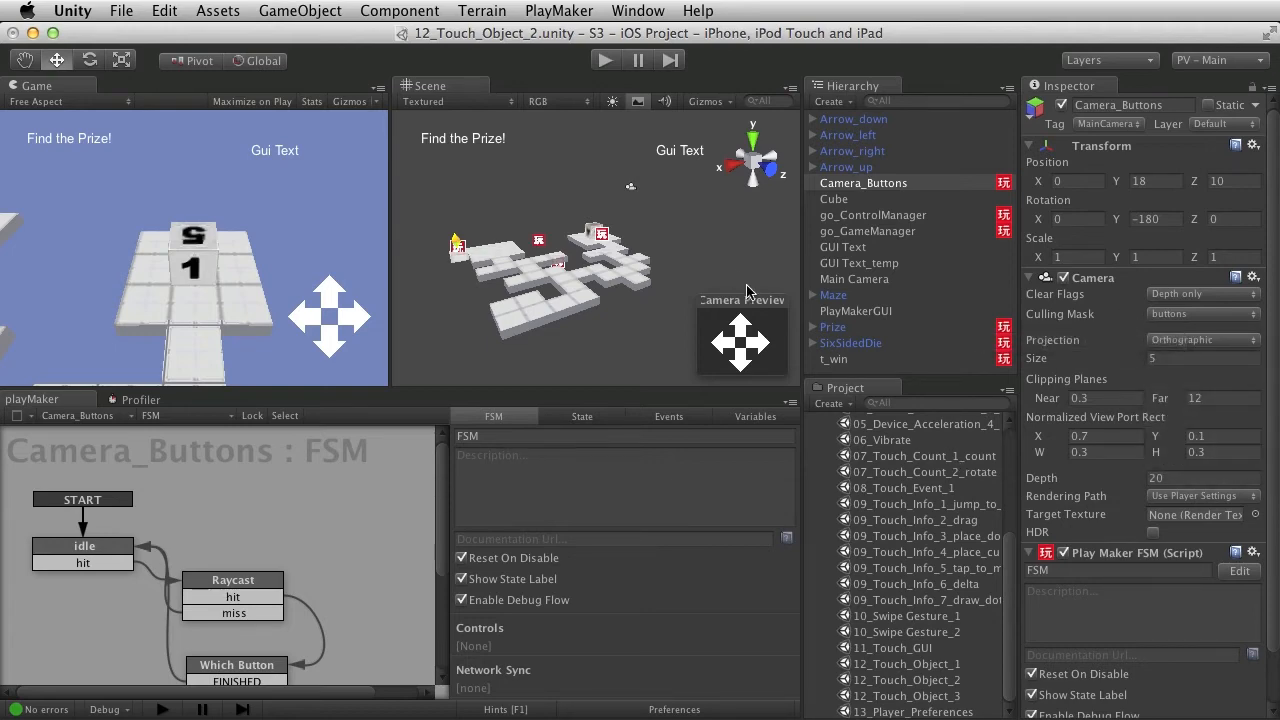
pyautogui.click(848, 167)
pyautogui.click(852, 183)
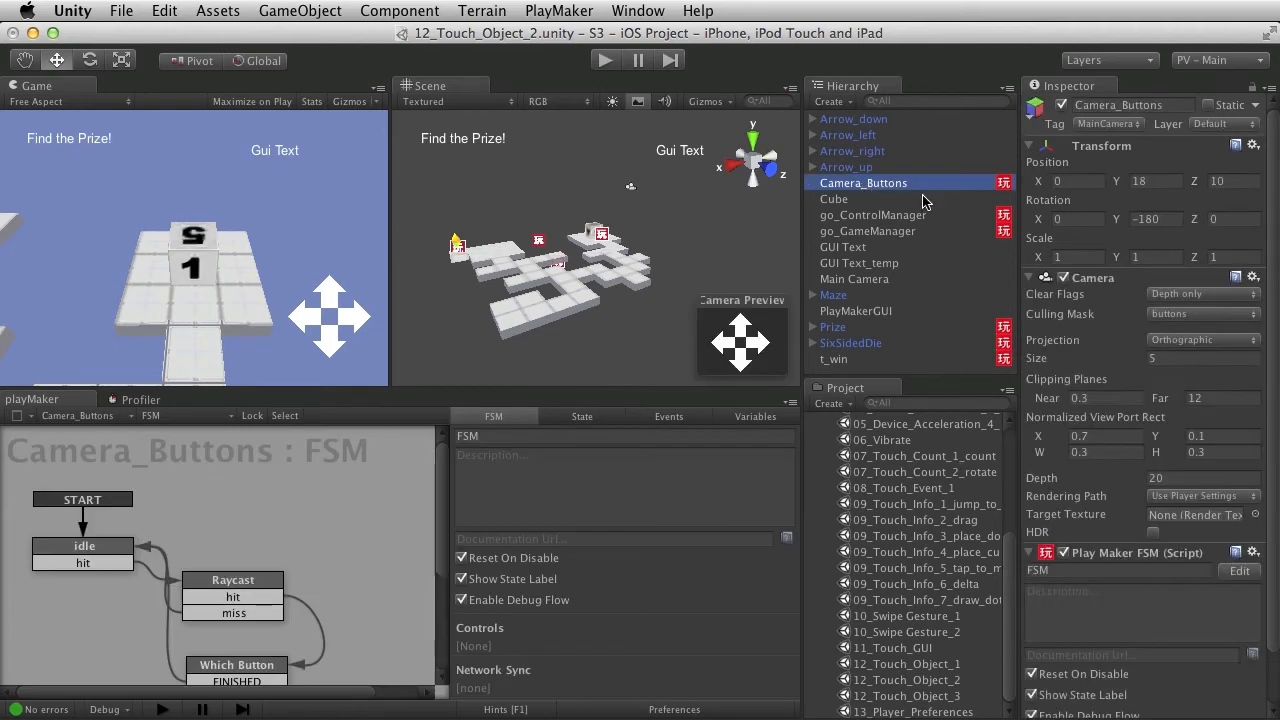
# Enlarge the Game view with a floating Inspector and set Camera_Buttons' Normalized View Port Rect to X 0, Y 0, W 1, H 1
pyautogui.hotkey('shift', 'space')
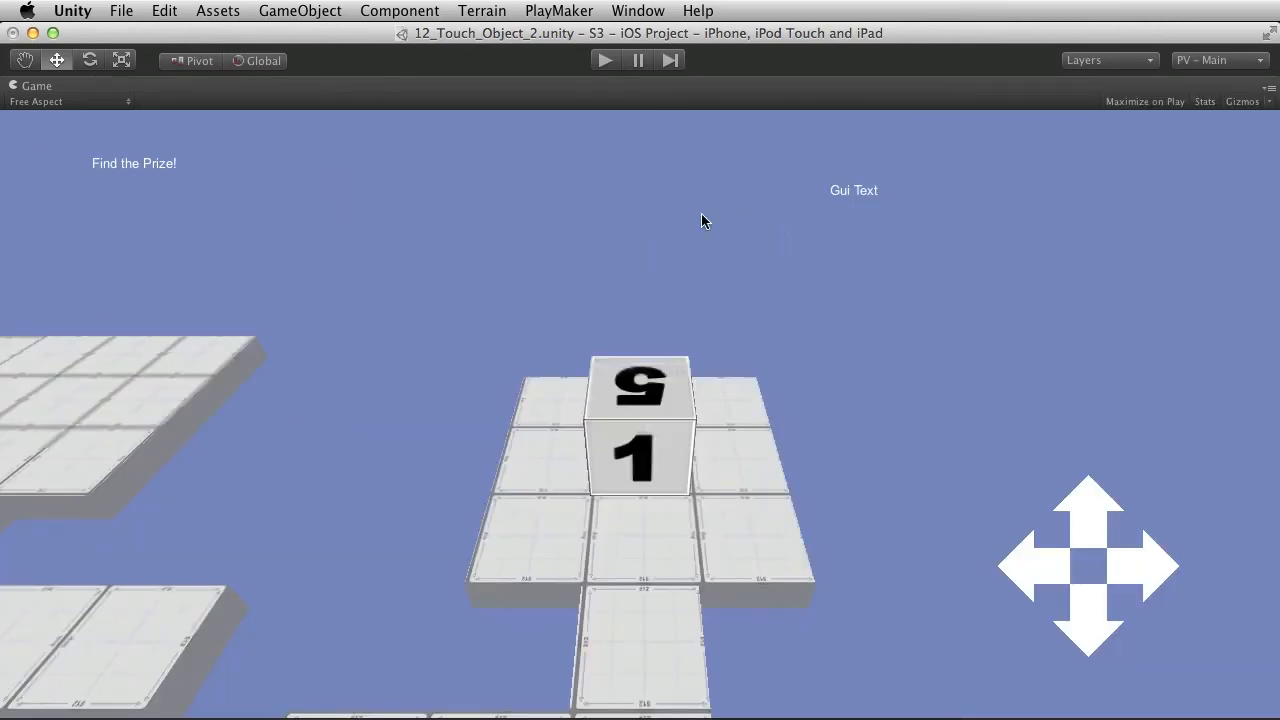
pyautogui.press('super+3')
pyautogui.moveTo(411, 225); pyautogui.dragTo(370, 150)
pyautogui.click(224, 503)
pyautogui.write('0.')
pyautogui.click(368, 505)
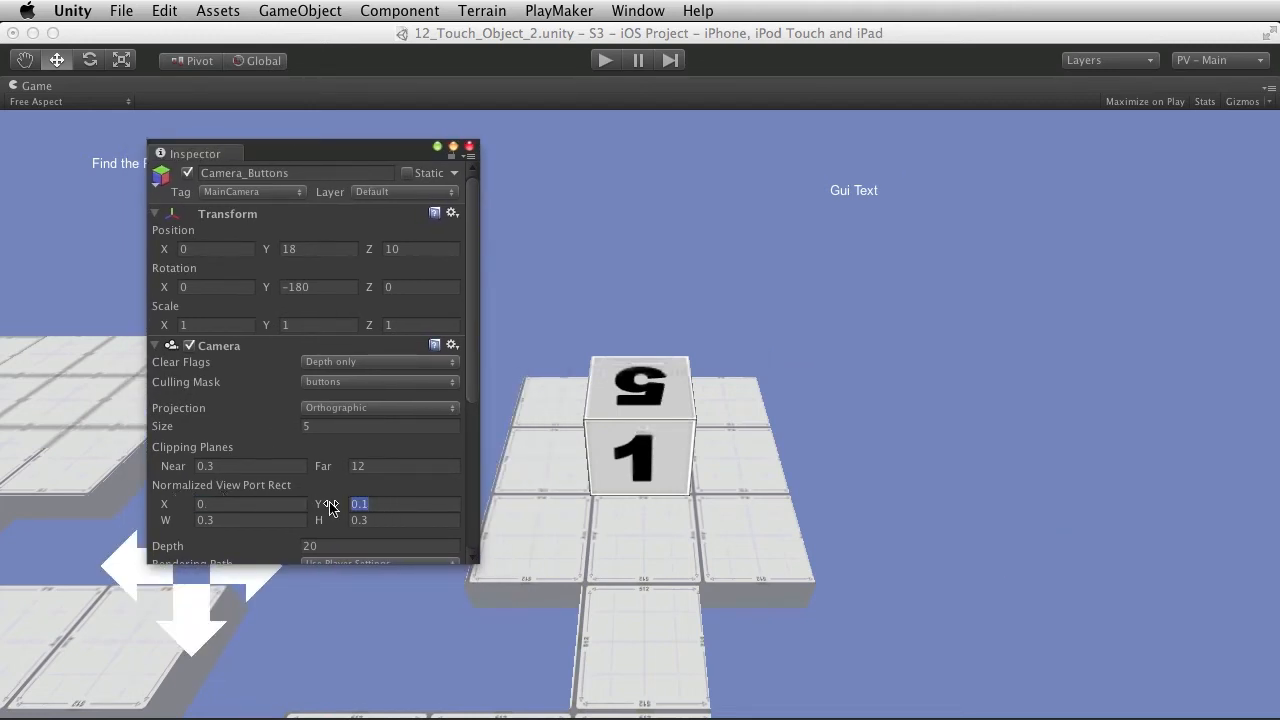
pyautogui.write('0')
pyautogui.click(368, 522)
pyautogui.write('1')
pyautogui.click(202, 520)
pyautogui.write('1')
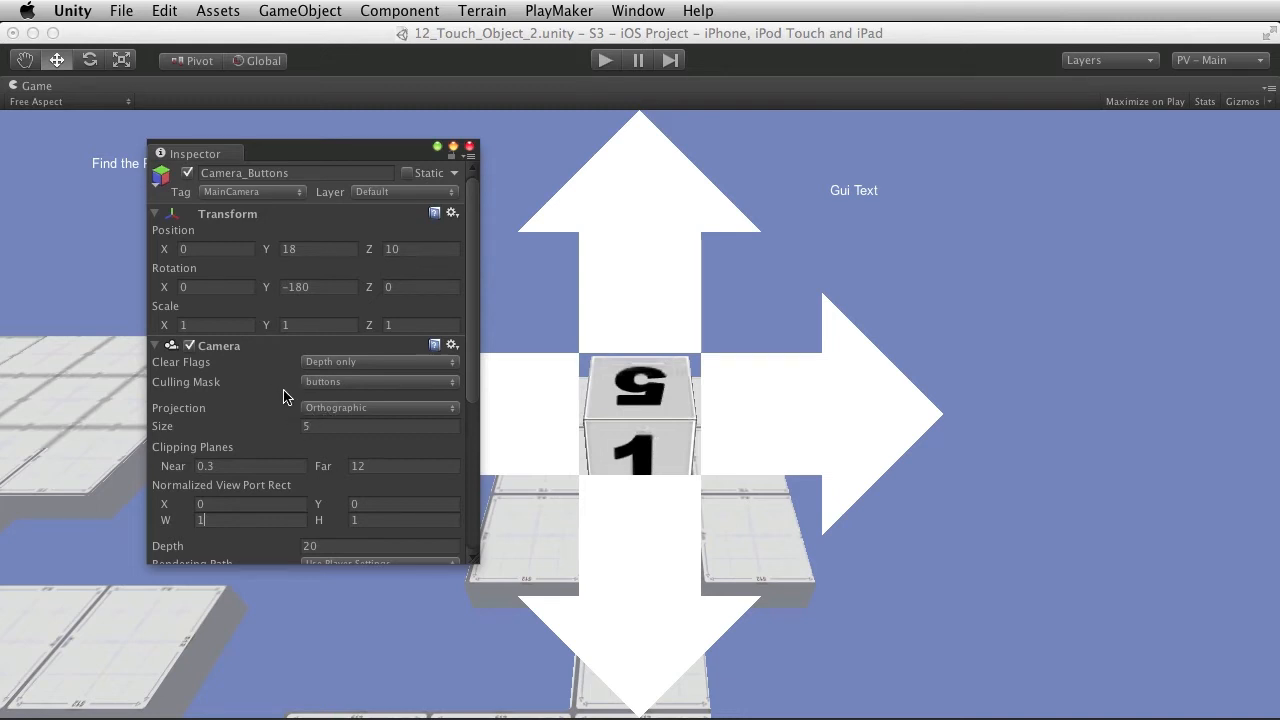
# Look through the other Camera_Buttons settings, close the floating Inspector, and compare the arrow overlay in the Game view with the Scene view
pyautogui.scroll(-5, 283, 396)
pyautogui.scroll(5, 283, 392)
pyautogui.scroll(-6, 366, 383)
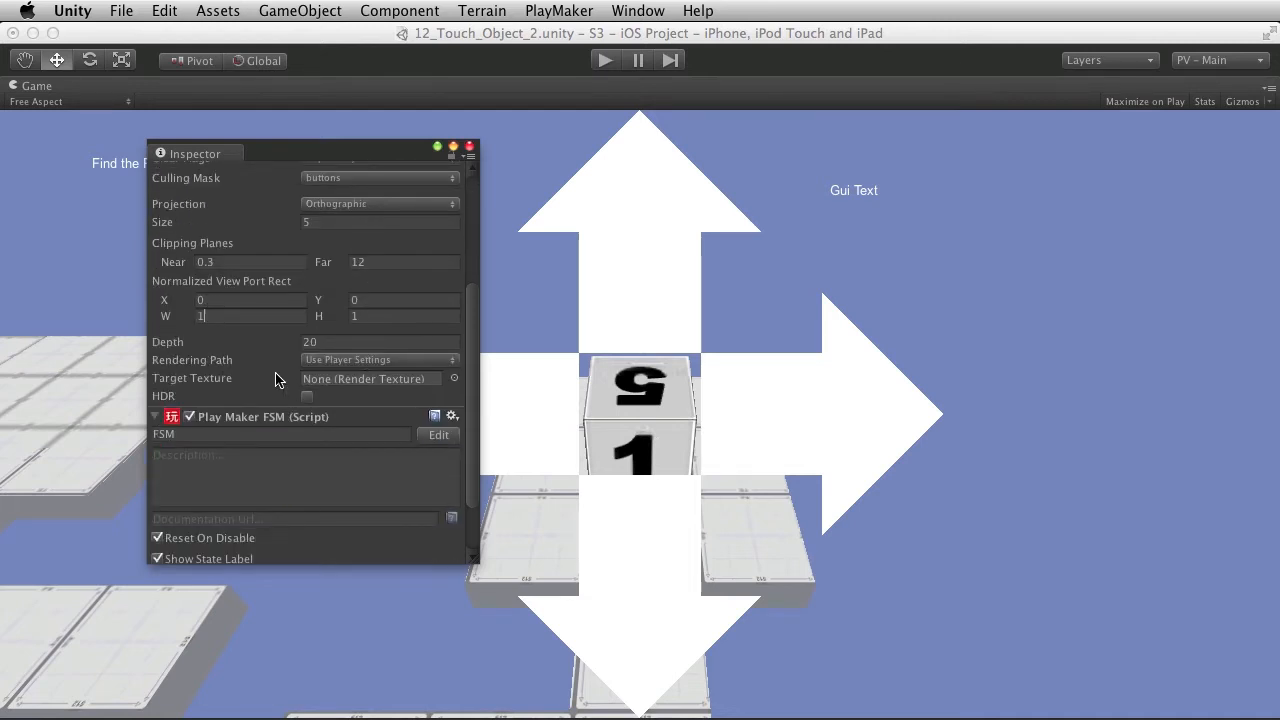
pyautogui.scroll(4, 277, 378)
pyautogui.scroll(3, 277, 378)
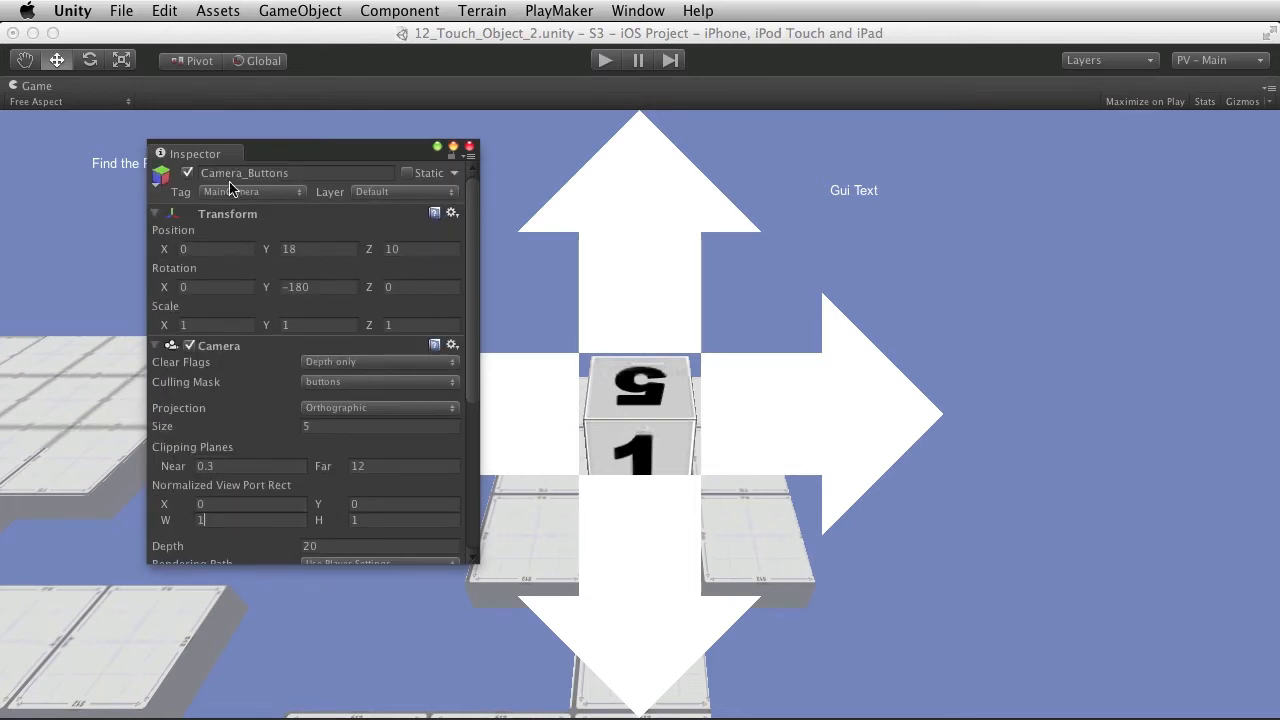
pyautogui.click(469, 147)
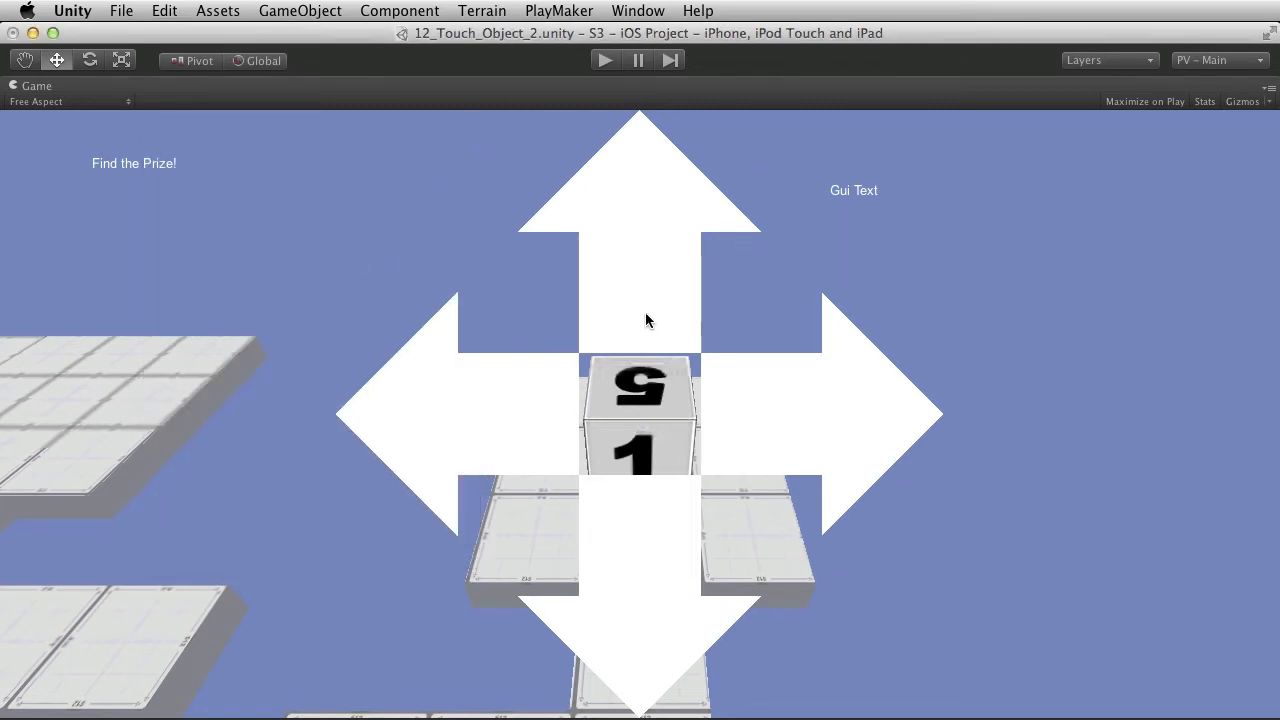
pyautogui.hotkey('shift', 'space')
pyautogui.click(870, 184)
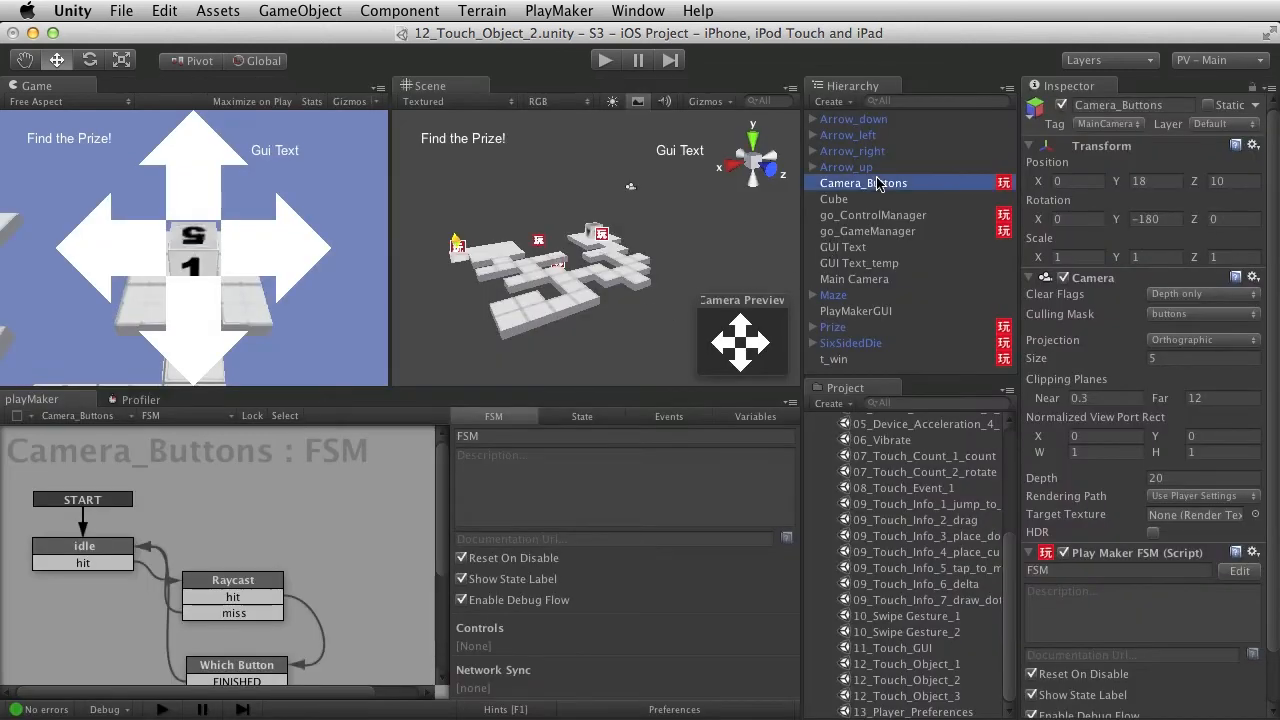
pyautogui.hotkey('shift', 'space')
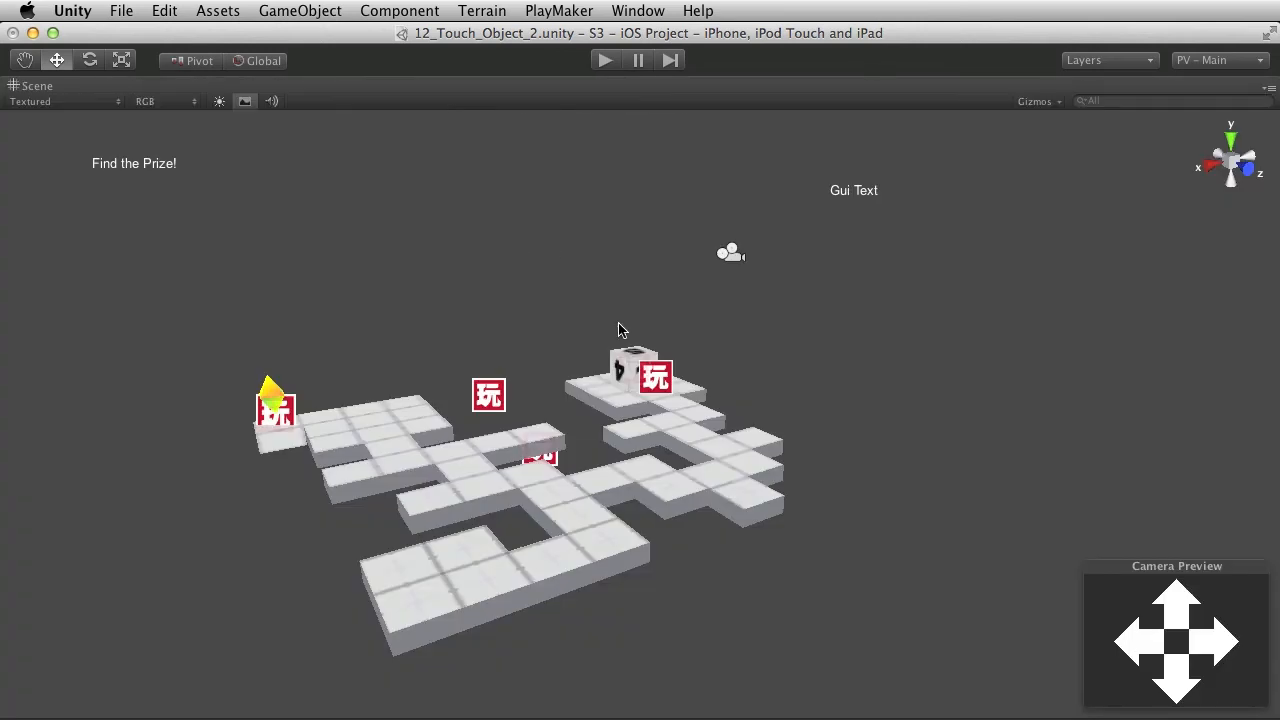
pyautogui.hotkey('shift', 'space')
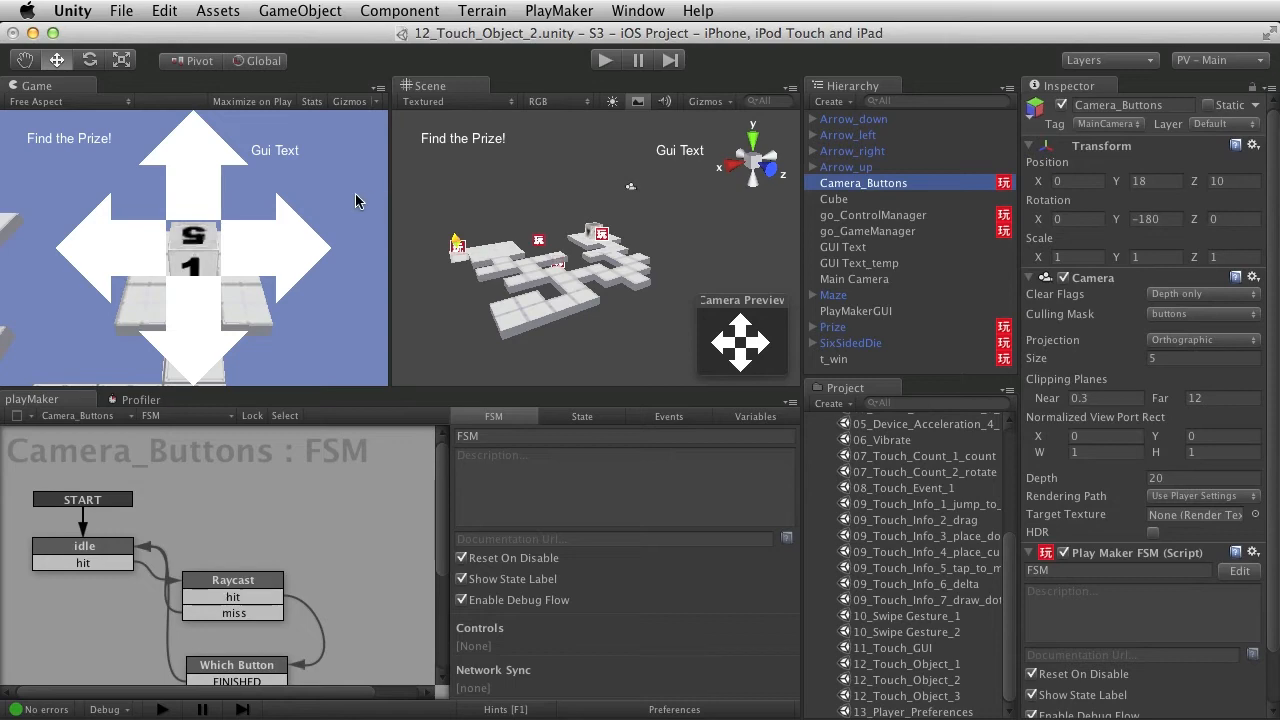
# Reopen the floating Inspector over the enlarged Game view, set Camera_Buttons' Clear Flags to Skybox, and check its Background color
pyautogui.hotkey('shift', 'space')
pyautogui.press('super+3')
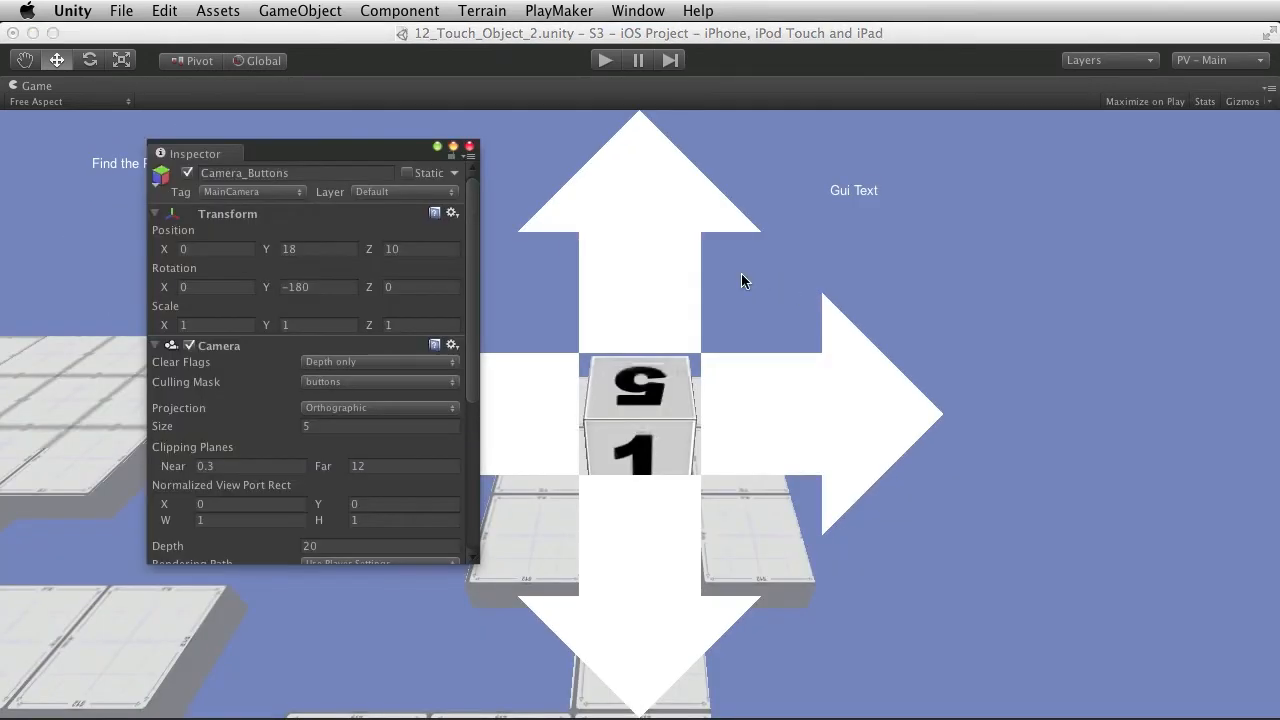
pyautogui.click(372, 364)
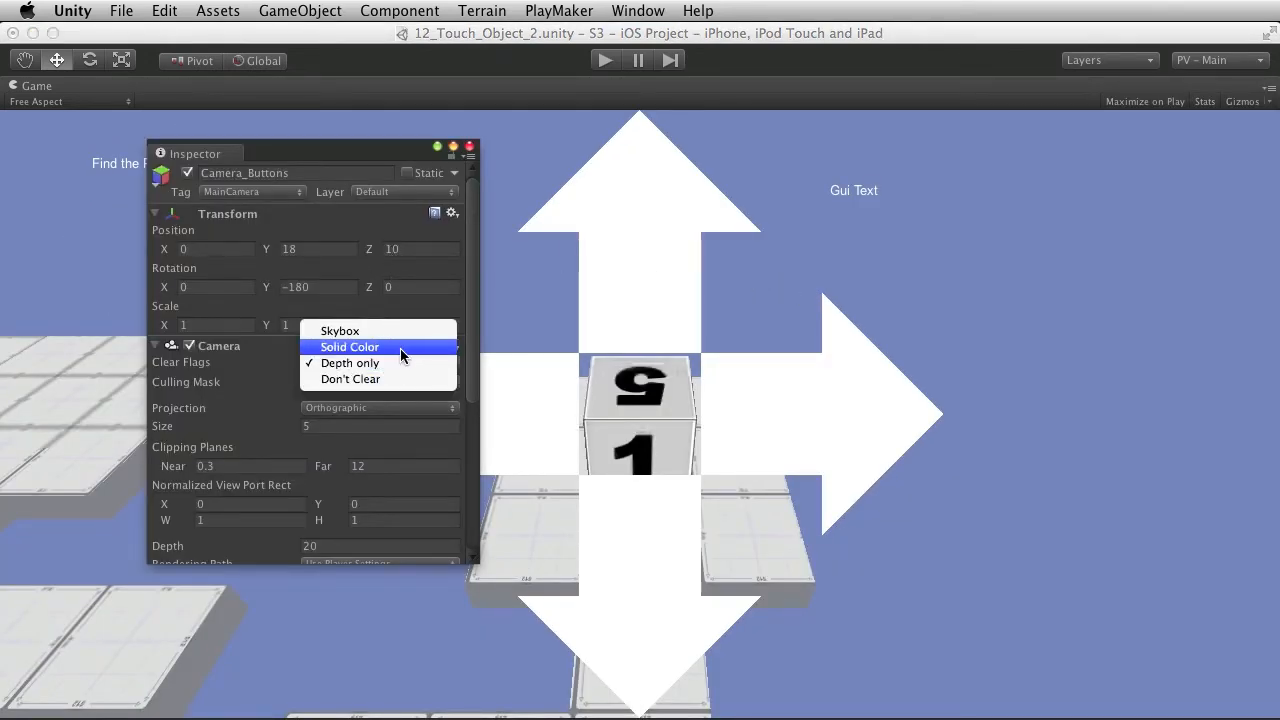
pyautogui.click(399, 333)
pyautogui.moveTo(348, 155); pyautogui.dragTo(1040, 277)
pyautogui.click(1030, 500)
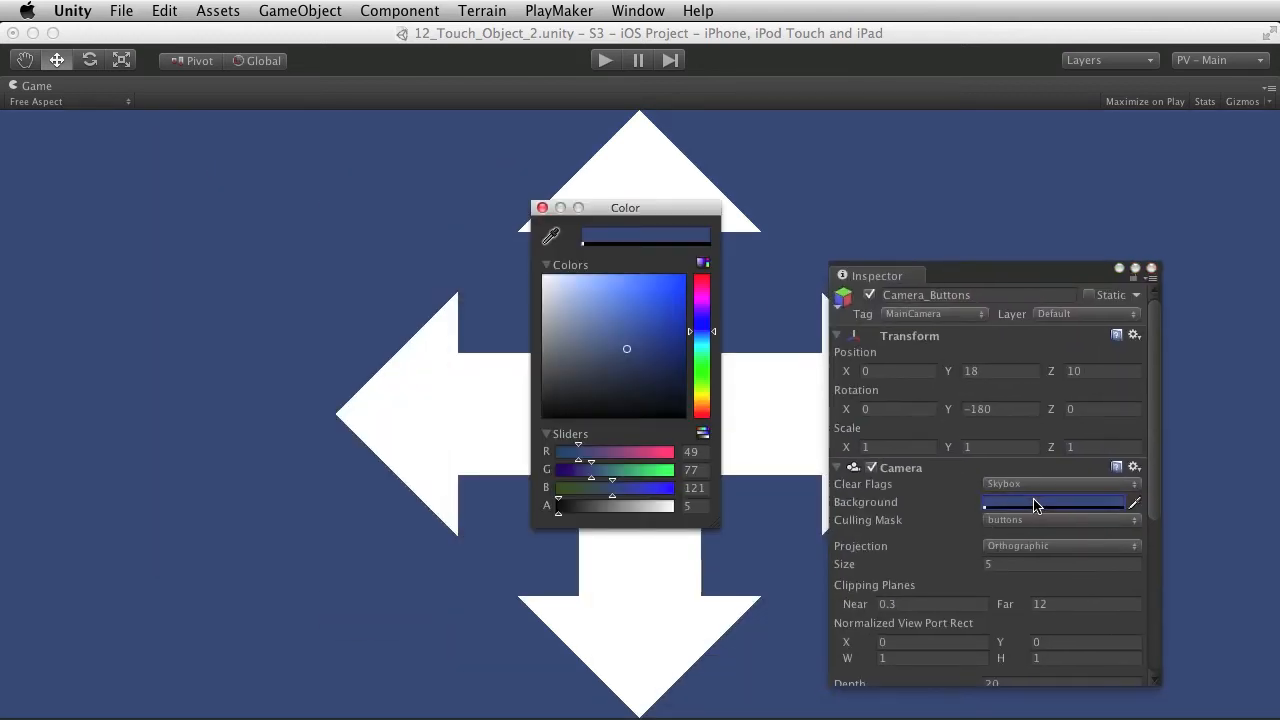
pyautogui.click(542, 207)
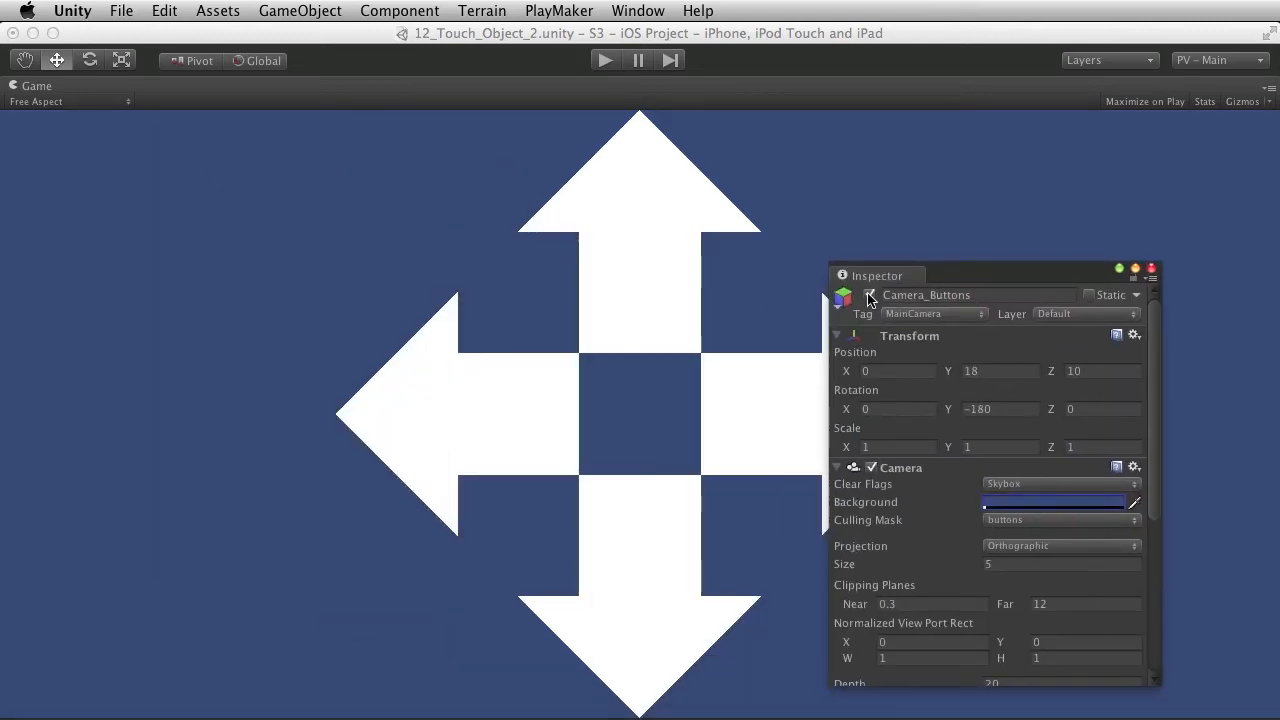
pyautogui.moveTo(1025, 280); pyautogui.dragTo(269, 216)
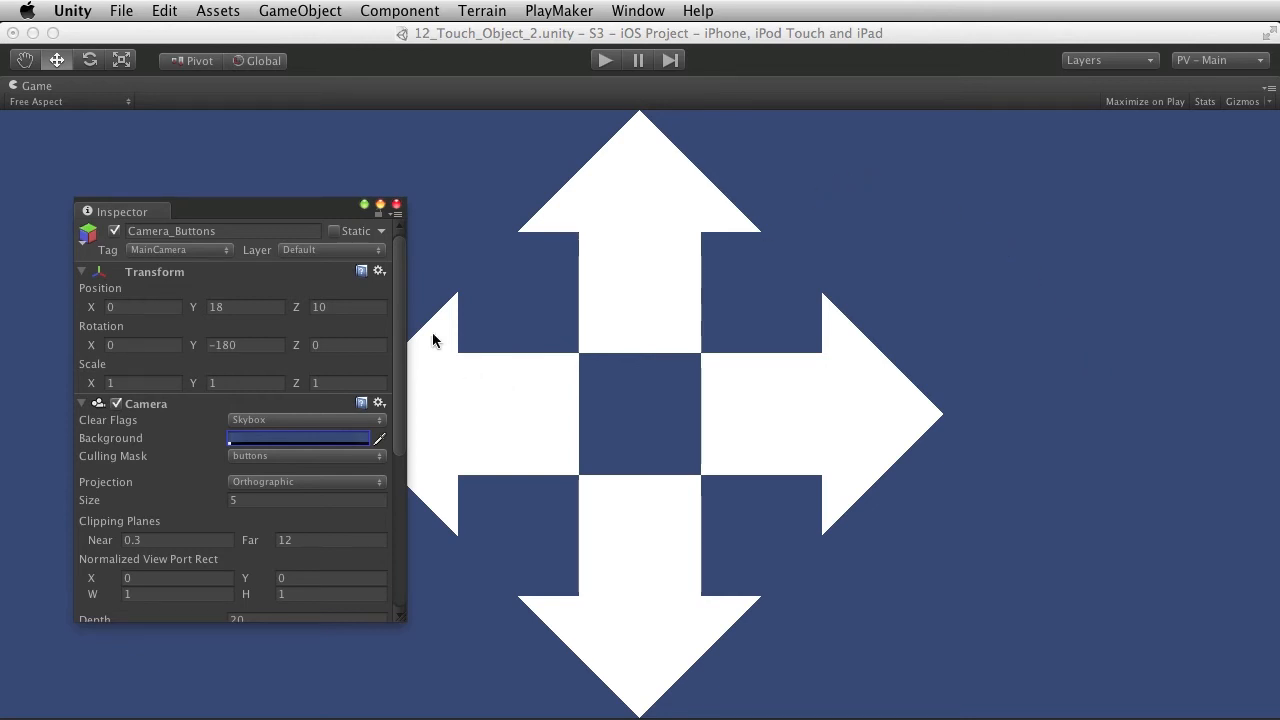
pyautogui.moveTo(214, 214); pyautogui.dragTo(191, 171)
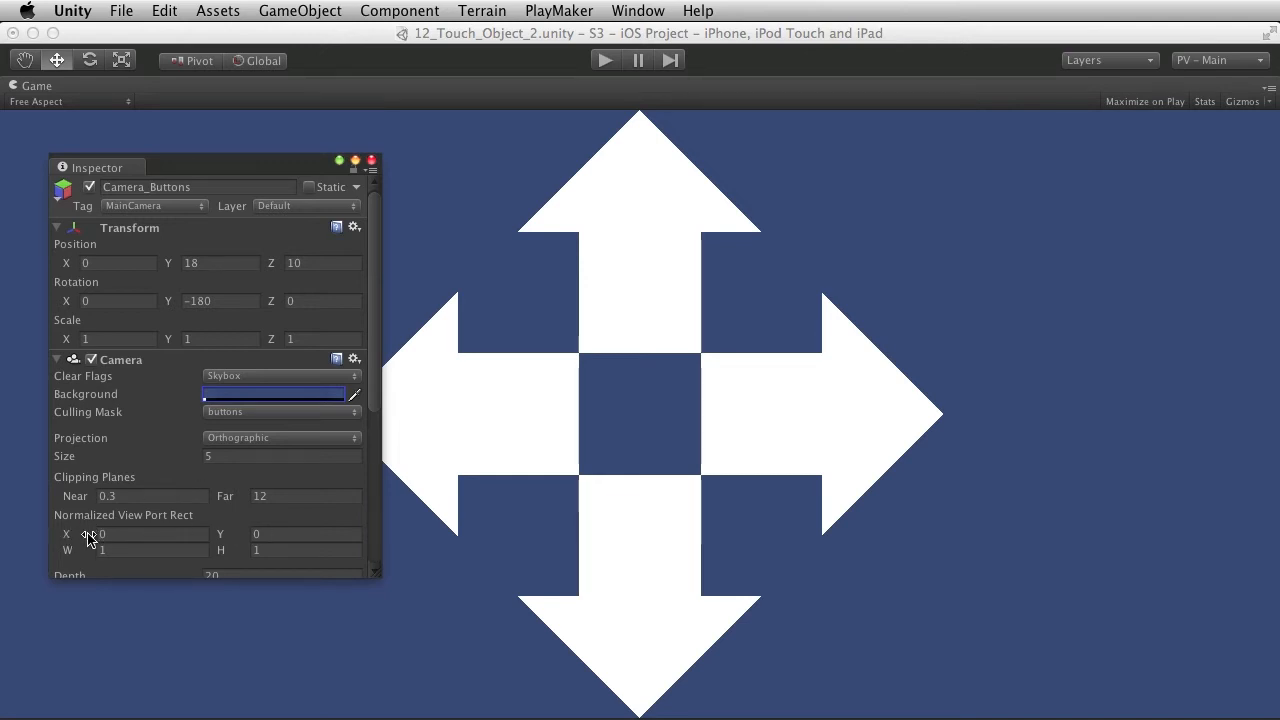
# Try shifting Camera_Buttons' viewport rectangle along X and Y, and reset both to 0
pyautogui.moveTo(86, 534)
pyautogui.mouseDown()
pyautogui.moveTo(124, 543)
pyautogui.moveTo(62, 534)
pyautogui.moveTo(103, 533)
pyautogui.moveTo(91, 536)
pyautogui.mouseUp()
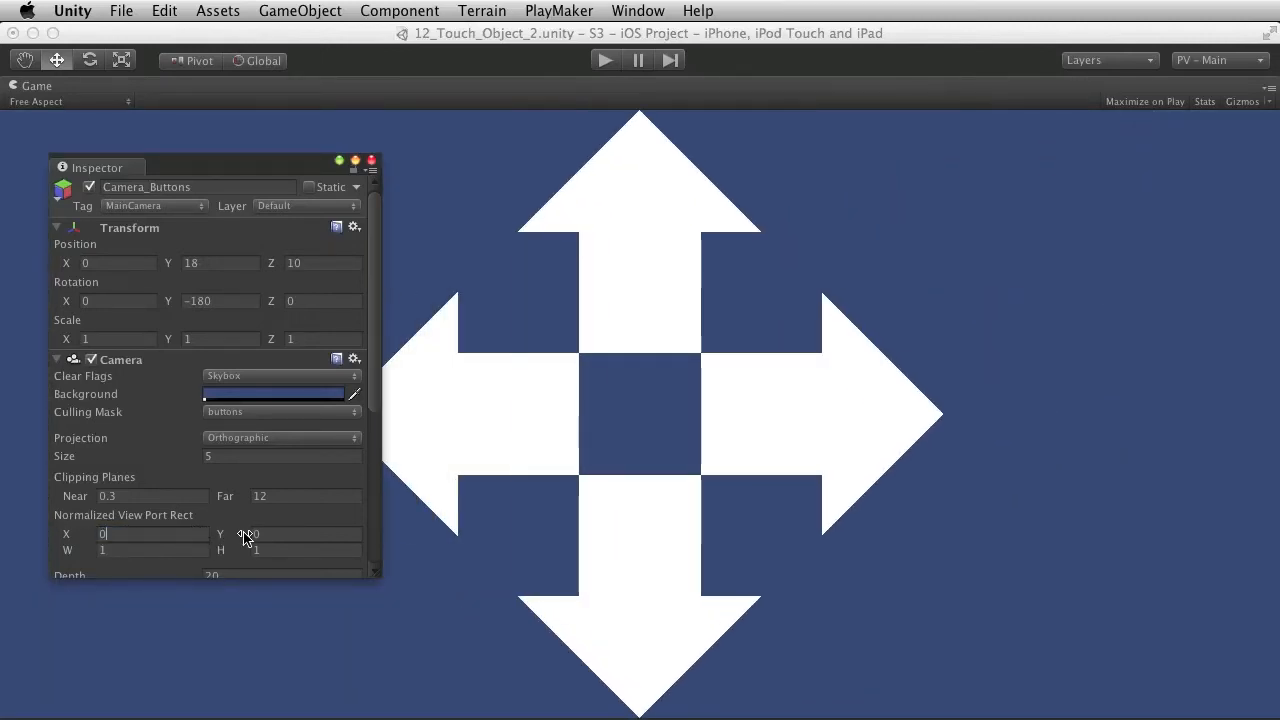
pyautogui.moveTo(249, 534)
pyautogui.mouseDown()
pyautogui.moveTo(300, 537)
pyautogui.moveTo(226, 538)
pyautogui.moveTo(266, 538)
pyautogui.moveTo(243, 536)
pyautogui.mouseUp()
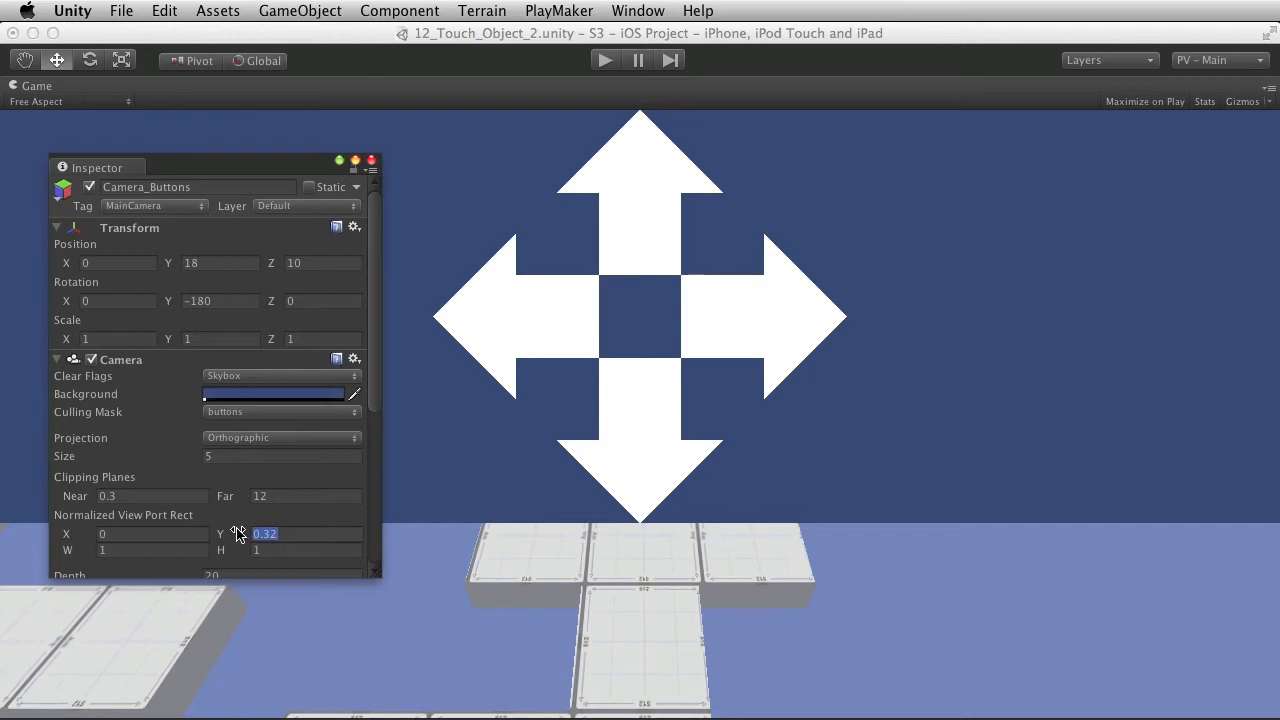
pyautogui.write('0')
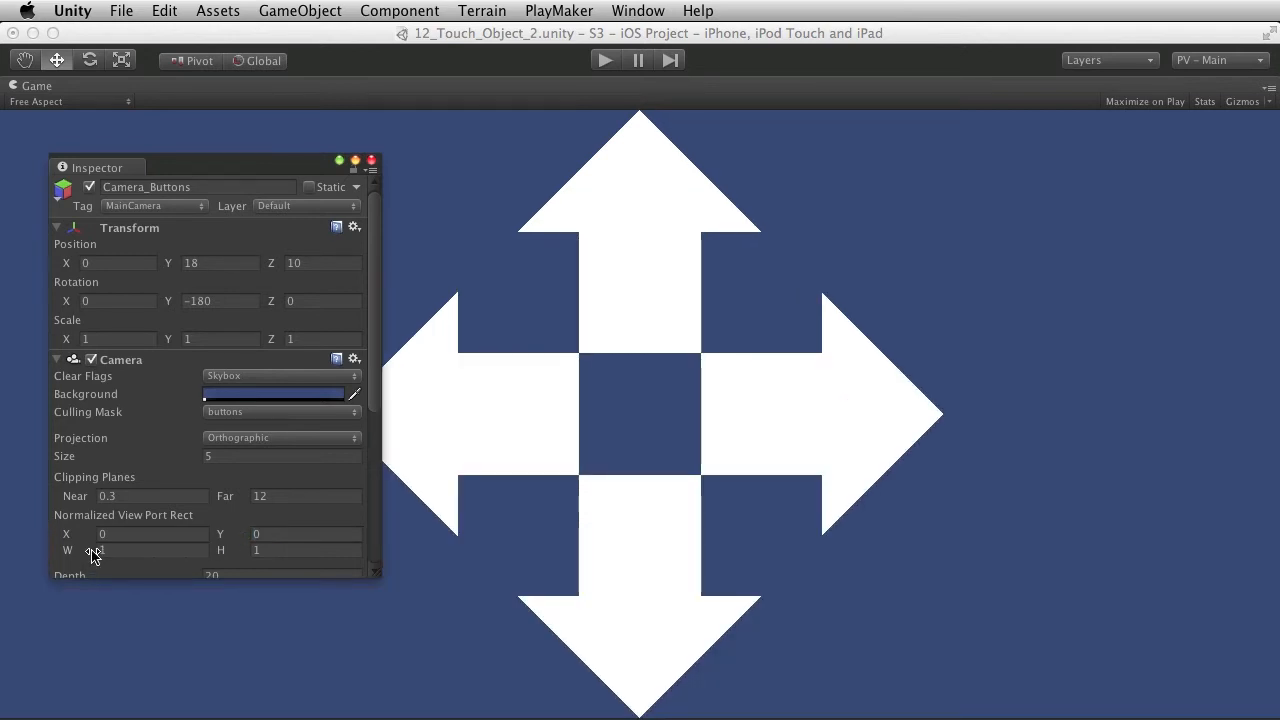
# Try viewport widths above 1, such as 2.85 and 2.4, for Camera_Buttons, and reset W to 1
pyautogui.moveTo(91, 556); pyautogui.dragTo(157, 556)
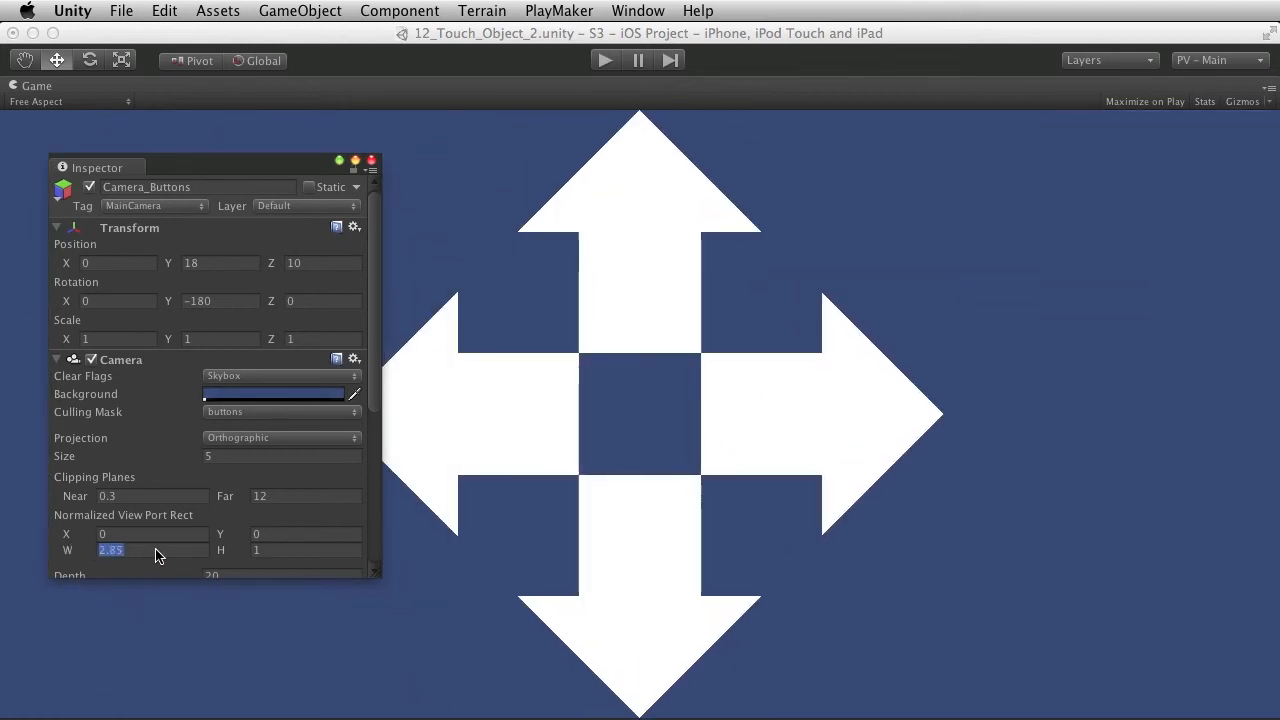
pyautogui.write('2.4')
pyautogui.press('Return')
pyautogui.click(108, 550)
pyautogui.write('1')
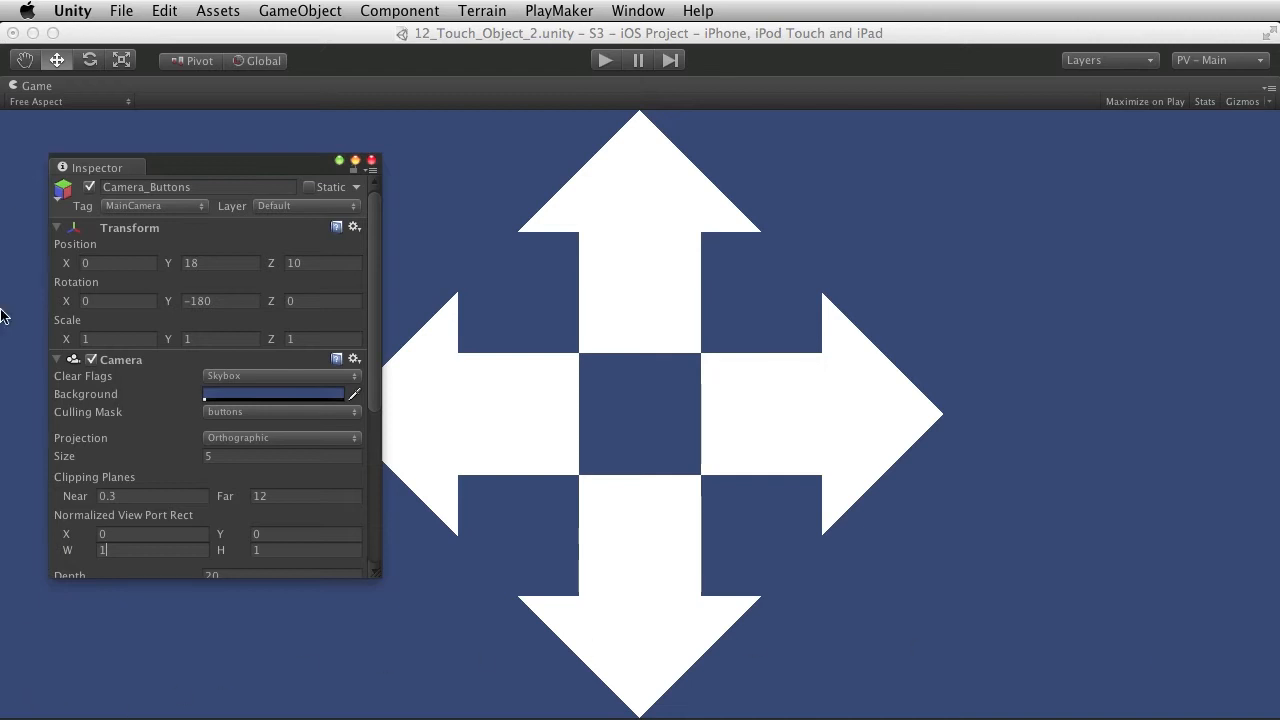
pyautogui.moveTo(90, 557); pyautogui.dragTo(144, 556)
pyautogui.click(144, 556)
pyautogui.write('1')
# Try narrowing Camera_Buttons' viewport width to 0.5 and about 0.23, and restore W to 1
pyautogui.moveTo(92, 556); pyautogui.dragTo(70, 556)
pyautogui.click(84, 550)
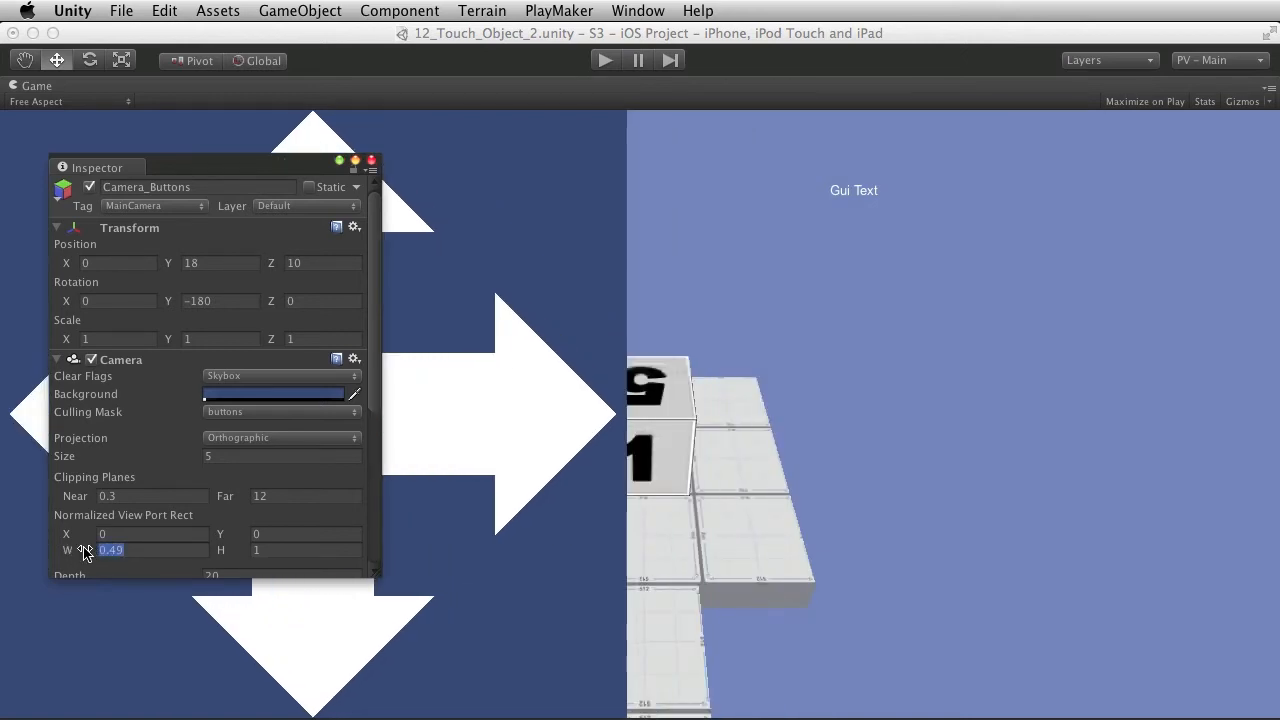
pyautogui.write('.5')
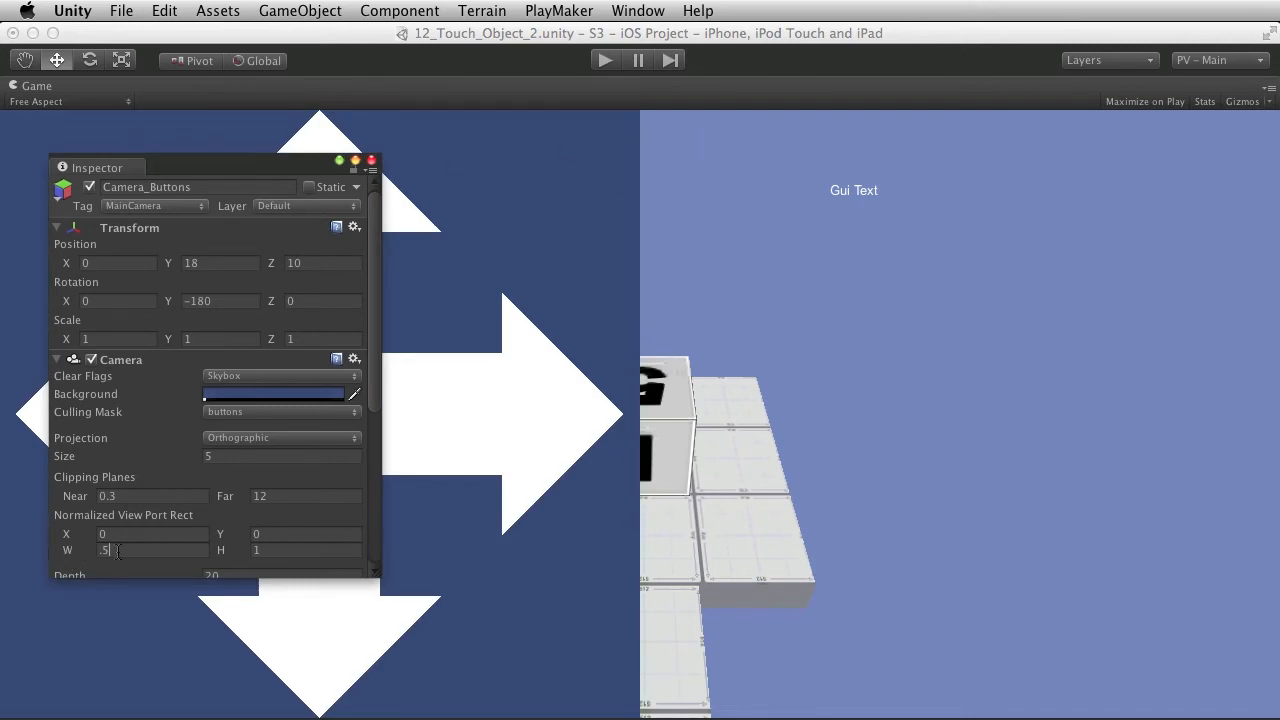
pyautogui.moveTo(80, 551); pyautogui.dragTo(82, 555)
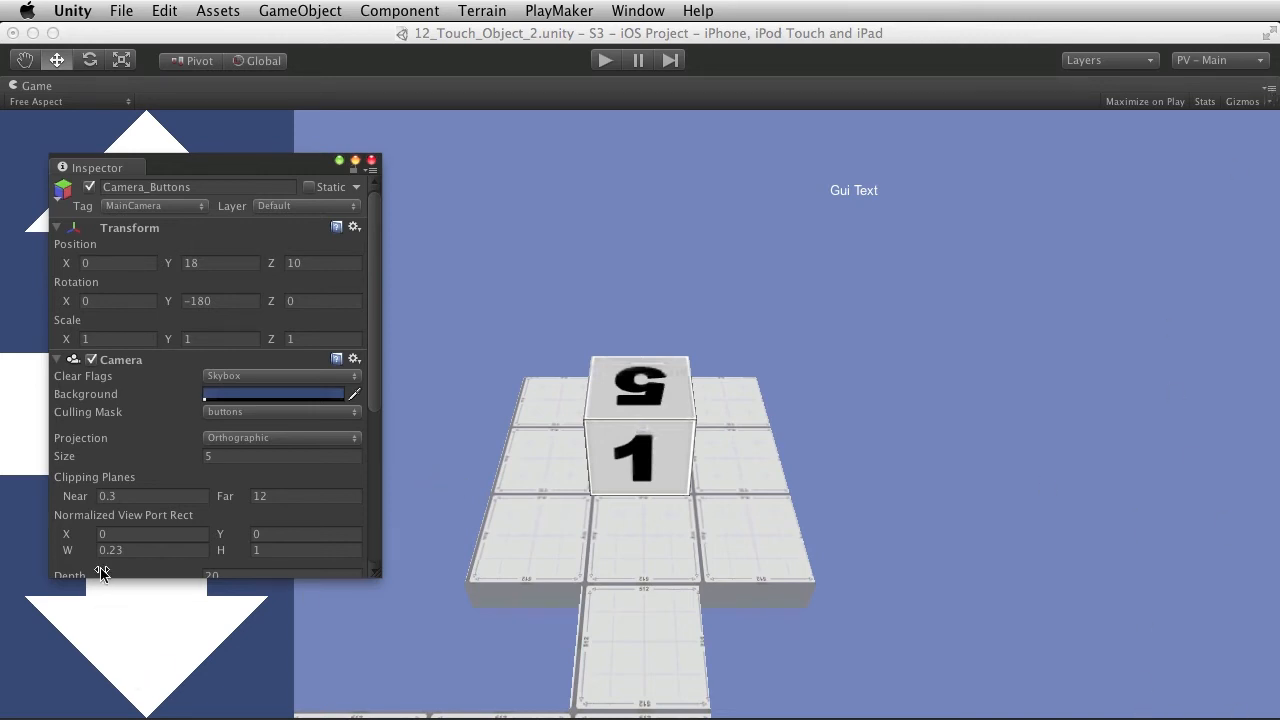
pyautogui.moveTo(88, 548)
pyautogui.mouseDown()
pyautogui.moveTo(153, 553)
pyautogui.moveTo(79, 547)
pyautogui.mouseUp()
pyautogui.write('1')
# Try reducing Camera_Buttons' viewport height, and restore H to 1
pyautogui.moveTo(243, 552); pyautogui.dragTo(215, 565)
pyautogui.click(229, 554)
pyautogui.click(233, 554)
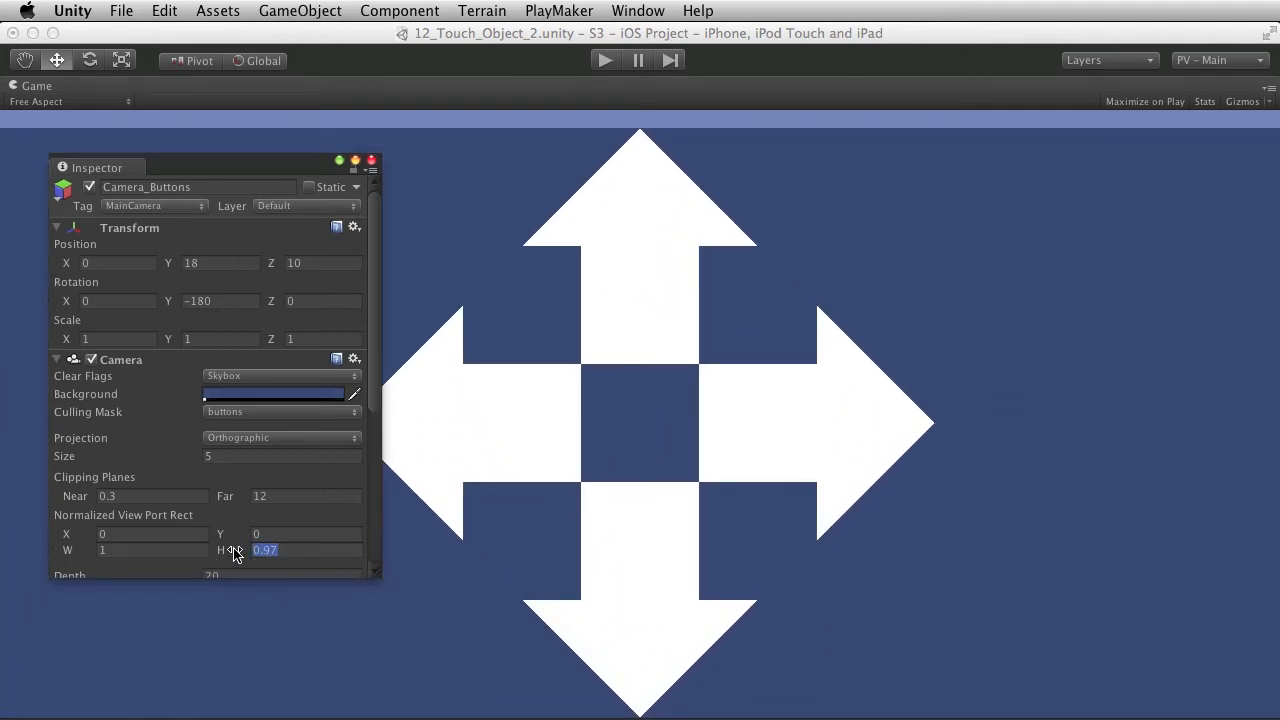
pyautogui.write('1')
pyautogui.press('Return')
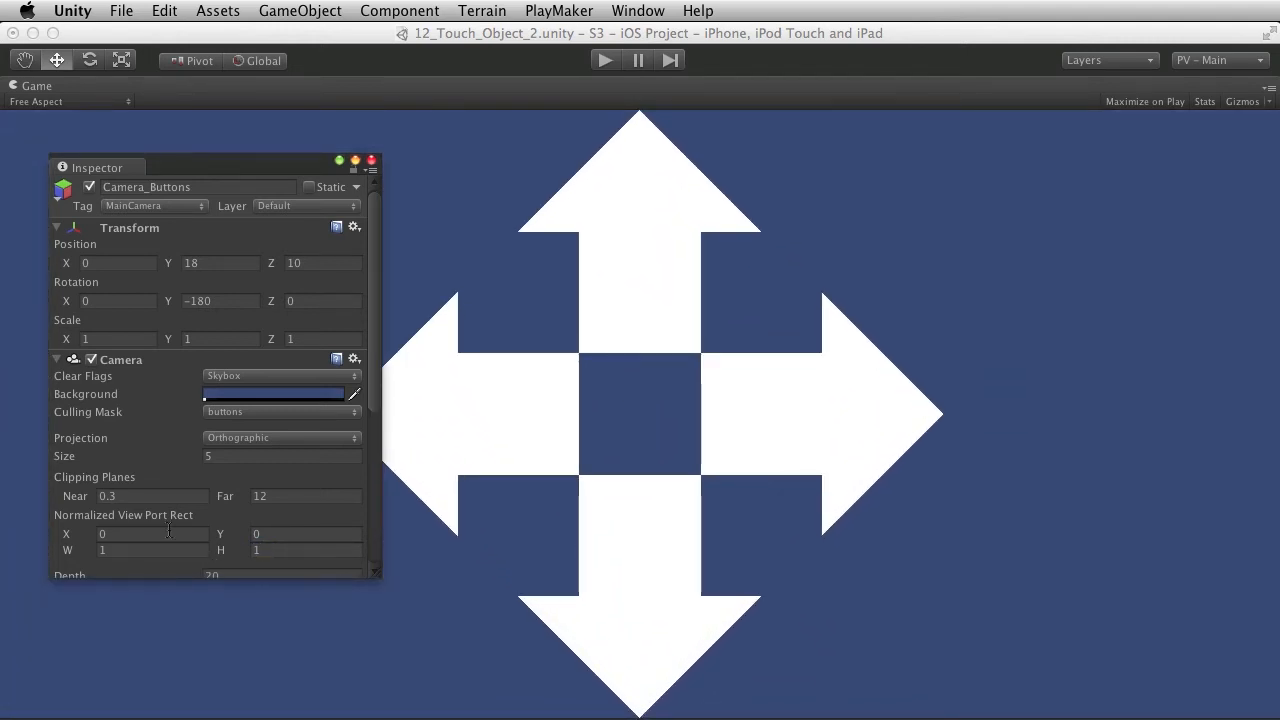
# Set both the width and height of Camera_Buttons' viewport rectangle to 0.3
pyautogui.click(102, 549)
pyautogui.moveTo(91, 553); pyautogui.dragTo(76, 556)
pyautogui.click(84, 556)
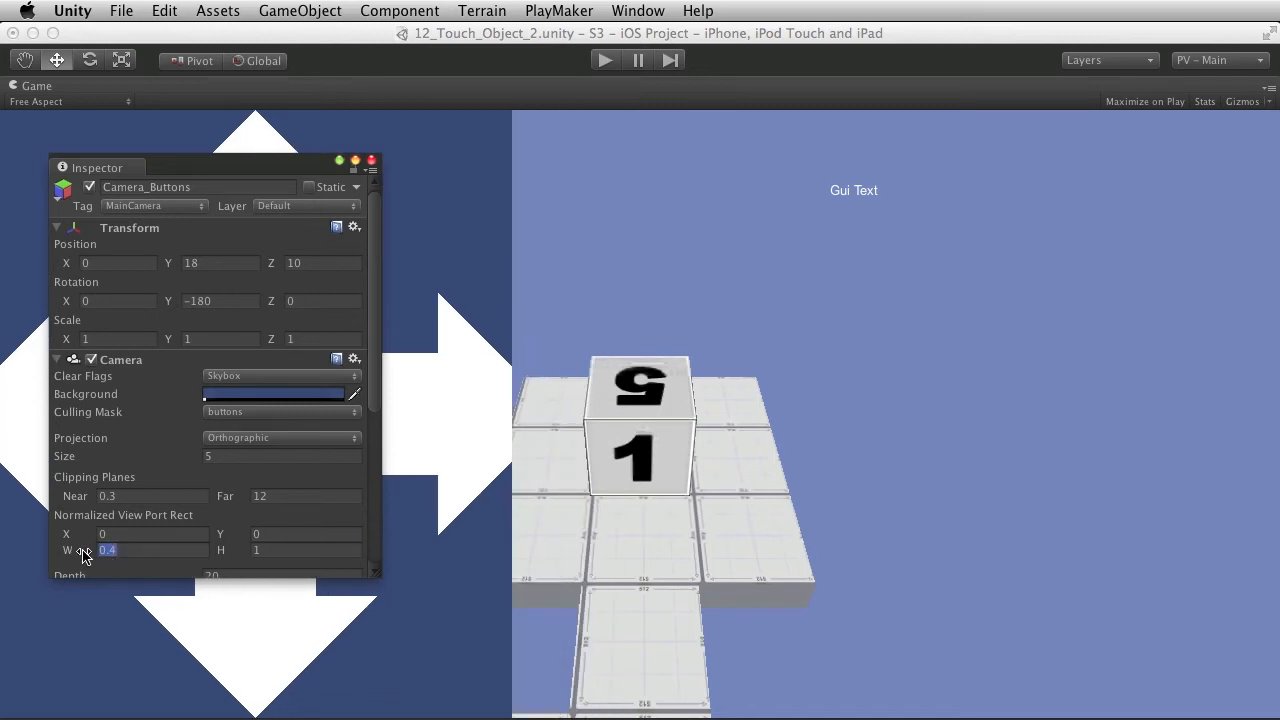
pyautogui.write('.3')
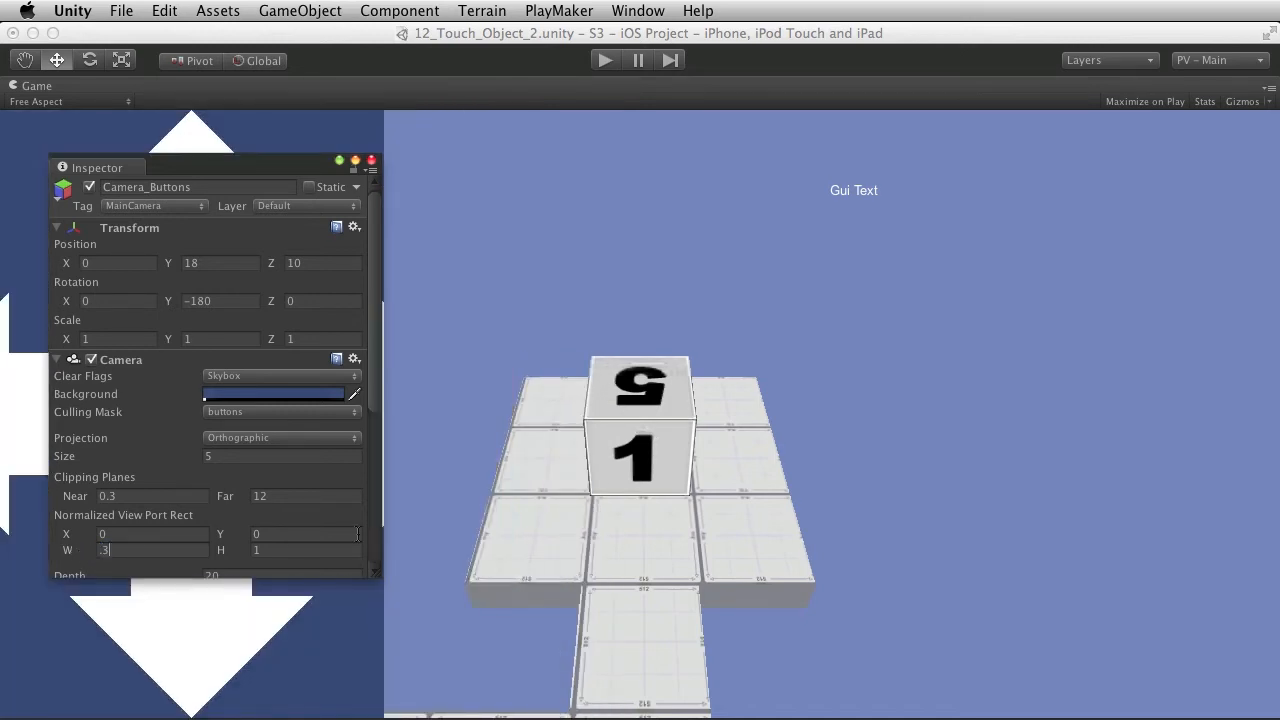
pyautogui.moveTo(248, 557); pyautogui.dragTo(222, 560)
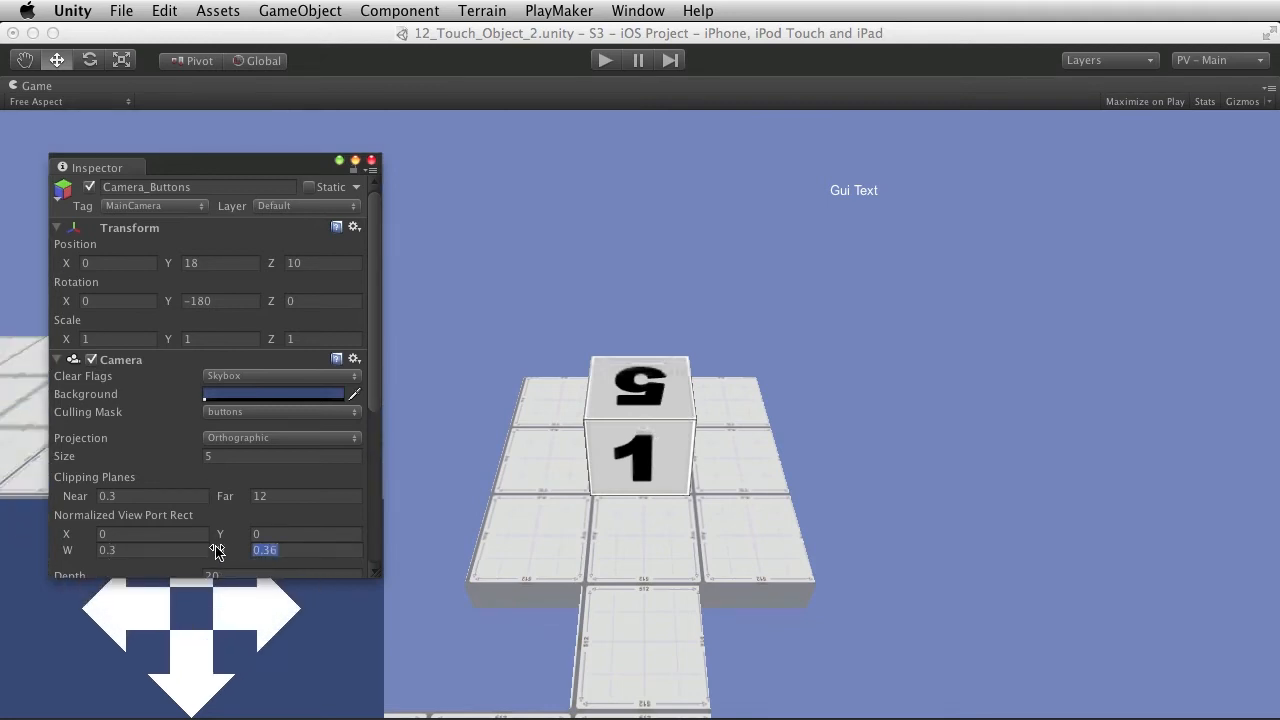
pyautogui.write('.3')
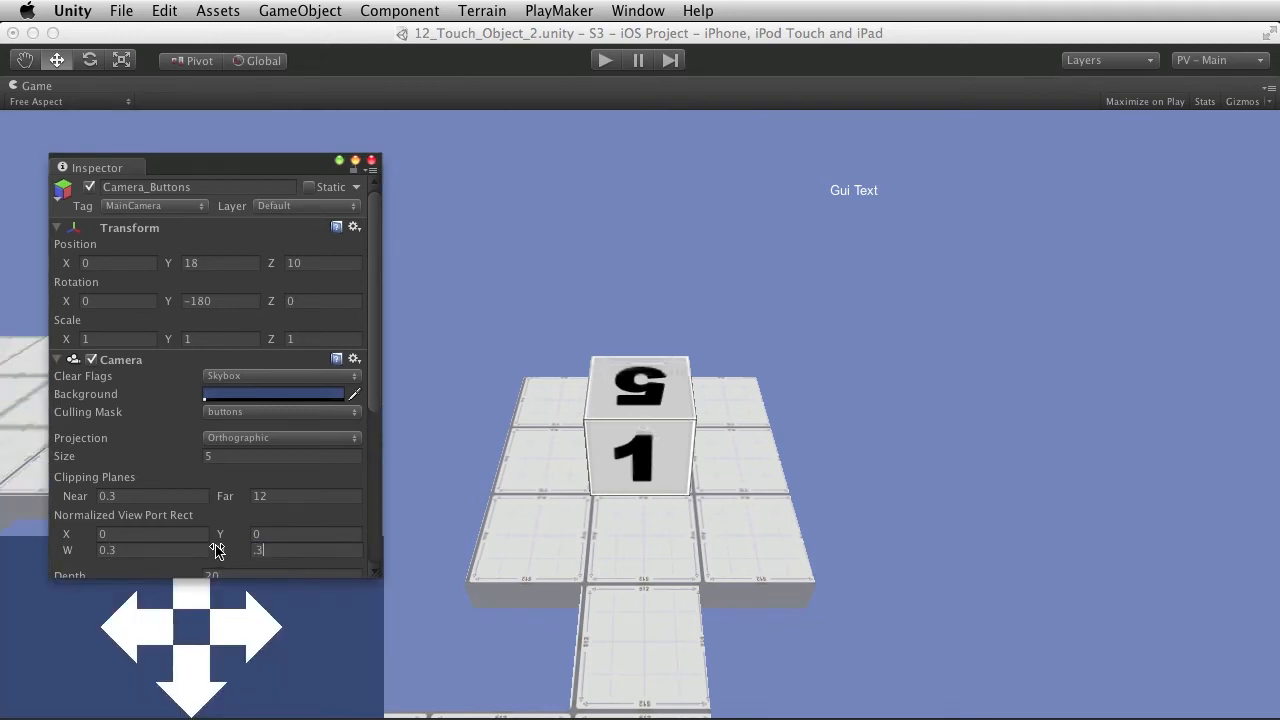
# Try shifting Camera_Buttons' viewport slightly along X, and restore X to 0
pyautogui.moveTo(246, 170); pyautogui.dragTo(771, 172)
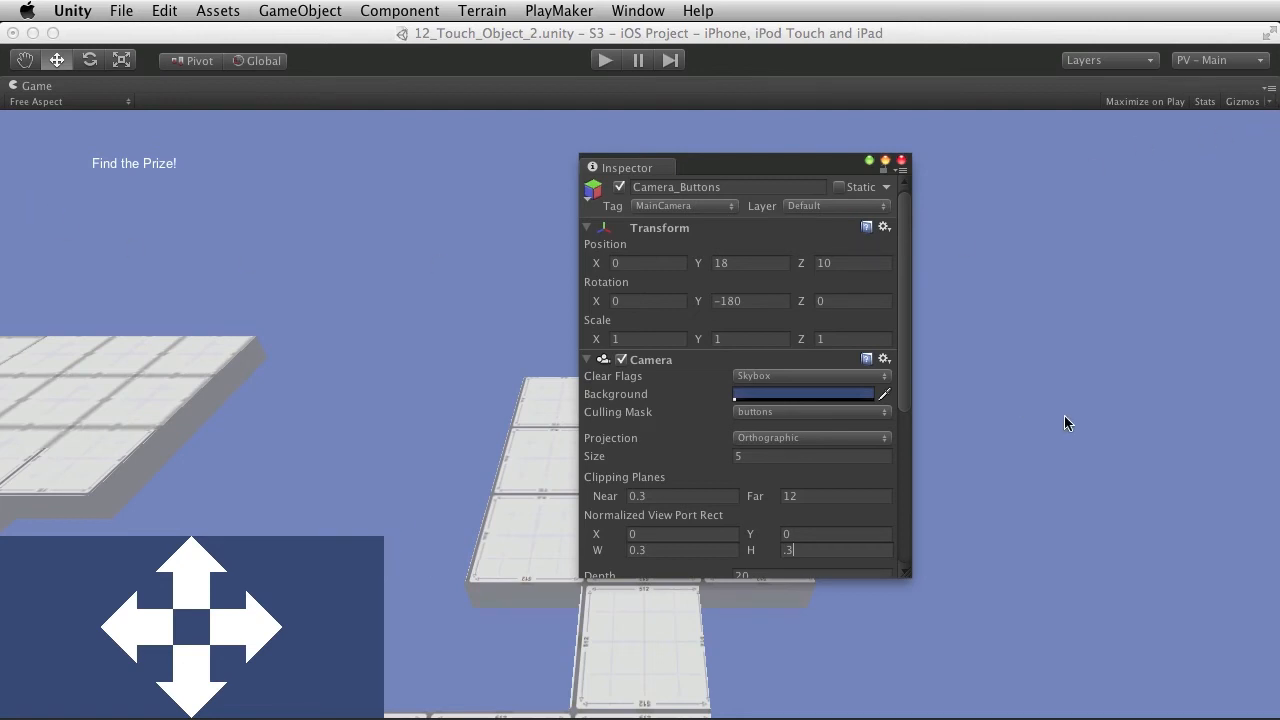
pyautogui.click(651, 550)
pyautogui.click(821, 553)
pyautogui.moveTo(777, 163); pyautogui.dragTo(567, 118)
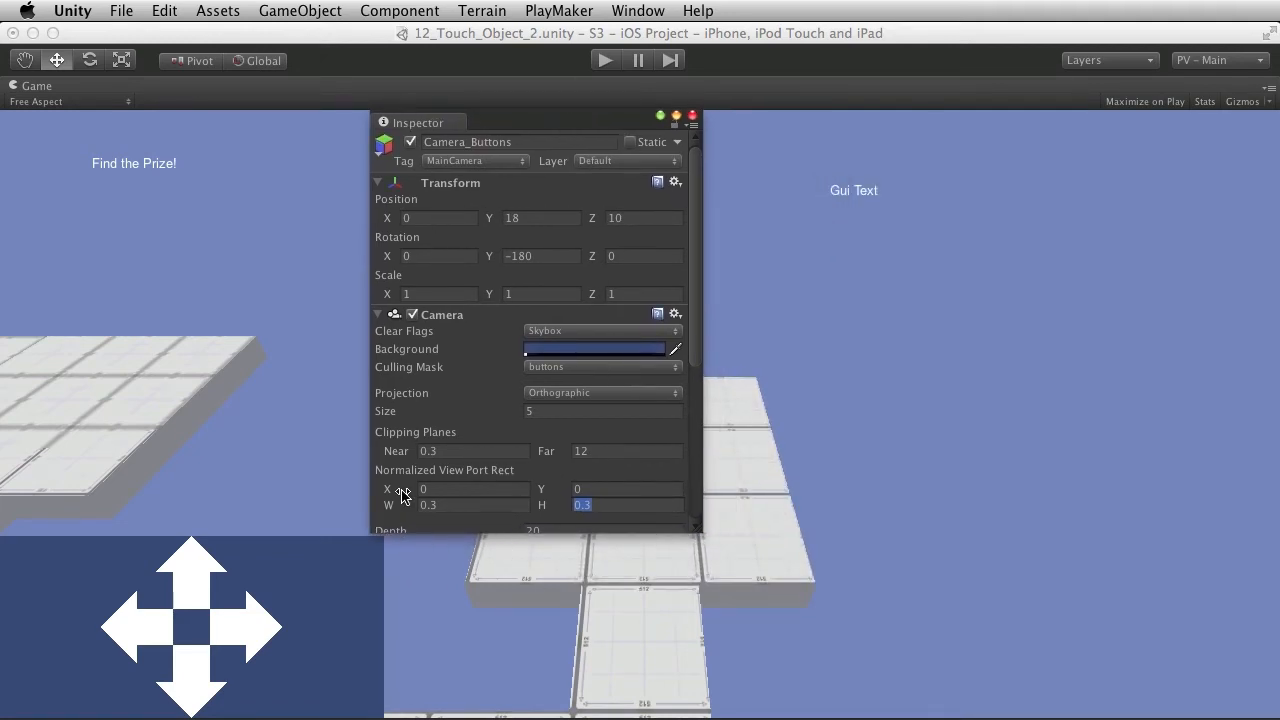
pyautogui.moveTo(410, 492); pyautogui.dragTo(432, 495)
pyautogui.click(456, 489)
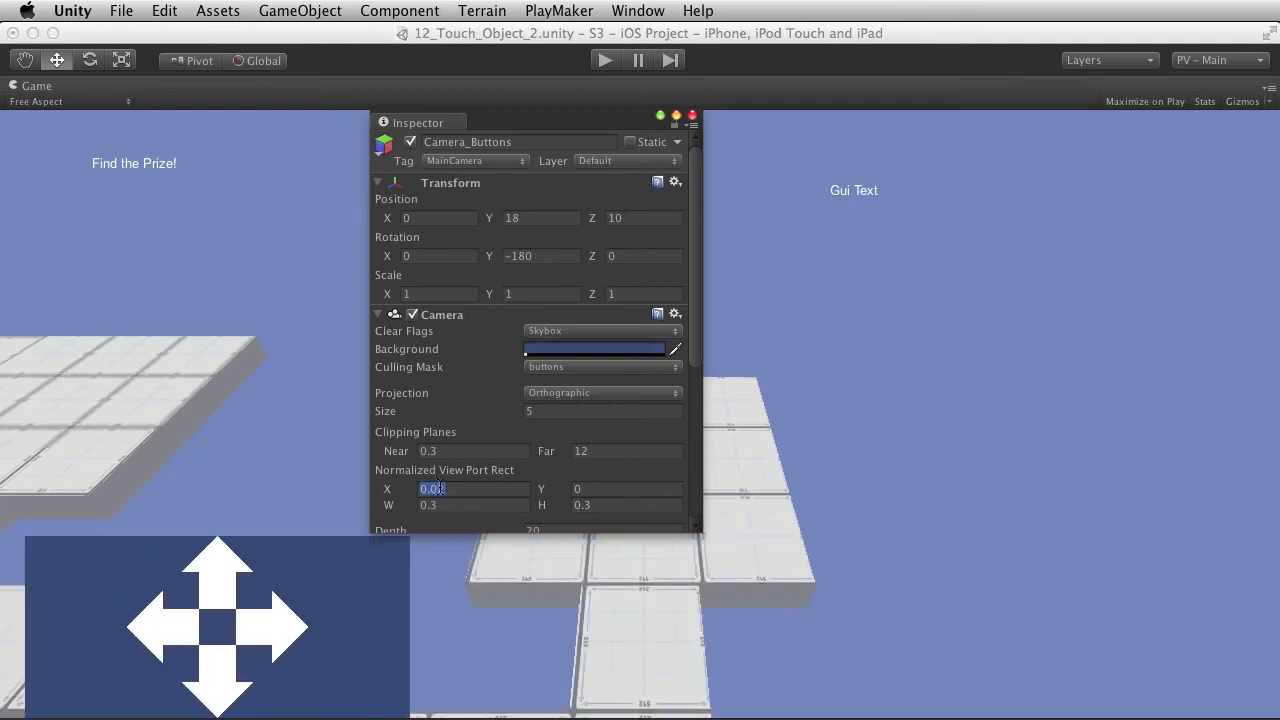
pyautogui.write('0')
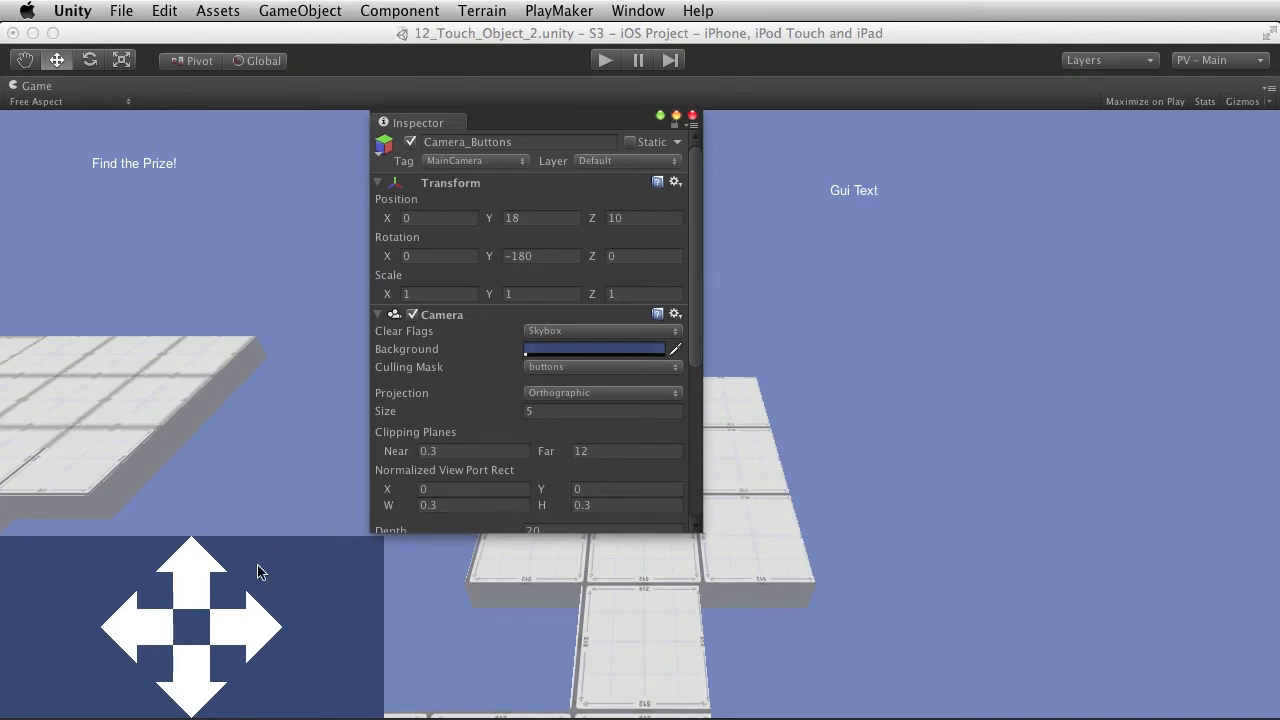
# Set the X position of Camera_Buttons' viewport rectangle to 0.7
pyautogui.moveTo(409, 490); pyautogui.dragTo(441, 489)
pyautogui.click(468, 491)
pyautogui.click(466, 490)
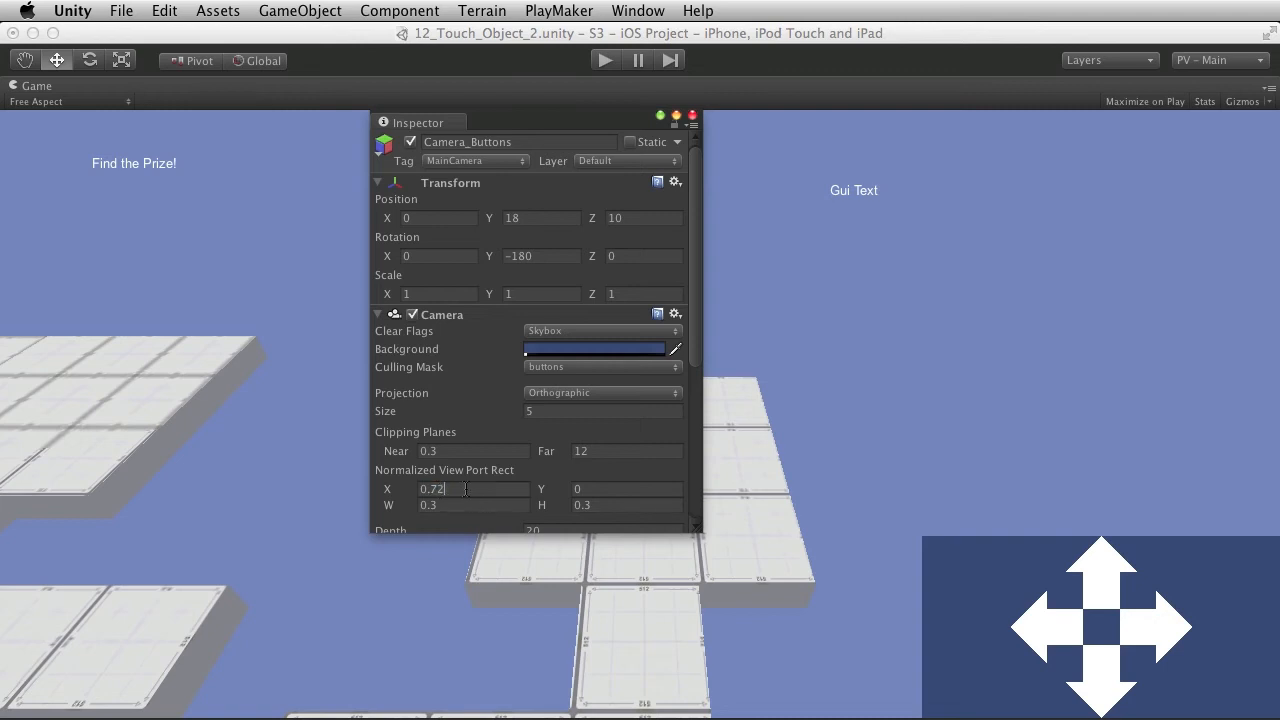
pyautogui.press('BackSpace')
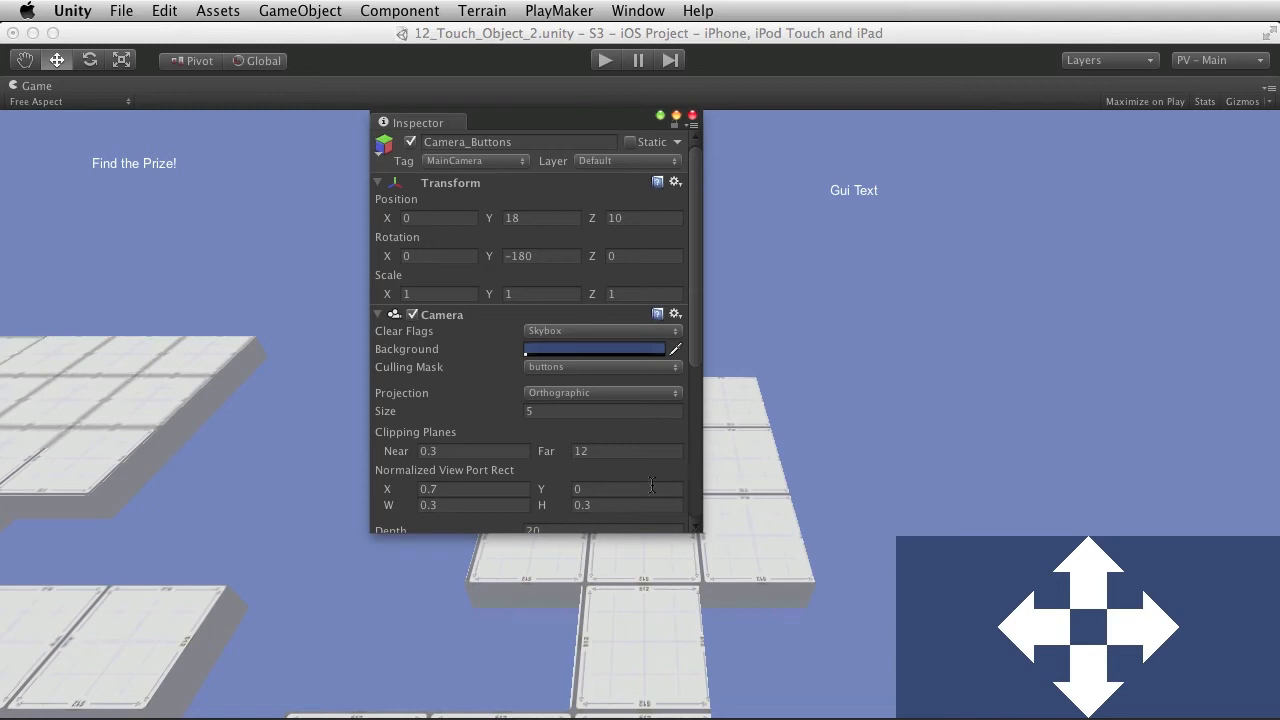
# Try raising Camera_Buttons' viewport to Y 0.64 with a larger height, and restore H to 0.3
pyautogui.moveTo(571, 490); pyautogui.dragTo(586, 490)
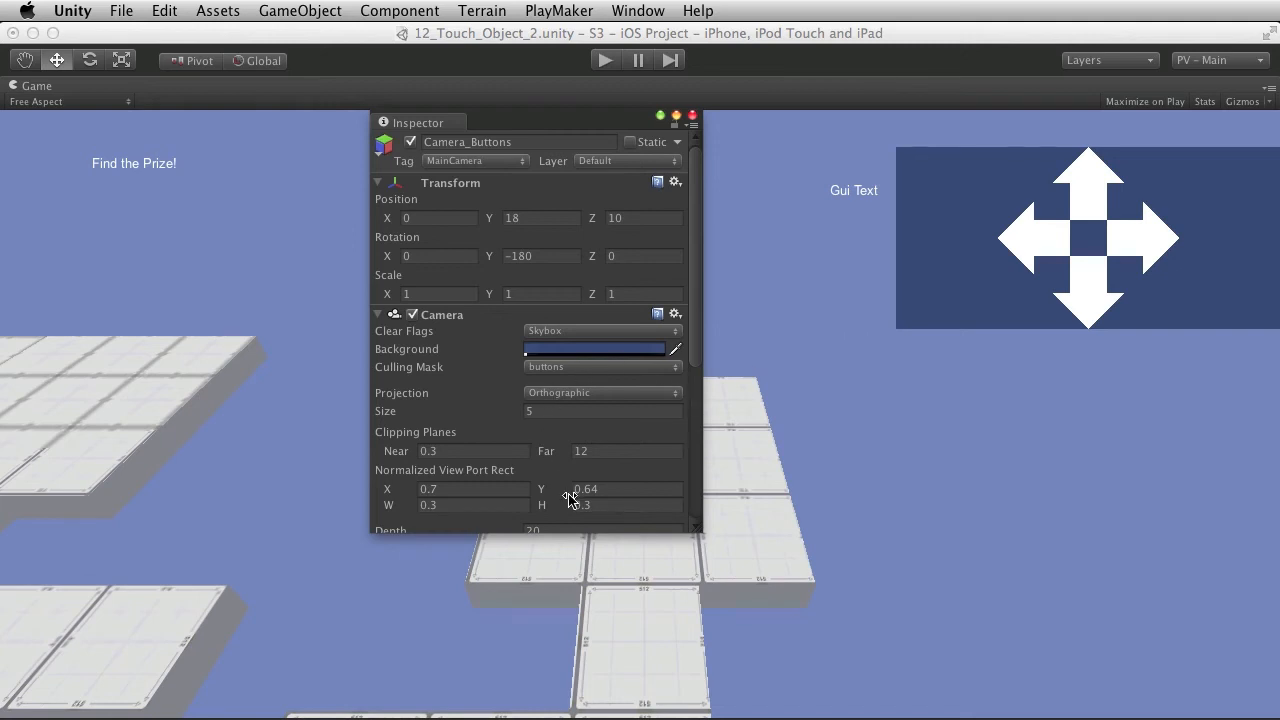
pyautogui.moveTo(566, 505); pyautogui.dragTo(566, 510)
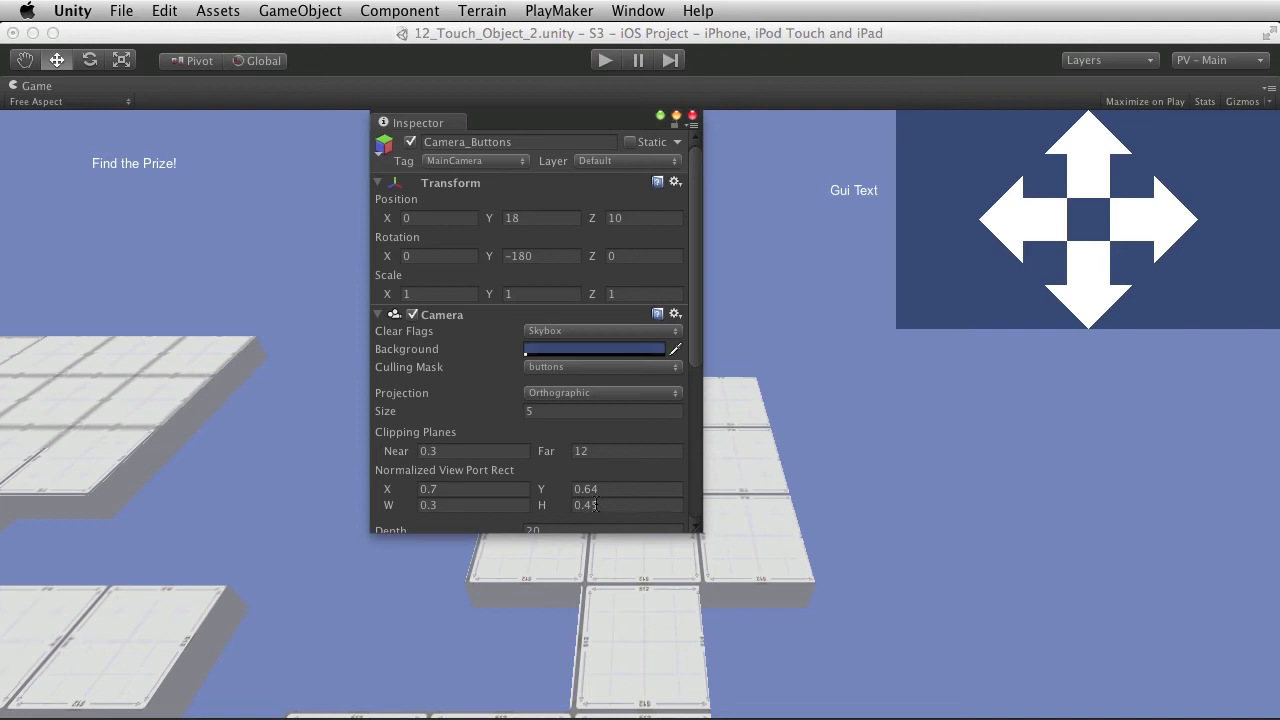
pyautogui.click(550, 504)
pyautogui.write('.3')
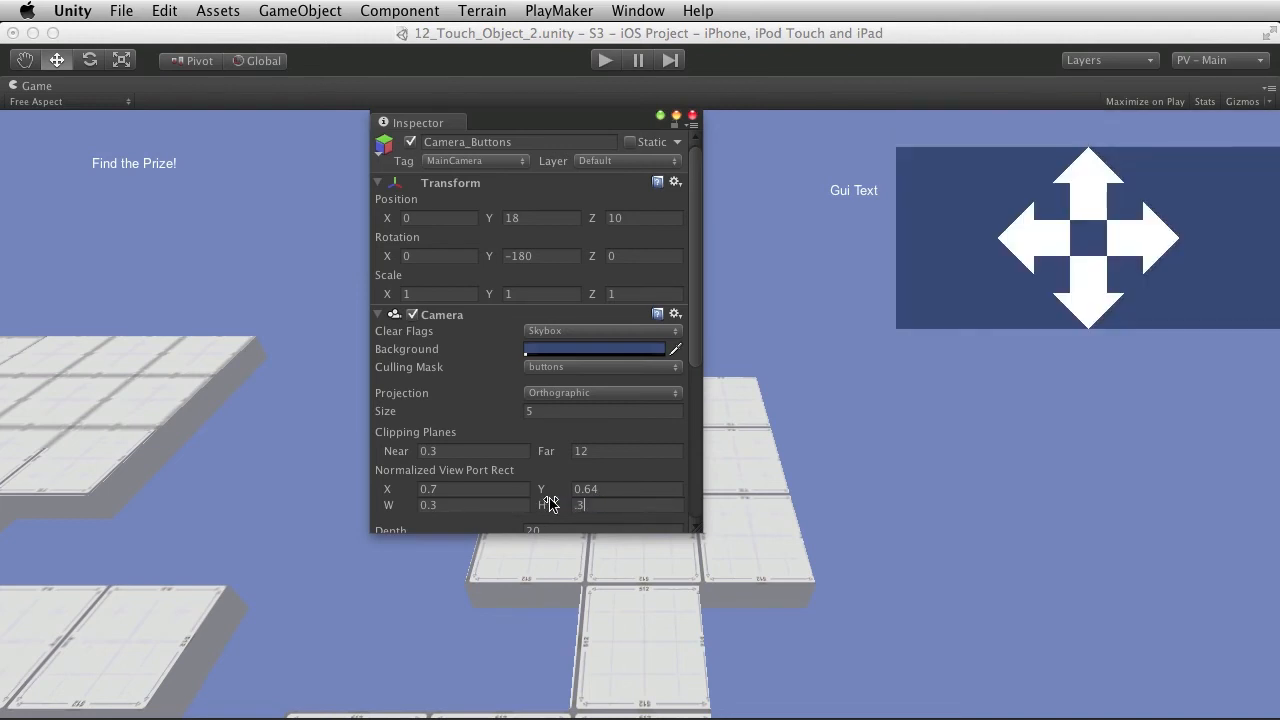
# Lower Camera_Buttons' viewport and set its Y position to 0.1
pyautogui.moveTo(570, 494); pyautogui.dragTo(548, 498)
pyautogui.click(604, 493)
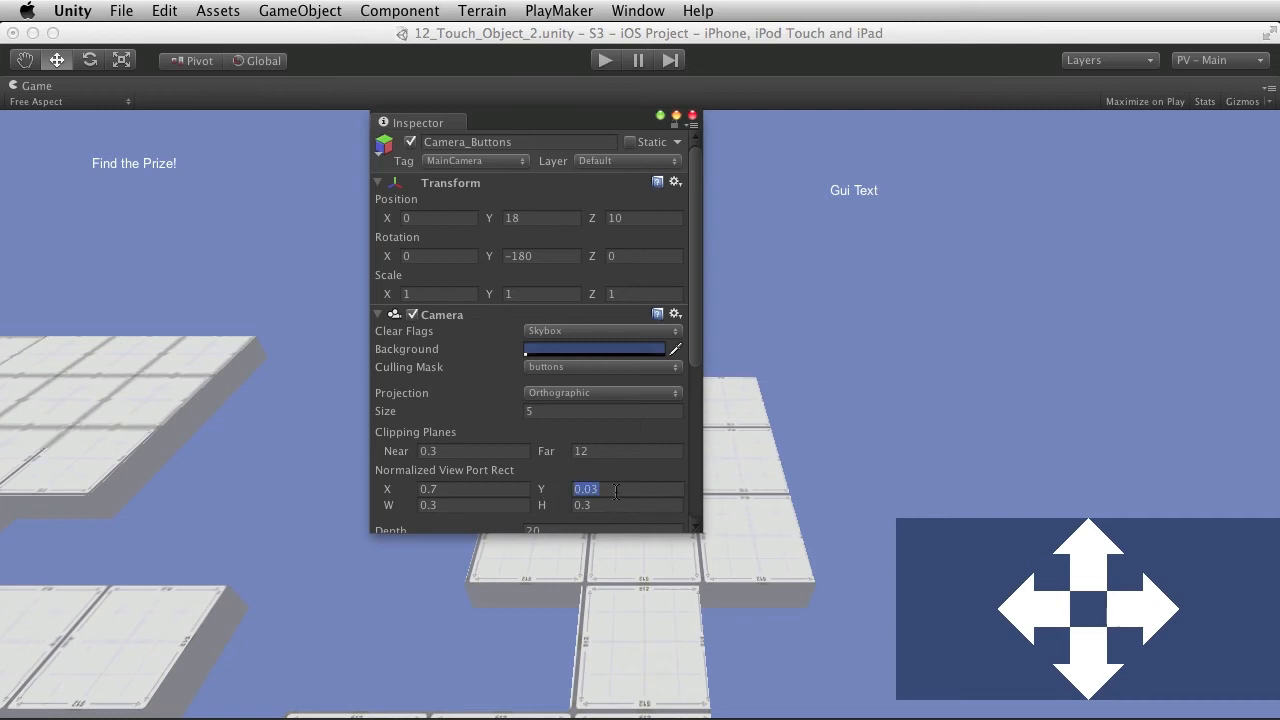
pyautogui.click(611, 488)
pyautogui.press('BackSpace')
pyautogui.press('BackSpace')
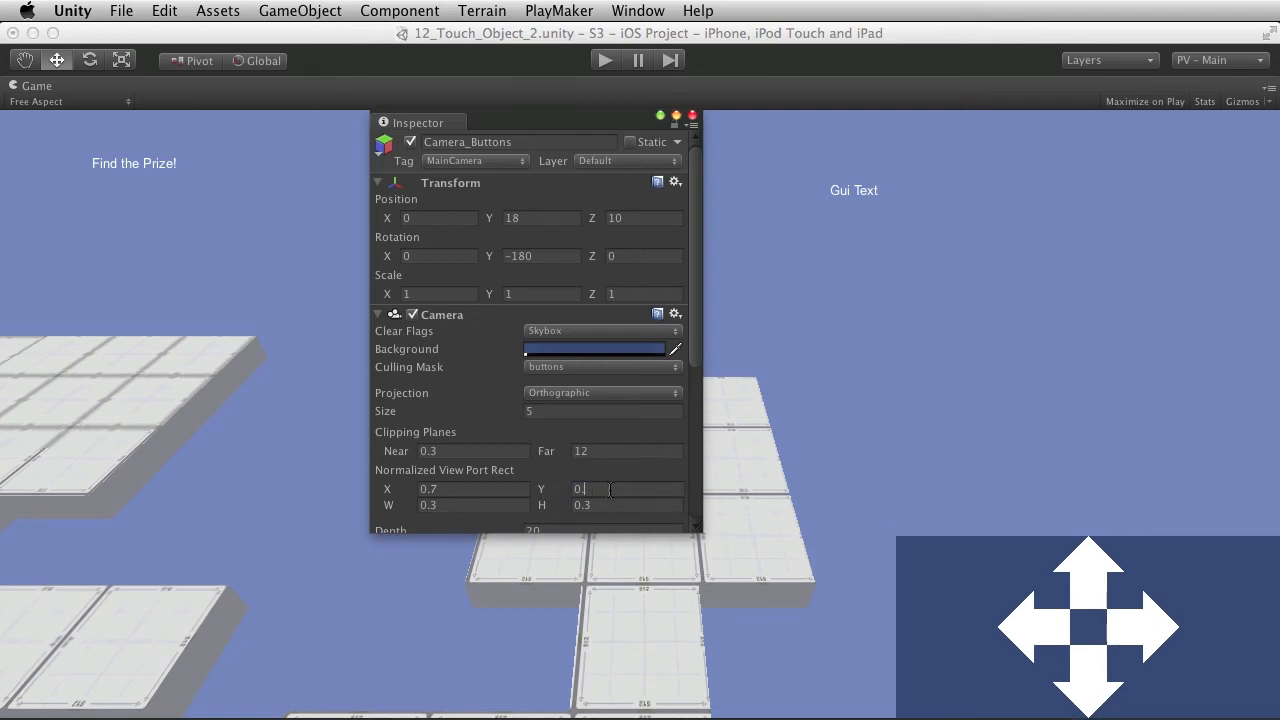
pyautogui.write('1')
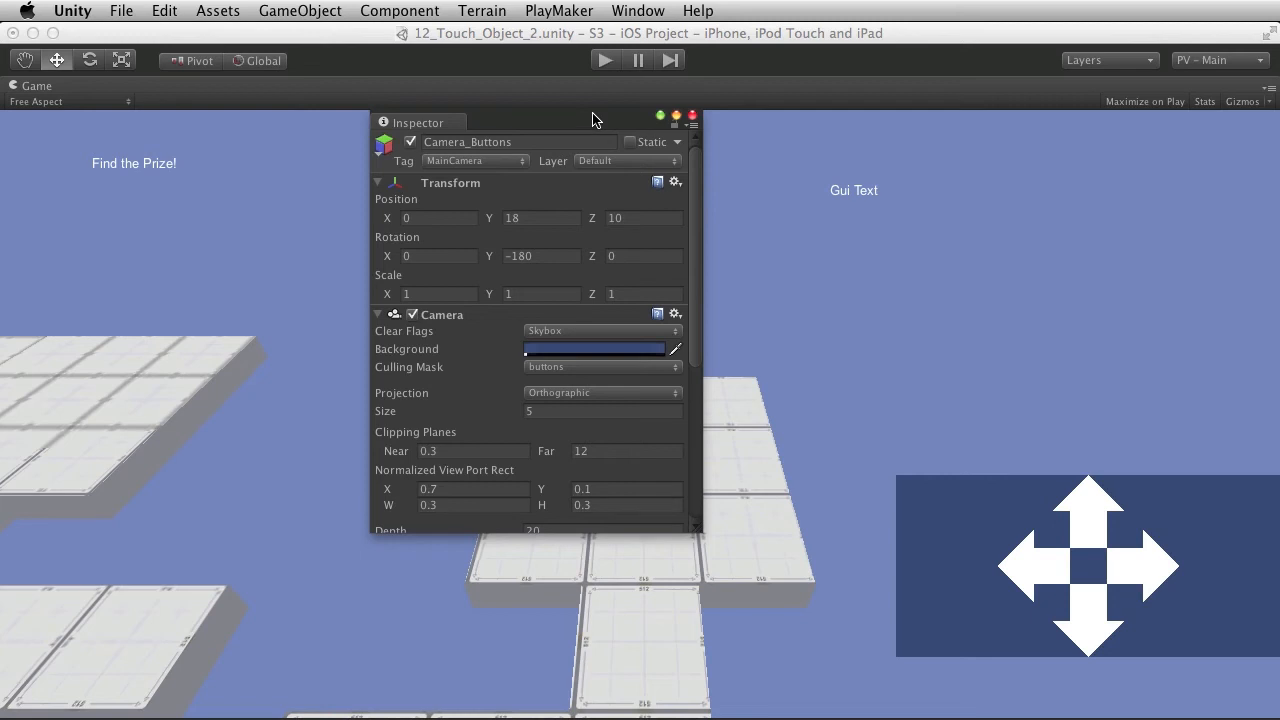
# Change Camera_Buttons' background colour to a lighter blue similar to the scene's background
pyautogui.moveTo(598, 121); pyautogui.dragTo(581, 151)
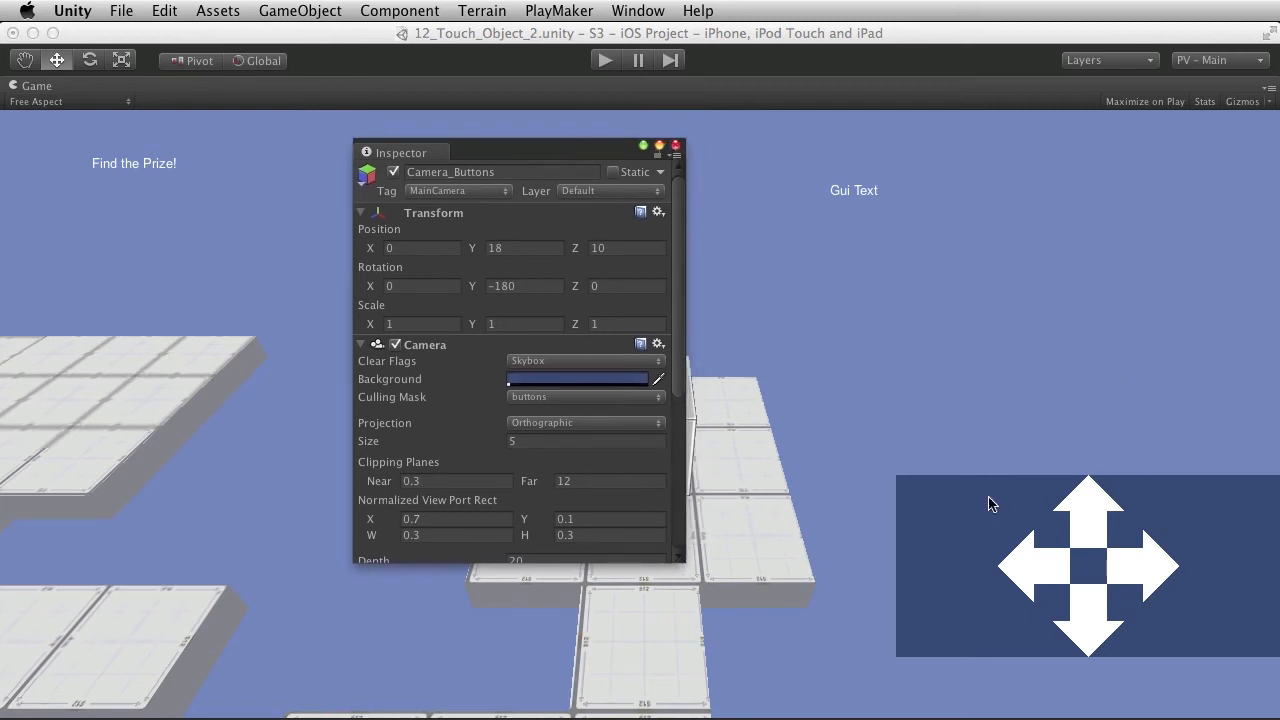
pyautogui.click(570, 379)
pyautogui.moveTo(571, 301)
pyautogui.mouseDown()
pyautogui.moveTo(631, 323)
pyautogui.moveTo(580, 317)
pyautogui.mouseUp()
pyautogui.click(542, 207)
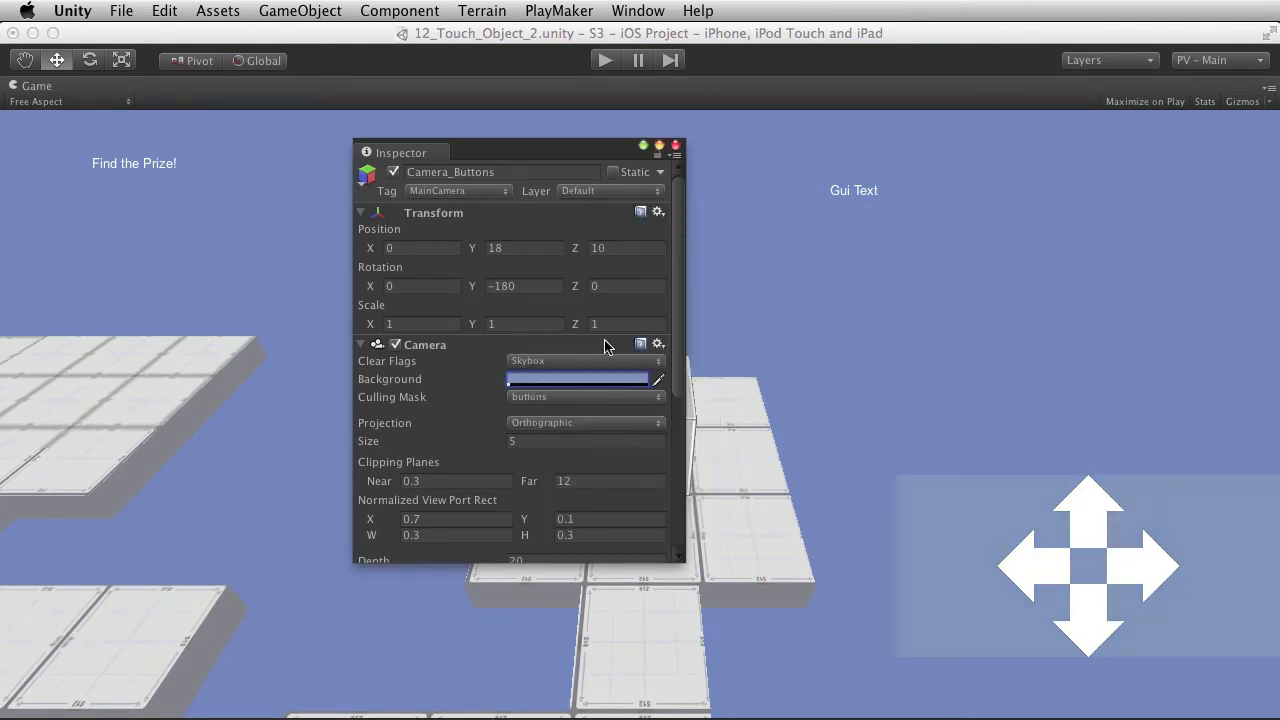
# Set Camera_Buttons' Clear Flags to Depth only
pyautogui.click(583, 358)
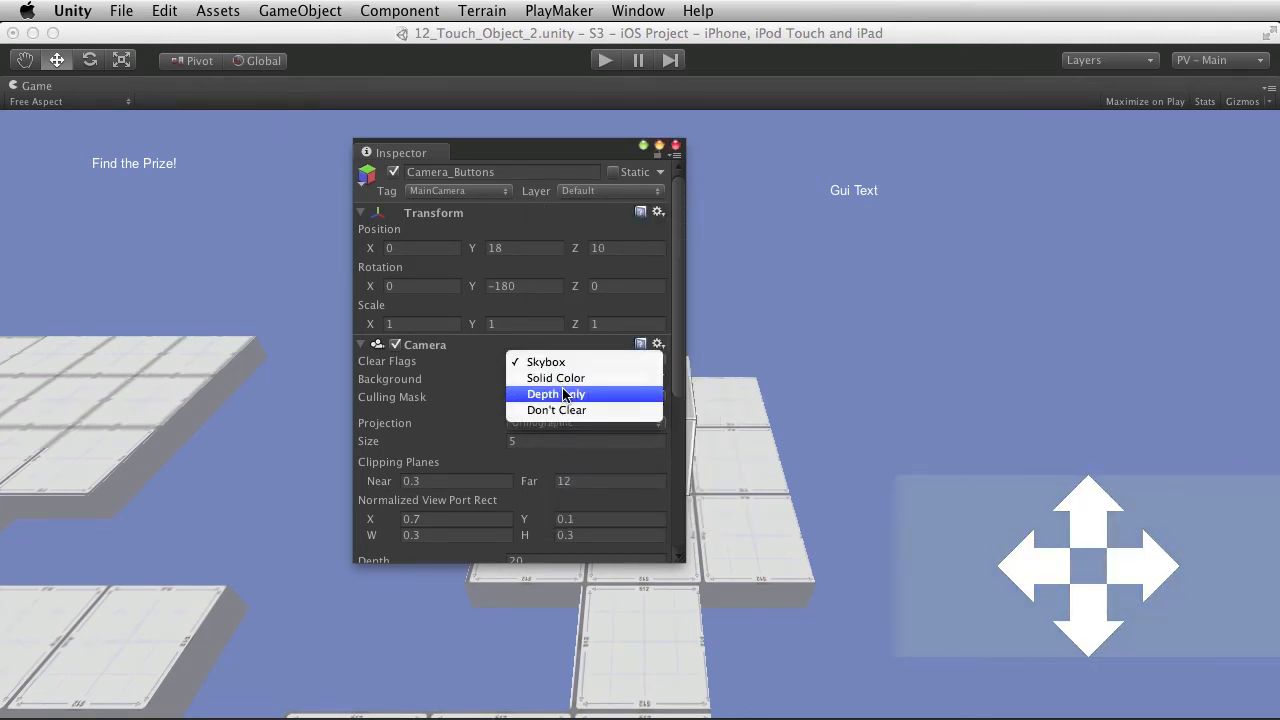
pyautogui.click(565, 394)
pyautogui.moveTo(502, 160)
pyautogui.mouseDown()
pyautogui.moveTo(571, 163)
pyautogui.moveTo(525, 158)
pyautogui.mouseUp()
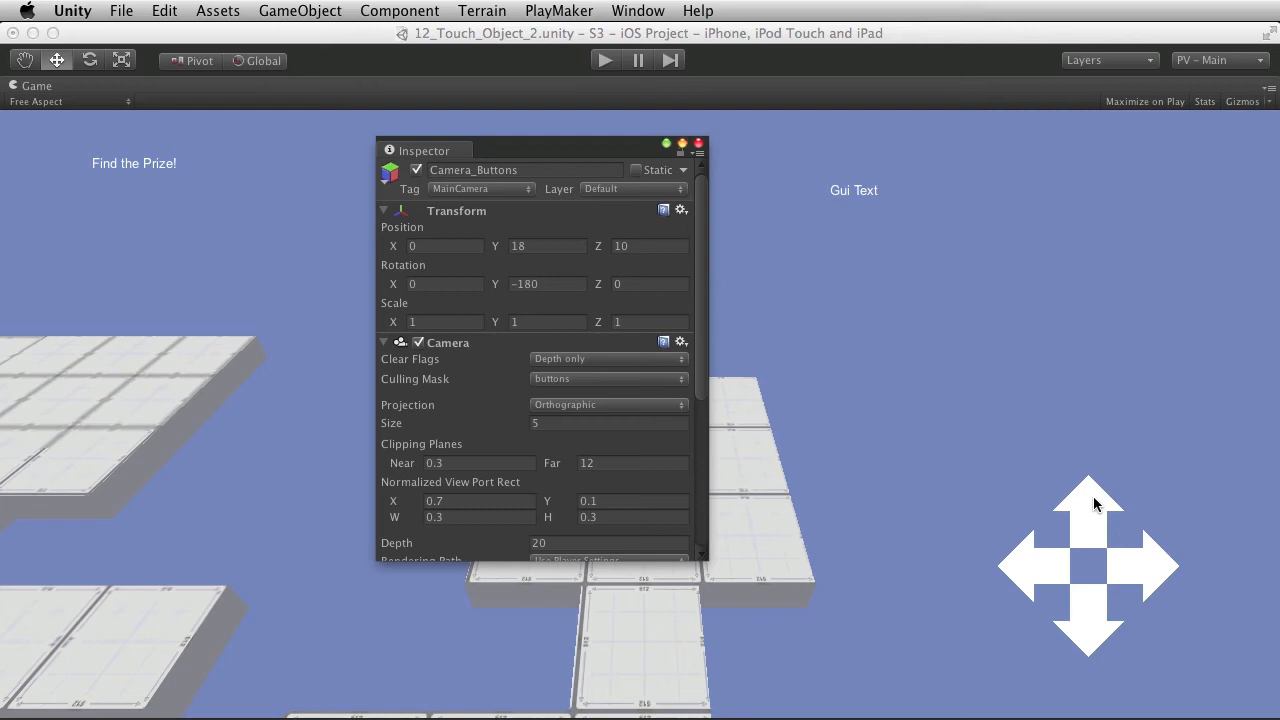
# Close the floating Inspector, run the game to check the arrow overlay, and stop it
pyautogui.click(698, 143)
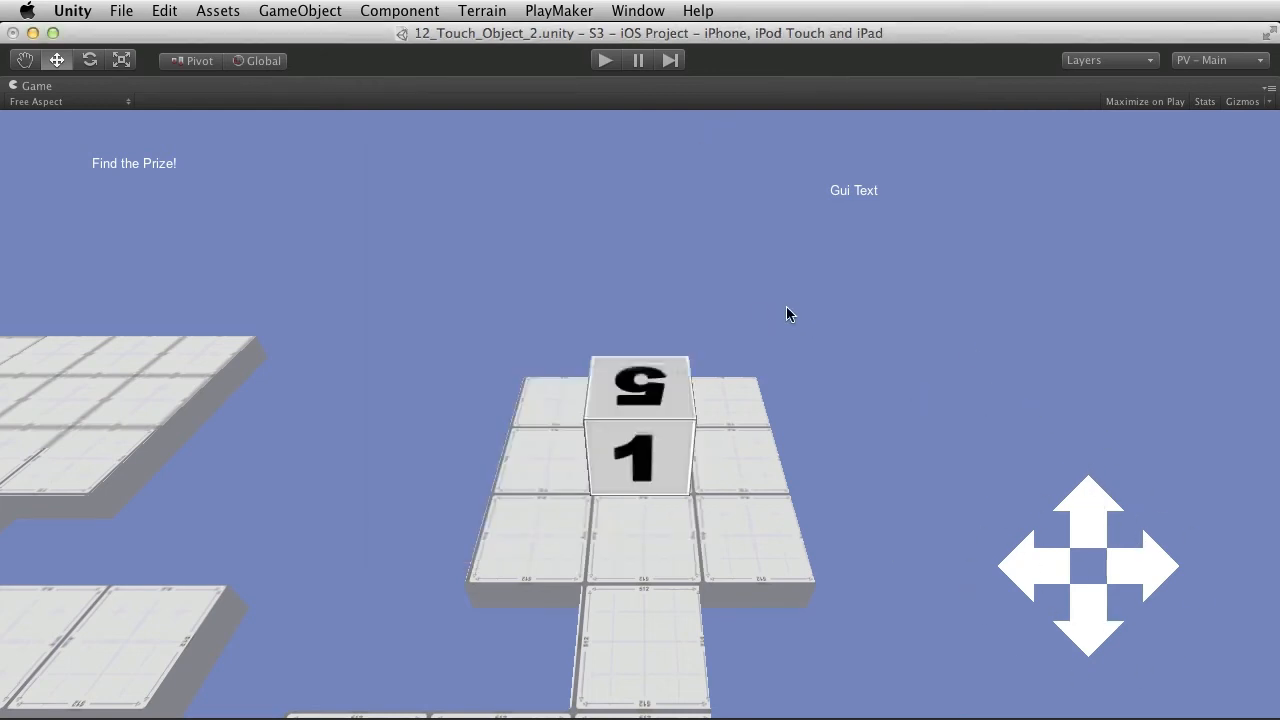
pyautogui.click(606, 61)
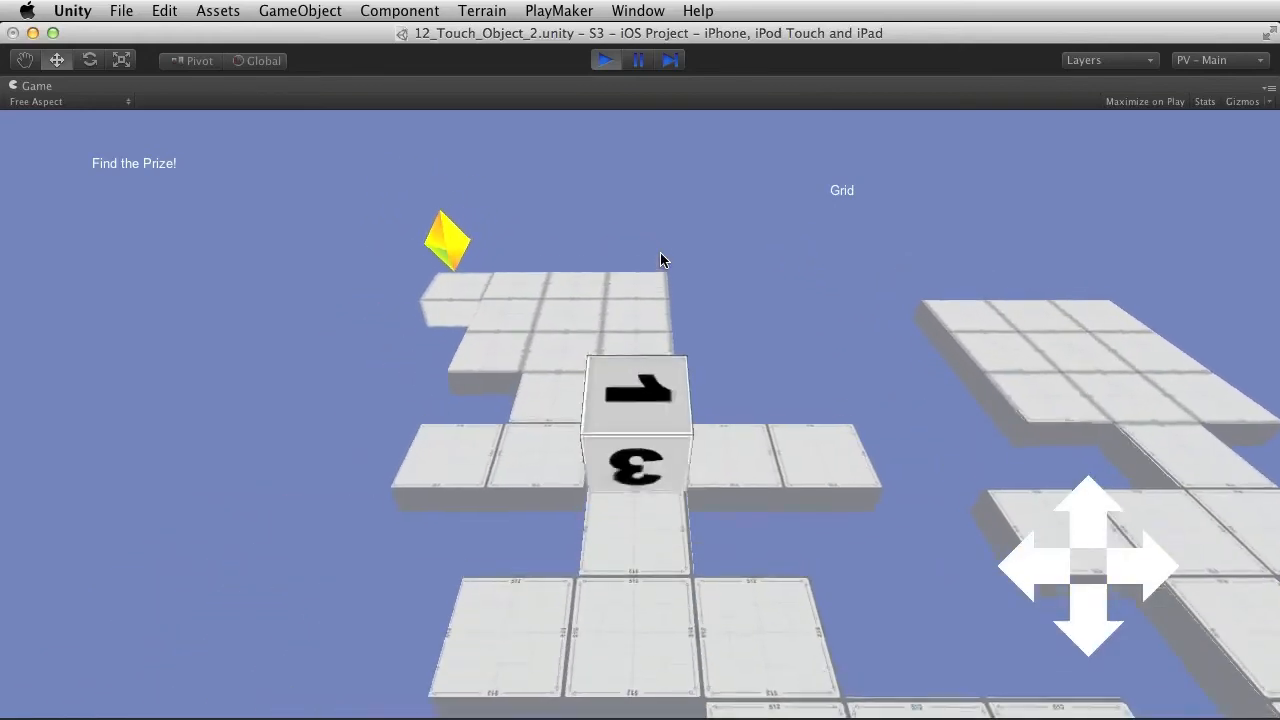
pyautogui.click(605, 60)
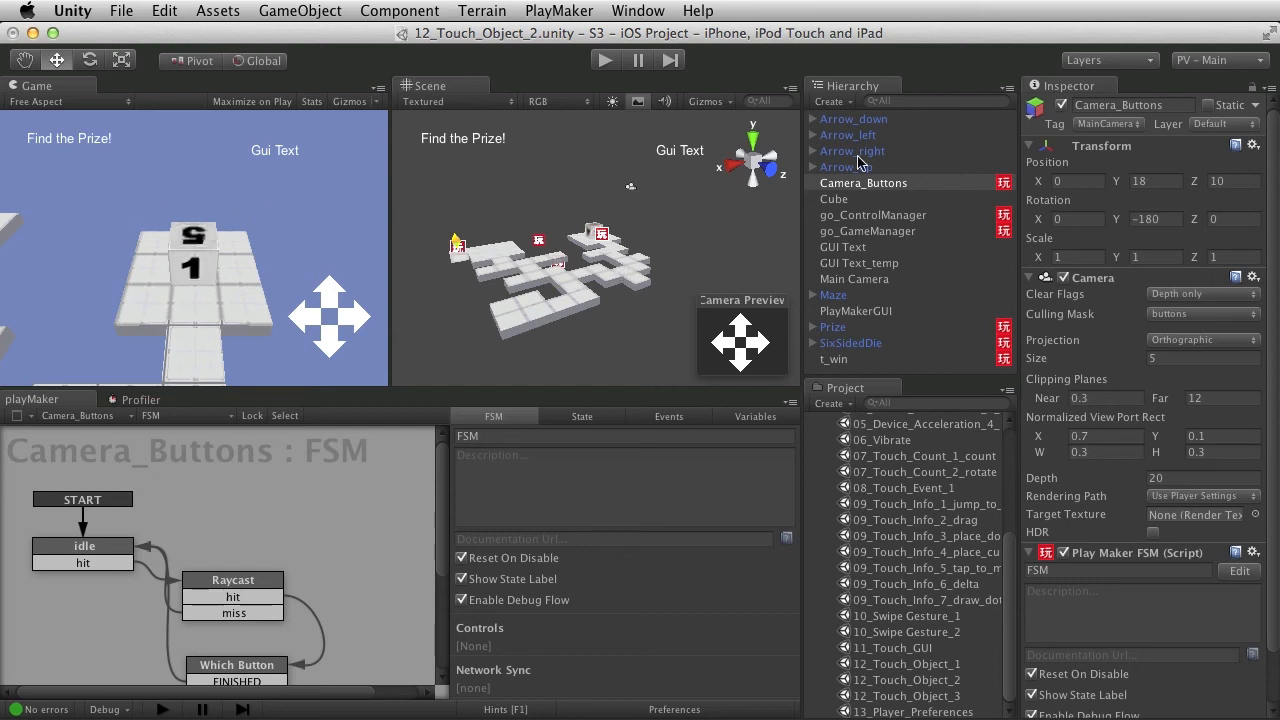
# Compare the settings of Main Camera and Camera_Buttons, check the Camera_Buttons tag, and inspect its FSM's Raycast state
pyautogui.click(866, 280)
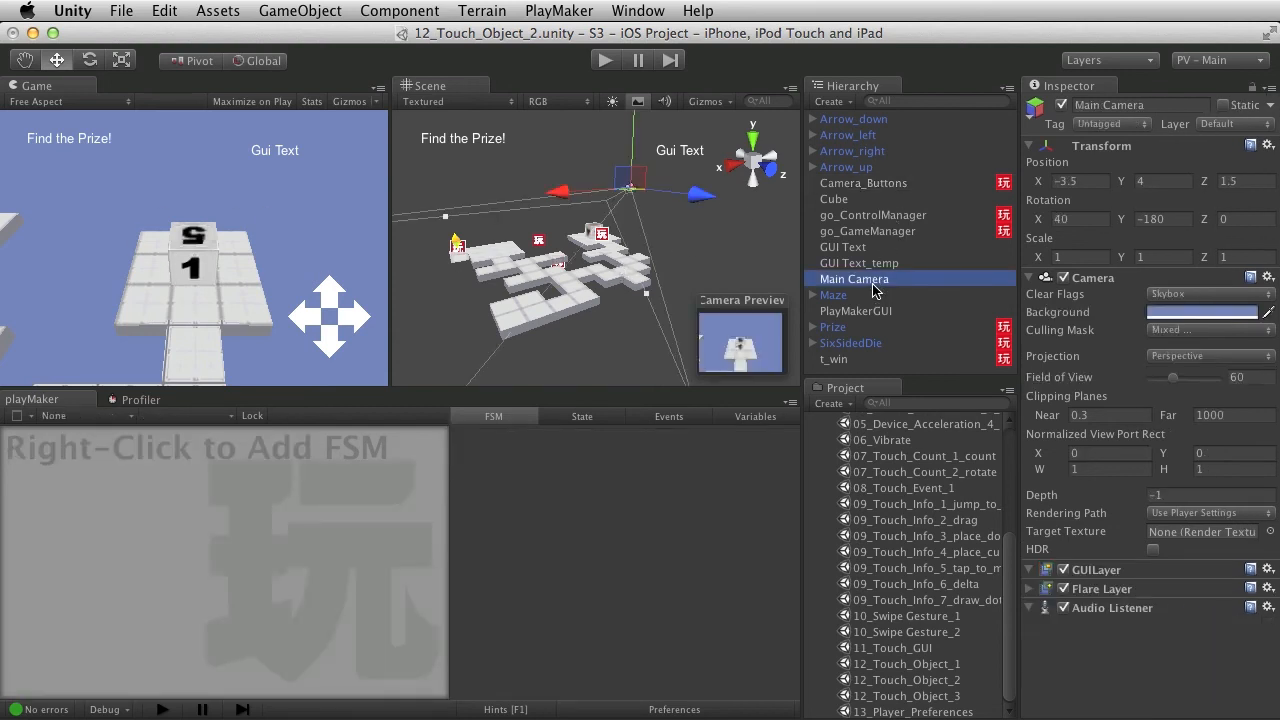
pyautogui.click(886, 184)
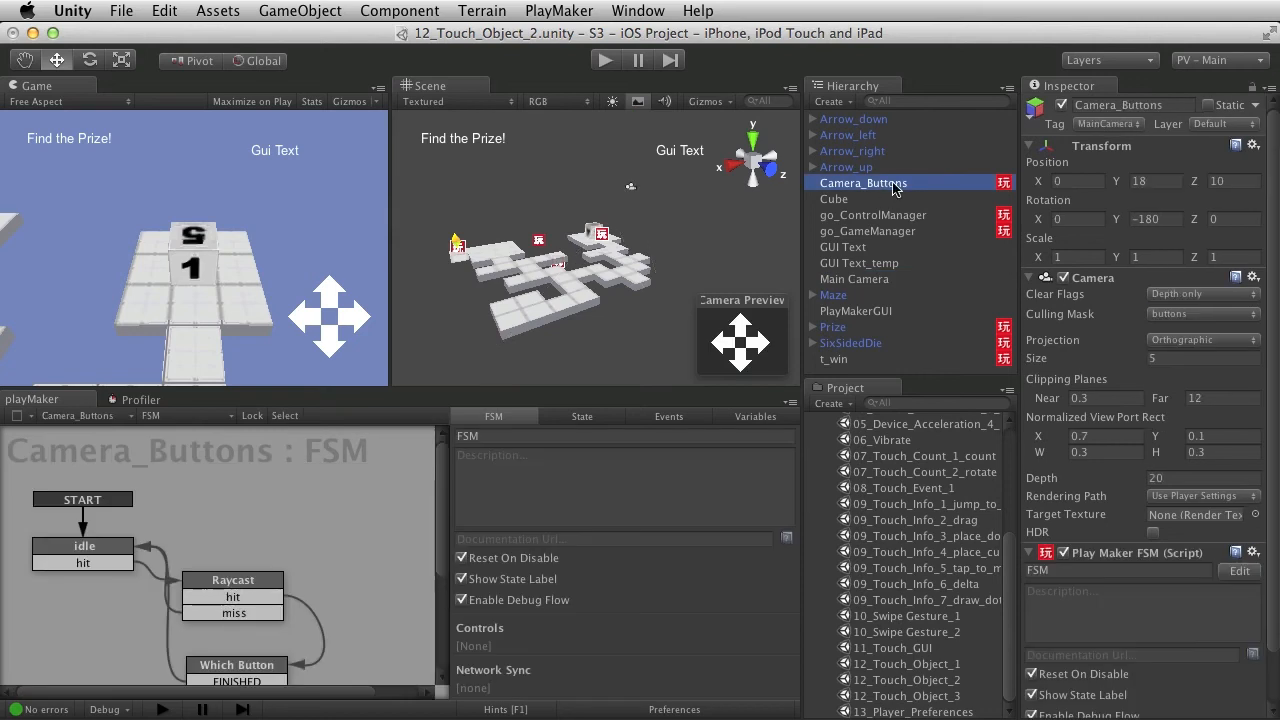
pyautogui.click(1110, 122)
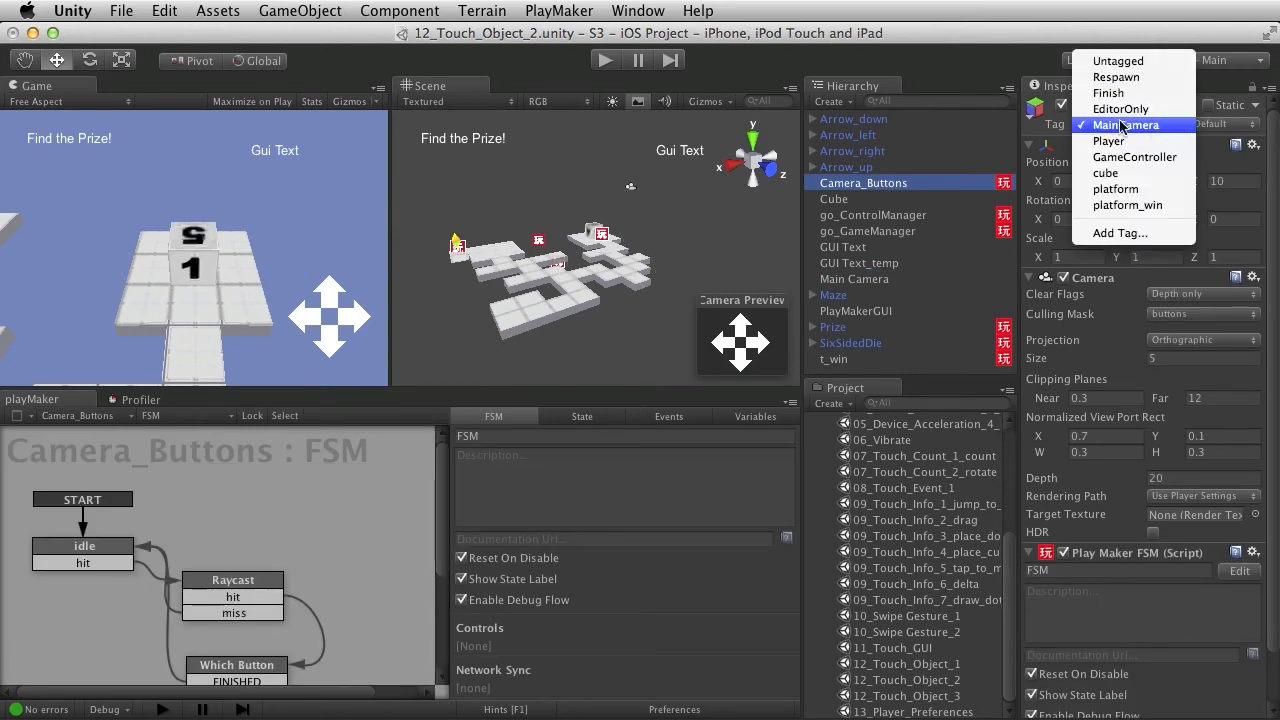
pyautogui.click(1171, 127)
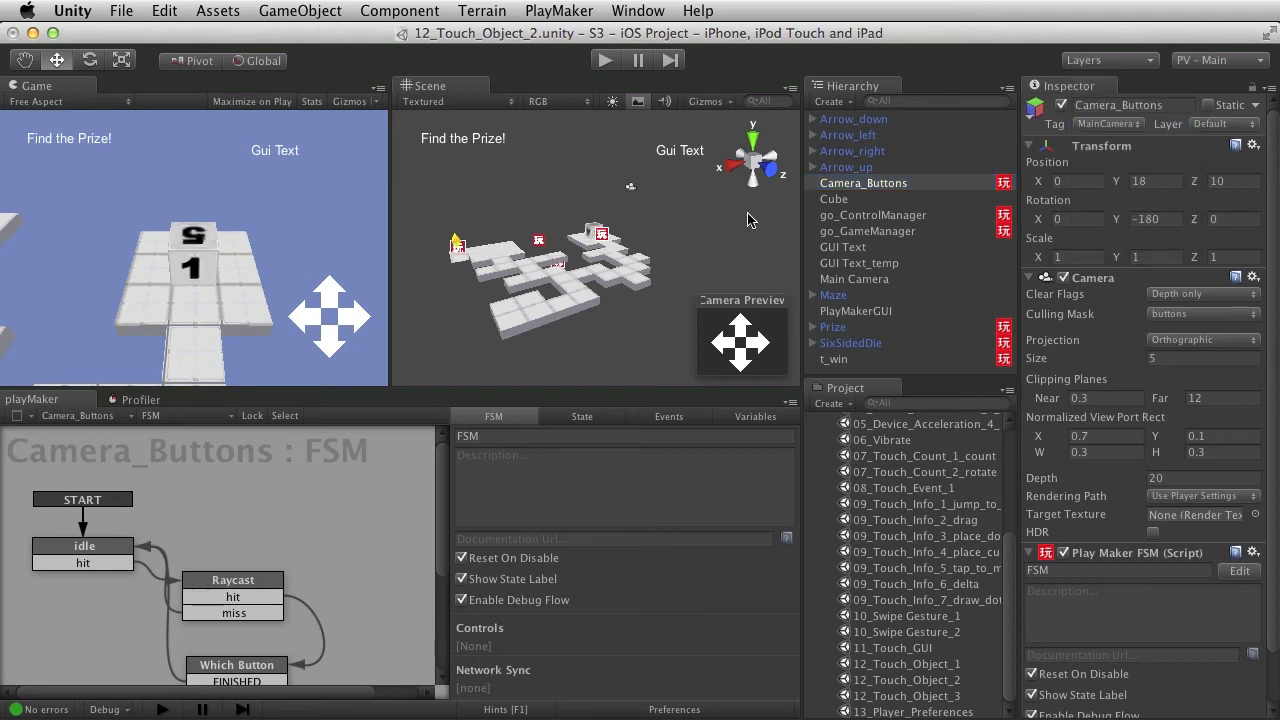
pyautogui.click(240, 581)
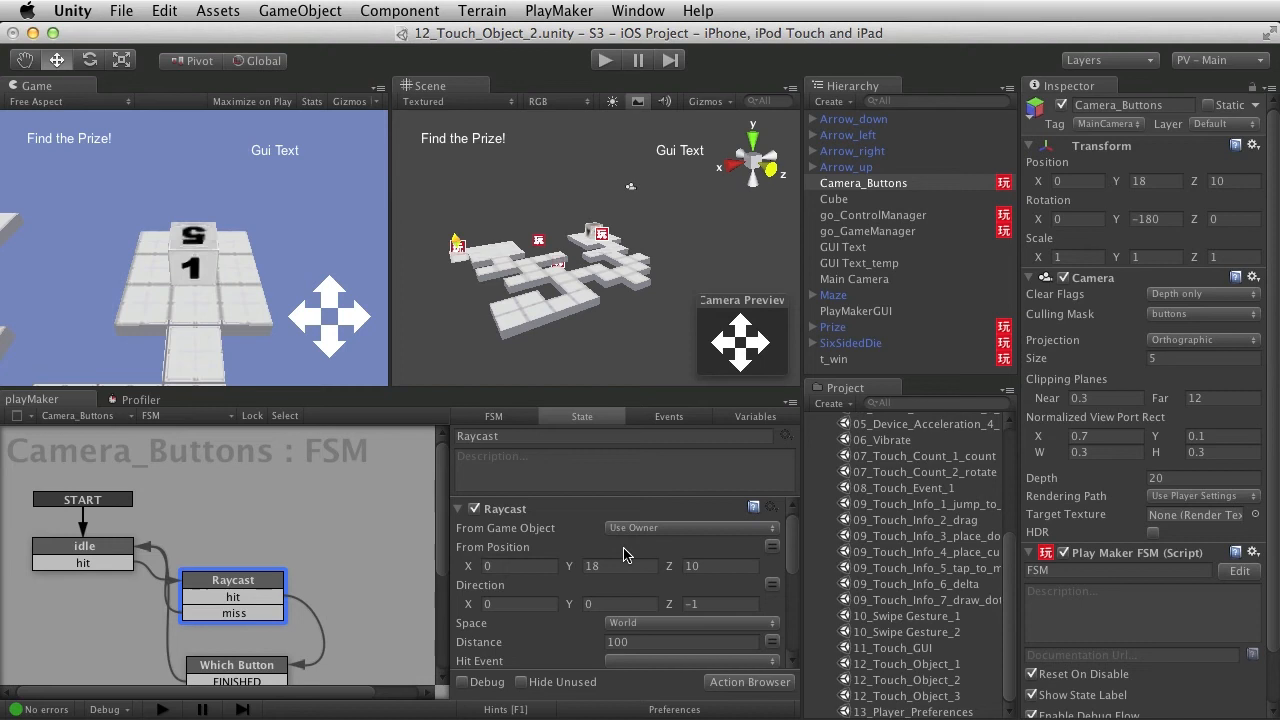
# Try tagging Main Camera as MainCamera, and restore its tag to Untagged
pyautogui.click(878, 280)
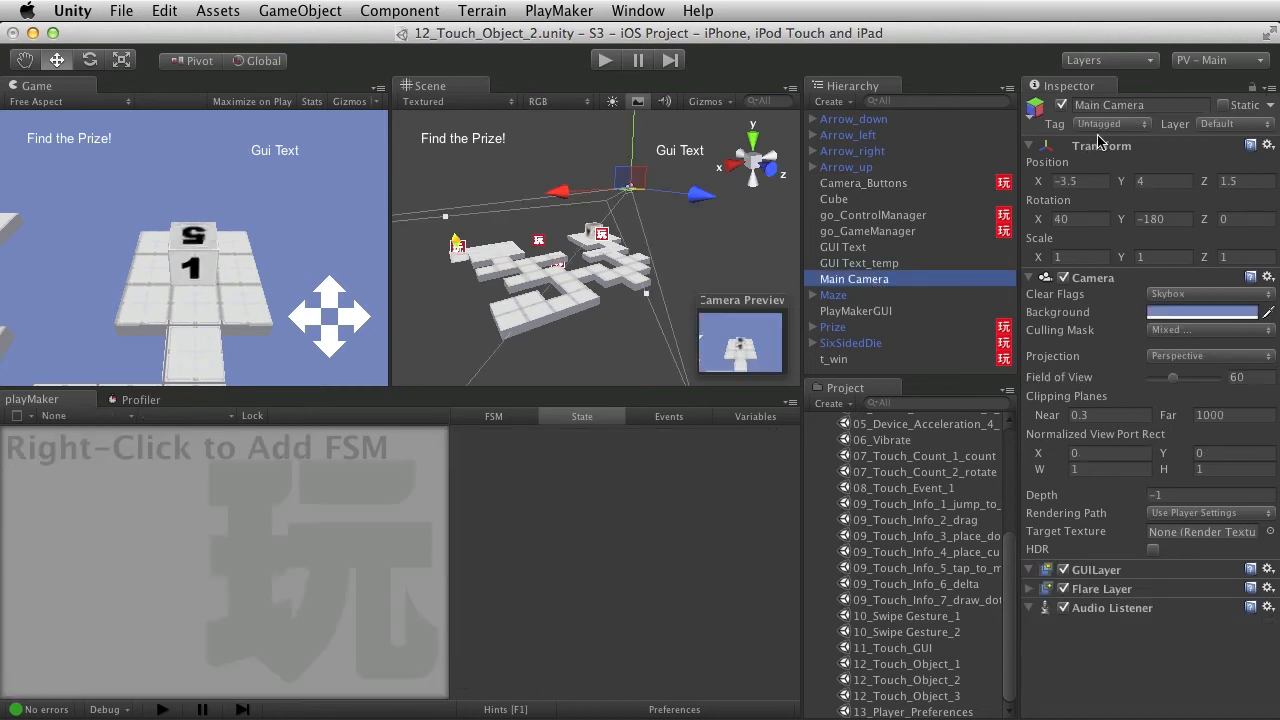
pyautogui.click(1120, 124)
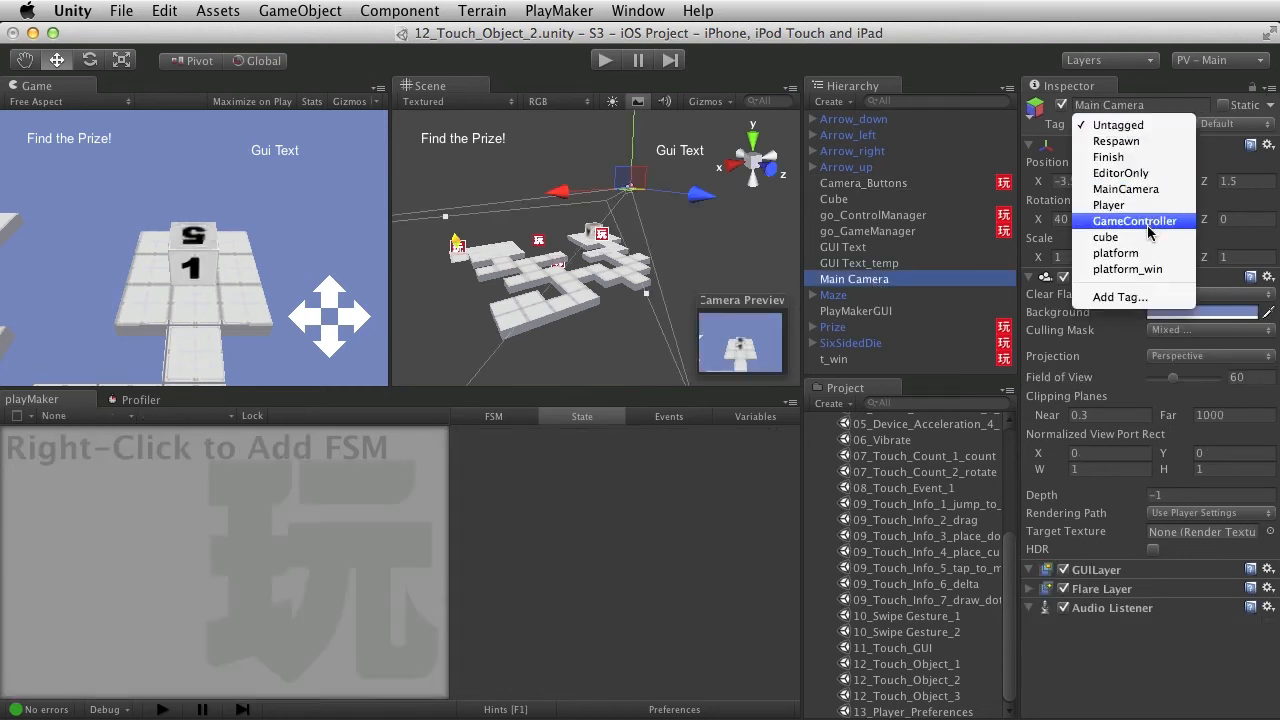
pyautogui.click(1145, 190)
pyautogui.click(1132, 126)
pyautogui.click(1150, 63)
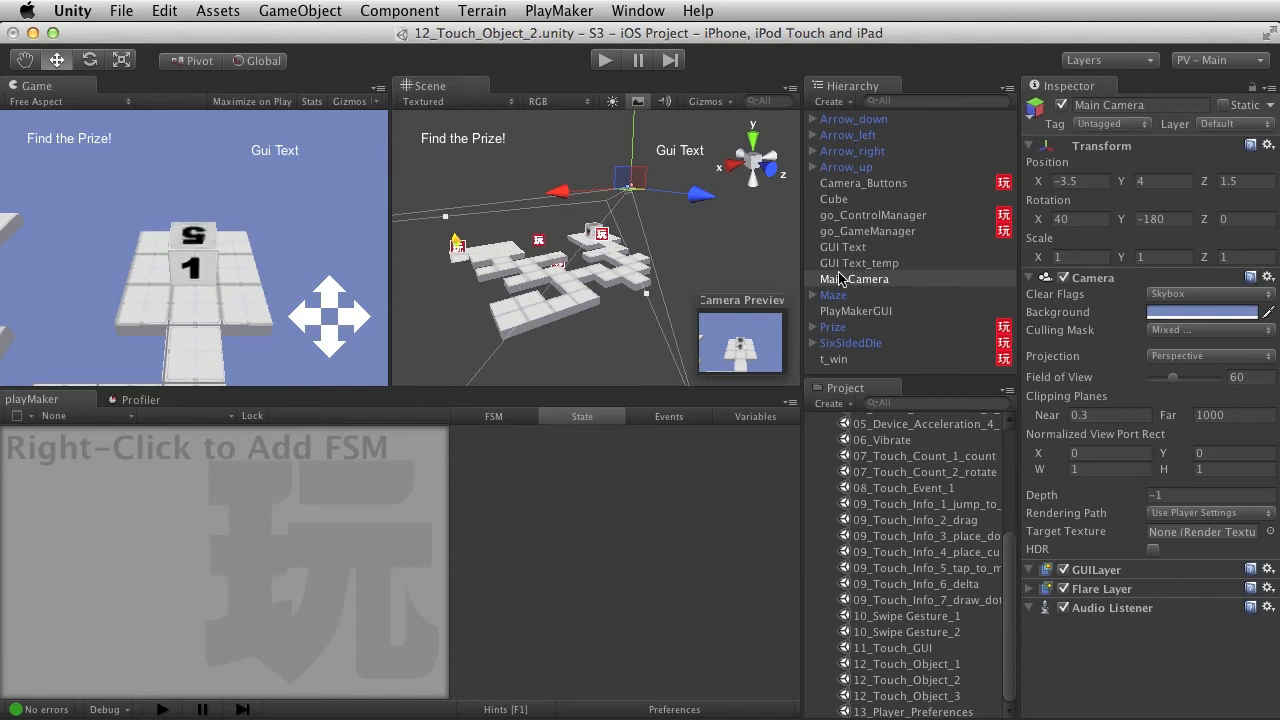
# Review the tag choices for Camera_Buttons, keeping MainCamera
pyautogui.click(864, 184)
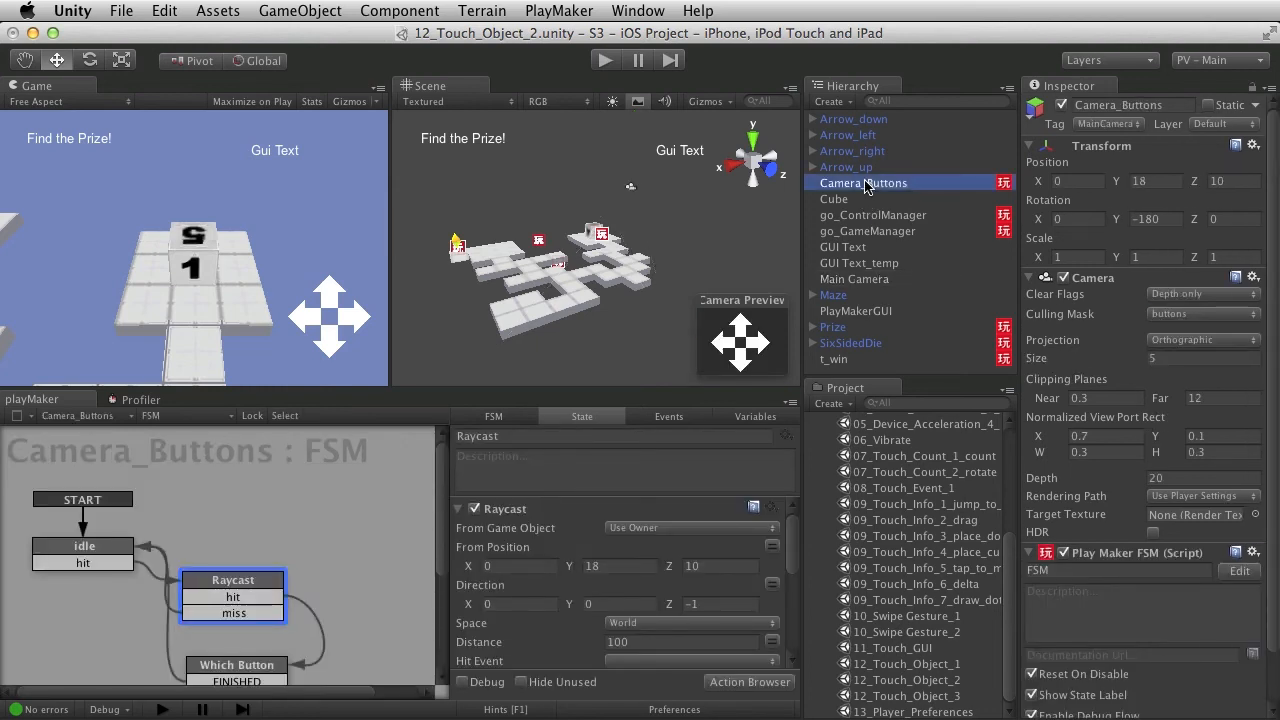
pyautogui.click(1106, 124)
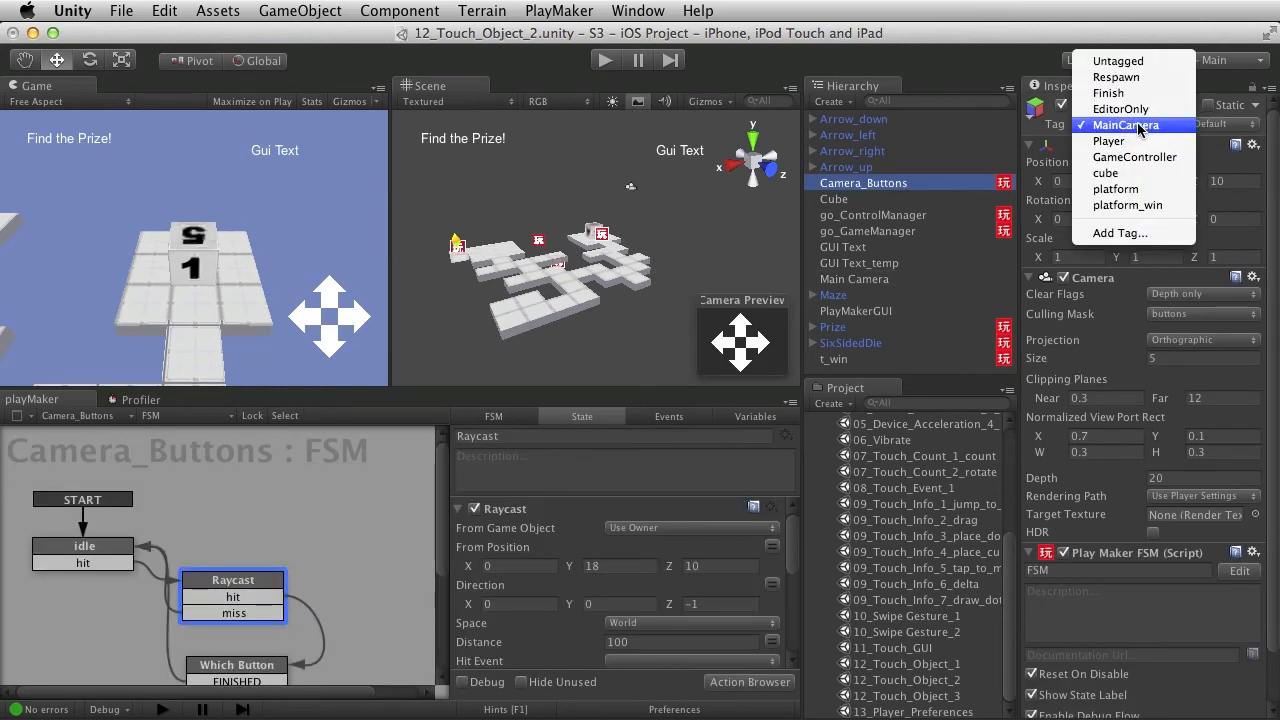
pyautogui.click(1174, 130)
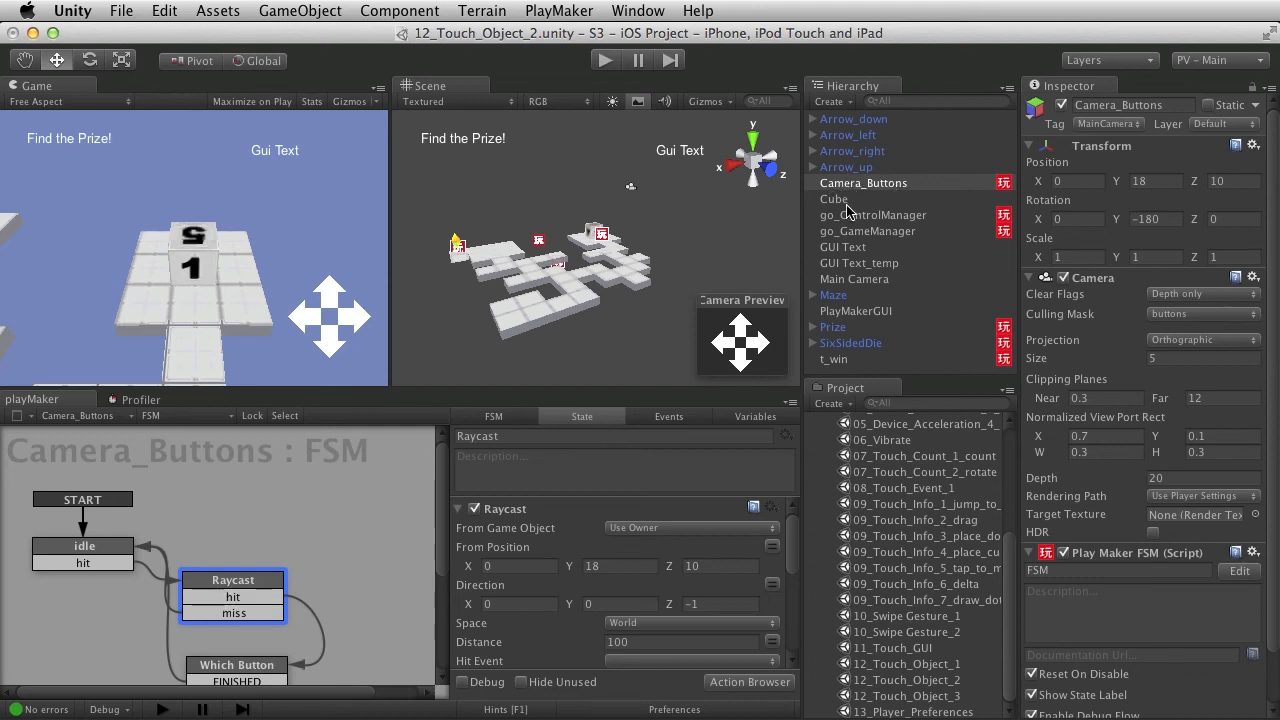
# Compare Arrow_up with Camera_Buttons and examine how the camera and arrow objects are placed relative to the maze in the scene
pyautogui.click(852, 168)
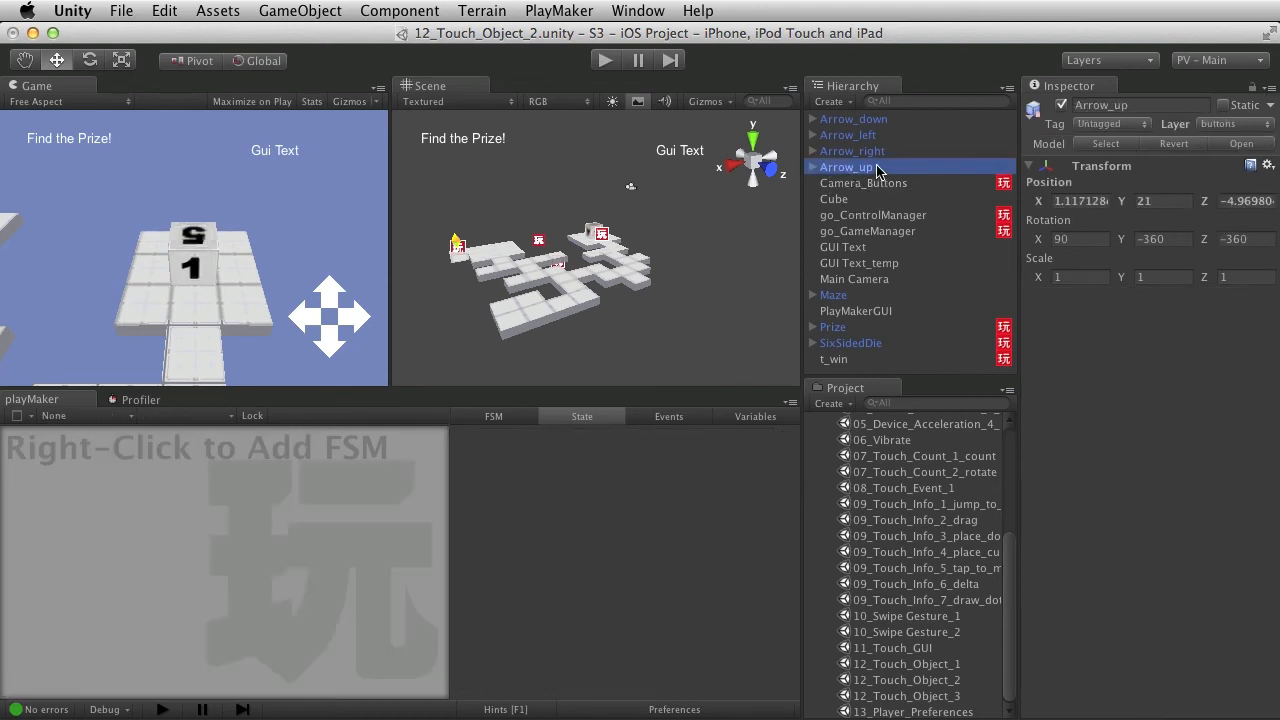
pyautogui.click(875, 184)
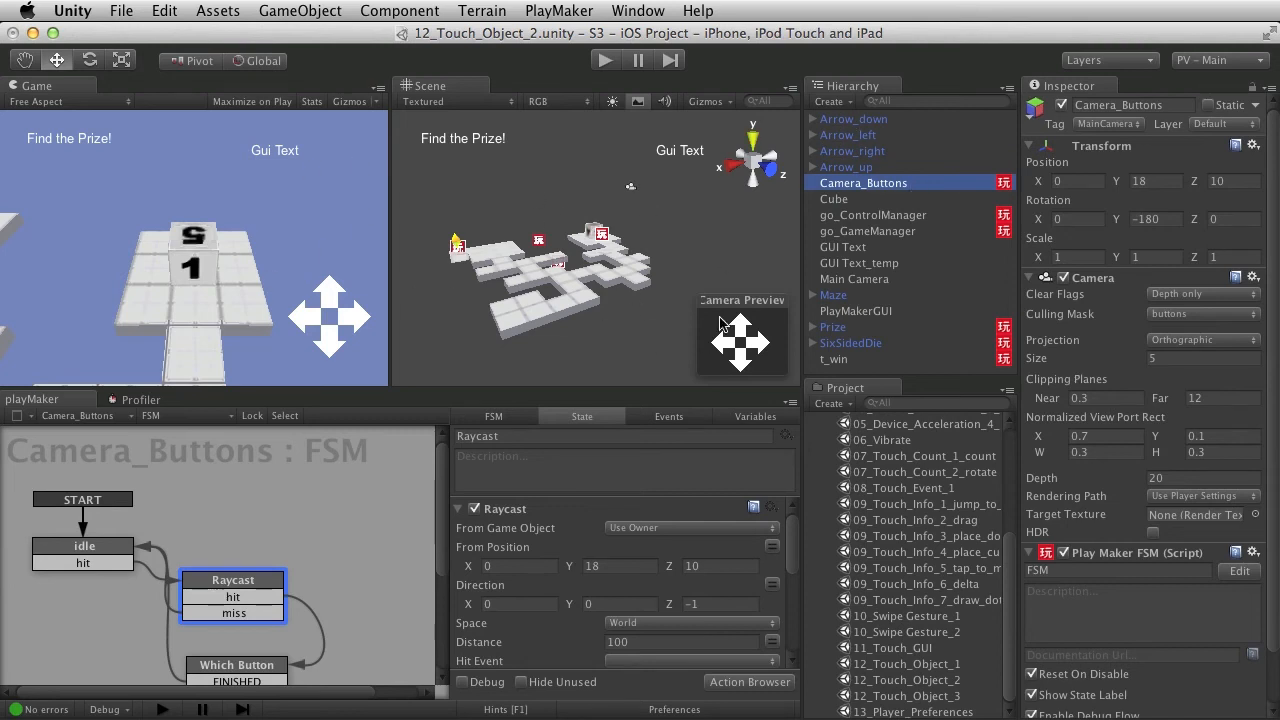
pyautogui.scroll(-5, 620, 226)
pyautogui.moveTo(574, 212); pyautogui.dragTo(606, 303, button='middle')
pyautogui.keyDown('alt'); pyautogui.moveTo(593, 178); pyautogui.dragTo(597, 145); pyautogui.keyUp('alt')
pyautogui.rightClick(722, 189)
pyautogui.moveTo(637, 171); pyautogui.dragTo(686, 231, button='middle')
pyautogui.keyDown('alt'); pyautogui.moveTo(686, 231); pyautogui.dragTo(598, 222, button='right'); pyautogui.keyUp('alt')
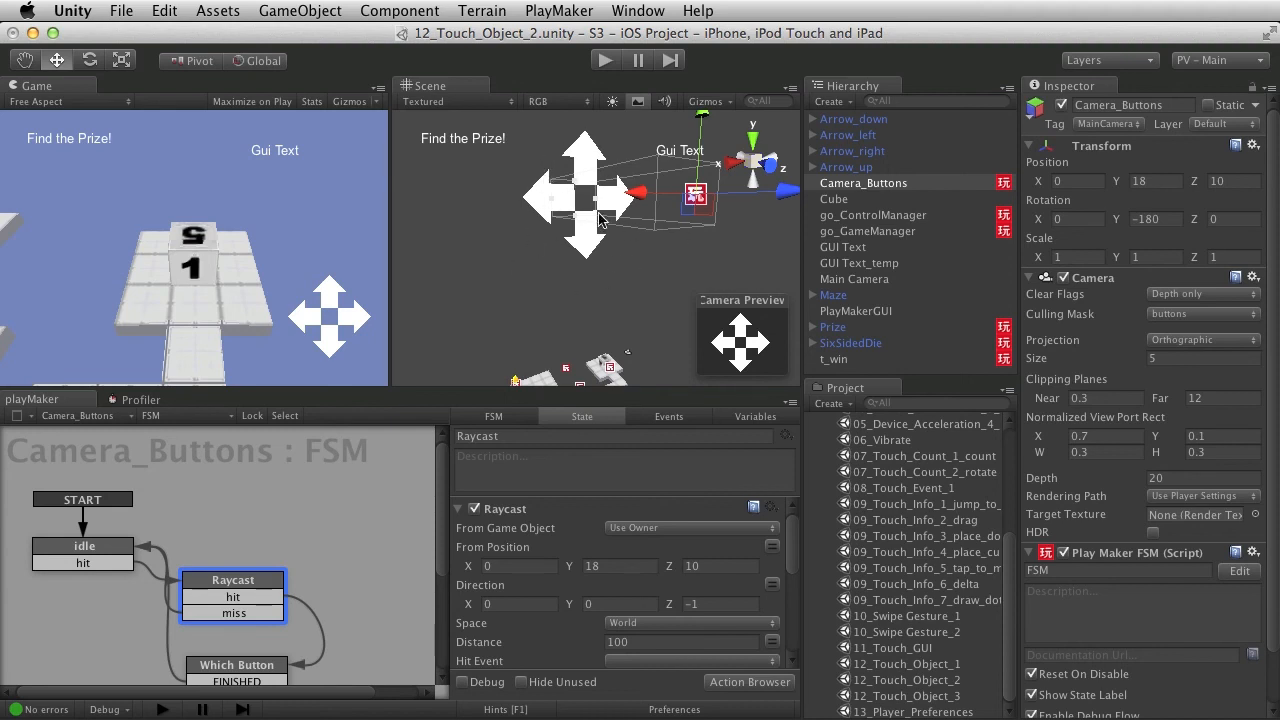
pyautogui.scroll(-4, 632, 254)
pyautogui.moveTo(592, 295); pyautogui.dragTo(608, 277, button='middle')
pyautogui.scroll(-2, 664, 242)
pyautogui.keyDown('alt'); pyautogui.moveTo(668, 242); pyautogui.dragTo(636, 260); pyautogui.keyUp('alt')
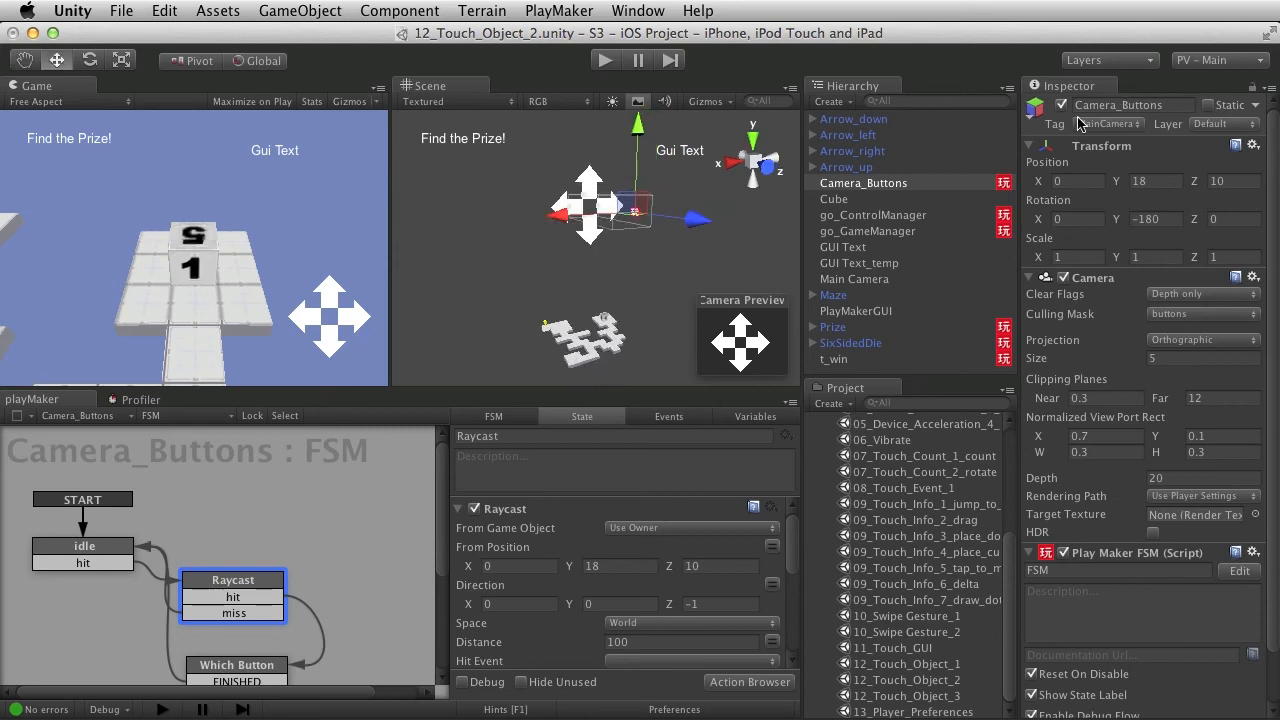
# Recheck the tag assigned to Camera_Buttons, keeping MainCamera
pyautogui.click(1100, 125)
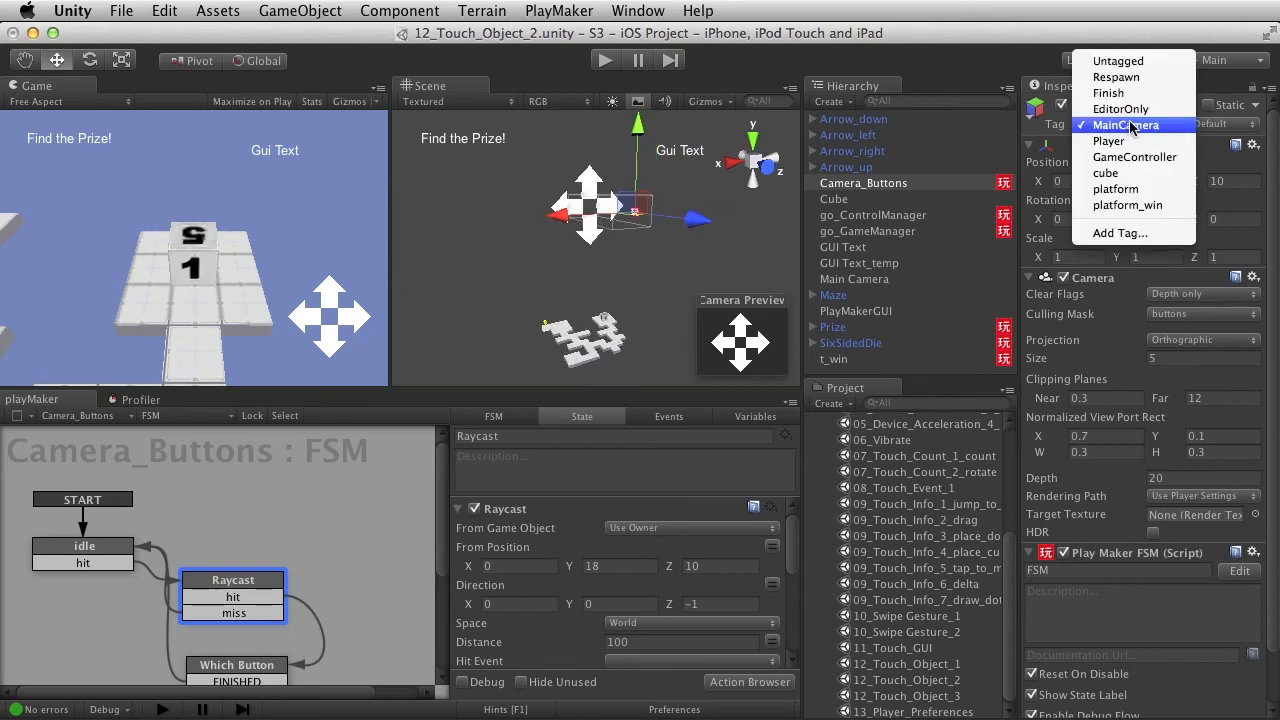
pyautogui.click(1148, 131)
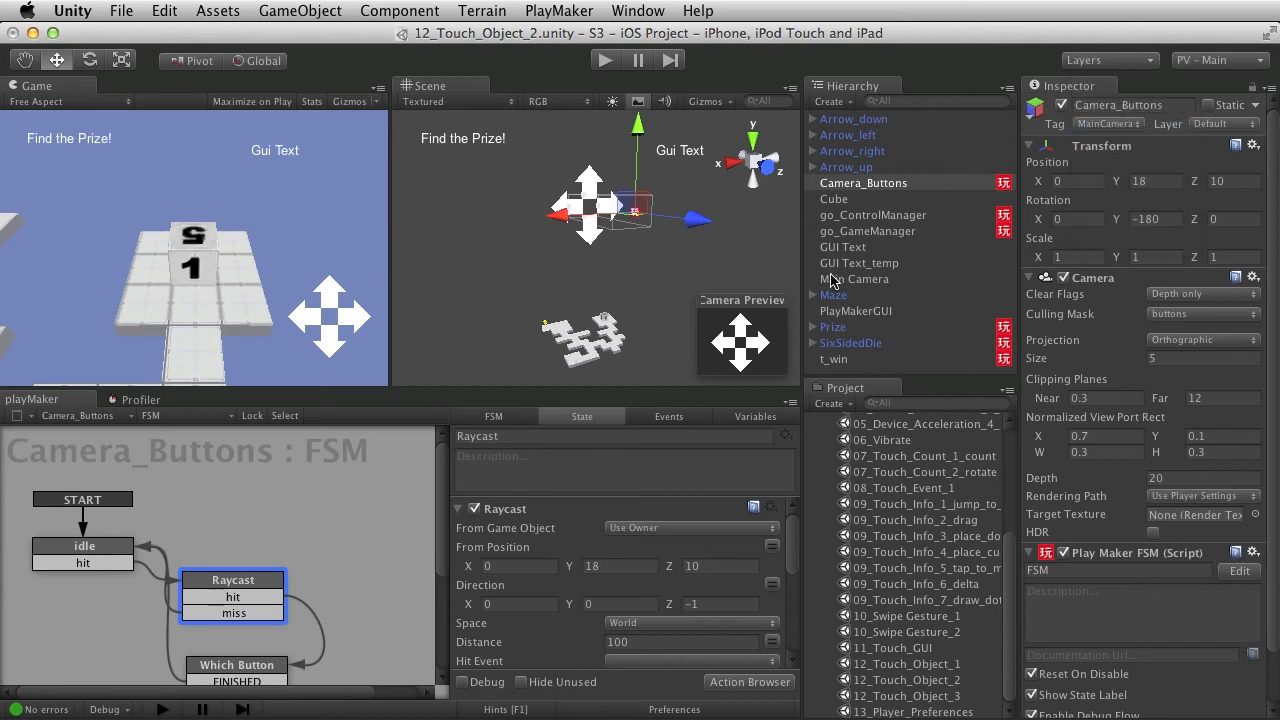
pyautogui.keyDown('alt'); pyautogui.moveTo(638, 236); pyautogui.dragTo(727, 241); pyautogui.keyUp('alt')
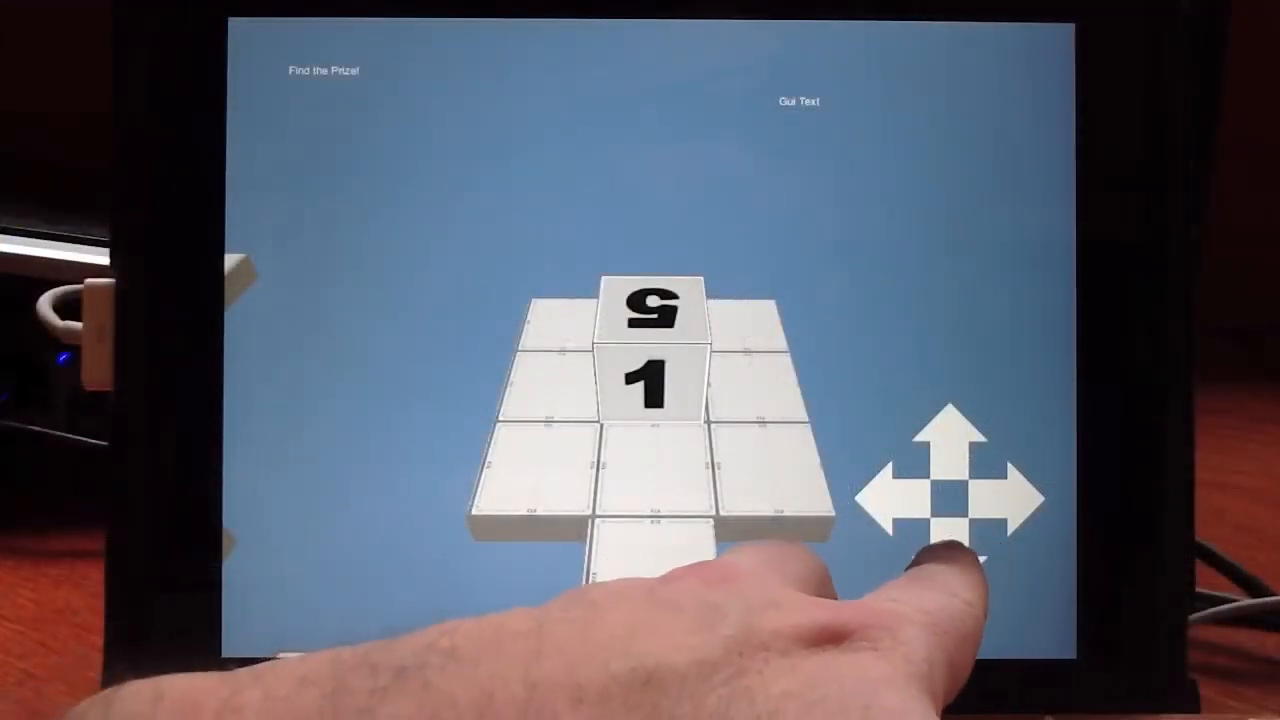
pyautogui.click(947, 548)
pyautogui.click(880, 493)
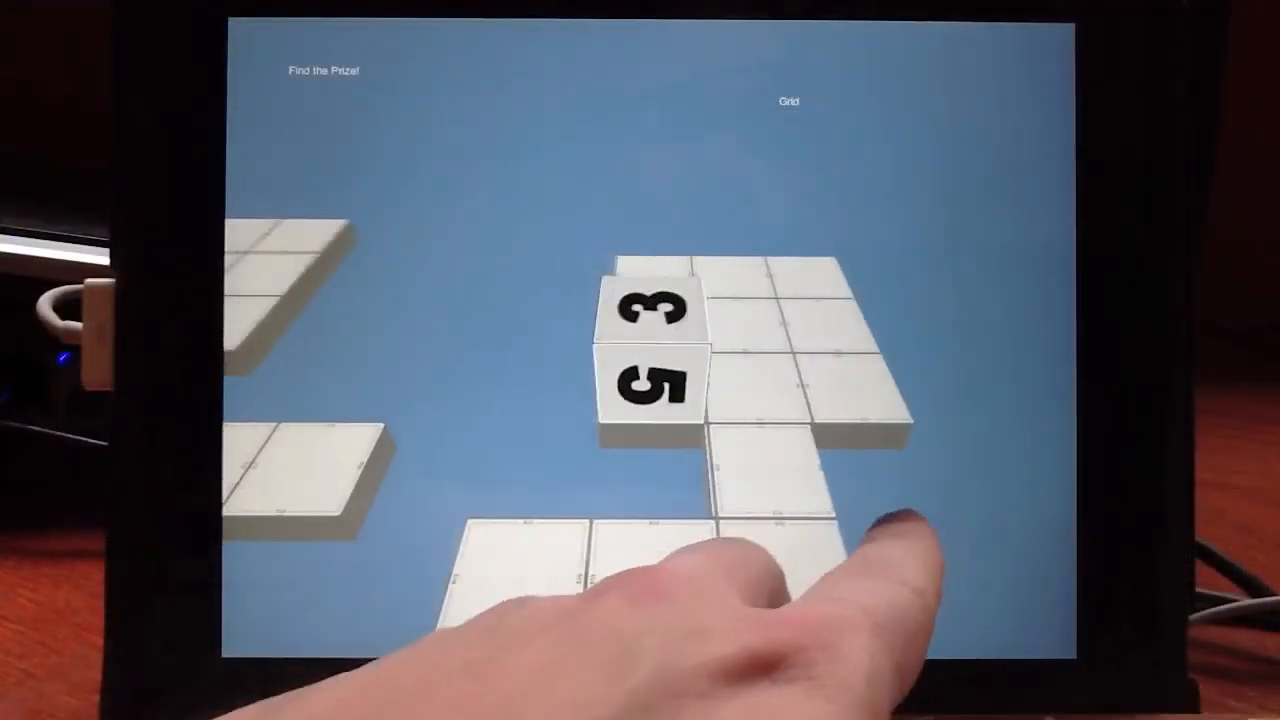
pyautogui.click(985, 545)
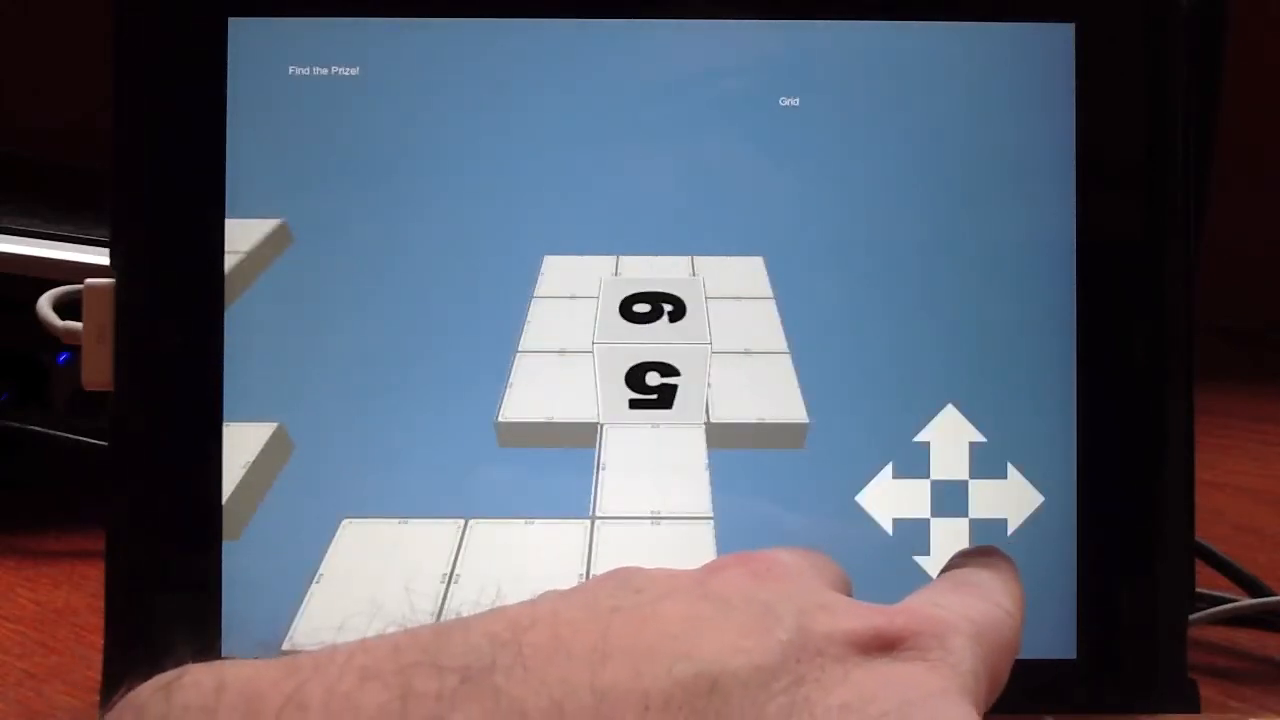
pyautogui.click(955, 548)
pyautogui.click(965, 552)
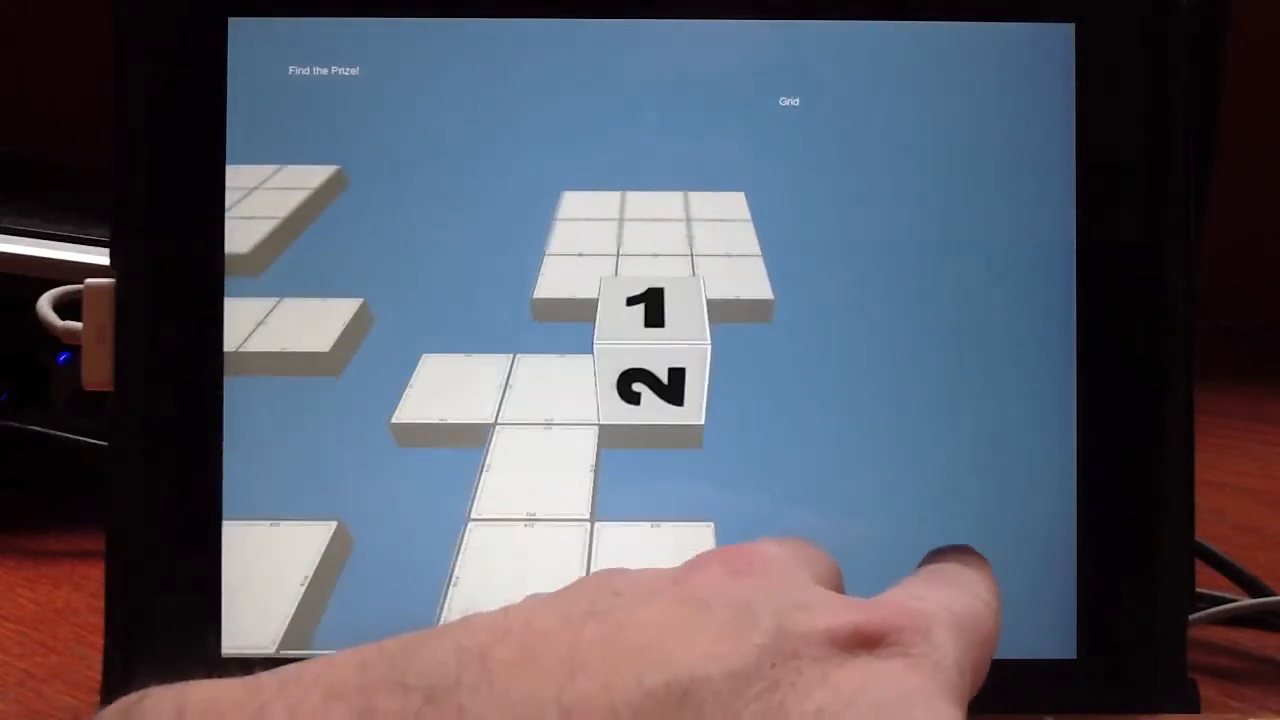
pyautogui.click(905, 500)
pyautogui.click(918, 501)
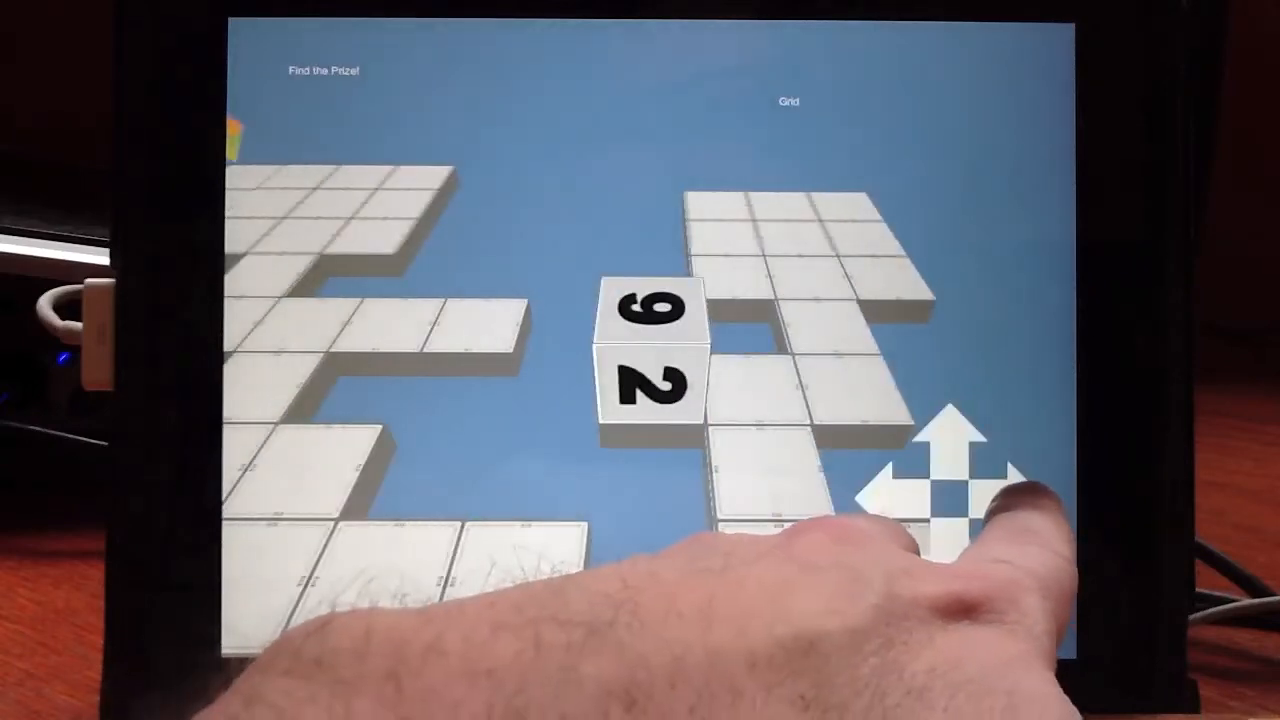
pyautogui.click(1033, 498)
pyautogui.click(1033, 492)
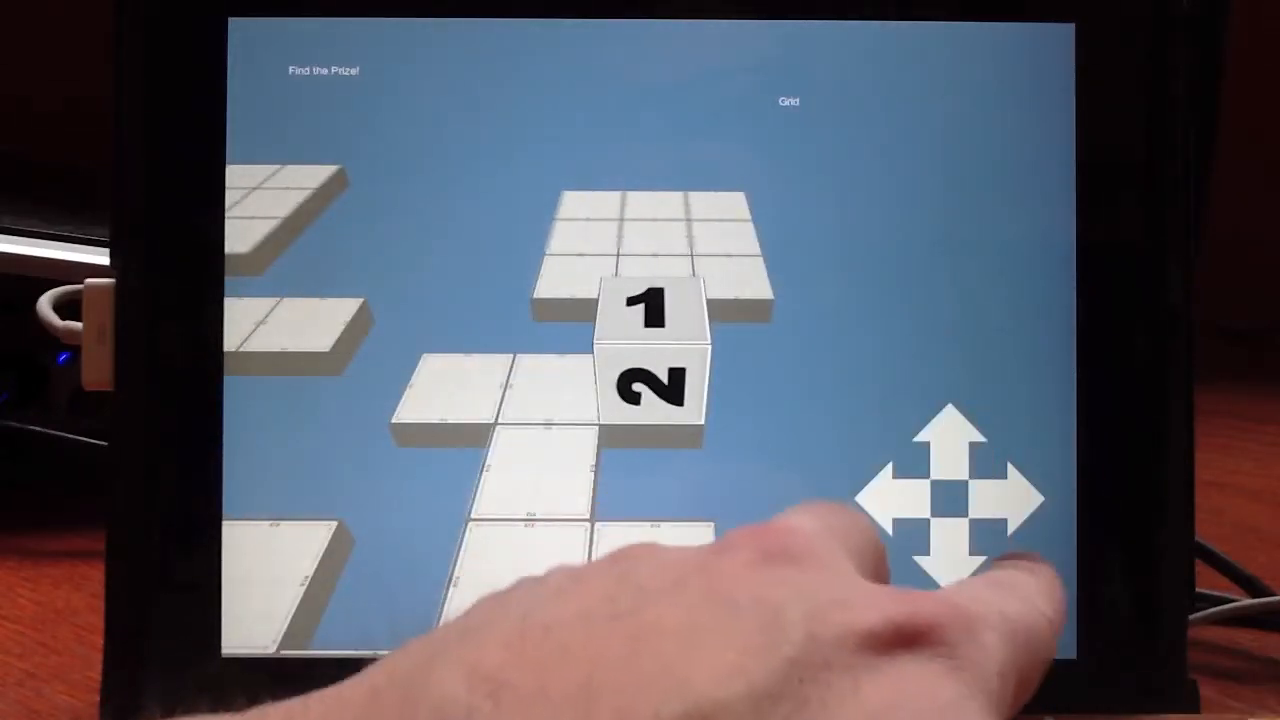
pyautogui.click(905, 500)
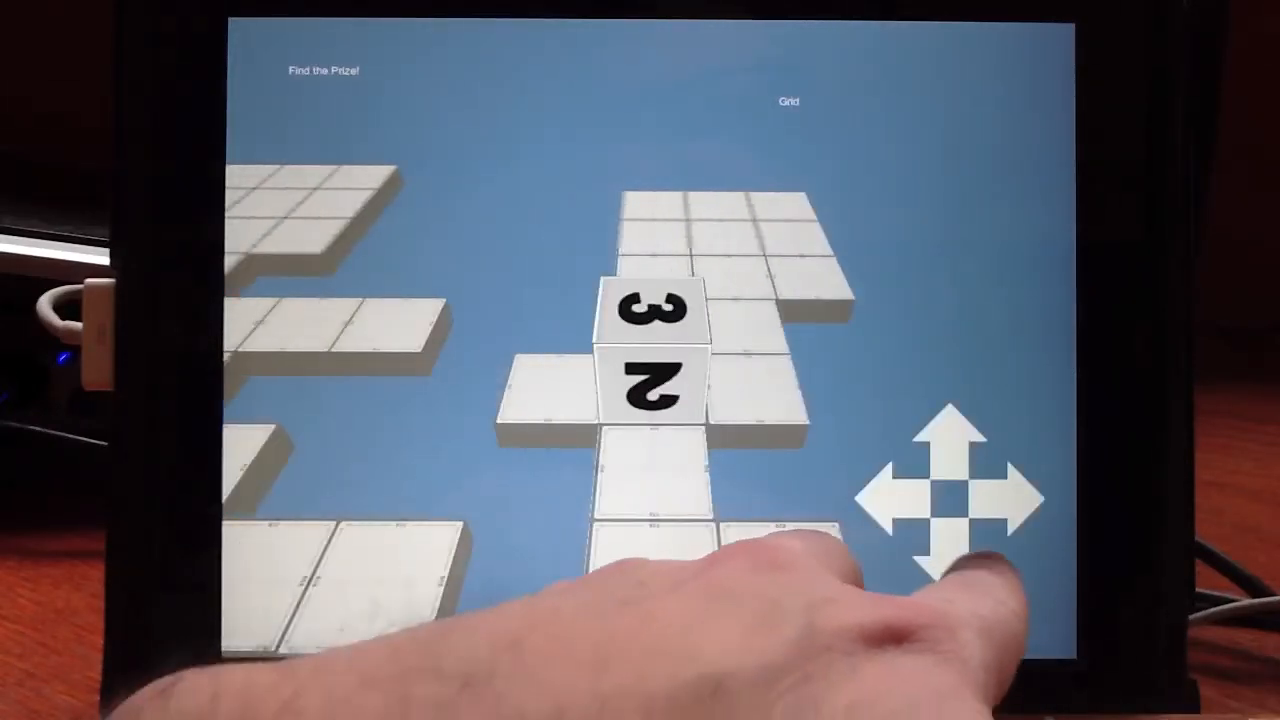
pyautogui.click(962, 565)
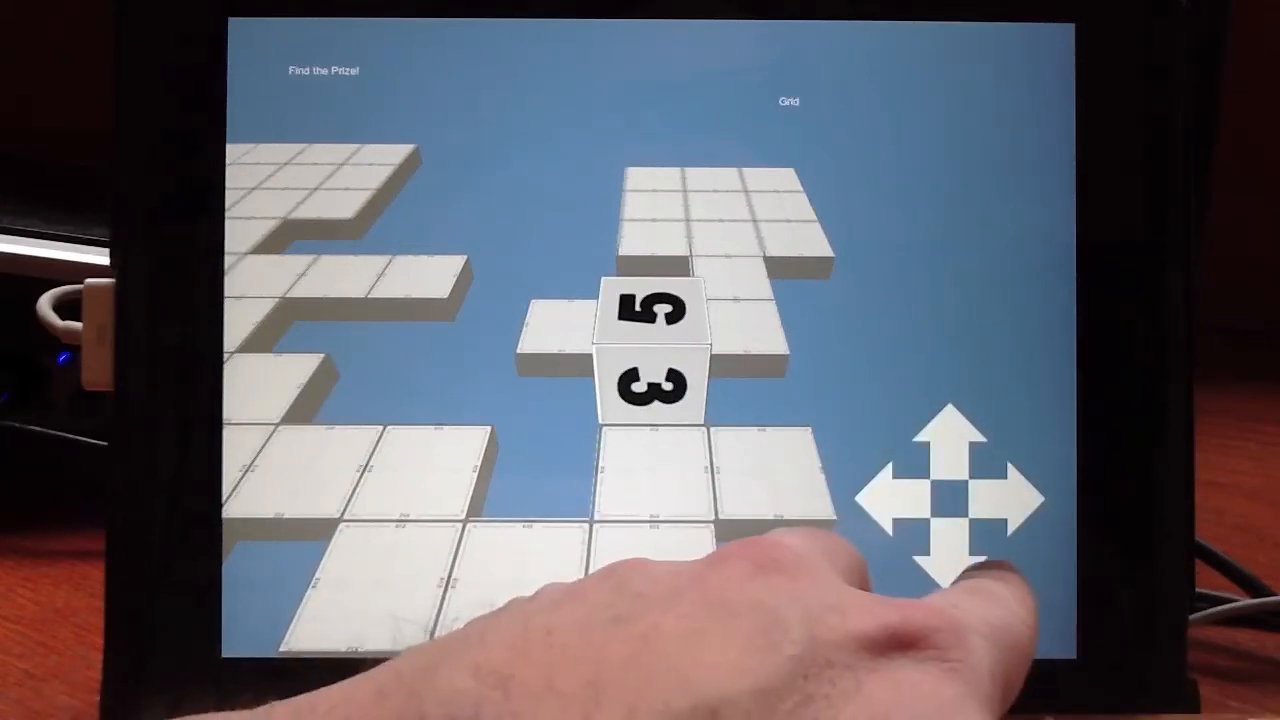
pyautogui.click(962, 550)
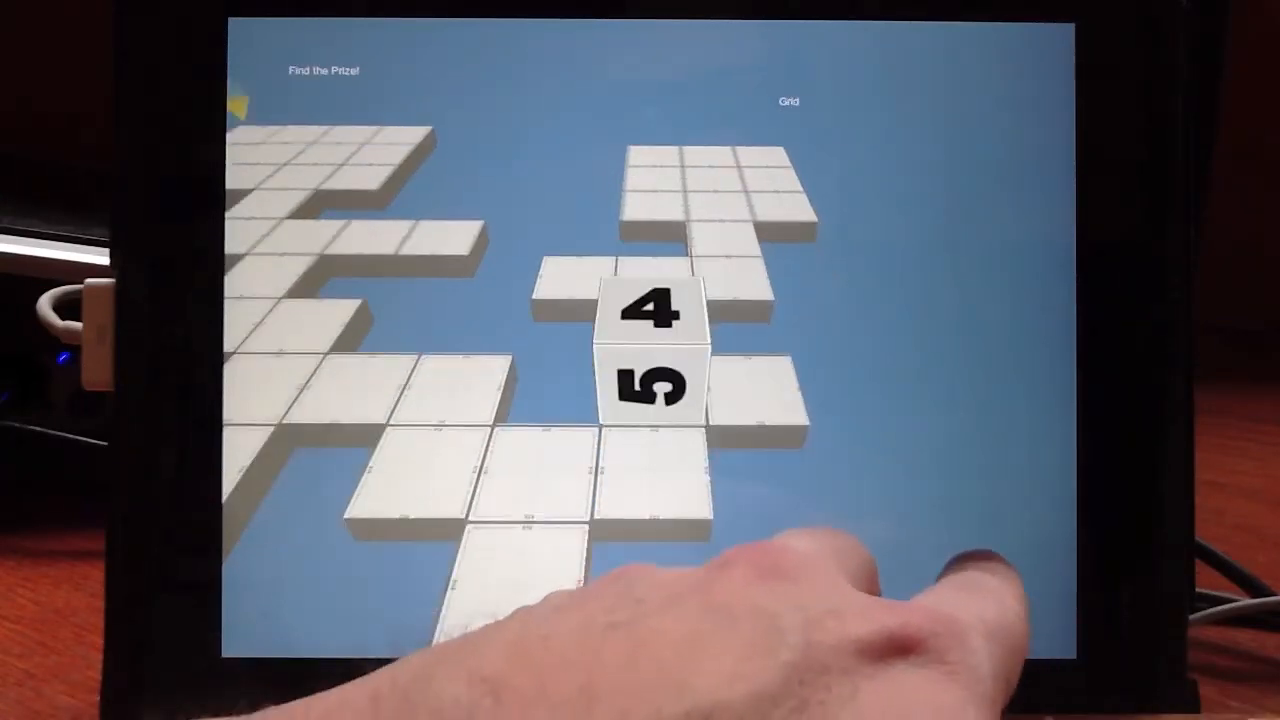
pyautogui.click(962, 552)
pyautogui.click(905, 492)
pyautogui.click(908, 500)
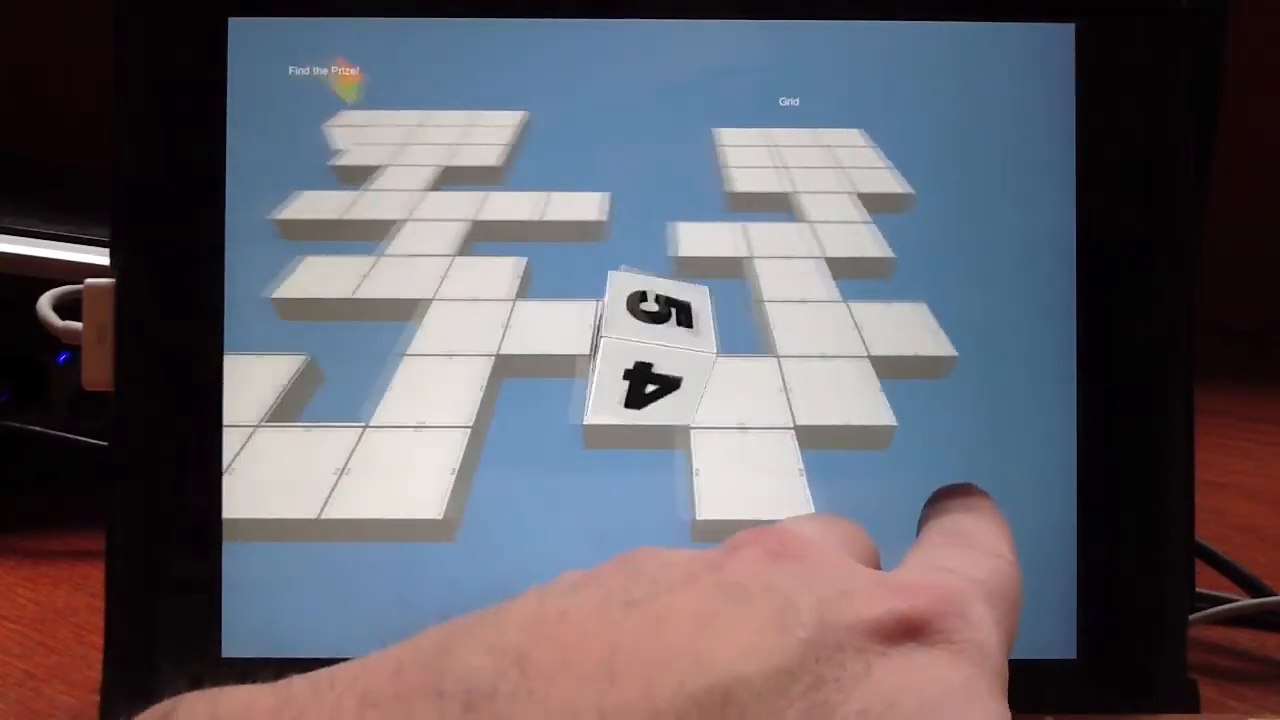
pyautogui.click(970, 440)
pyautogui.click(905, 500)
pyautogui.click(905, 500)
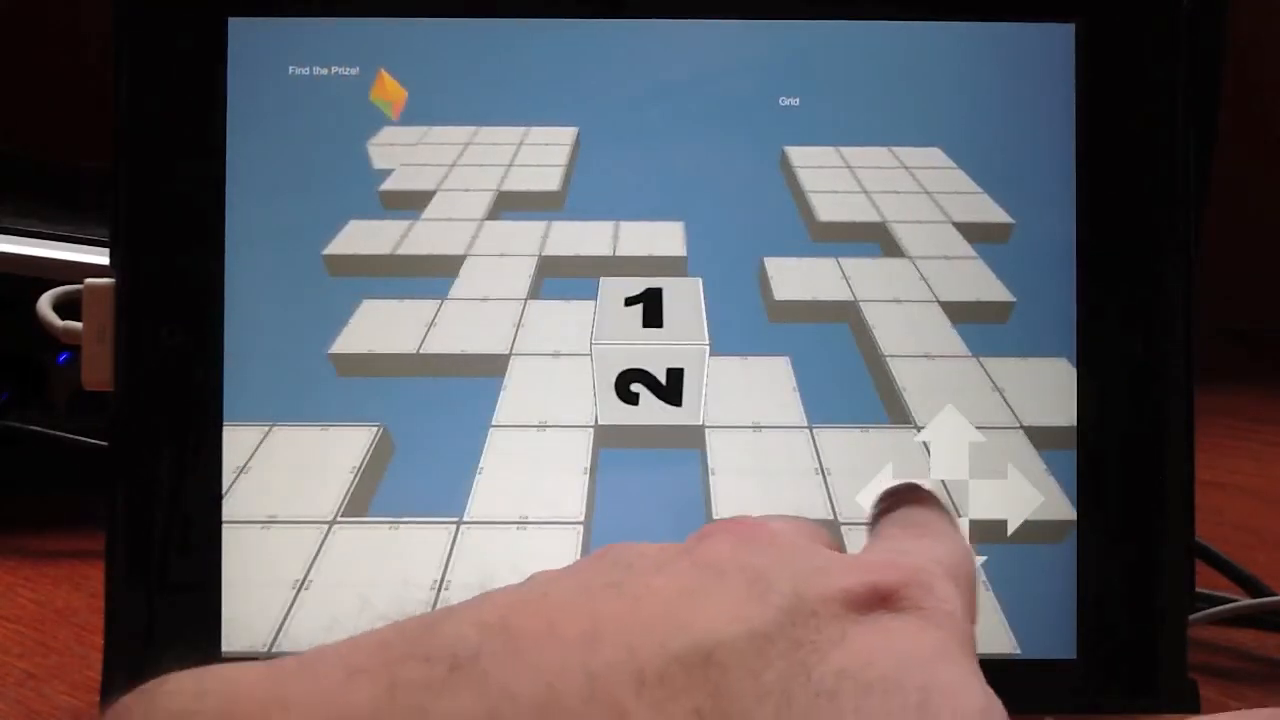
pyautogui.click(905, 492)
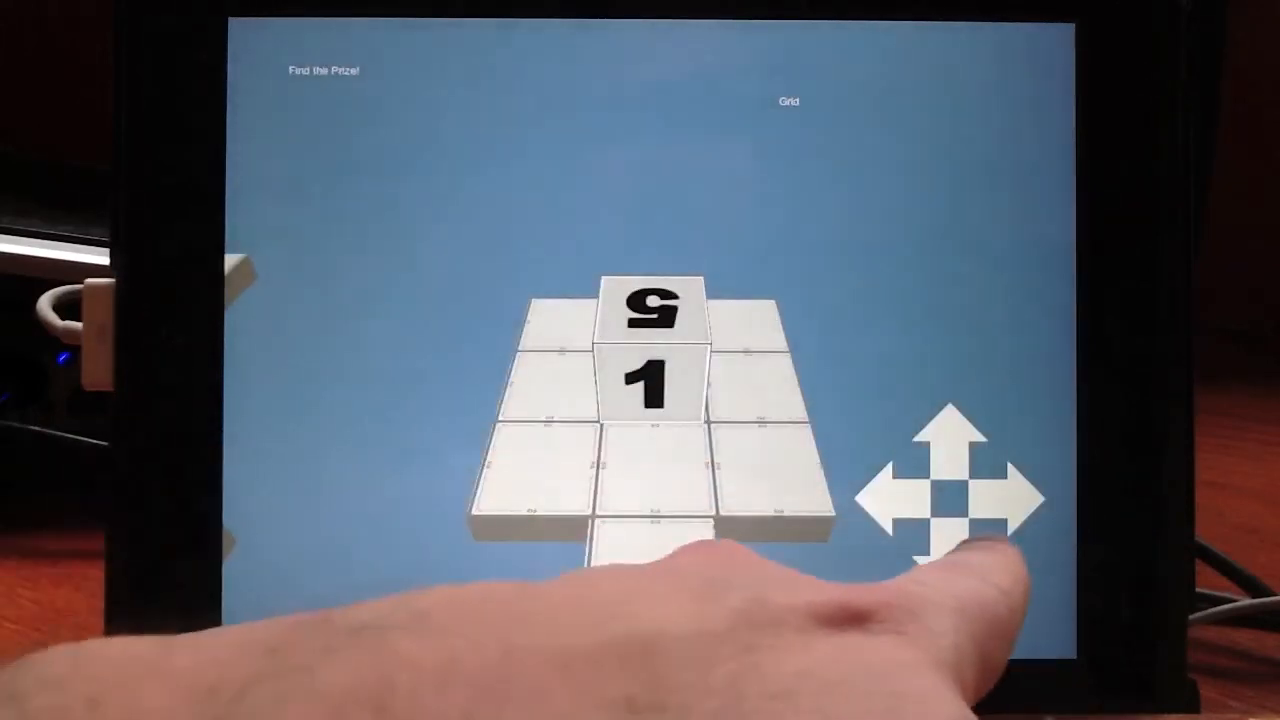
pyautogui.click(950, 545)
pyautogui.click(950, 545)
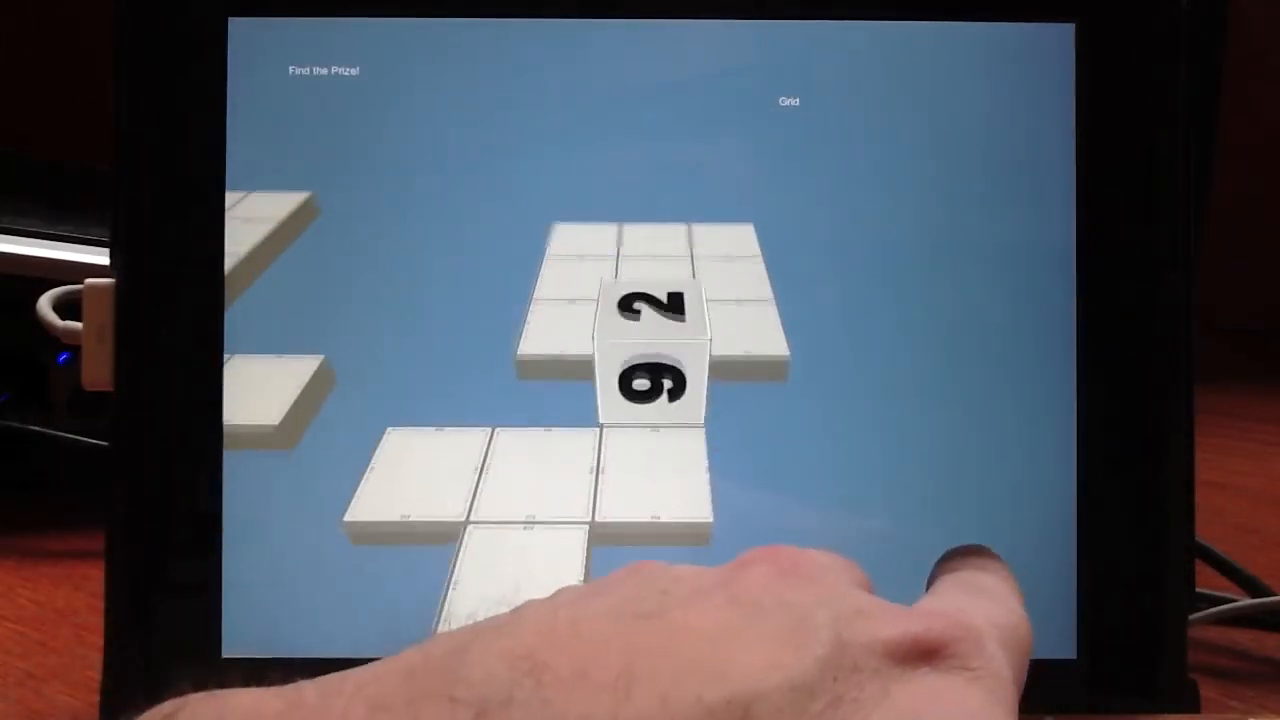
pyautogui.click(950, 545)
pyautogui.click(920, 515)
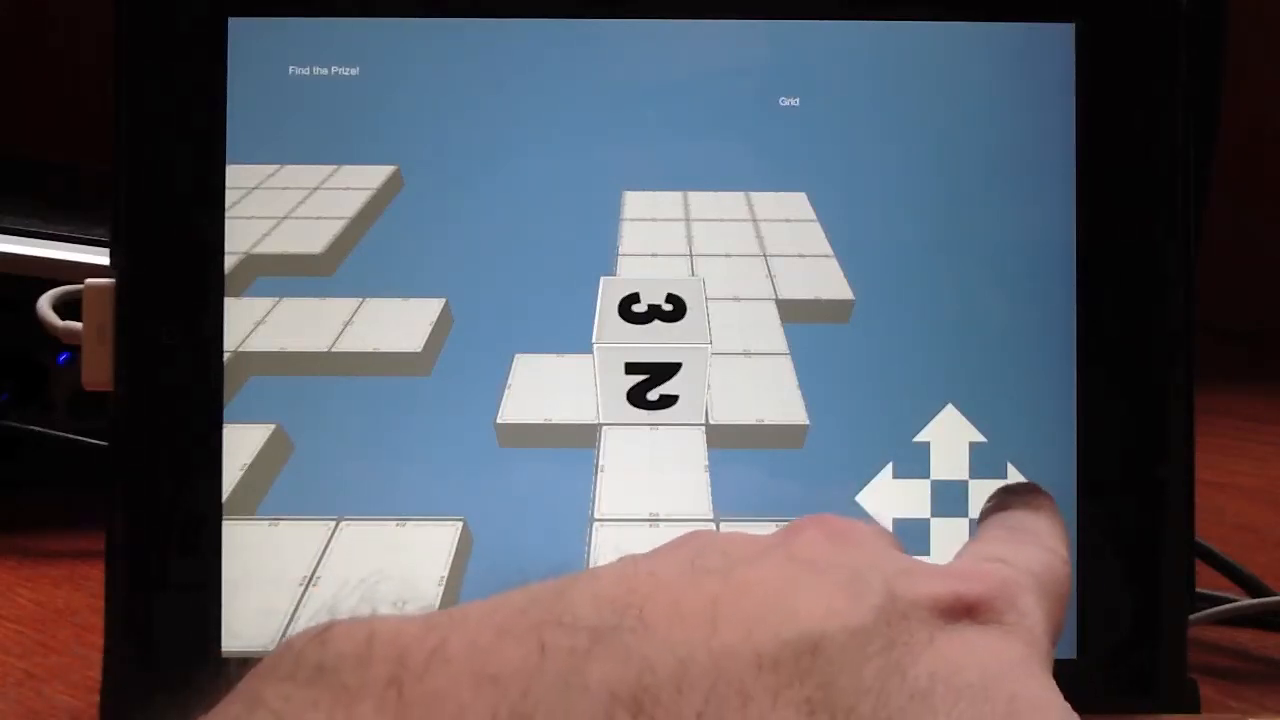
pyautogui.click(1012, 495)
pyautogui.click(905, 498)
pyautogui.click(955, 555)
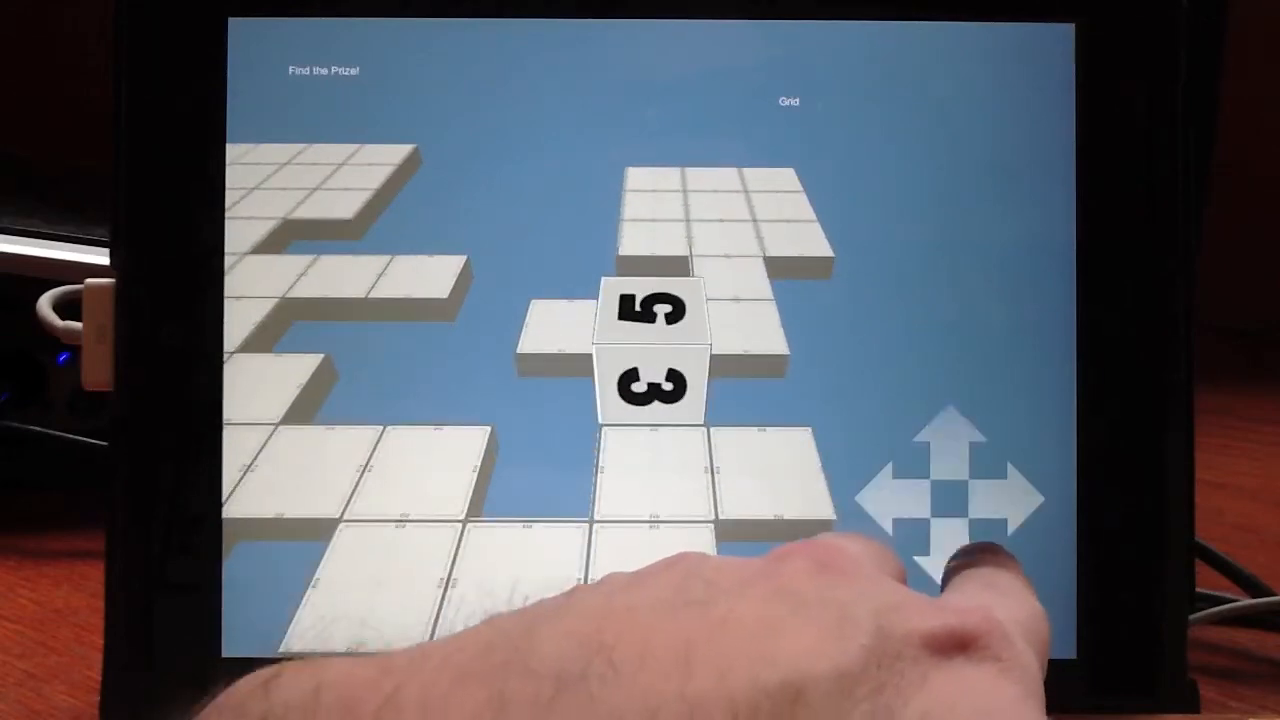
pyautogui.click(958, 556)
pyautogui.click(958, 556)
pyautogui.click(908, 498)
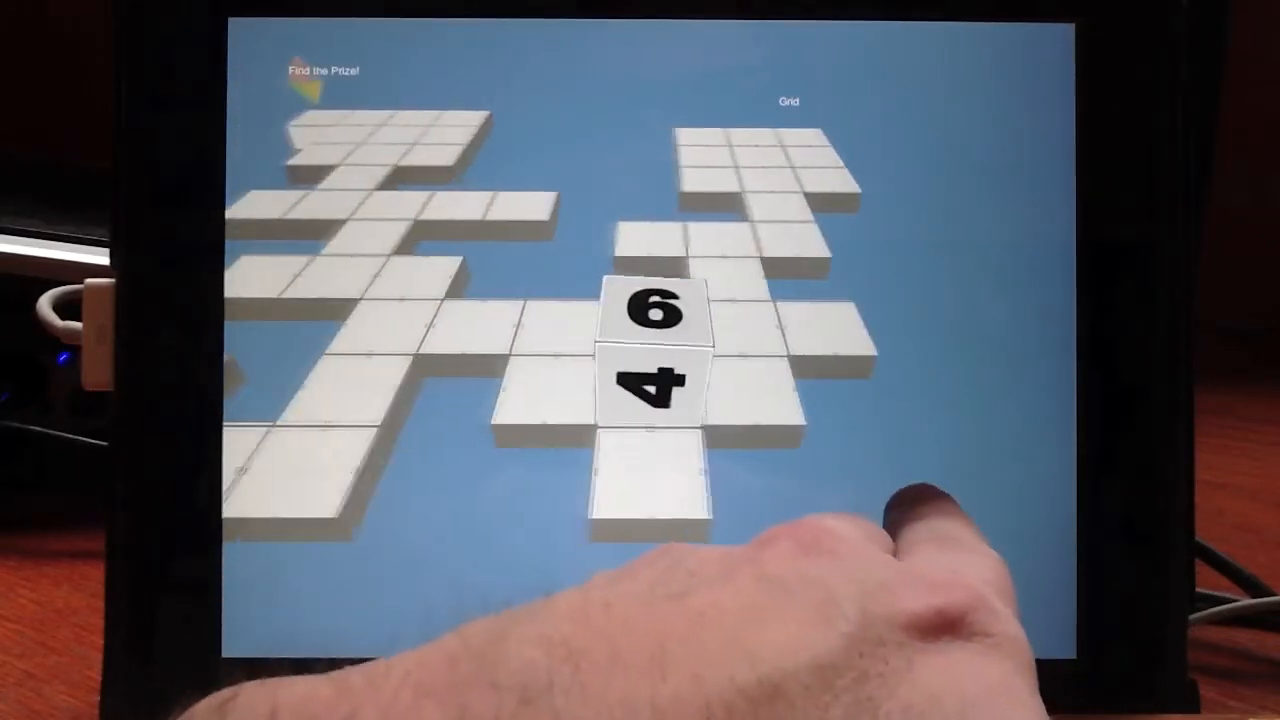
pyautogui.click(910, 498)
pyautogui.click(910, 498)
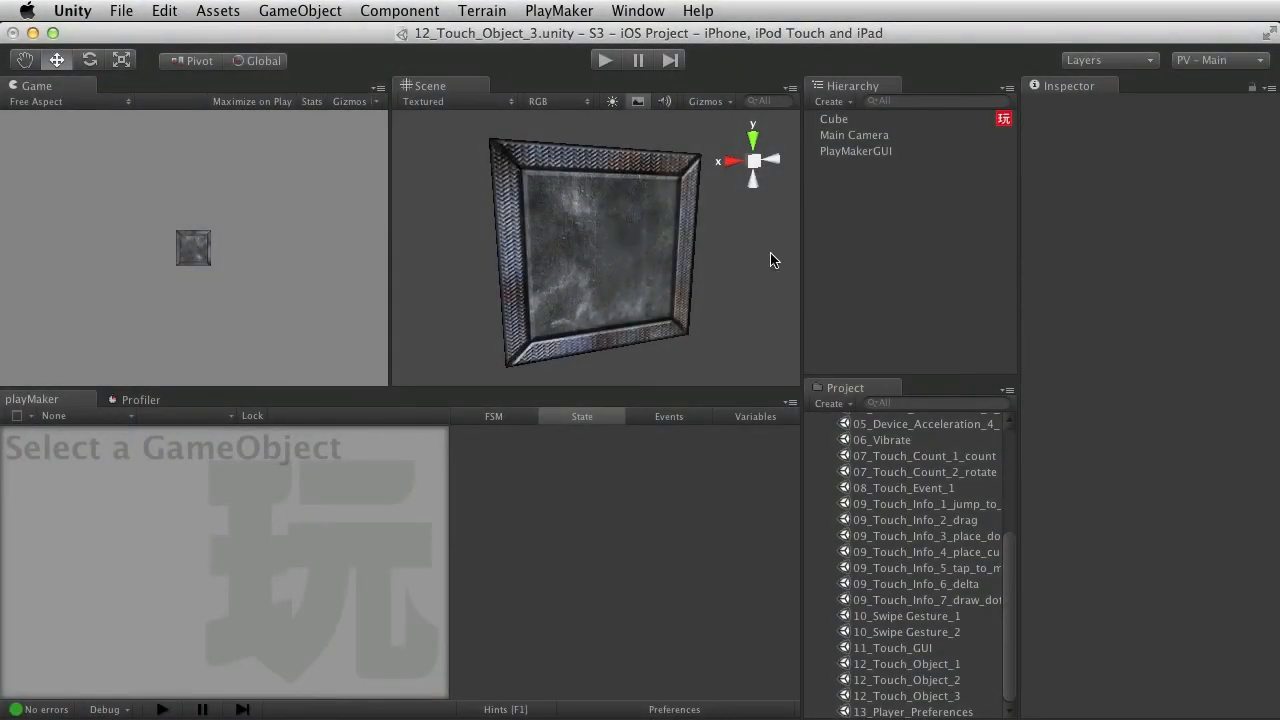
# Select the textured Cube, examine it from several angles in the scene, and maximize its FSM view
pyautogui.keyDown('alt'); pyautogui.moveTo(628, 249); pyautogui.dragTo(598, 248); pyautogui.keyUp('alt')
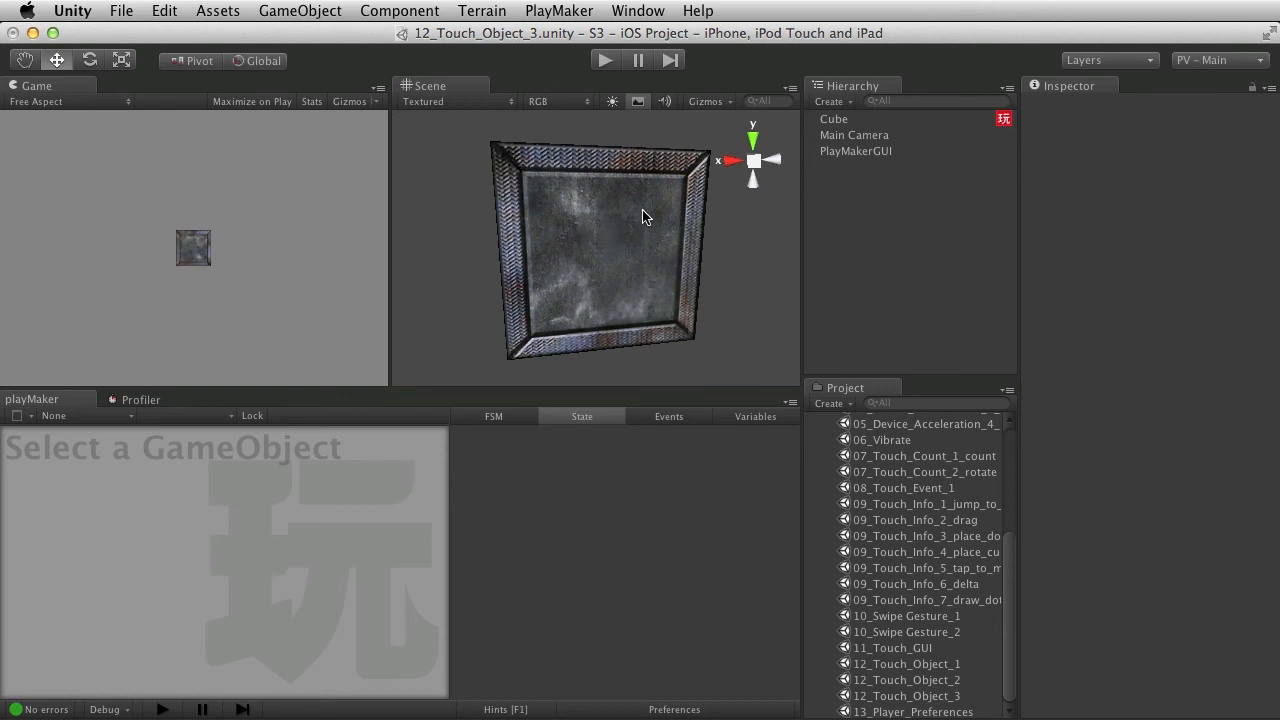
pyautogui.click(643, 217)
pyautogui.keyDown('alt'); pyautogui.moveTo(603, 197); pyautogui.dragTo(532, 224); pyautogui.keyUp('alt')
pyautogui.keyDown('alt'); pyautogui.moveTo(701, 219); pyautogui.dragTo(592, 214); pyautogui.keyUp('alt')
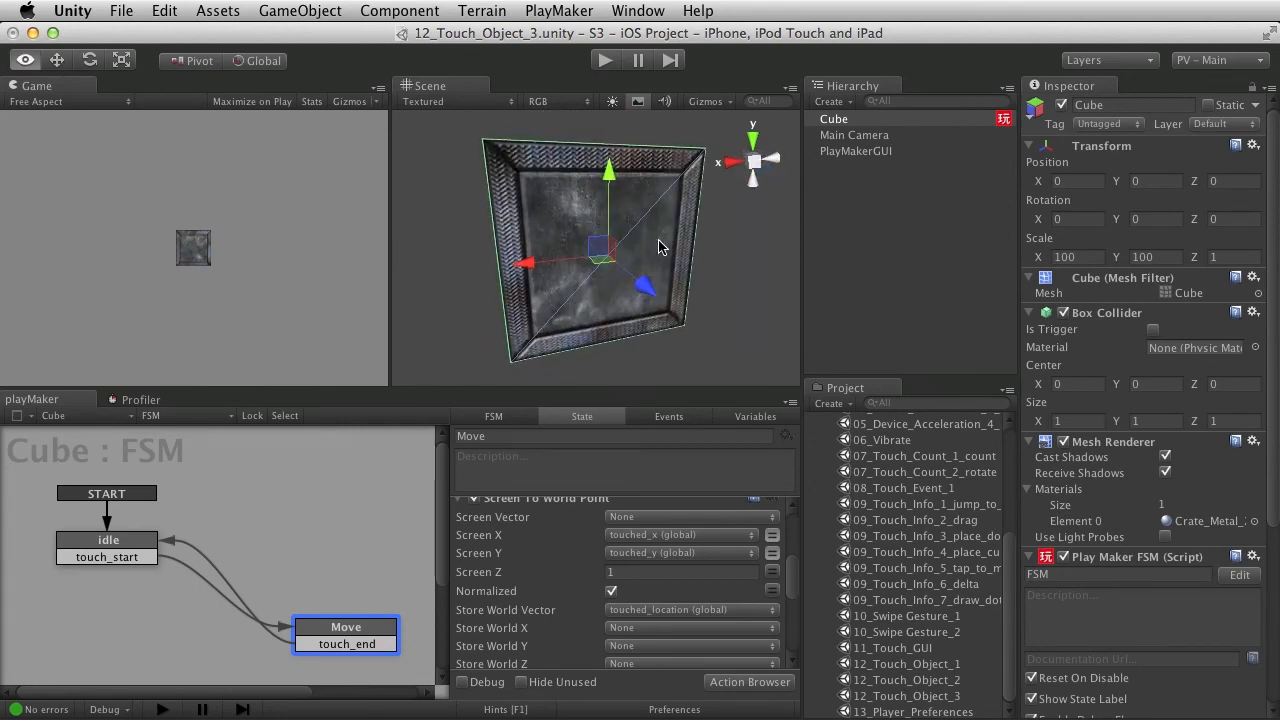
pyautogui.keyDown('alt'); pyautogui.moveTo(658, 240); pyautogui.dragTo(617, 219); pyautogui.keyUp('alt')
pyautogui.hotkey('shift', 'space')
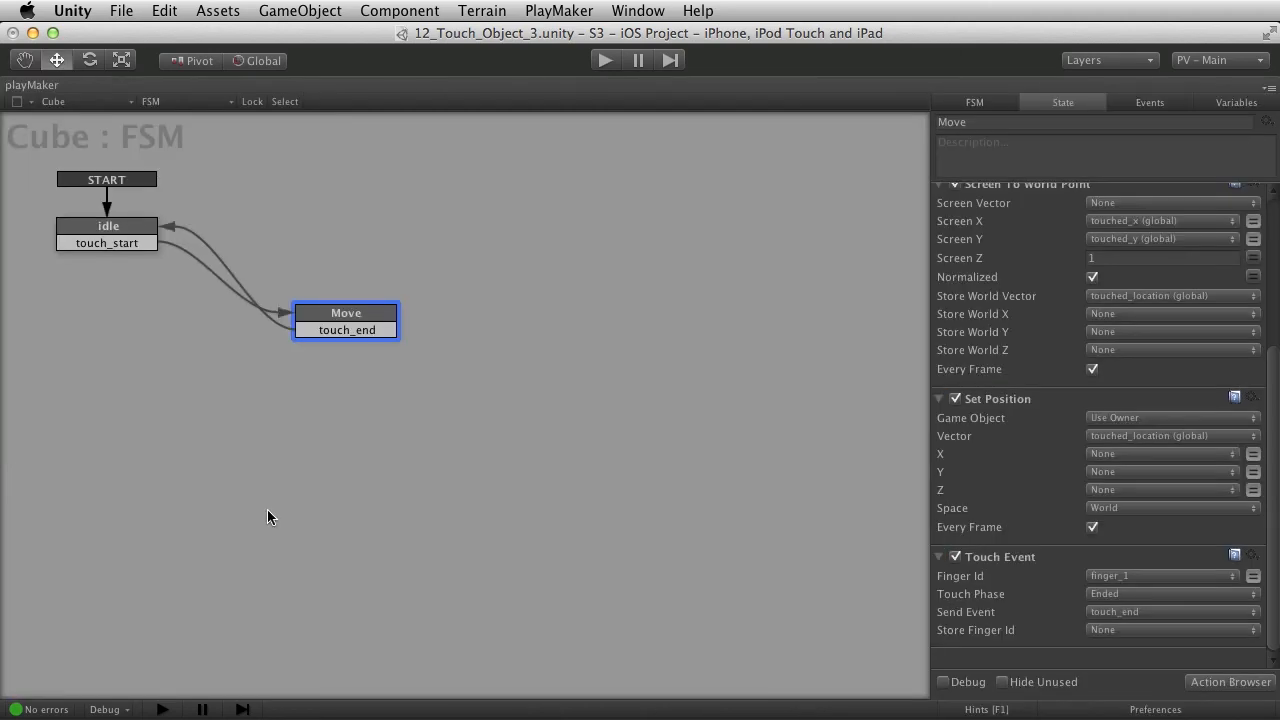
# Inspect the Touch Object Event action in the Cube's idle state, keeping touch_start as the Touch Began event
pyautogui.click(118, 234)
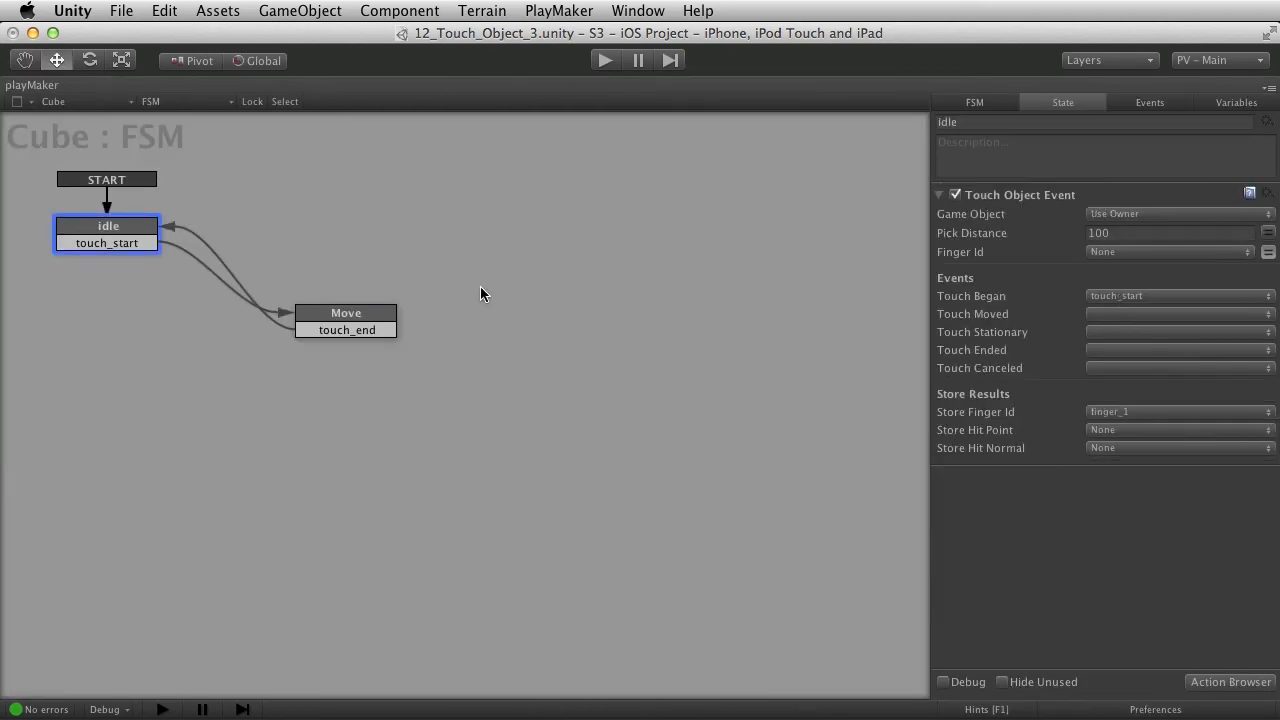
pyautogui.click(1020, 195)
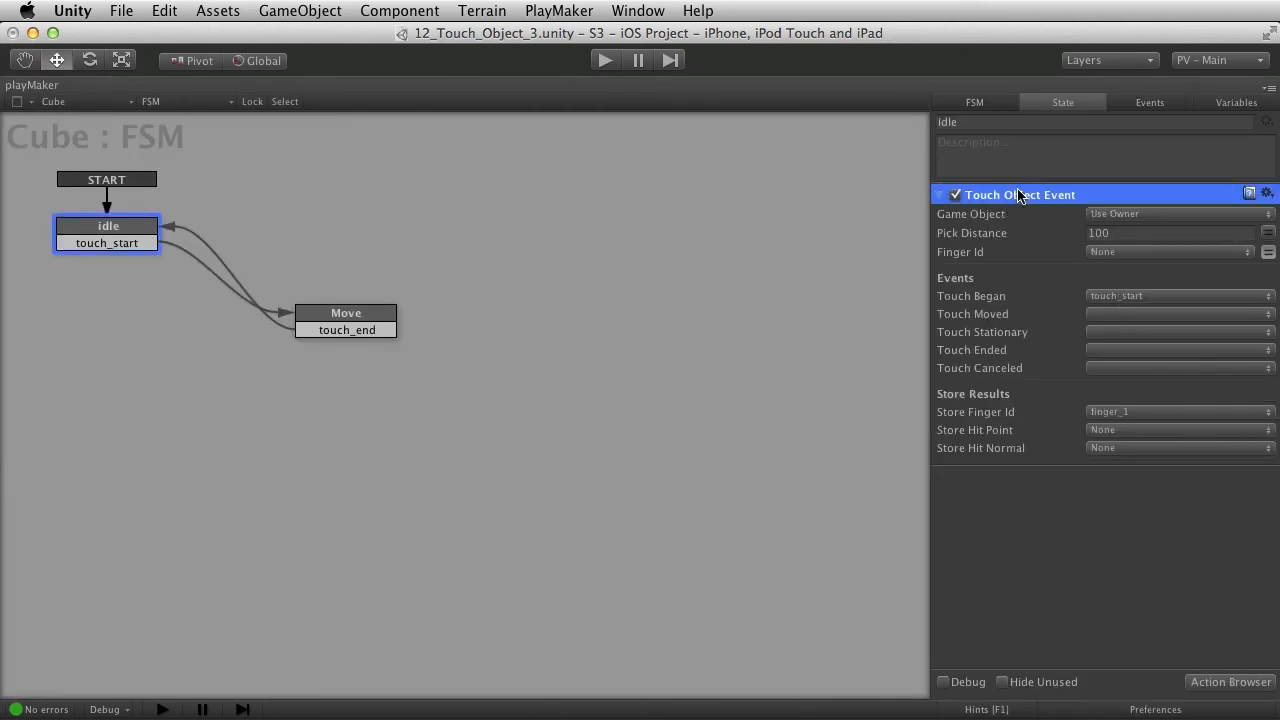
pyautogui.click(1140, 296)
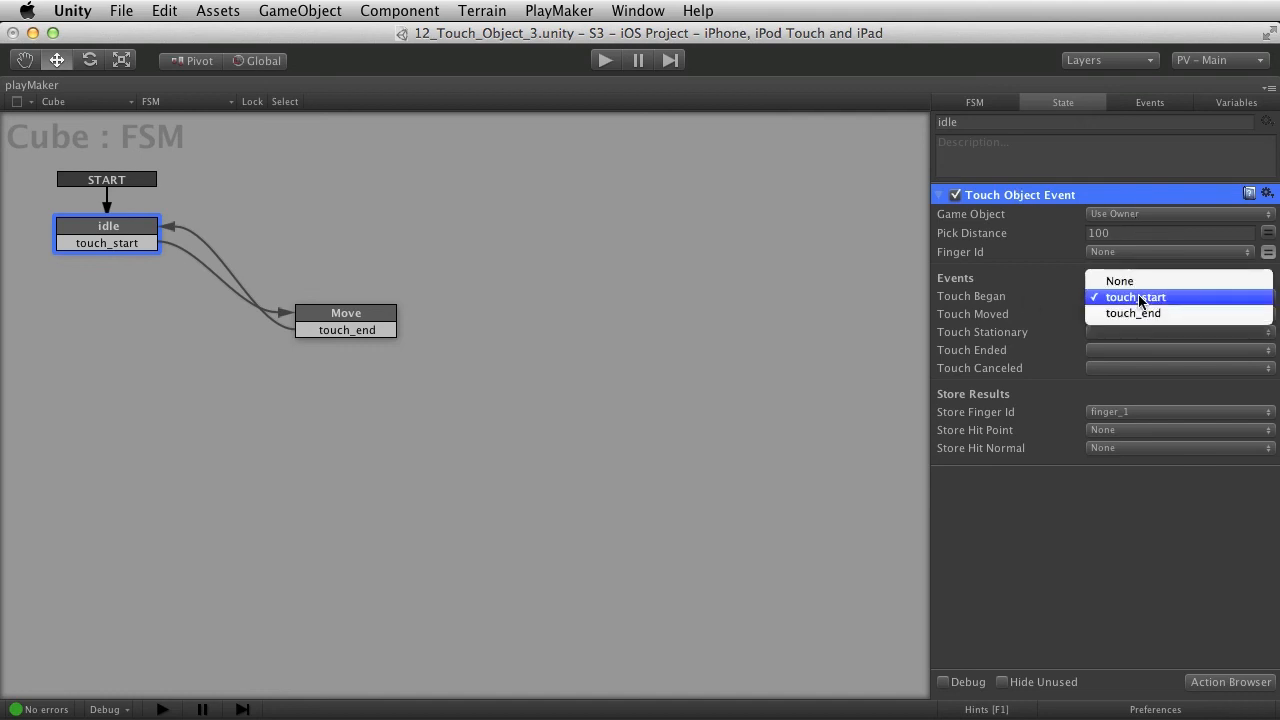
pyautogui.click(1193, 298)
# Examine the Get Touch Info, Screen To World Point and Set Position actions in the Cube's Move state
pyautogui.click(358, 317)
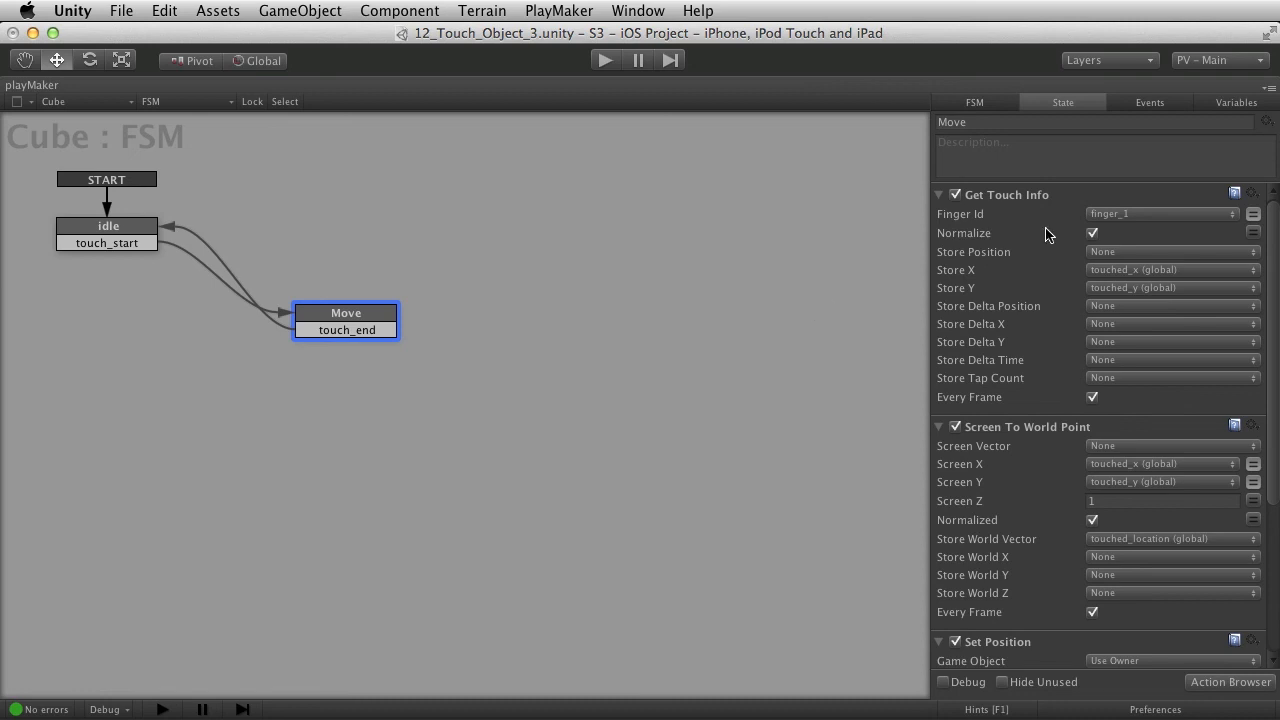
pyautogui.click(1014, 195)
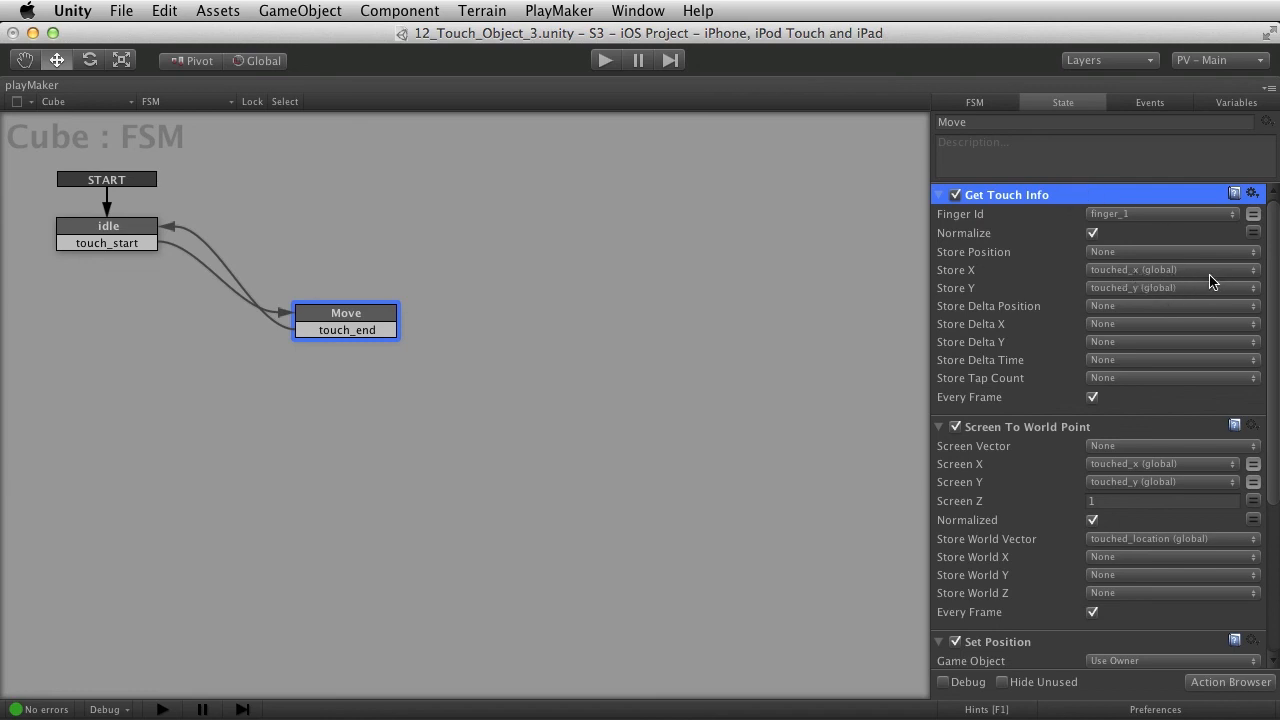
pyautogui.scroll(-6, 1100, 484)
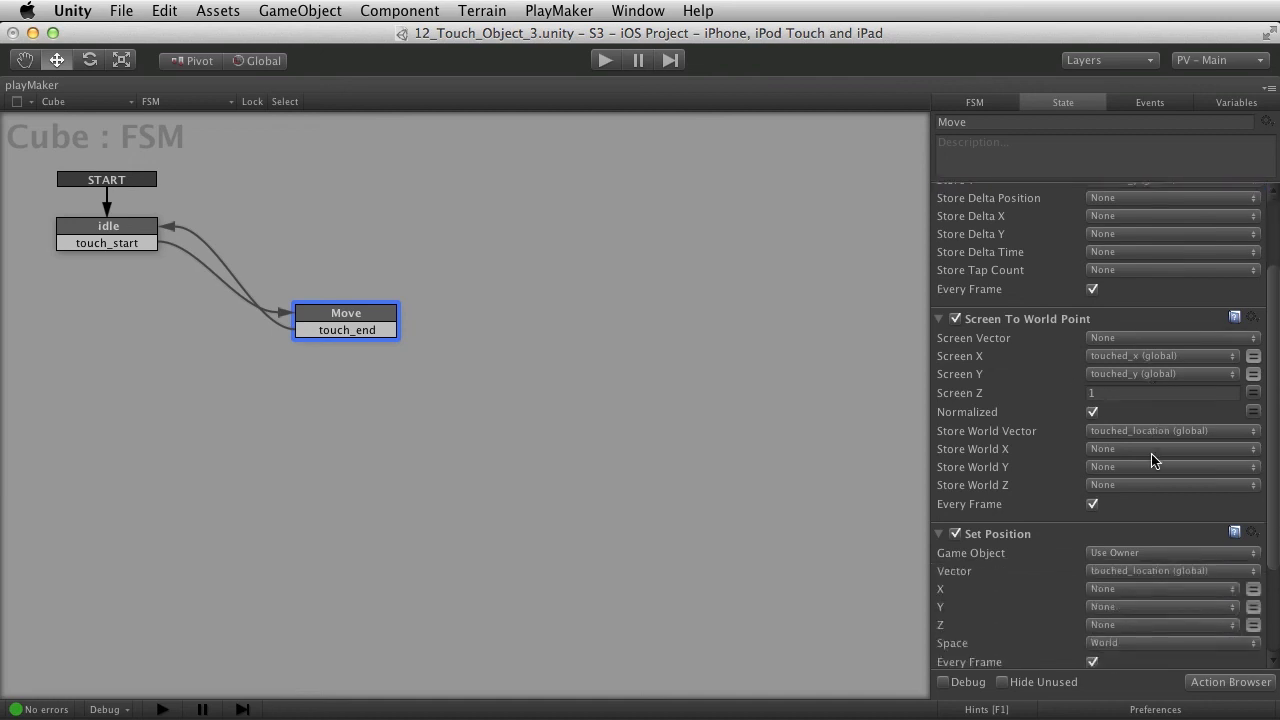
pyautogui.click(1080, 200)
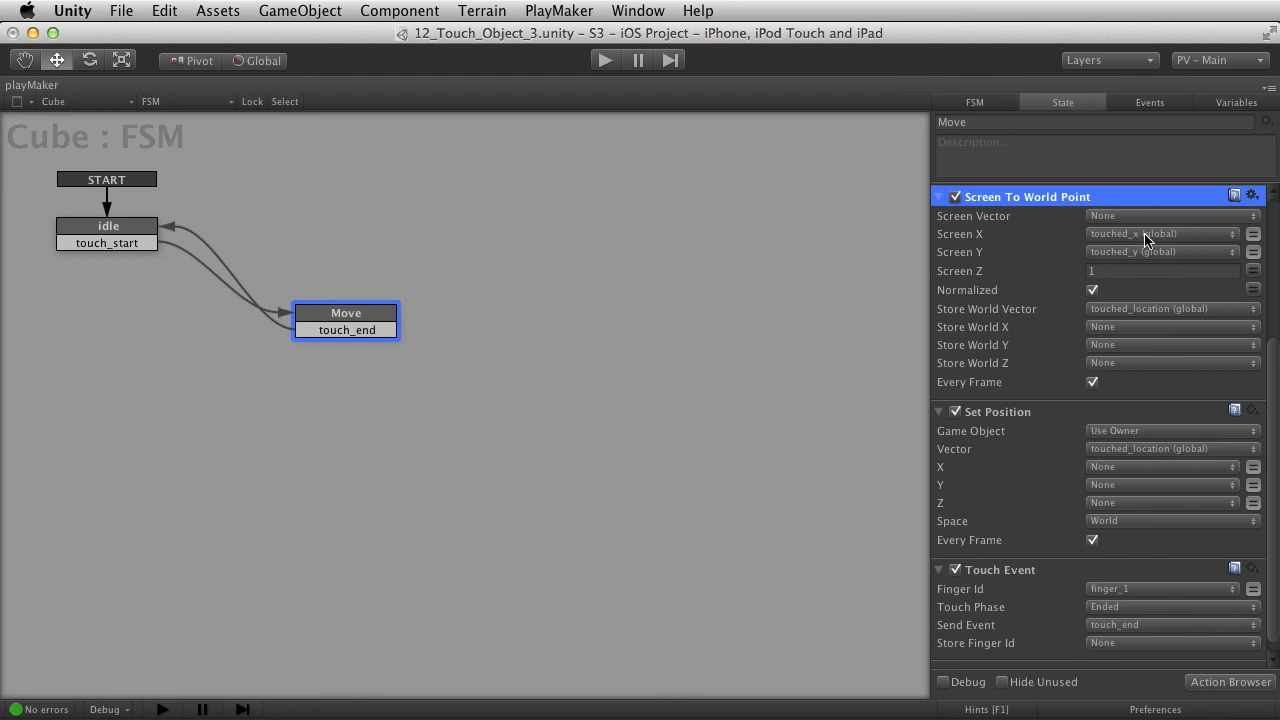
pyautogui.click(1045, 413)
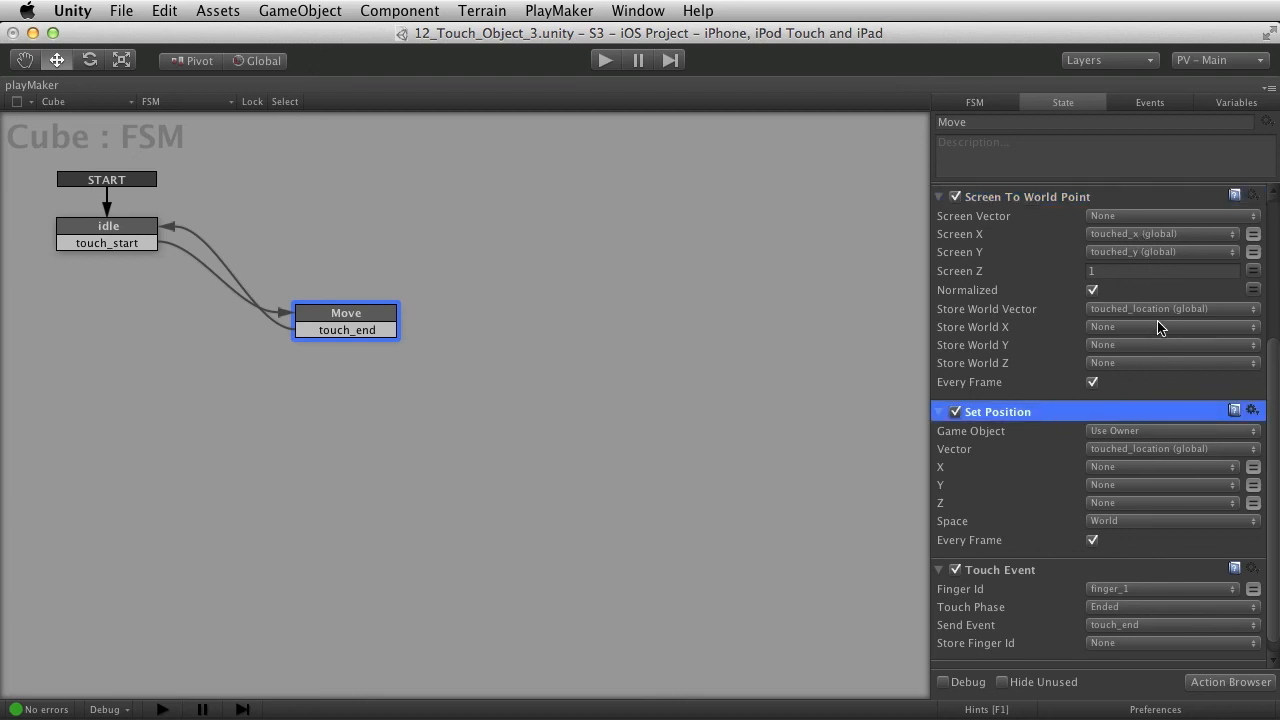
pyautogui.scroll(-1, 1160, 328)
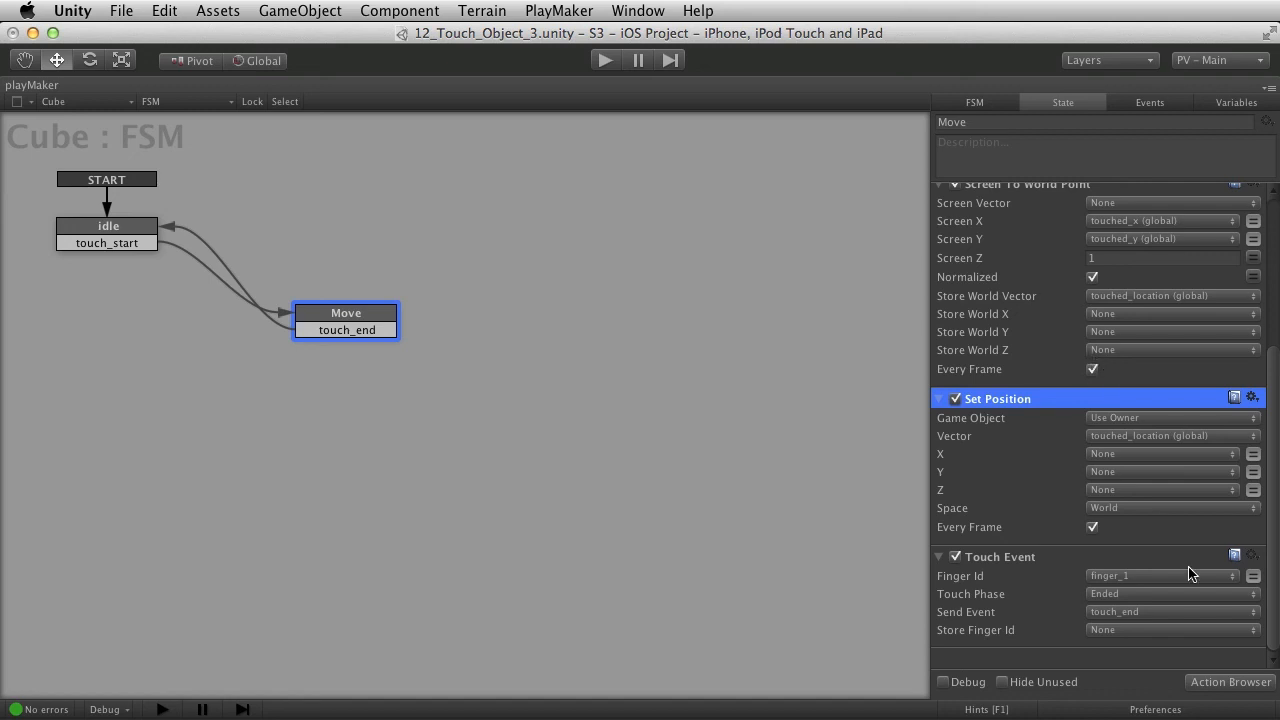
# Review the Send Event, Touch Phase and Finger Id choices of the Move state's Touch Event, and restore the full editor layout
pyautogui.click(1136, 614)
pyautogui.click(1155, 614)
pyautogui.click(1160, 594)
pyautogui.click(1163, 594)
pyautogui.click(1148, 577)
pyautogui.click(1205, 579)
pyautogui.scroll(6, 1007, 332)
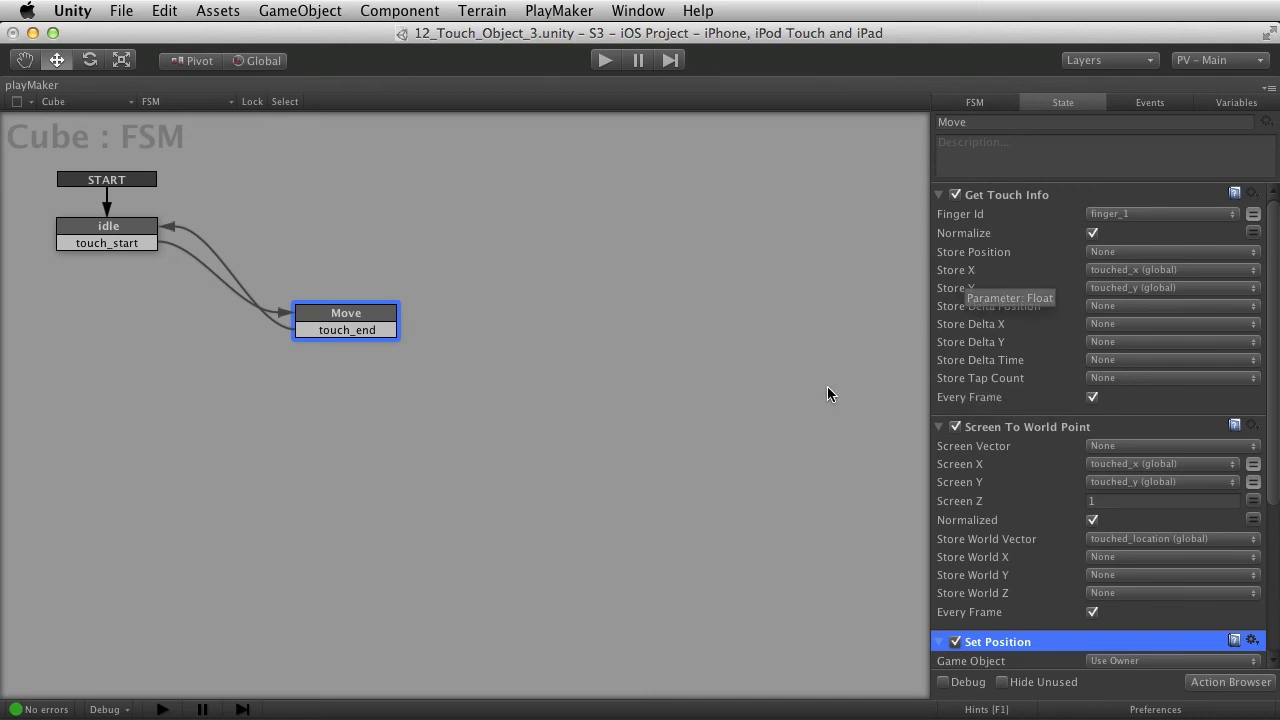
pyautogui.hotkey('shift', 'space')
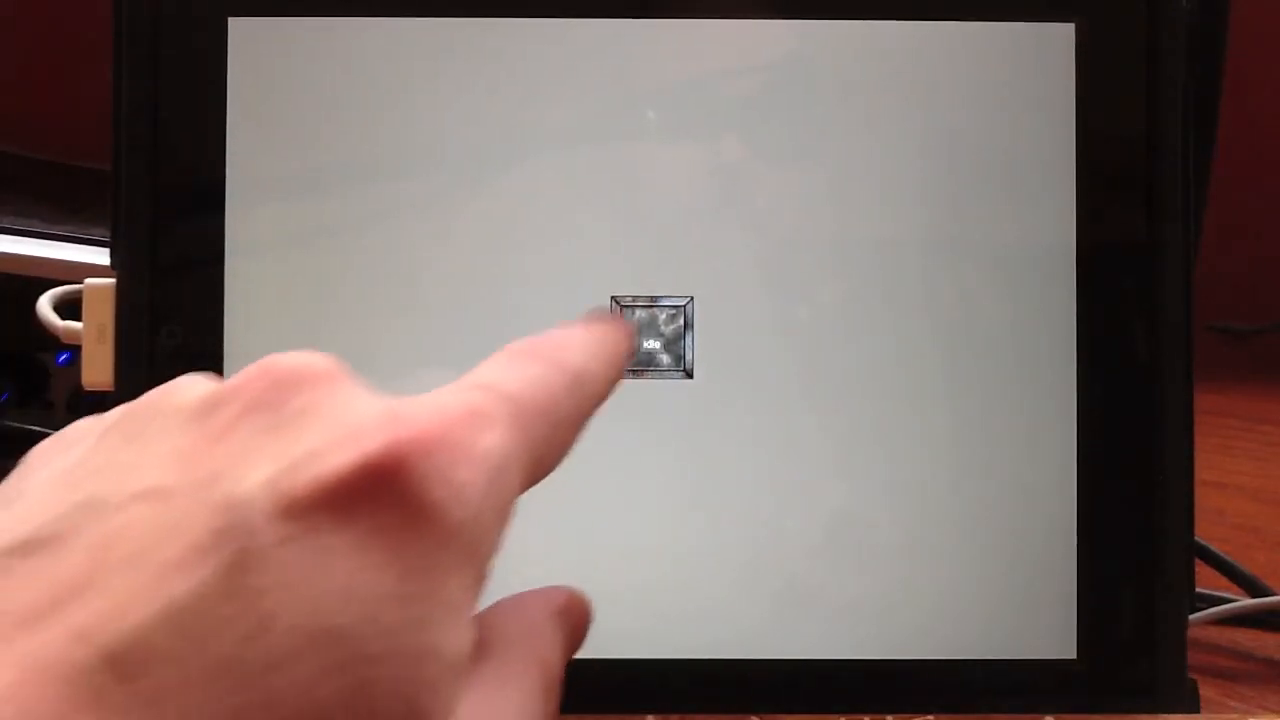
pyautogui.moveTo(658, 326); pyautogui.dragTo(600, 258)
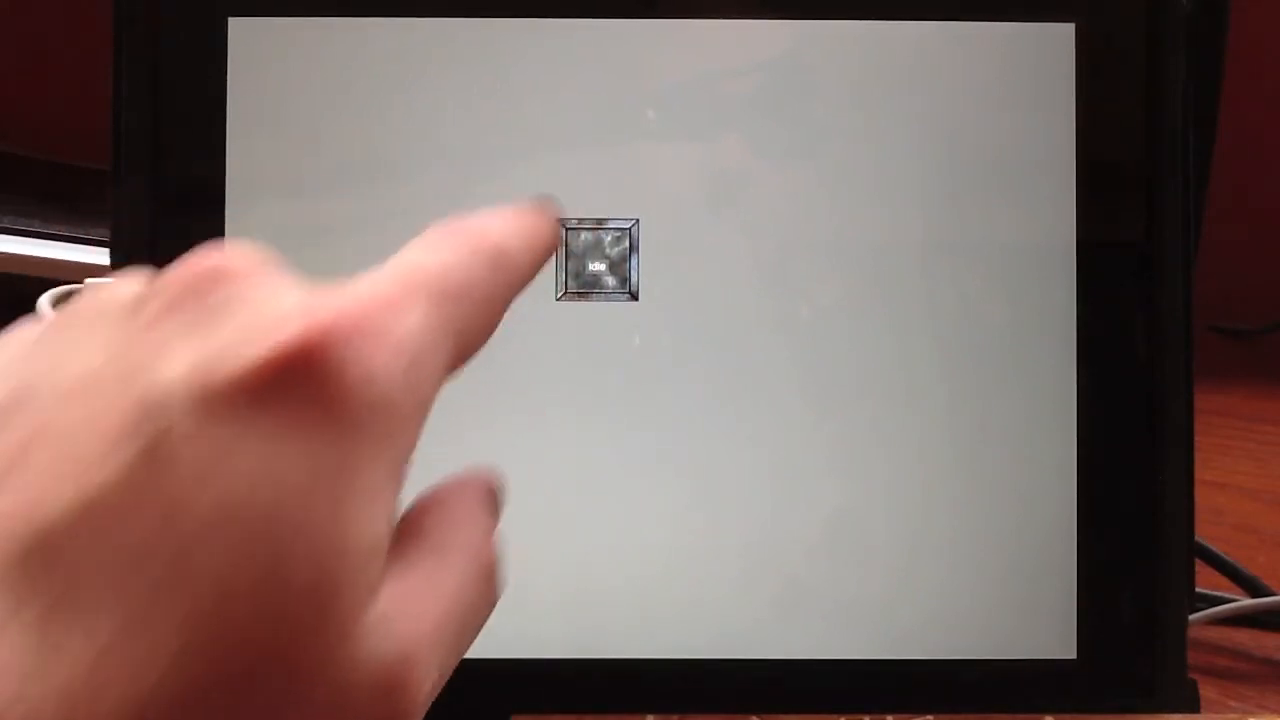
pyautogui.moveTo(600, 265); pyautogui.dragTo(535, 428)
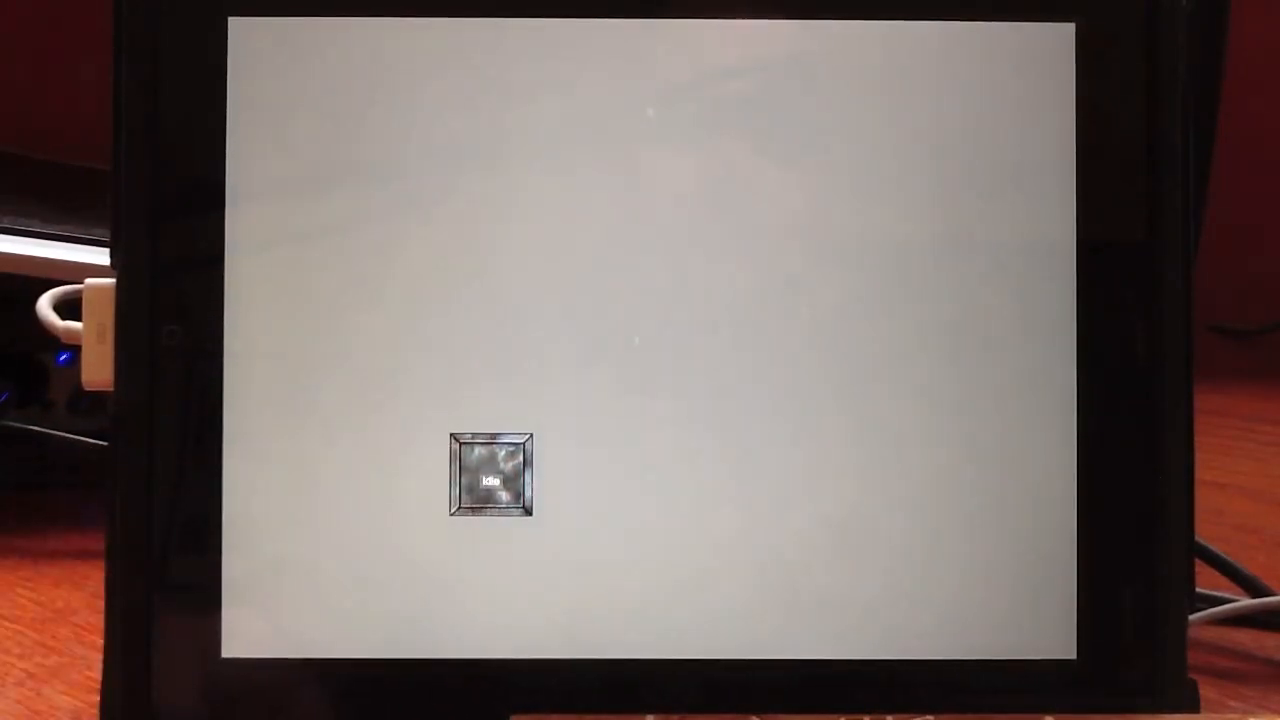